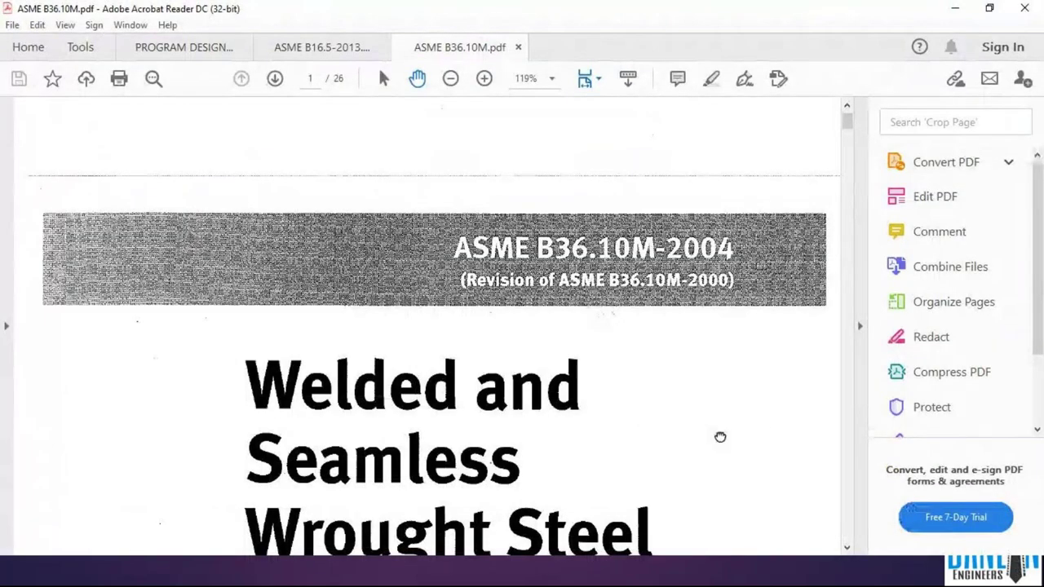
# Examine the cover page of the ASME B36.10M-2004 welded and seamless wrought steel pipe standard
pyautogui.scroll(-2, 720, 437)
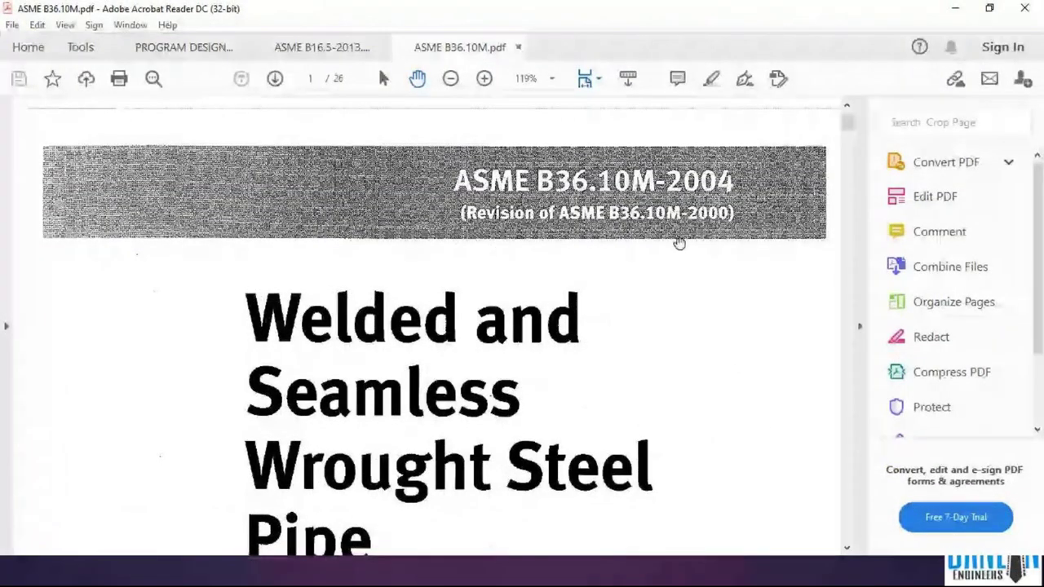
pyautogui.scroll(-2, 679, 243)
pyautogui.keyDown('ctrl'); pyautogui.scroll(-4, 644, 334); pyautogui.keyUp('ctrl')
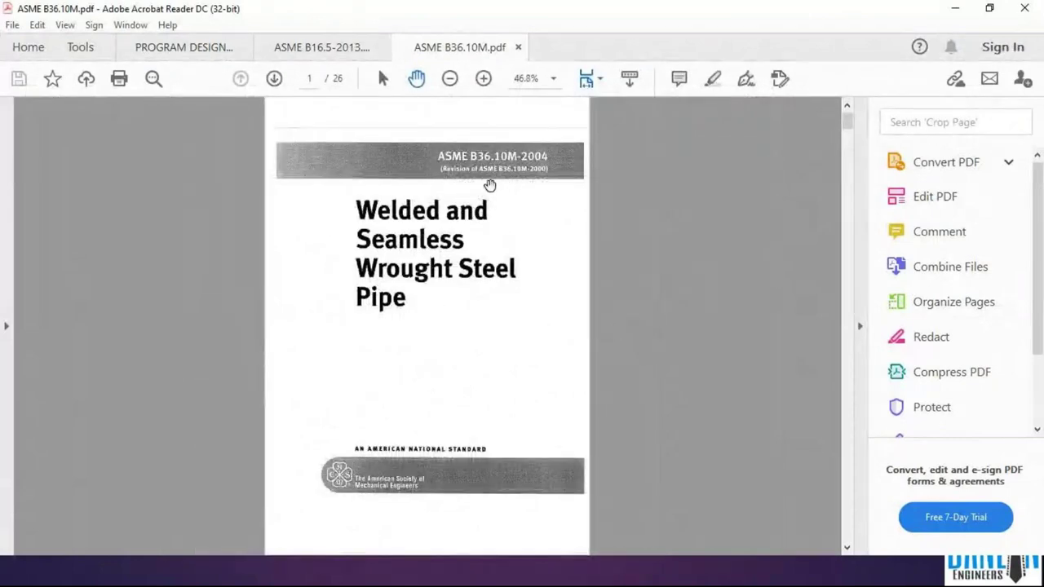
pyautogui.keyDown('ctrl'); pyautogui.scroll(4, 489, 185); pyautogui.keyUp('ctrl')
pyautogui.scroll(3, 592, 247)
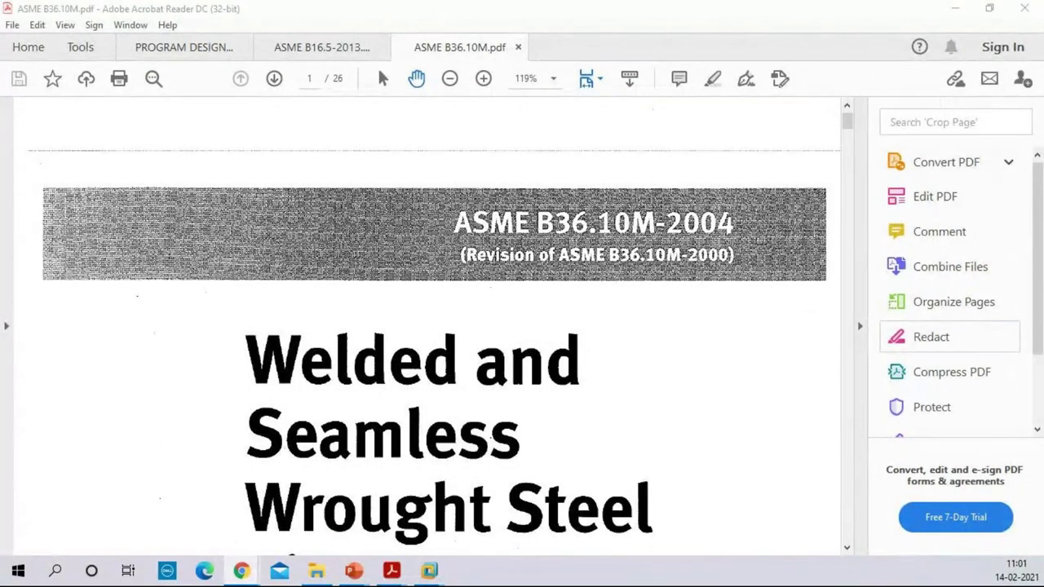
pyautogui.moveTo(685, 484); pyautogui.dragTo(685, 427)
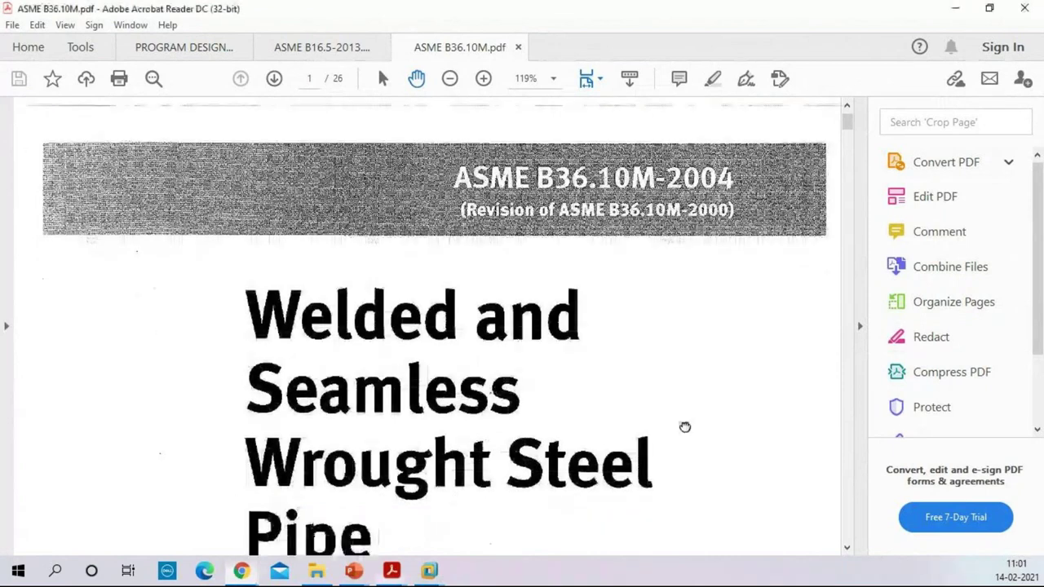
# Find Table 1 on page 10 and examine its NPS, diameter, wall thickness, schedule and DN columns
pyautogui.keyDown('ctrl'); pyautogui.scroll(-4, 685, 427); pyautogui.keyUp('ctrl')
pyautogui.scroll(-10, 720, 364)
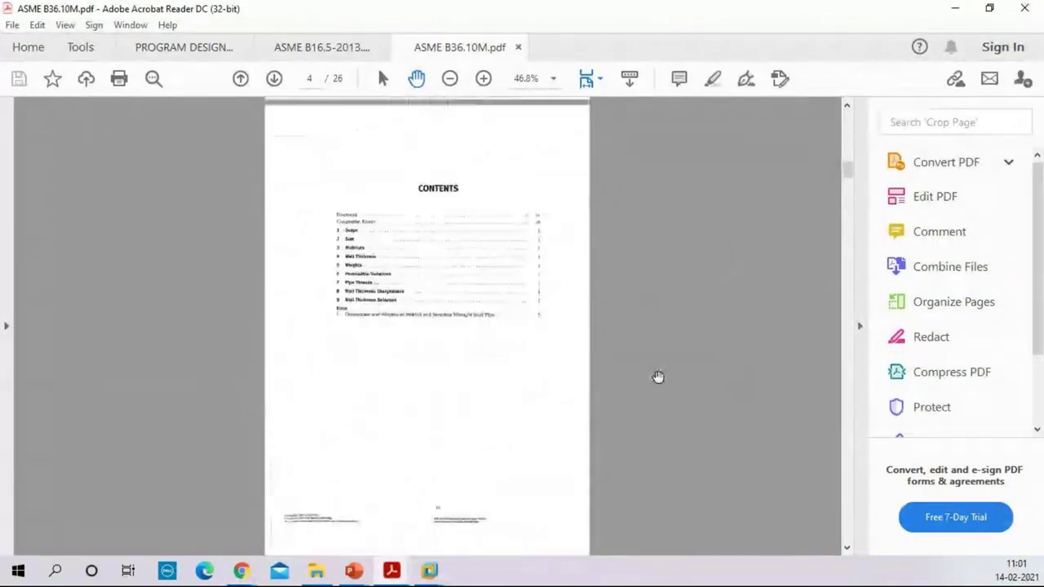
pyautogui.scroll(-15, 658, 377)
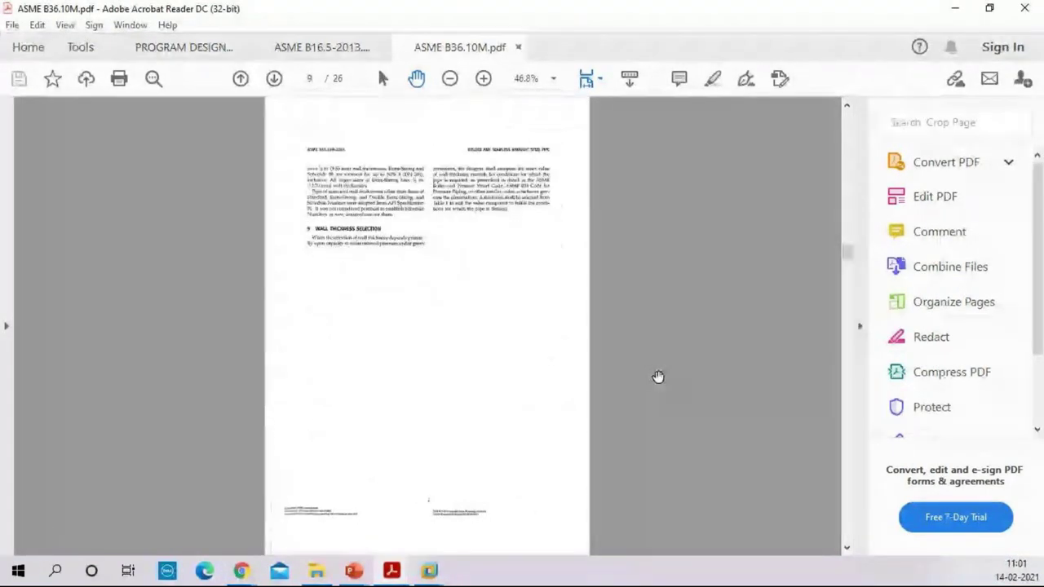
pyautogui.scroll(-3, 659, 376)
pyautogui.keyDown('ctrl'); pyautogui.scroll(1, 362, 176); pyautogui.keyUp('ctrl')
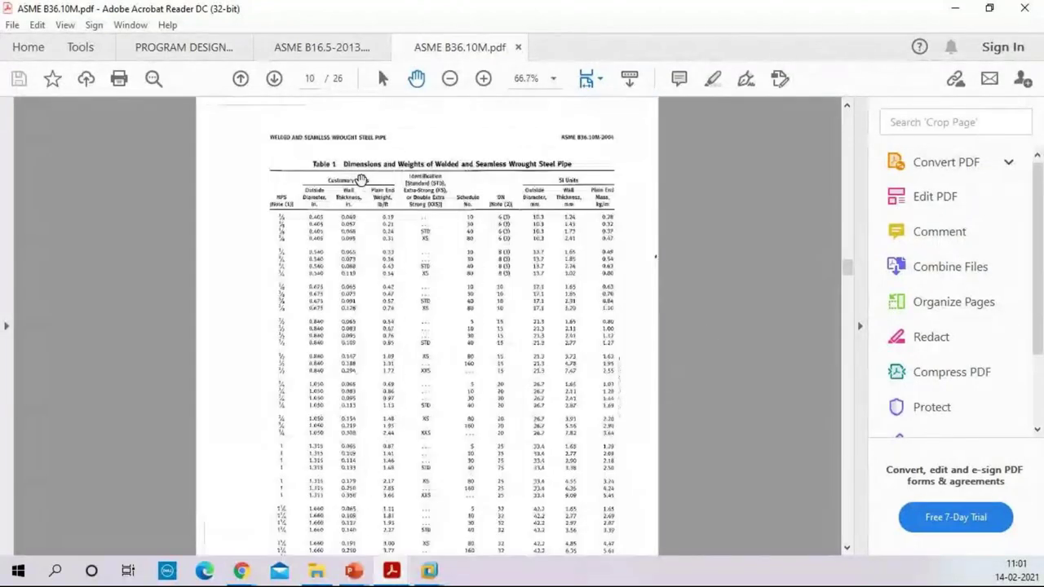
pyautogui.keyDown('ctrl'); pyautogui.scroll(4, 362, 176); pyautogui.keyUp('ctrl')
pyautogui.scroll(-8, 158, 439)
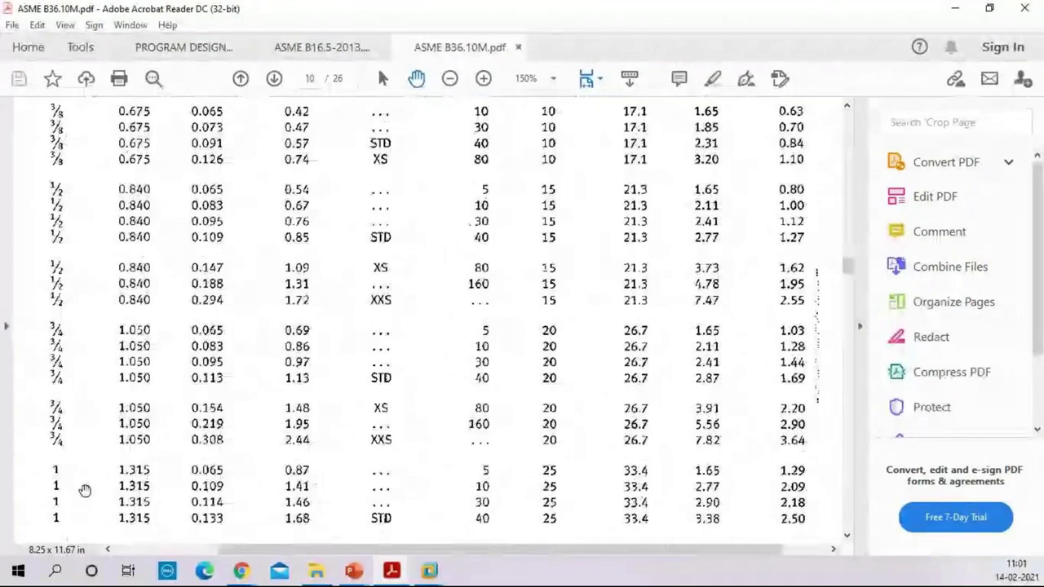
pyautogui.scroll(7, 156, 233)
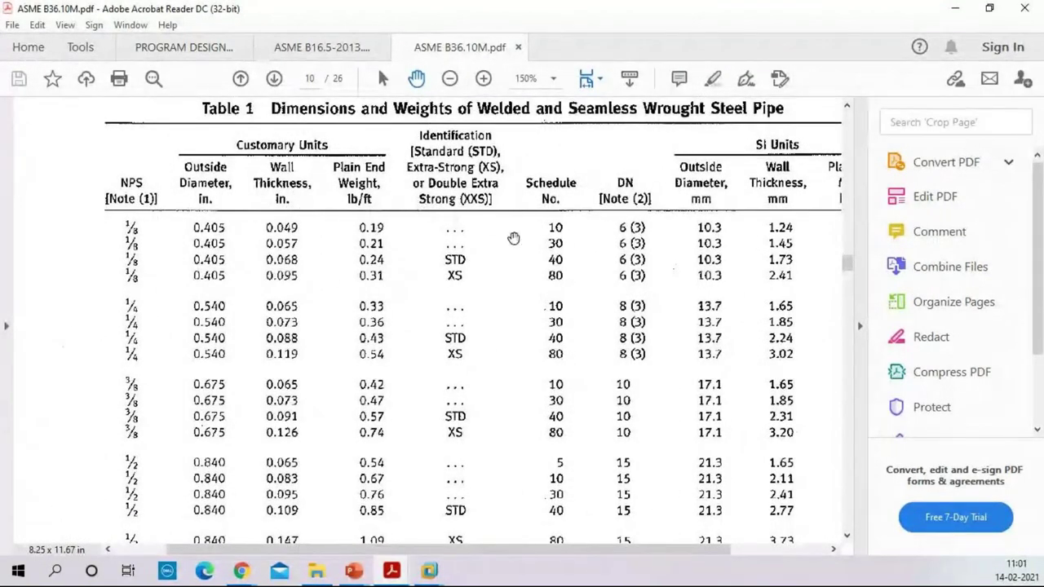
pyautogui.hscroll(4, 514, 238)
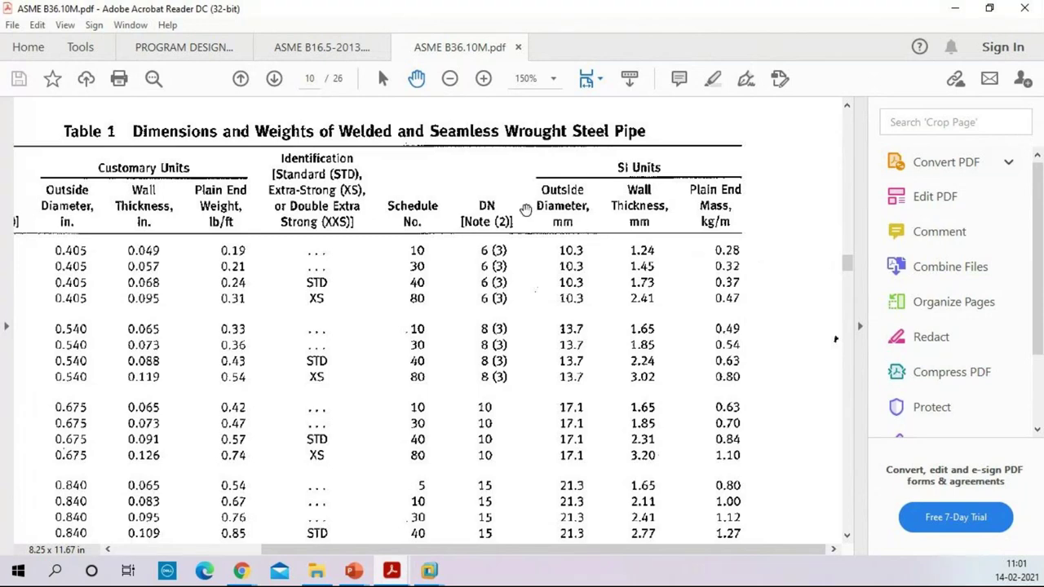
pyautogui.moveTo(526, 211); pyautogui.dragTo(582, 225)
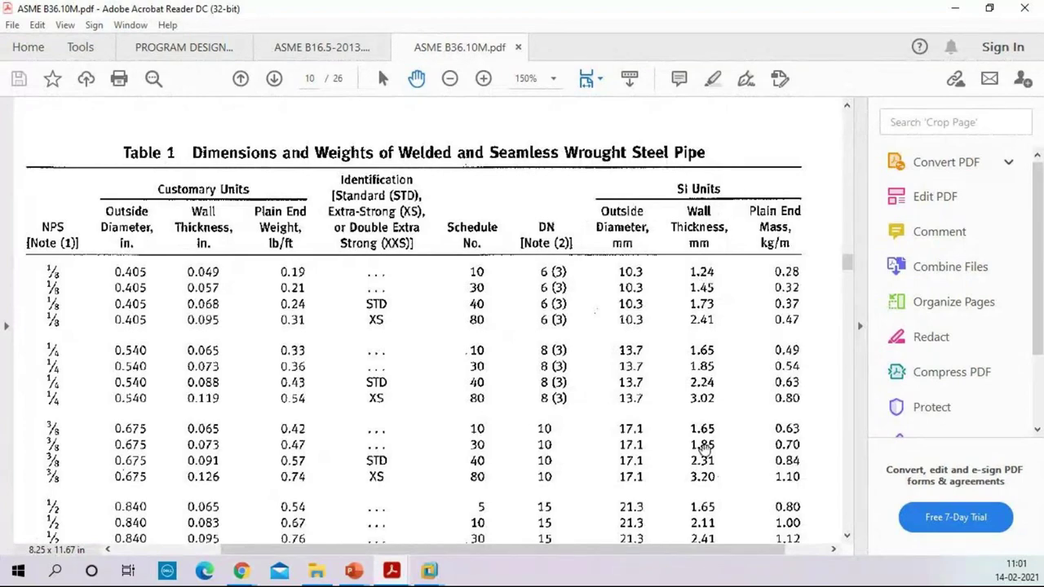
# Read on through Table 1 to the NPS 2 and 2½ pipe rows on page 11
pyautogui.moveTo(684, 474); pyautogui.dragTo(664, 400)
pyautogui.scroll(-1, 665, 400)
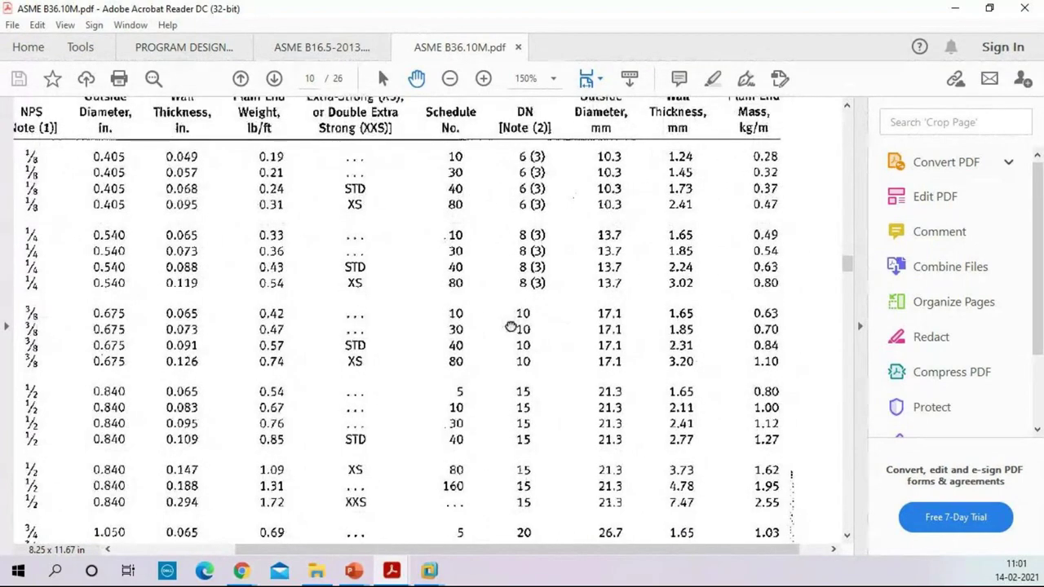
pyautogui.moveTo(516, 380); pyautogui.dragTo(546, 270)
pyautogui.scroll(-15, 611, 221)
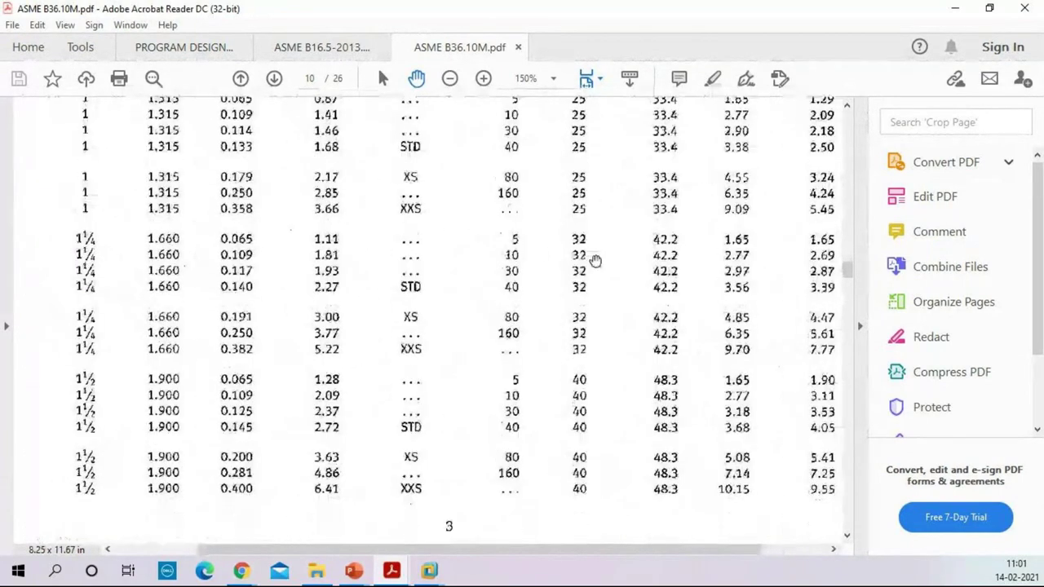
pyautogui.scroll(-5, 611, 267)
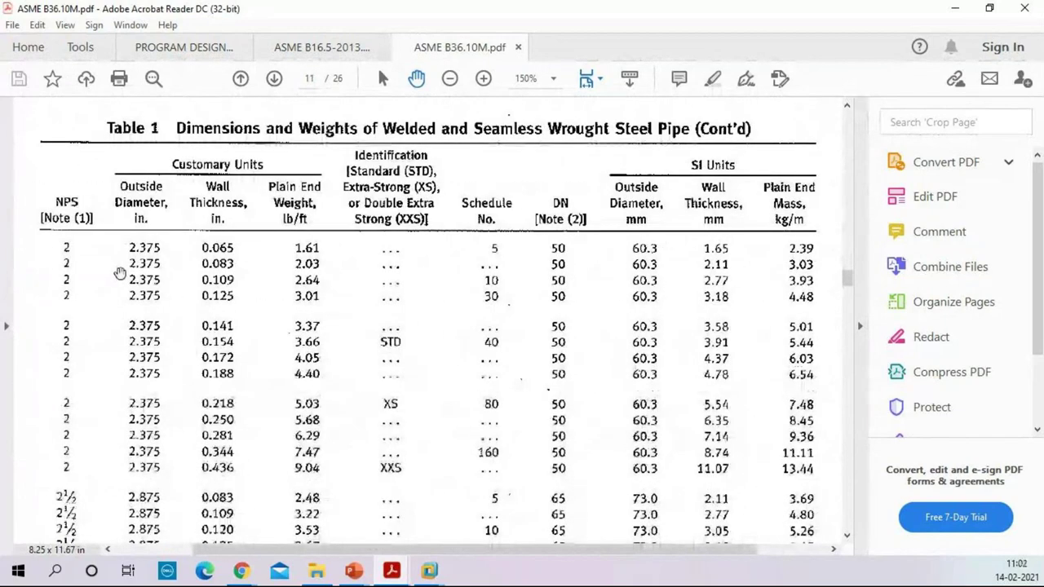
pyautogui.scroll(-1, 516, 230)
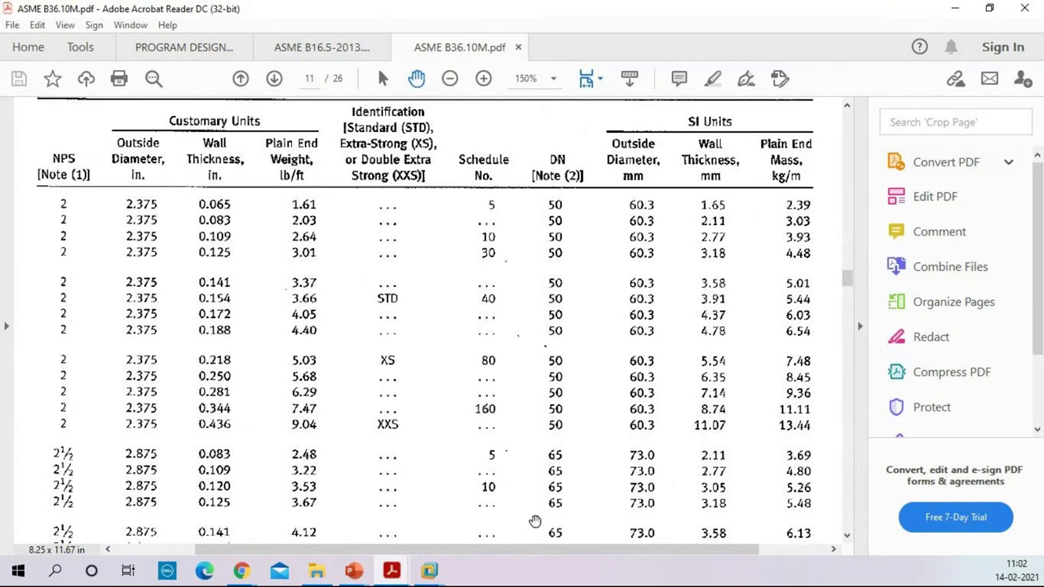
pyautogui.moveTo(491, 503); pyautogui.dragTo(483, 471)
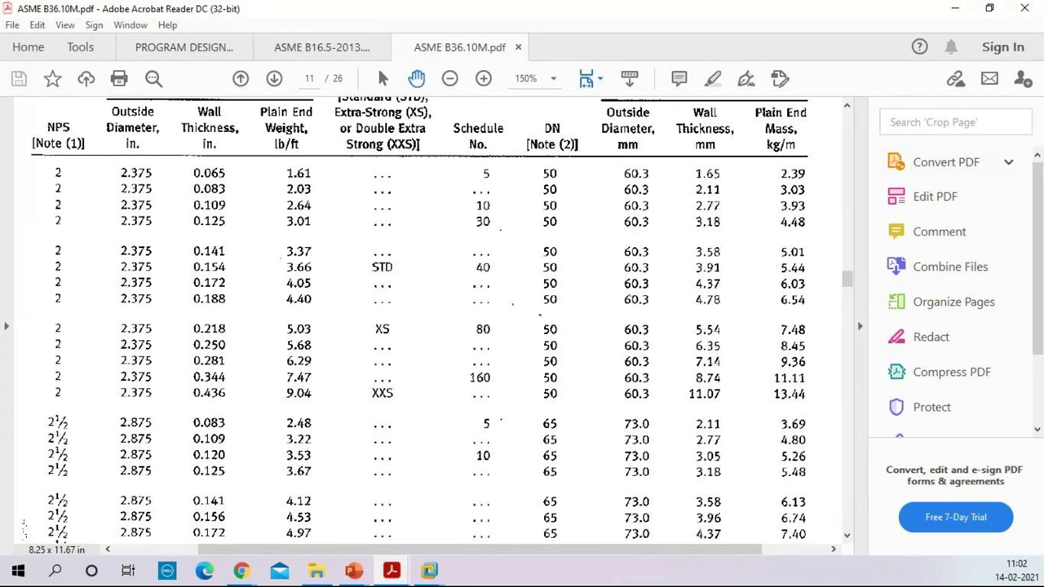
# Open the ASME B31.3-2018 PDF and reduce the zoom to show its cover page
pyautogui.press('super+e')
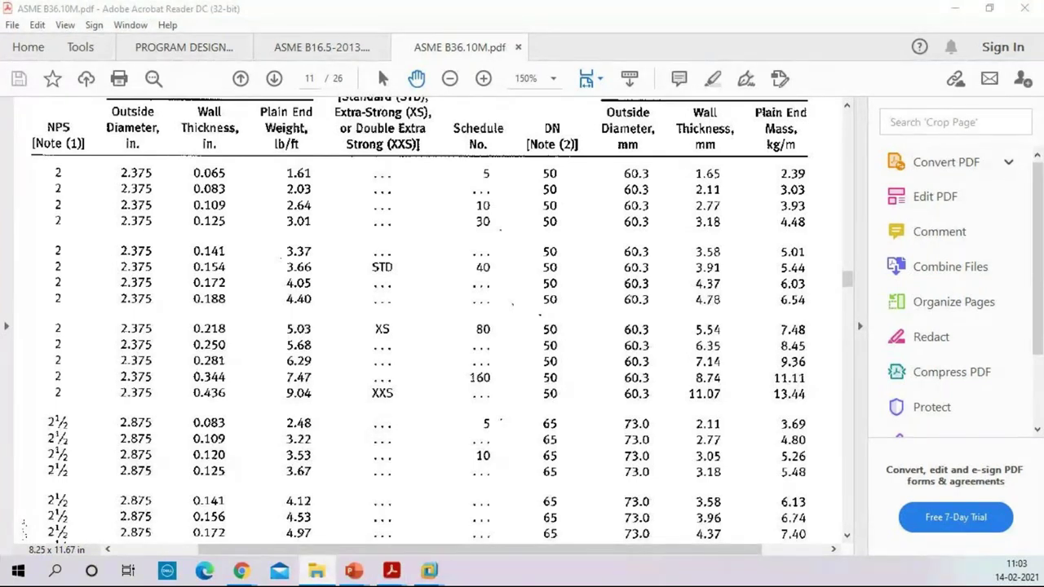
pyautogui.press('Return')
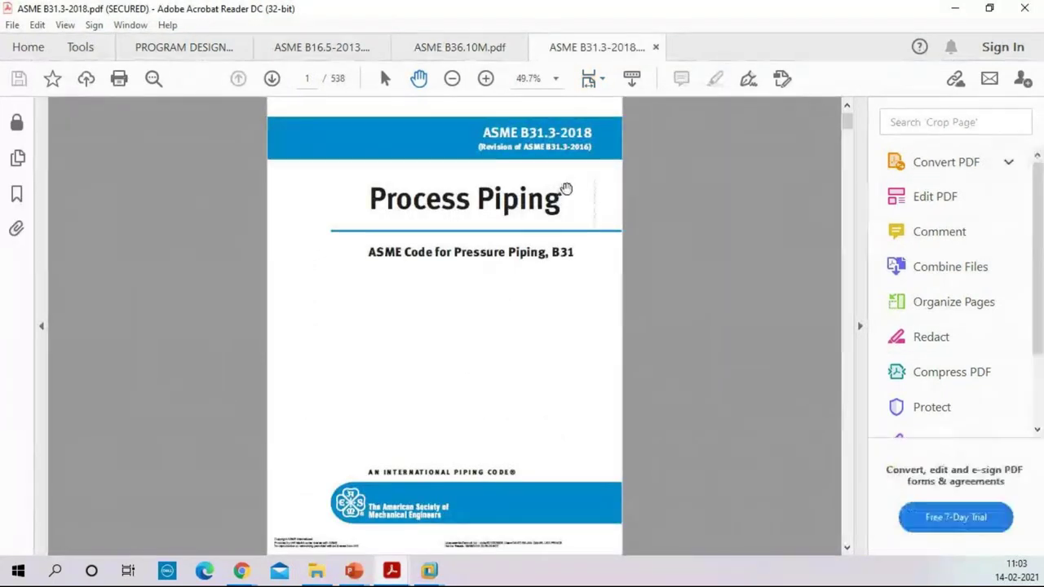
pyautogui.hotkey('ctrl', '1')
pyautogui.hotkey('ctrl', '-')
pyautogui.hotkey('ctrl', '-')
pyautogui.hotkey('ctrl', '-')
pyautogui.hotkey('ctrl', '-')
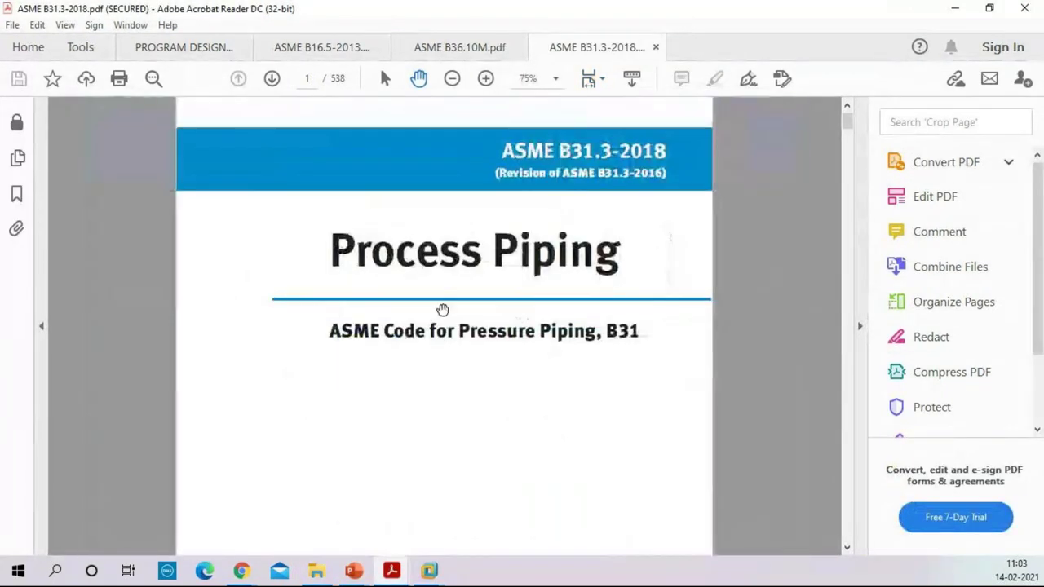
# Look over the opening pages and cover of the ASME B31.3-2018 Process Piping code
pyautogui.moveTo(605, 419); pyautogui.dragTo(623, 166)
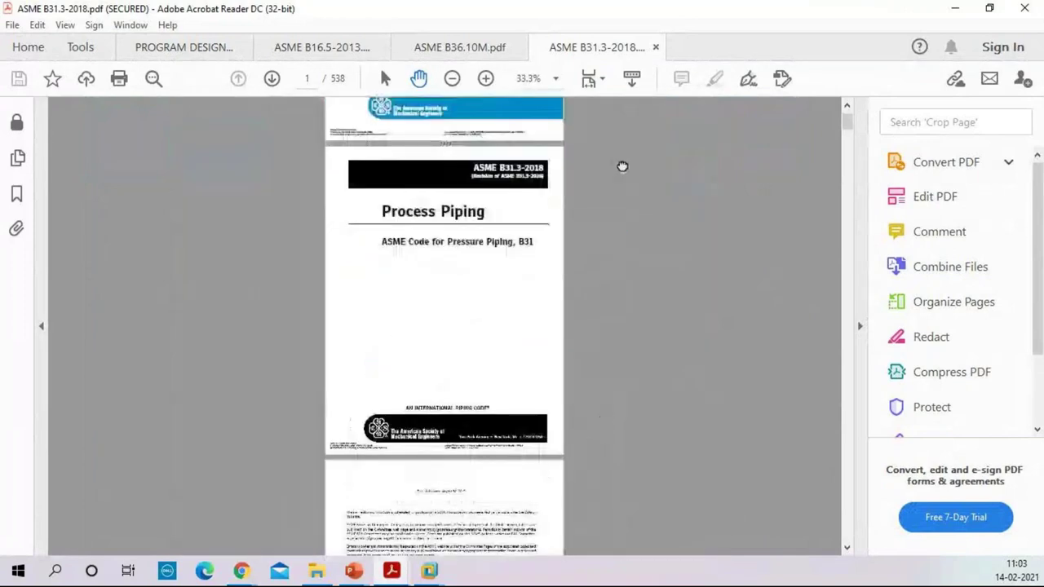
pyautogui.scroll(-3, 624, 364)
pyautogui.keyDown('ctrl'); pyautogui.scroll(1, 626, 364); pyautogui.keyUp('ctrl')
pyautogui.keyDown('ctrl'); pyautogui.scroll(4, 626, 363); pyautogui.keyUp('ctrl')
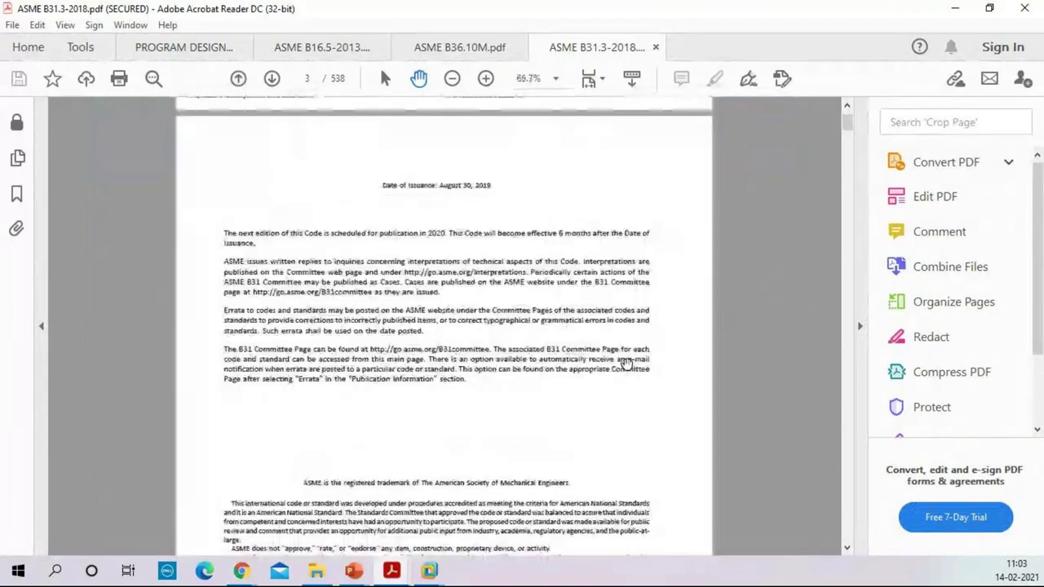
pyautogui.scroll(5, 653, 392)
pyautogui.scroll(-5, 717, 326)
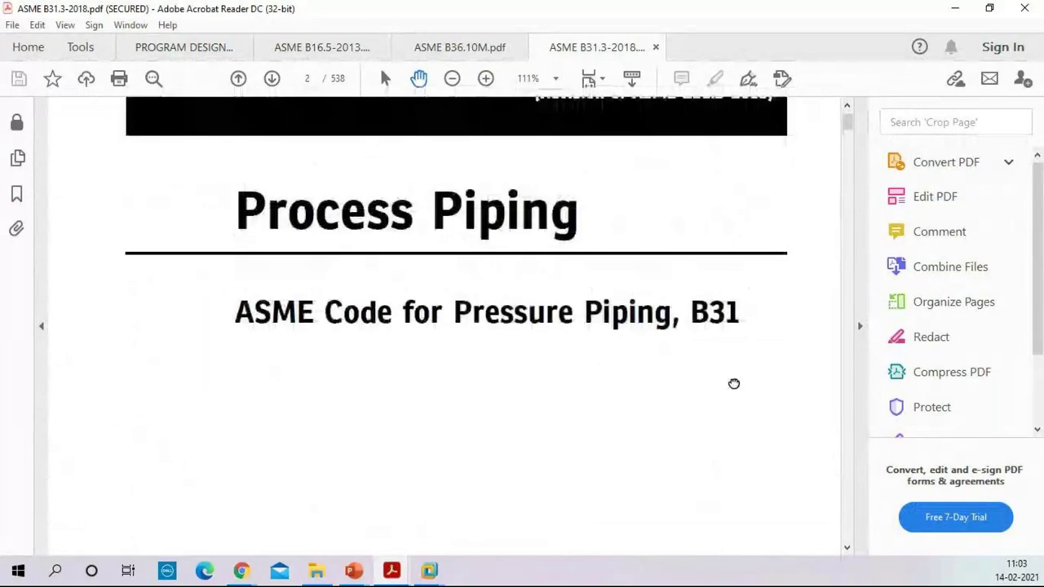
pyautogui.keyDown('ctrl'); pyautogui.scroll(-2, 718, 380); pyautogui.keyUp('ctrl')
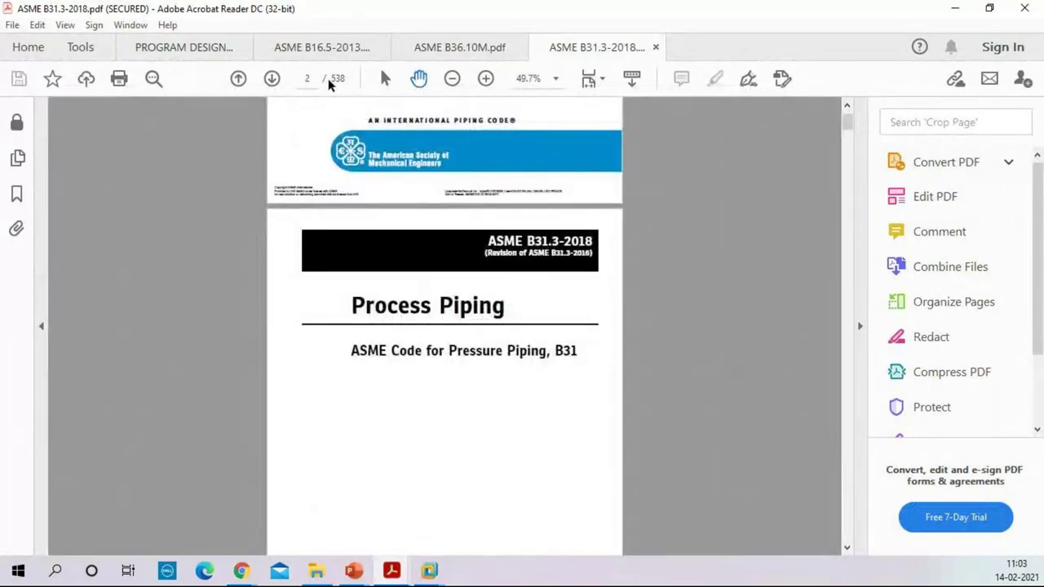
pyautogui.scroll(4, 522, 301)
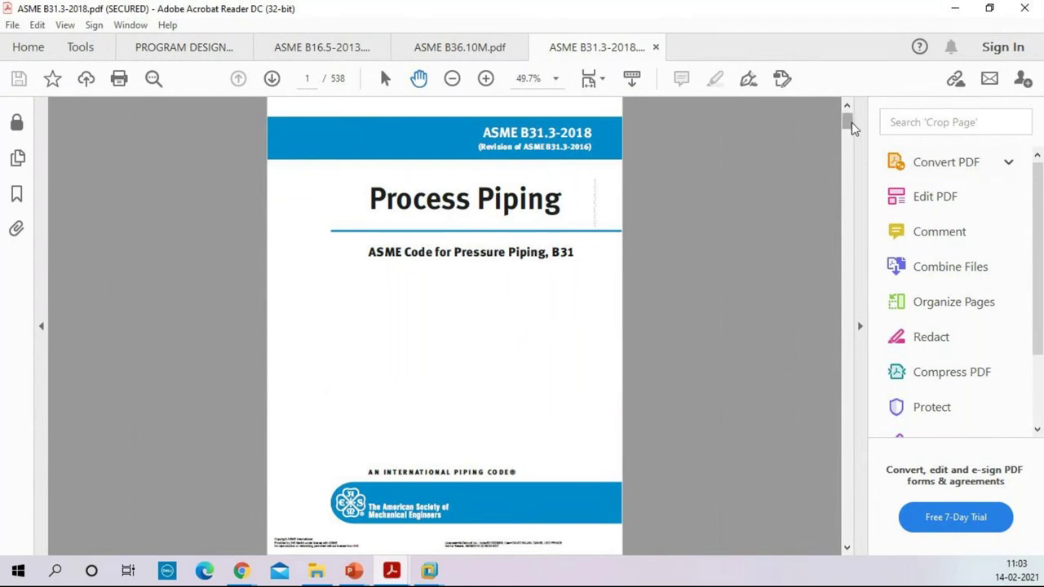
pyautogui.moveTo(848, 126); pyautogui.dragTo(821, 123)
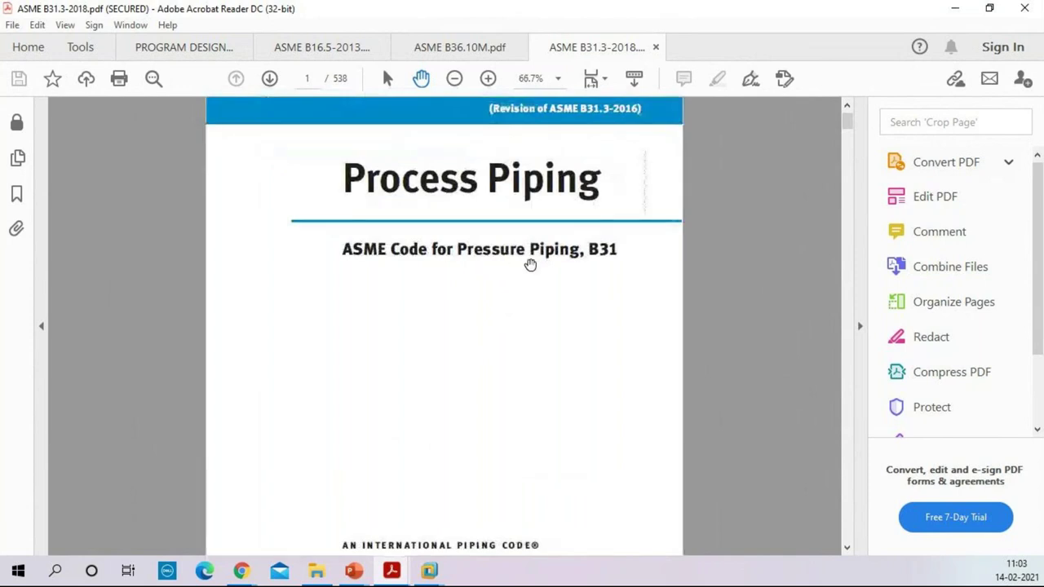
pyautogui.keyDown('ctrl'); pyautogui.scroll(2, 481, 267); pyautogui.keyUp('ctrl')
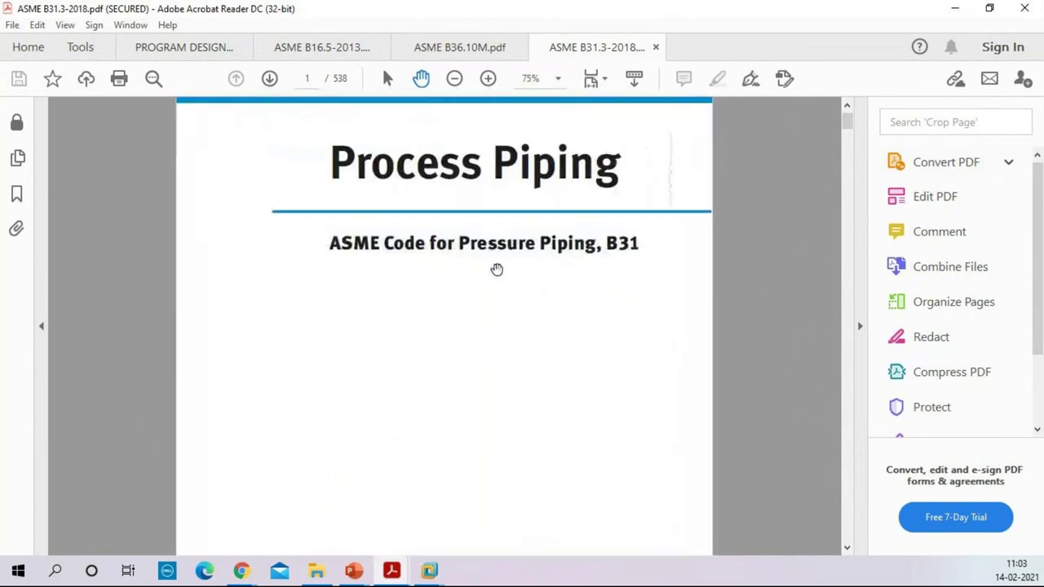
pyautogui.keyDown('ctrl'); pyautogui.scroll(-2, 607, 334); pyautogui.keyUp('ctrl')
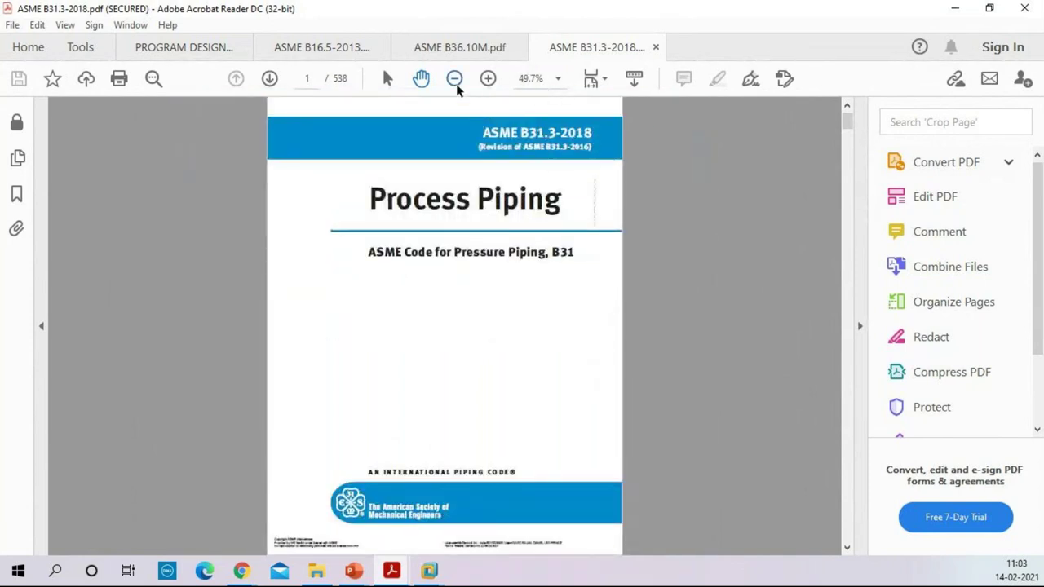
# Go to page 50 of the ASME B31.3-2018 code
pyautogui.scroll(-7, 444, 110)
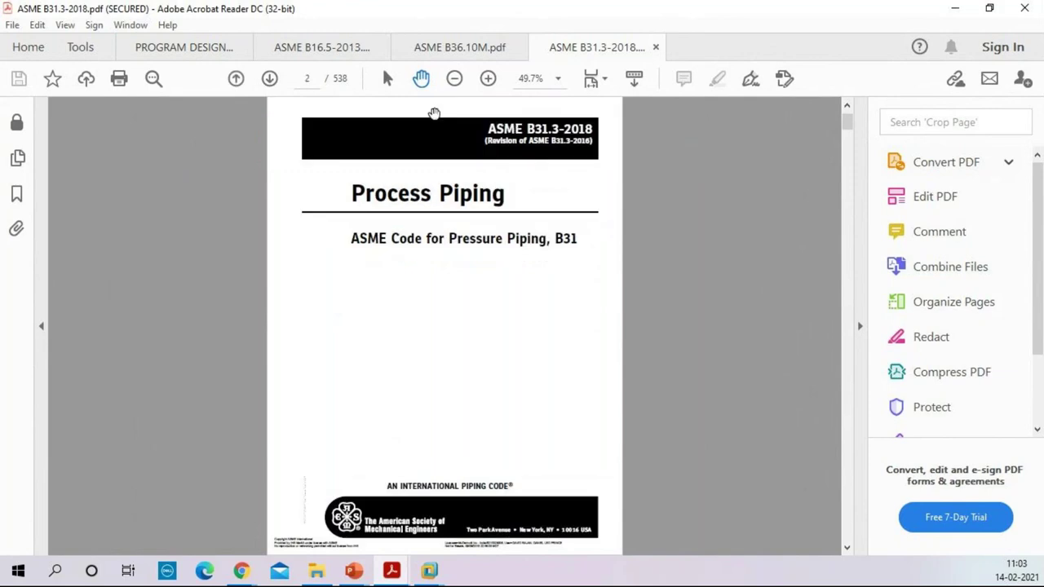
pyautogui.click(319, 78)
pyautogui.write('50')
pyautogui.press('Return')
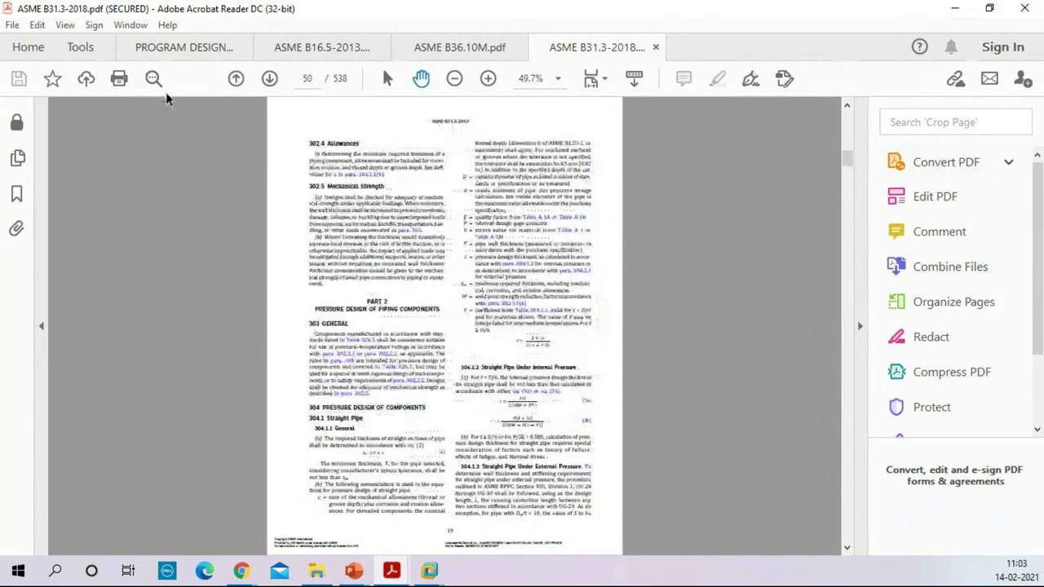
# Examine equations (3a) and (3b) in paragraph 304.1.2, Straight Pipe Under Internal Pressure
pyautogui.keyDown('ctrl'); pyautogui.scroll(1, 545, 422); pyautogui.keyUp('ctrl')
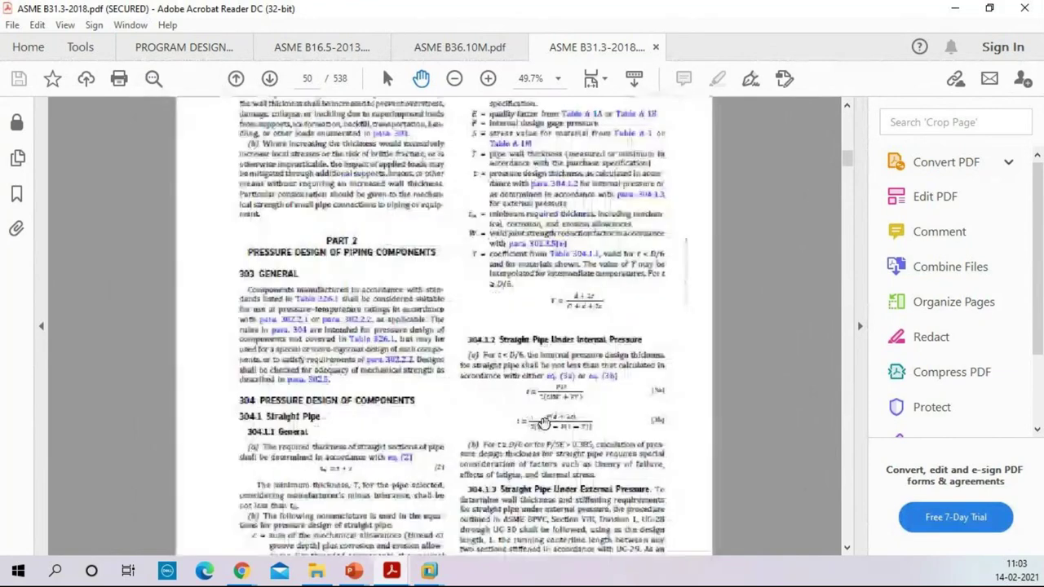
pyautogui.keyDown('ctrl'); pyautogui.scroll(2, 545, 421); pyautogui.keyUp('ctrl')
pyautogui.keyDown('ctrl'); pyautogui.scroll(2, 614, 371); pyautogui.keyUp('ctrl')
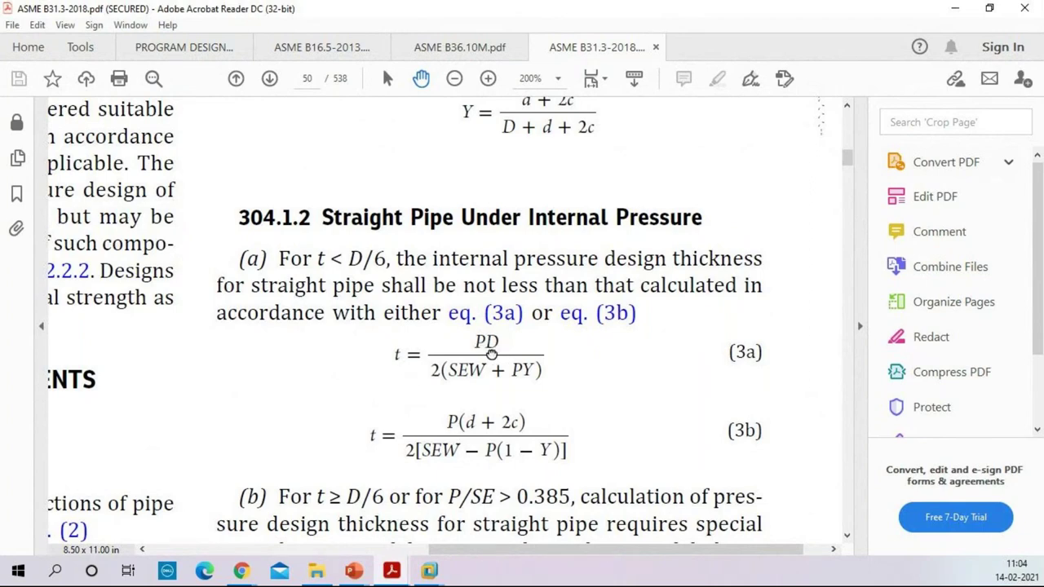
pyautogui.moveTo(489, 352); pyautogui.dragTo(484, 319)
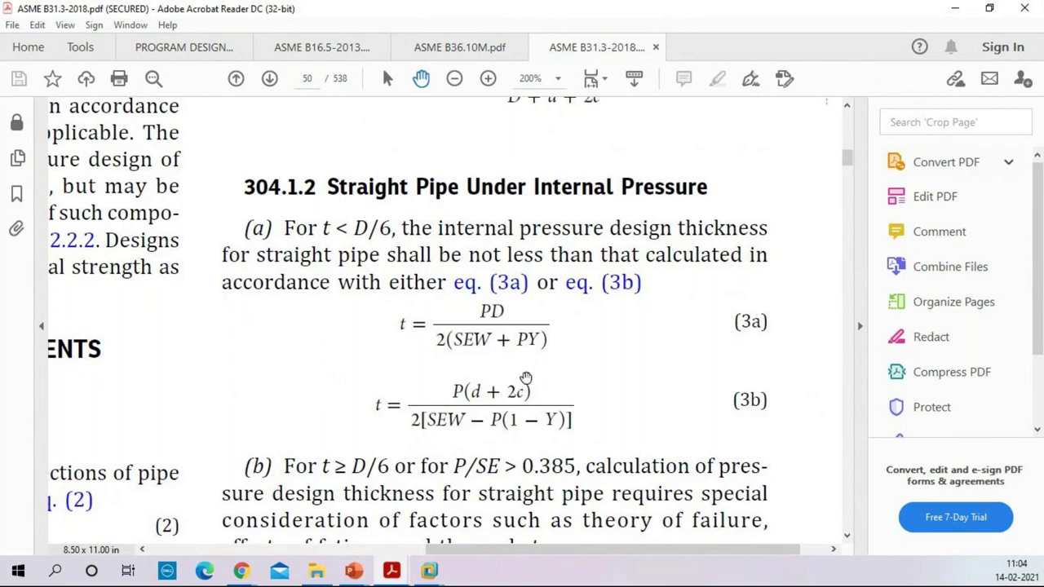
pyautogui.moveTo(544, 346); pyautogui.dragTo(602, 414)
# Examine the definitions of the design thickness variables E, P, S, T, t, W and Y on page 50
pyautogui.keyDown('ctrl'); pyautogui.scroll(-5, 600, 383); pyautogui.keyUp('ctrl')
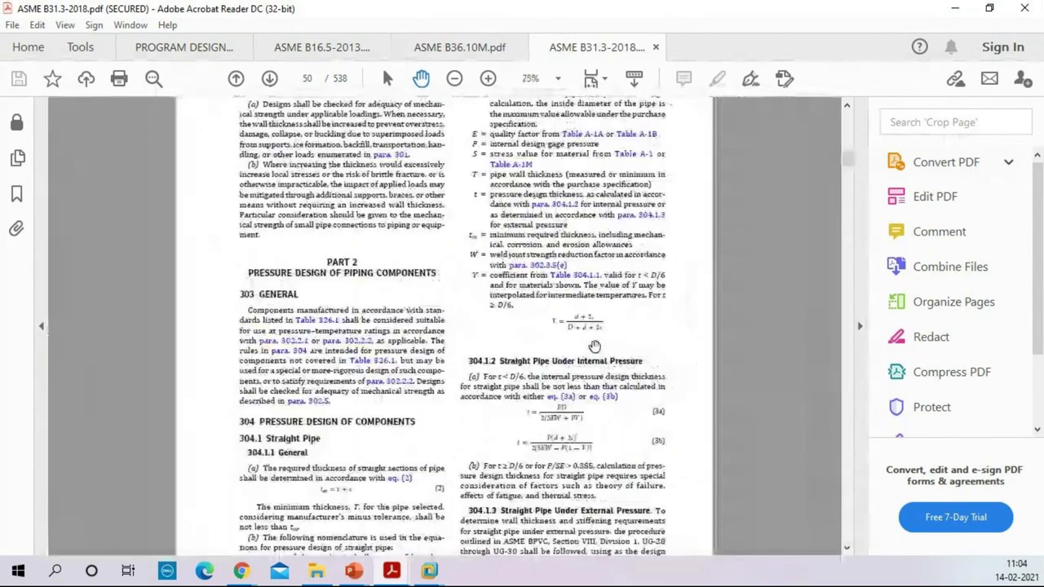
pyautogui.keyDown('ctrl'); pyautogui.scroll(6, 594, 346); pyautogui.keyUp('ctrl')
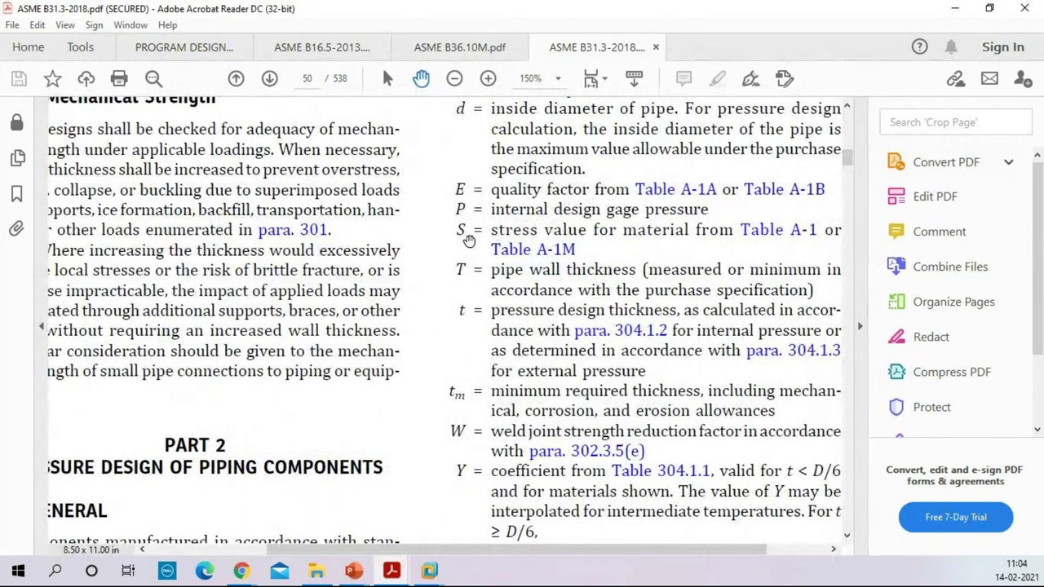
pyautogui.hscroll(2, 674, 249)
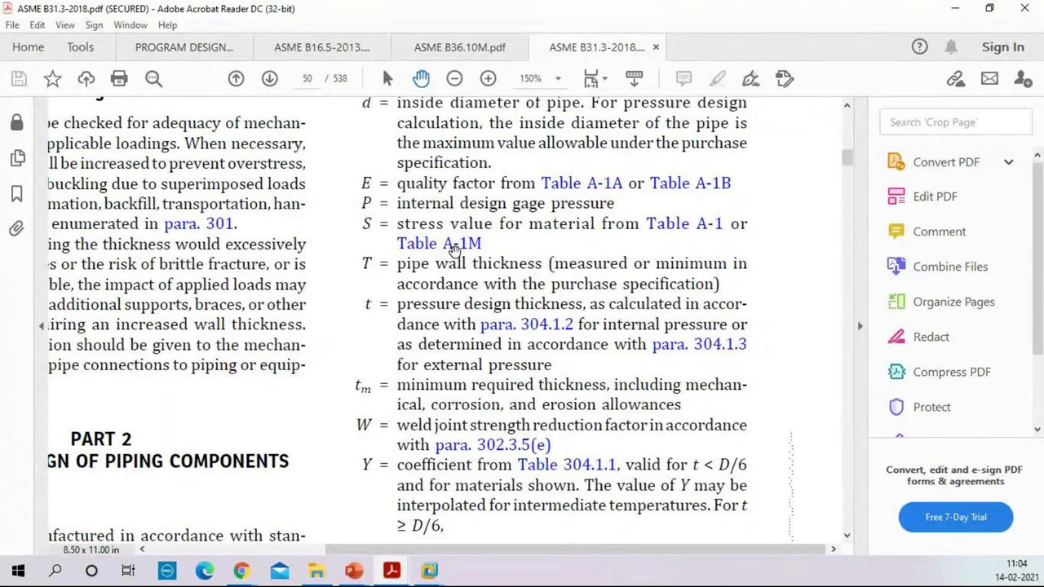
# Fit one full page in the view and return to the opening pages of the ASME B31.3-2018 code
pyautogui.click(598, 79)
pyautogui.click(669, 124)
pyautogui.moveTo(847, 159); pyautogui.dragTo(848, 110)
pyautogui.scroll(-1, 702, 267)
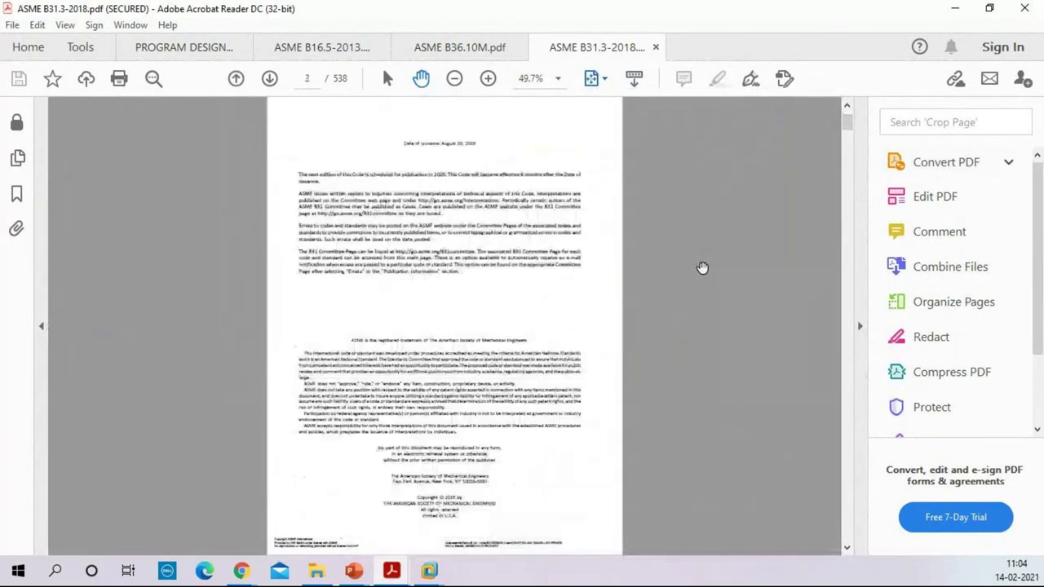
# Open Appendix A, Allowable Stresses and Quality Factors for Metallic Piping and Bolting Materials, from the appendices list in the contents
pyautogui.scroll(-3, 702, 268)
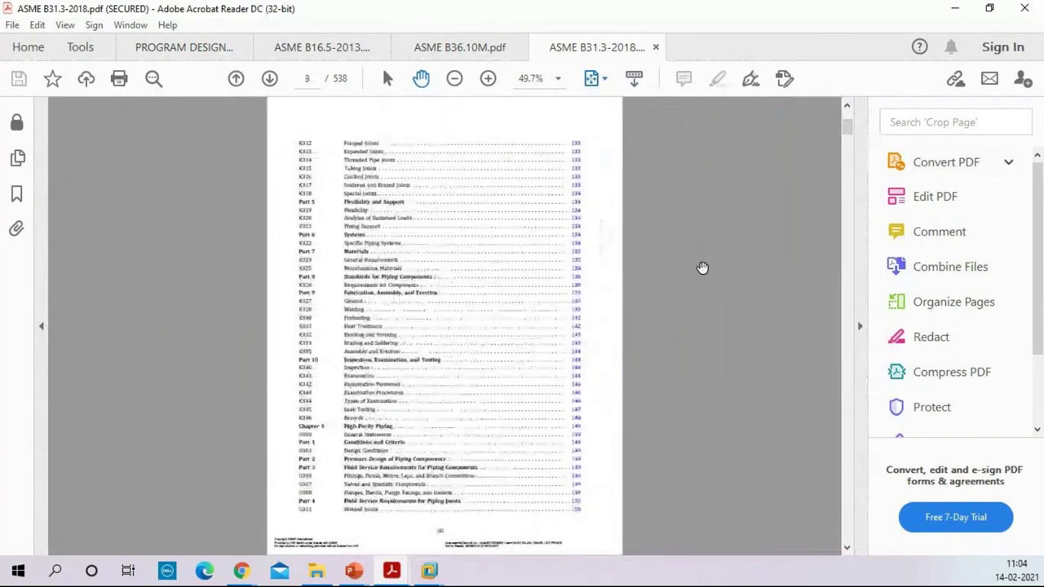
pyautogui.scroll(-3, 702, 267)
pyautogui.keyDown('ctrl'); pyautogui.scroll(5, 367, 440); pyautogui.keyUp('ctrl')
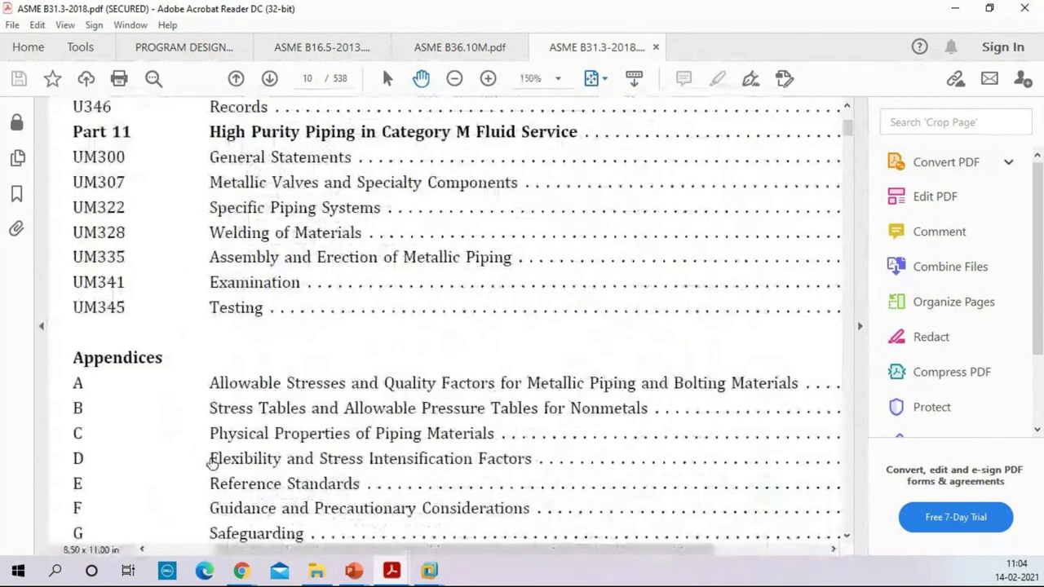
pyautogui.moveTo(128, 505); pyautogui.dragTo(154, 359)
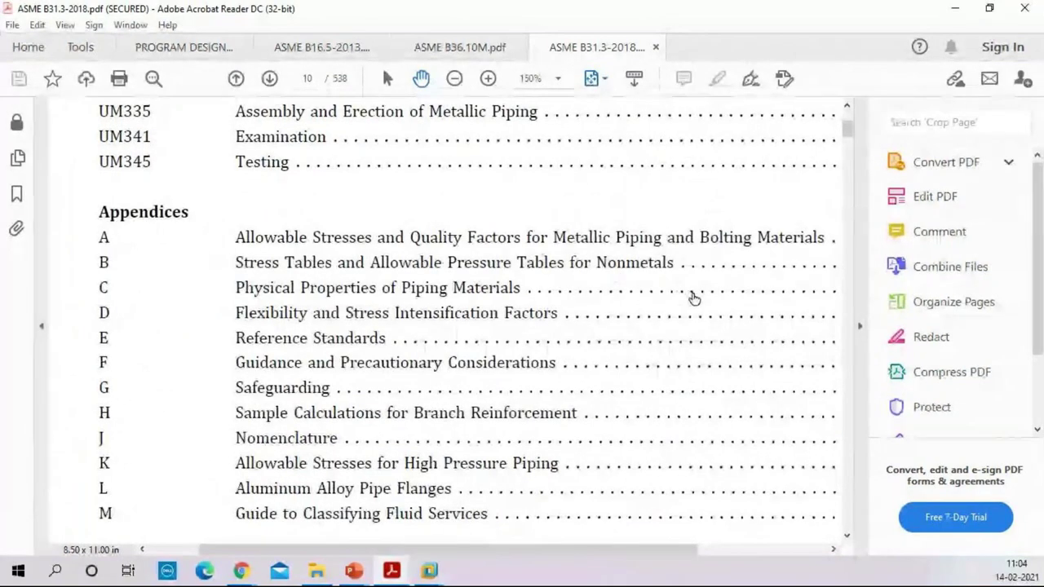
pyautogui.keyDown('ctrl'); pyautogui.scroll(-1, 565, 464); pyautogui.keyUp('ctrl')
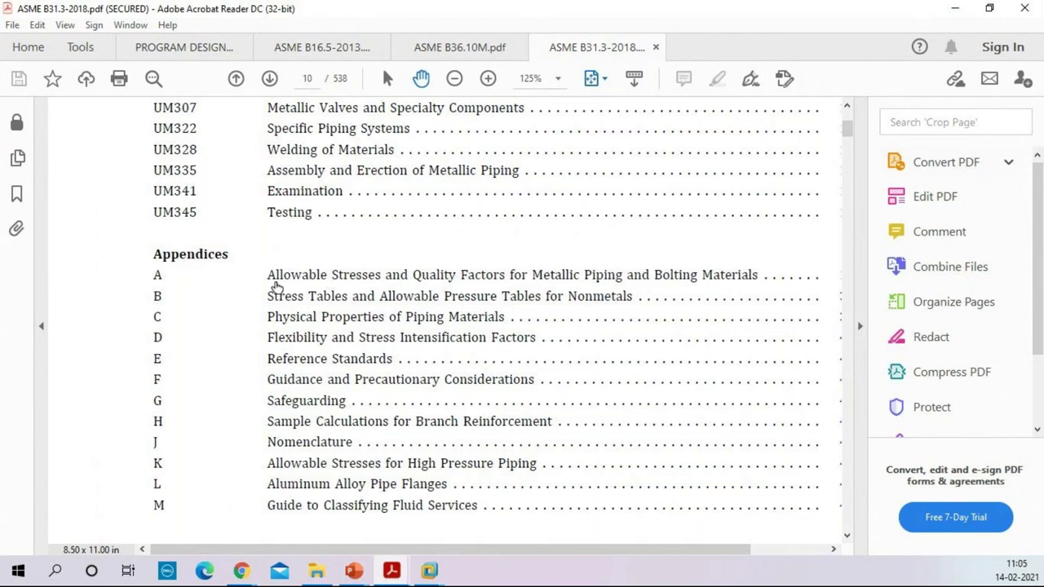
pyautogui.click(322, 283)
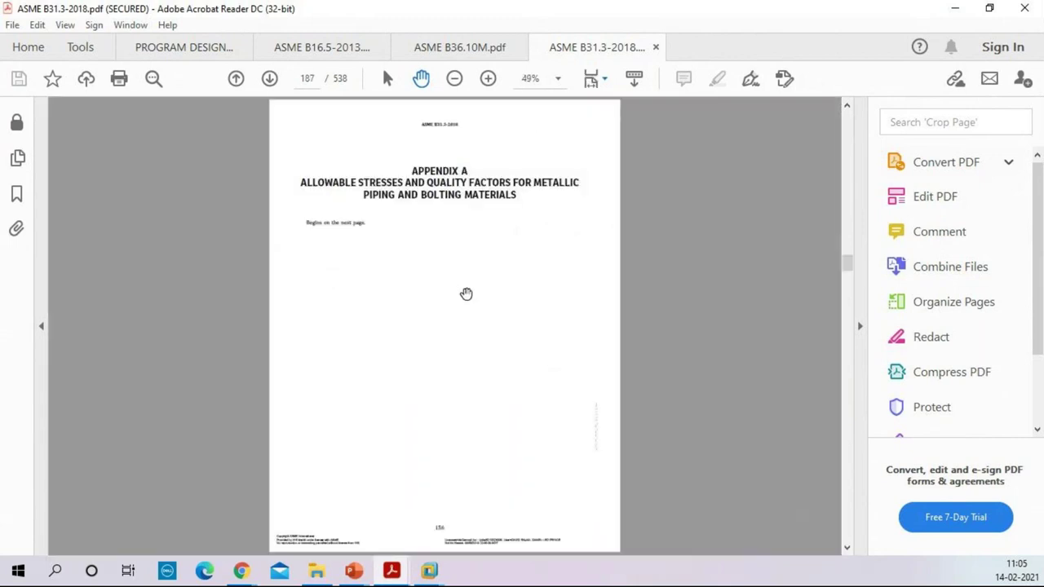
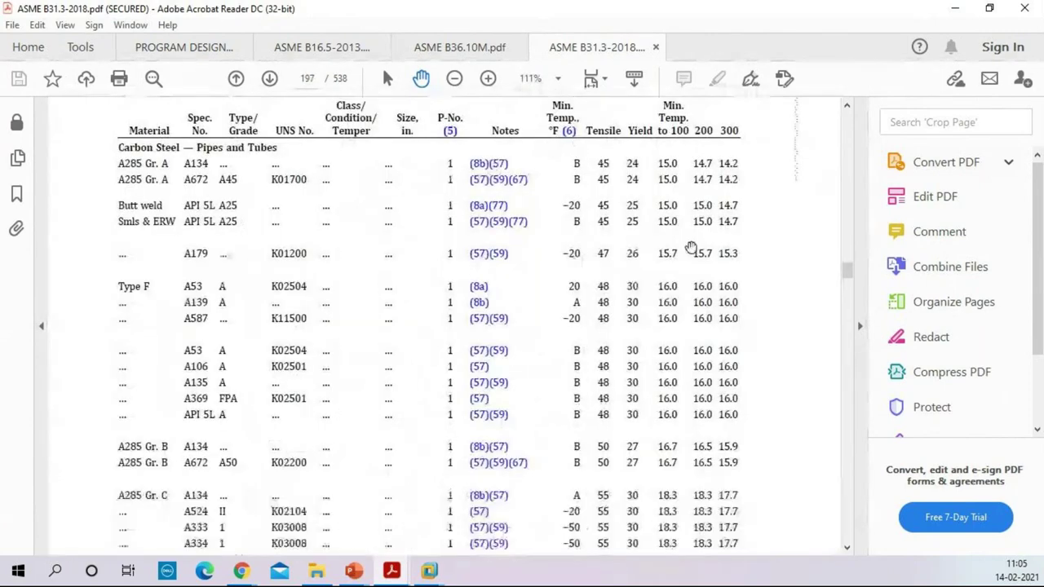
# Examine the Carbon Steel Pipes and Tubes entries and column headings of the allowable stress table on page 197
pyautogui.keyDown('ctrl'); pyautogui.scroll(-3, 578, 236); pyautogui.keyUp('ctrl')
pyautogui.keyDown('ctrl'); pyautogui.scroll(3, 181, 387); pyautogui.keyUp('ctrl')
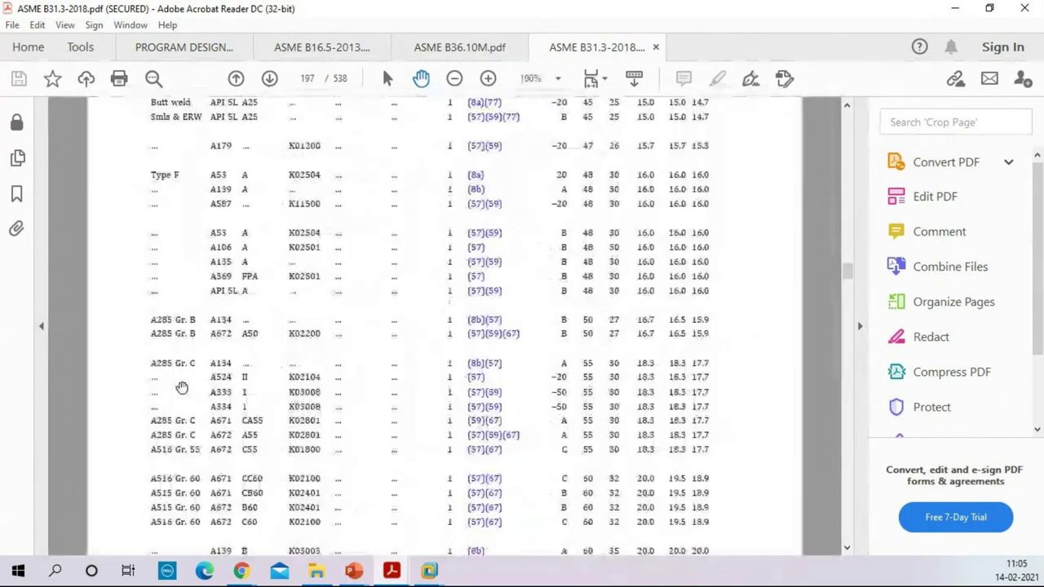
pyautogui.keyDown('ctrl'); pyautogui.scroll(2, 182, 387); pyautogui.keyUp('ctrl')
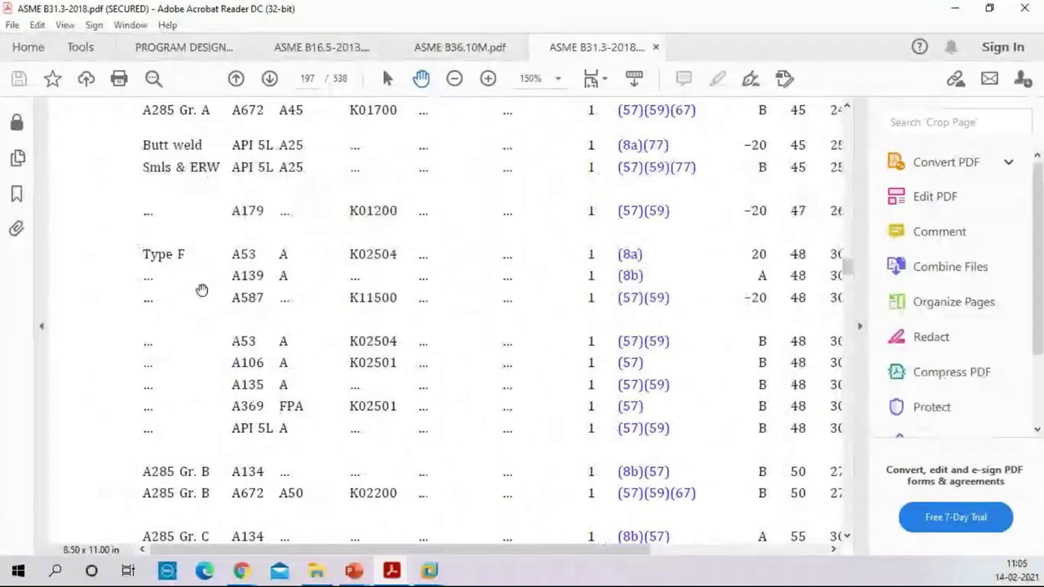
pyautogui.scroll(2, 269, 214)
pyautogui.moveTo(538, 317); pyautogui.dragTo(340, 334)
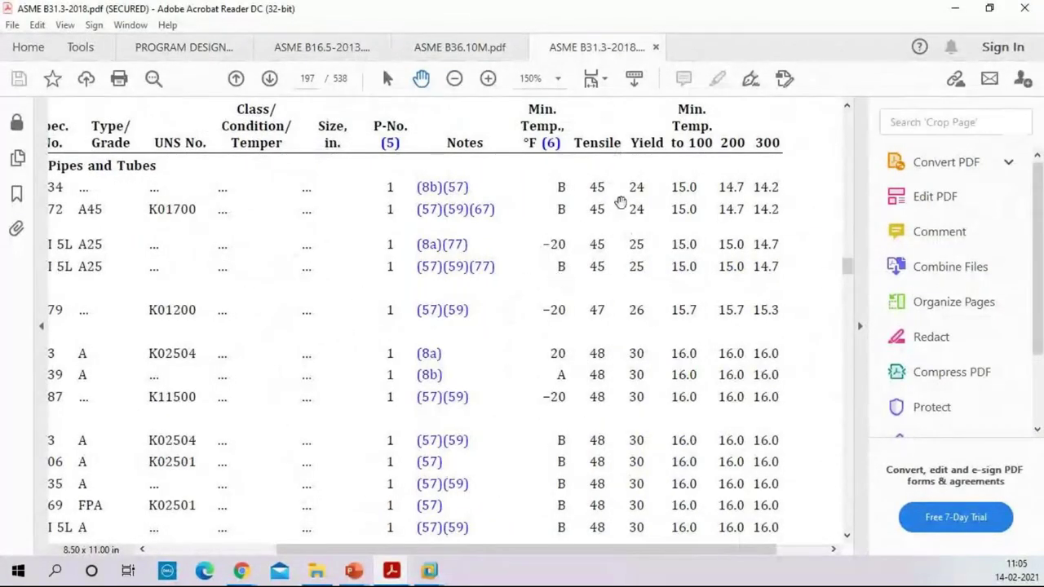
pyautogui.moveTo(781, 251); pyautogui.dragTo(759, 306)
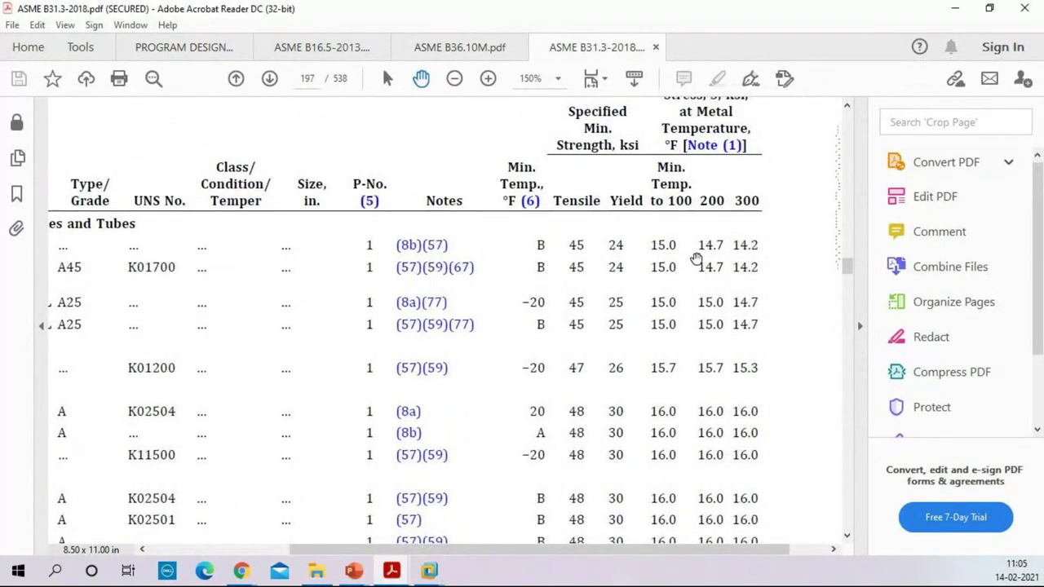
# Look through the remaining Table A-1 pages and on into the SI-unit allowable stresses of Table A-1M
pyautogui.keyDown('ctrl'); pyautogui.scroll(-2, 788, 335); pyautogui.keyUp('ctrl')
pyautogui.scroll(-10, 795, 408)
pyautogui.keyDown('ctrl'); pyautogui.scroll(-2, 765, 411); pyautogui.keyUp('ctrl')
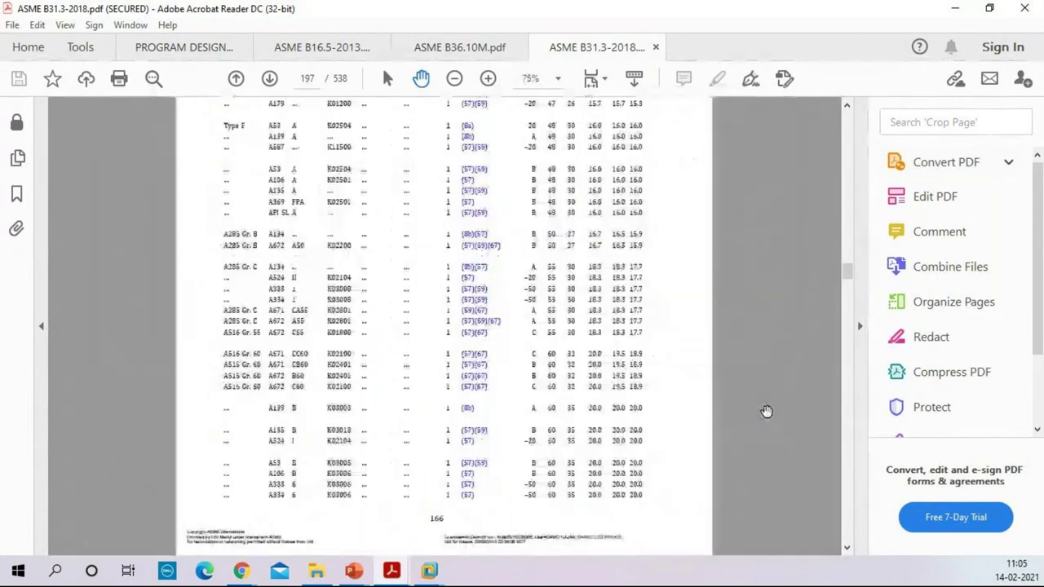
pyautogui.scroll(-20, 756, 396)
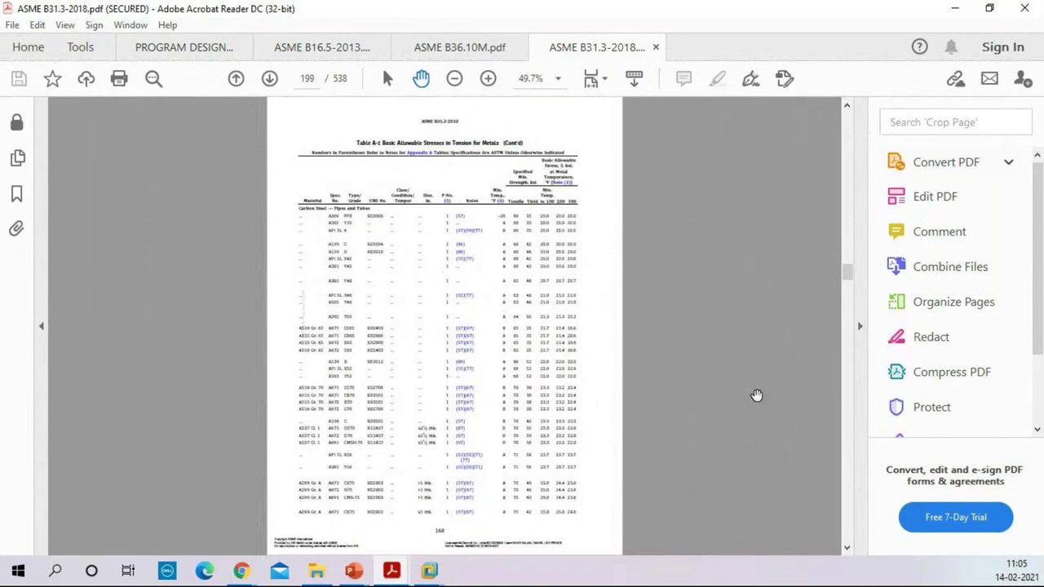
pyautogui.scroll(-20, 756, 395)
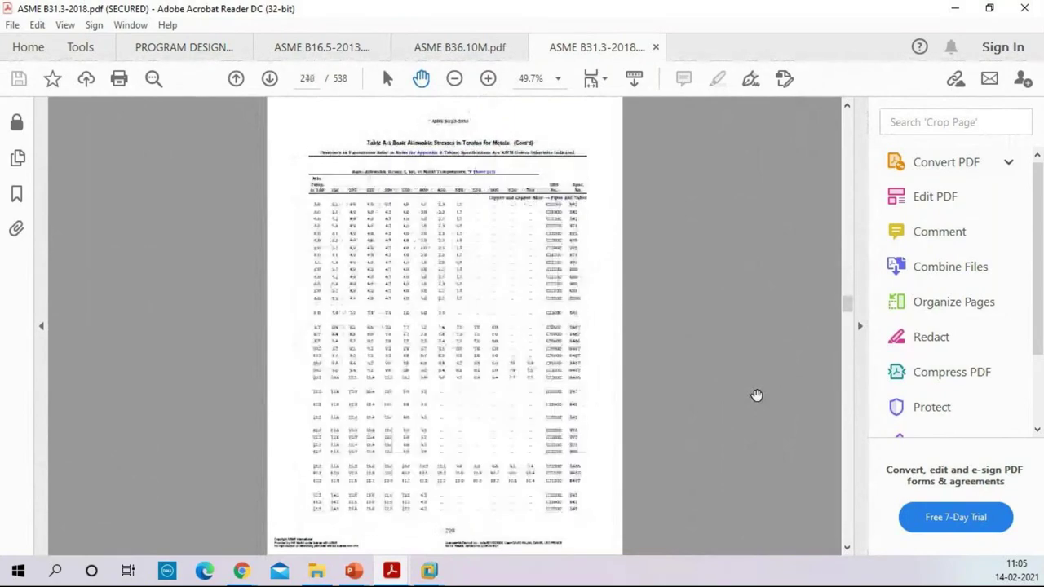
pyautogui.scroll(-20, 757, 395)
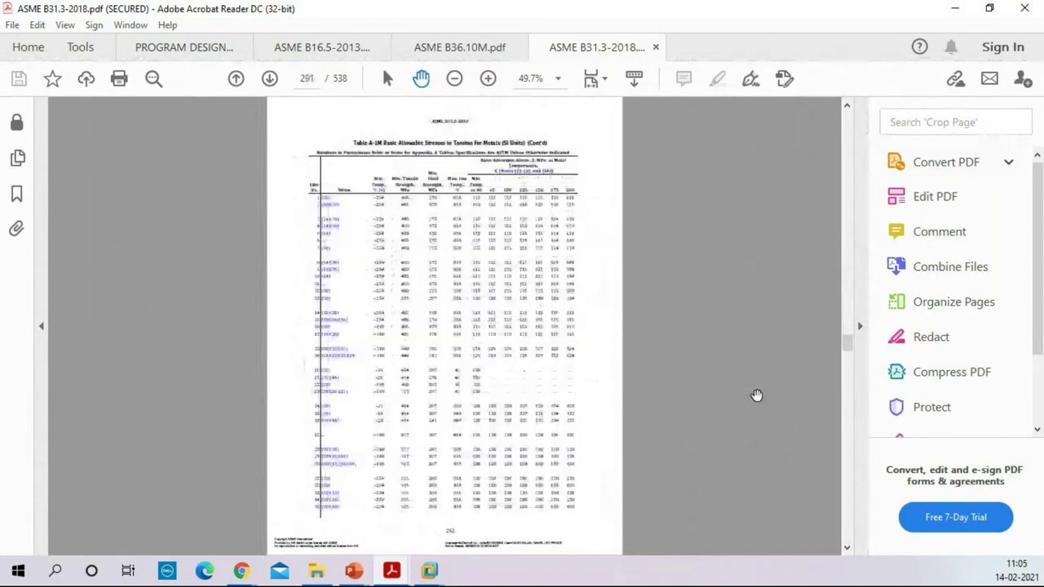
pyautogui.scroll(-3, 756, 396)
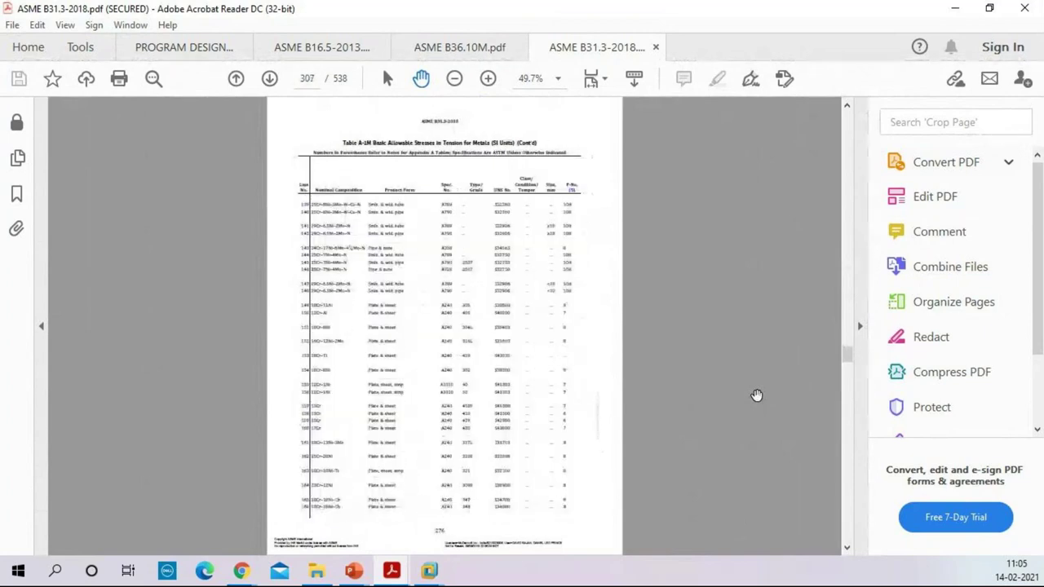
# Locate where Table A-1 ends and Table A-1M, Basic Allowable Stresses in Tension for Metals (SI Units), begins
pyautogui.scroll(5, 757, 395)
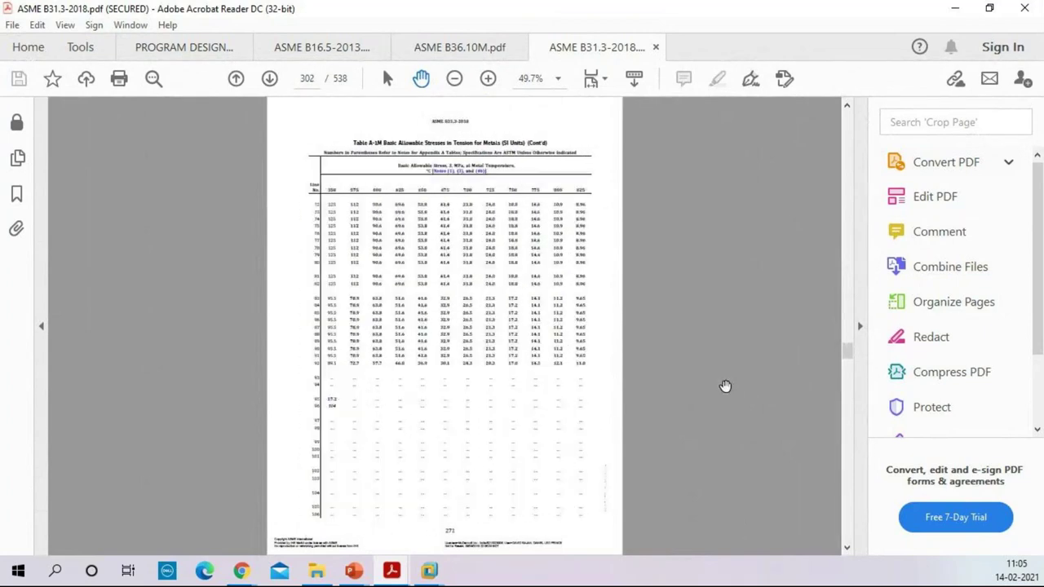
pyautogui.scroll(20, 709, 377)
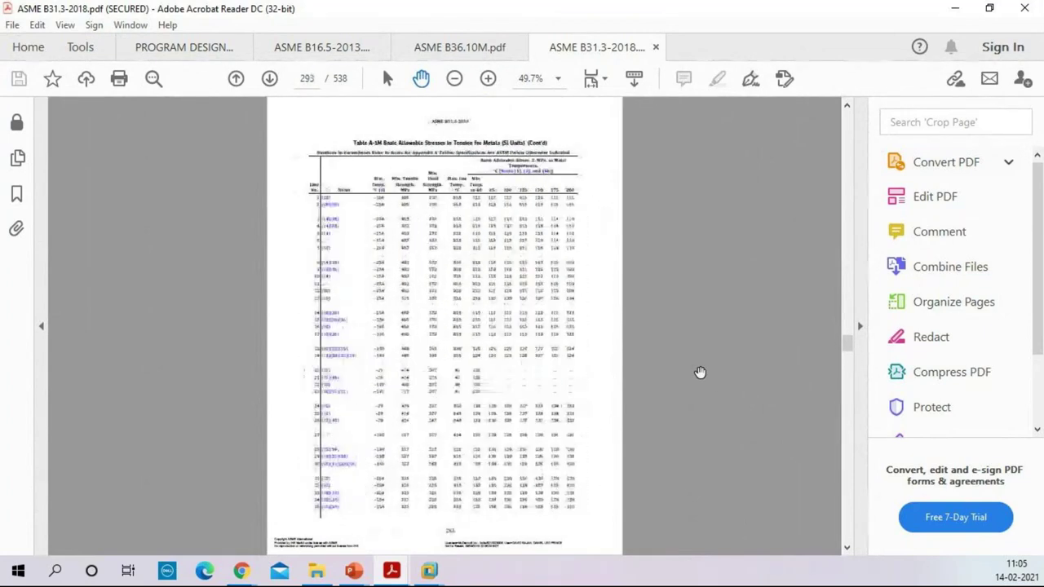
pyautogui.scroll(20, 700, 372)
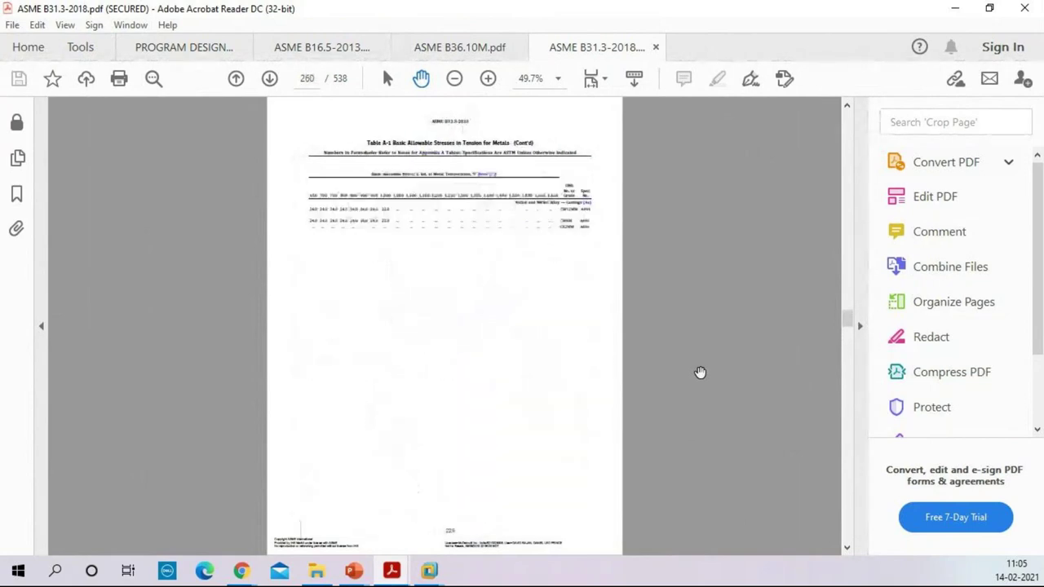
pyautogui.scroll(-7, 699, 372)
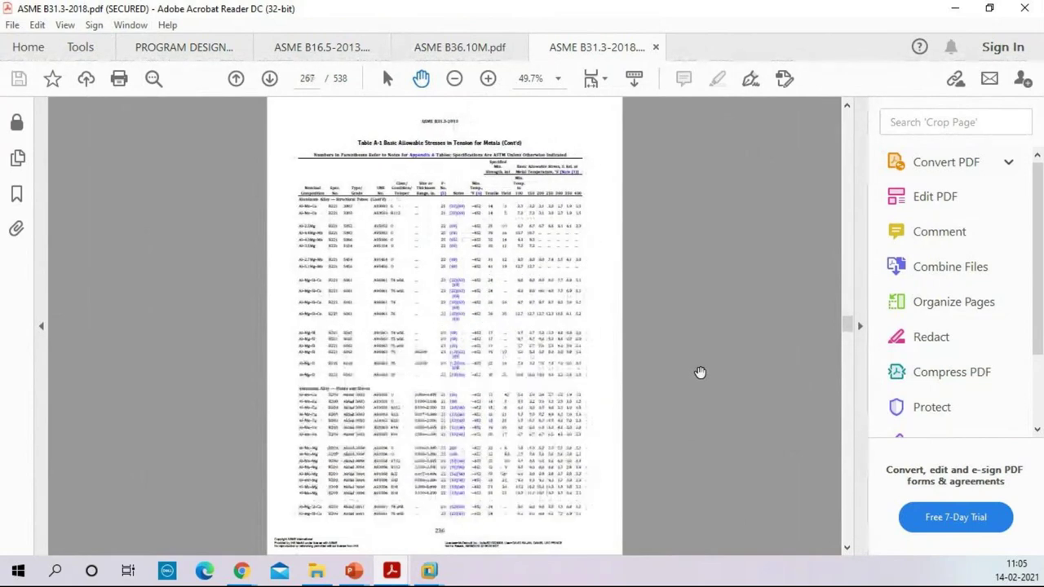
pyautogui.scroll(-3, 700, 371)
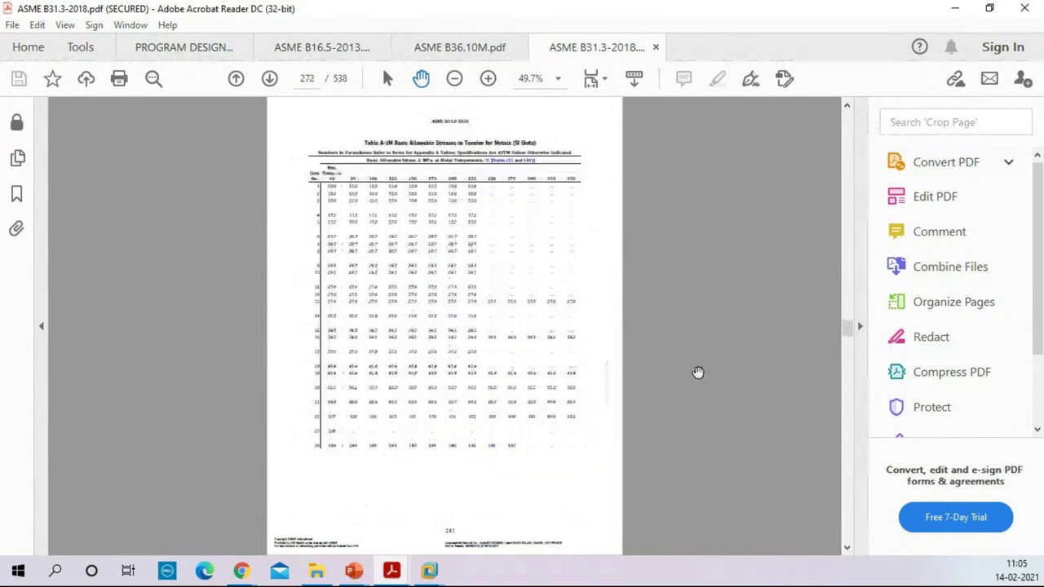
pyautogui.scroll(1, 698, 371)
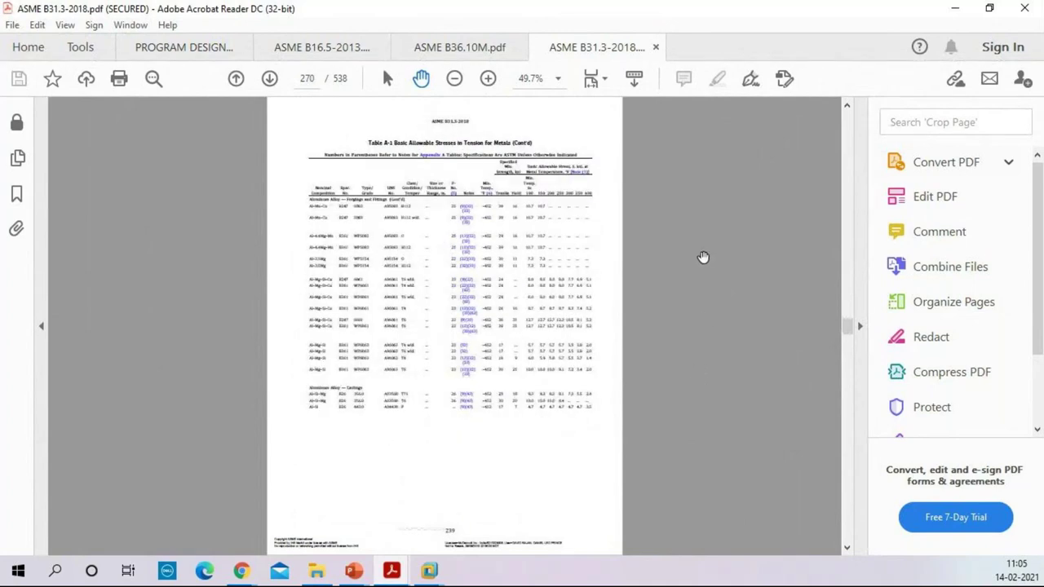
# Search the code for the material specification "a106"
pyautogui.hotkey('ctrl', 'f')
pyautogui.write('10')
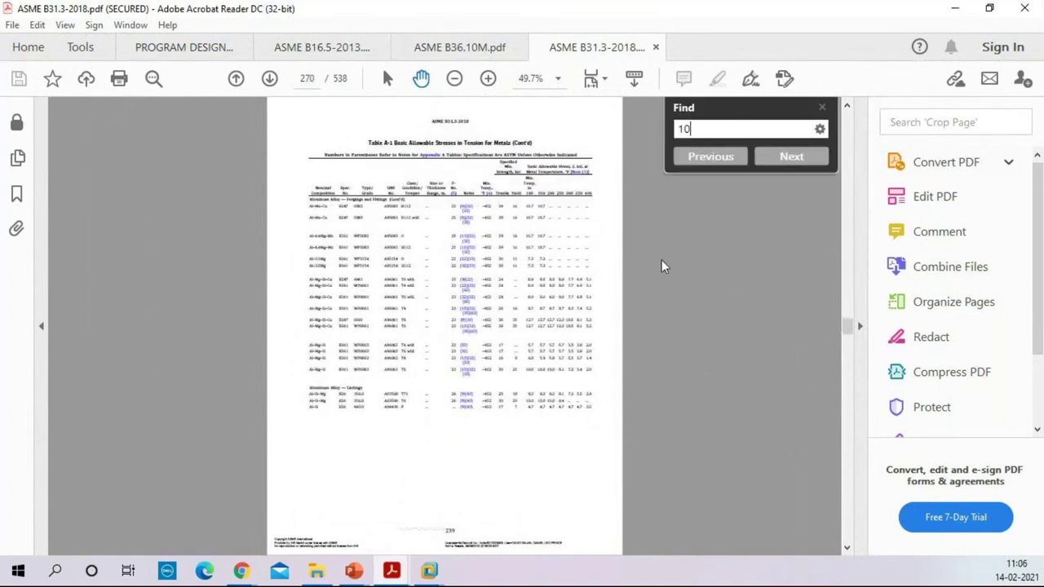
pyautogui.write('66')
pyautogui.press('Return')
pyautogui.press('BackSpace')
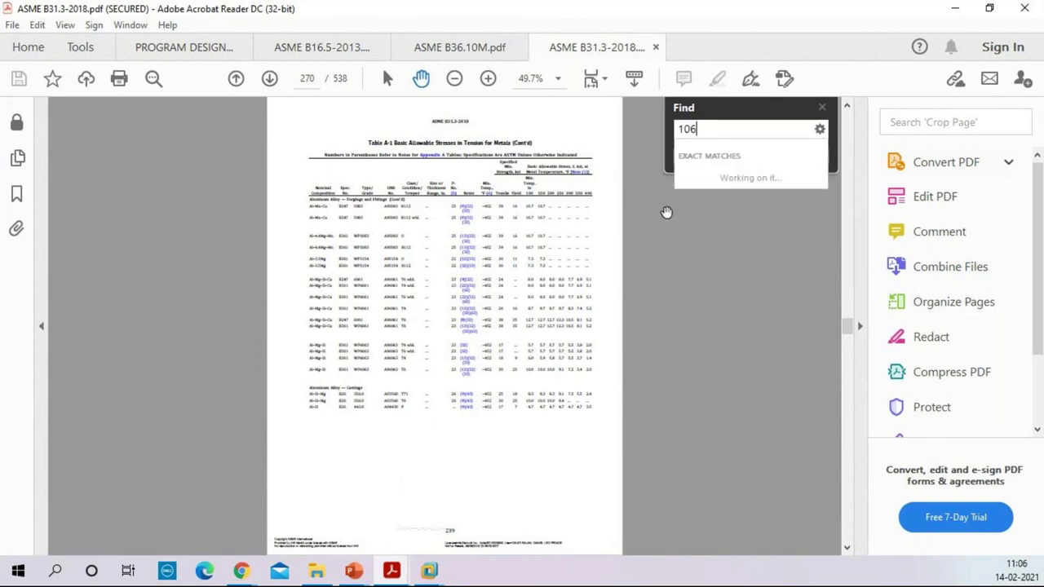
pyautogui.write('a')
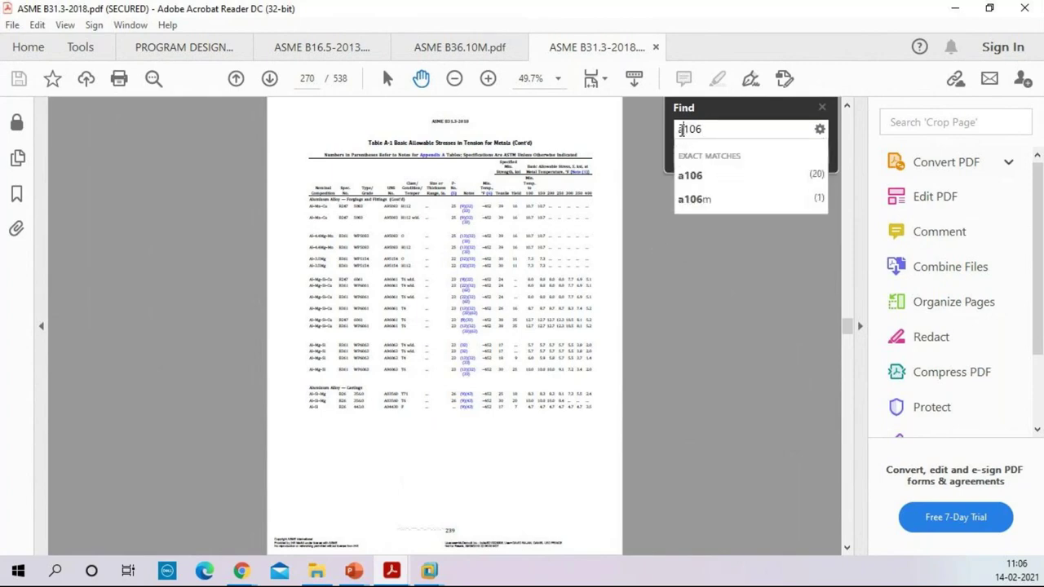
pyautogui.press('Return')
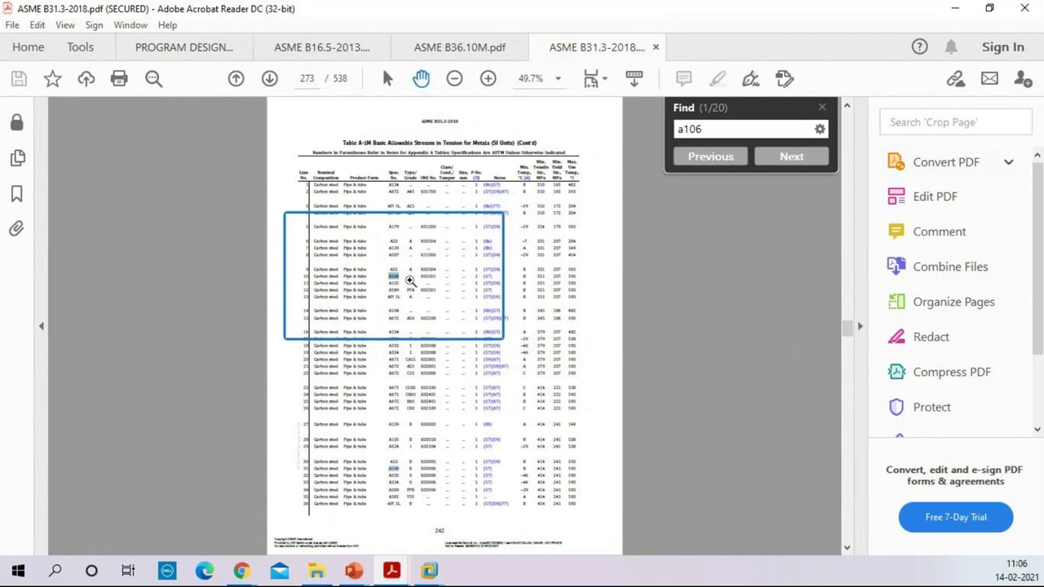
# Examine the A106 Grade A and Grade B pipe rows and the column headings of Table A-1M on page 273
pyautogui.click(415, 292)
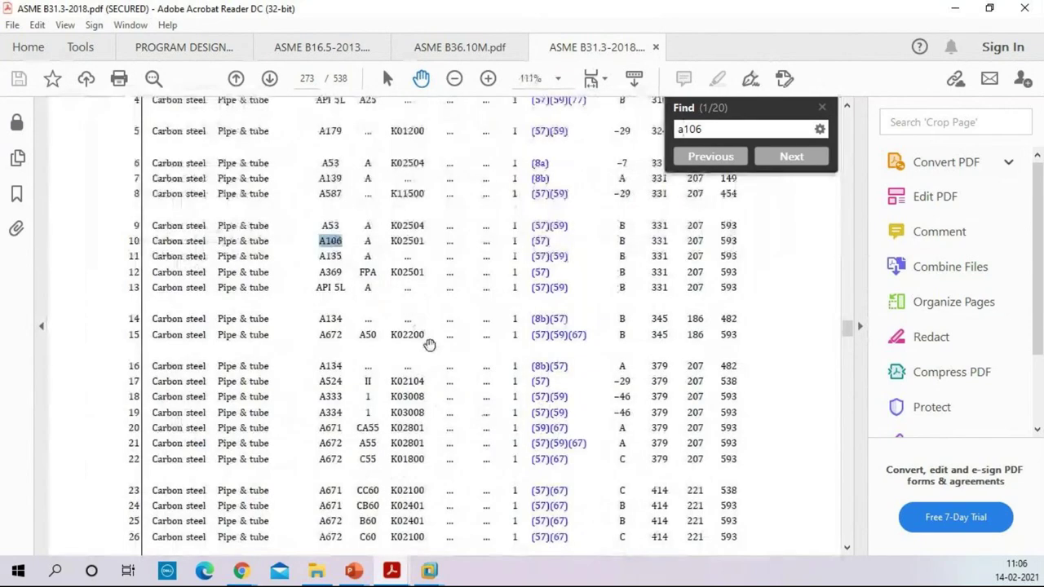
pyautogui.moveTo(463, 426); pyautogui.dragTo(470, 252)
pyautogui.moveTo(473, 478); pyautogui.dragTo(330, 422)
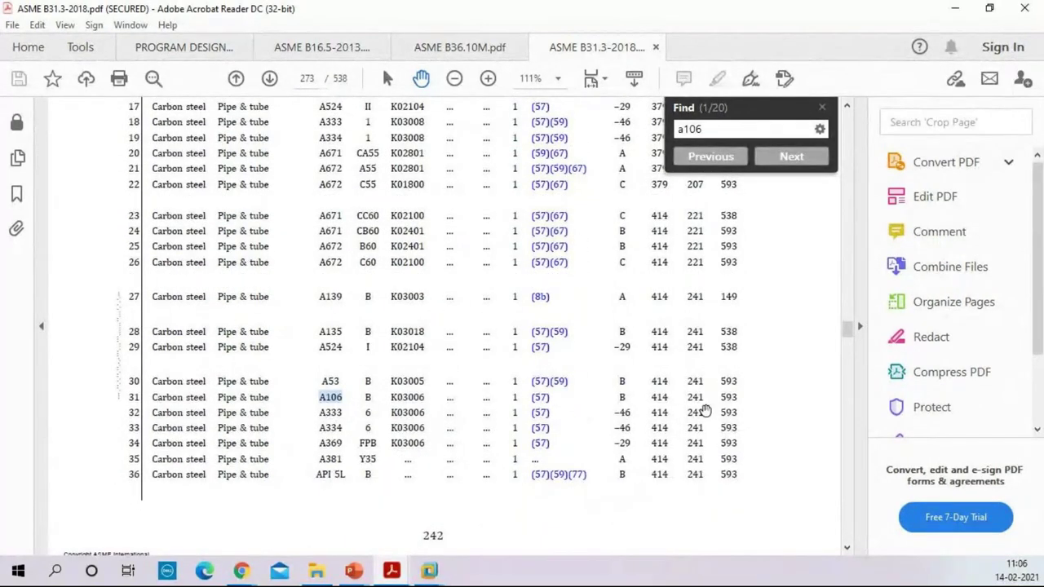
pyautogui.scroll(10, 769, 321)
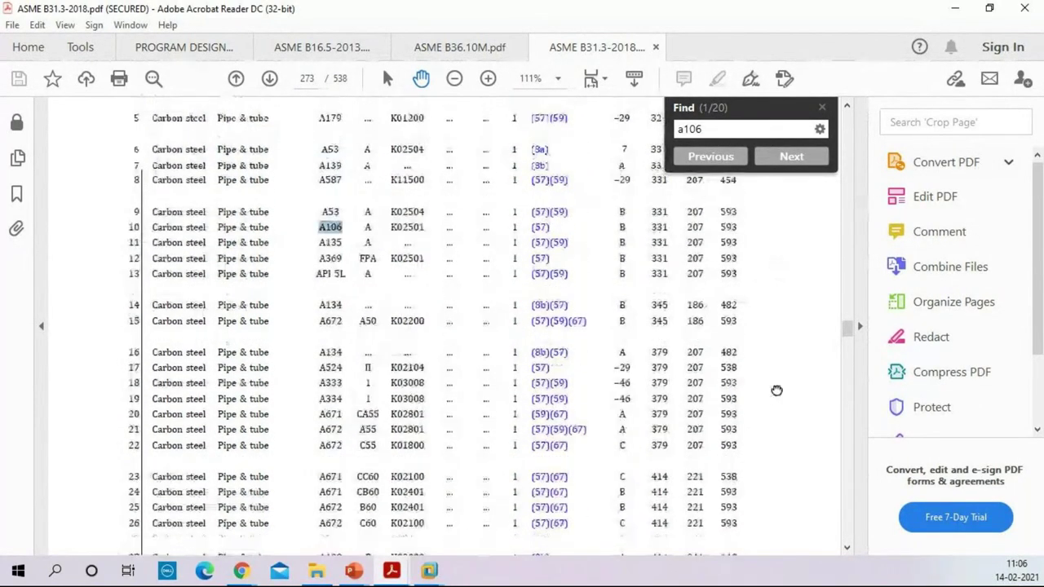
pyautogui.scroll(1, 769, 431)
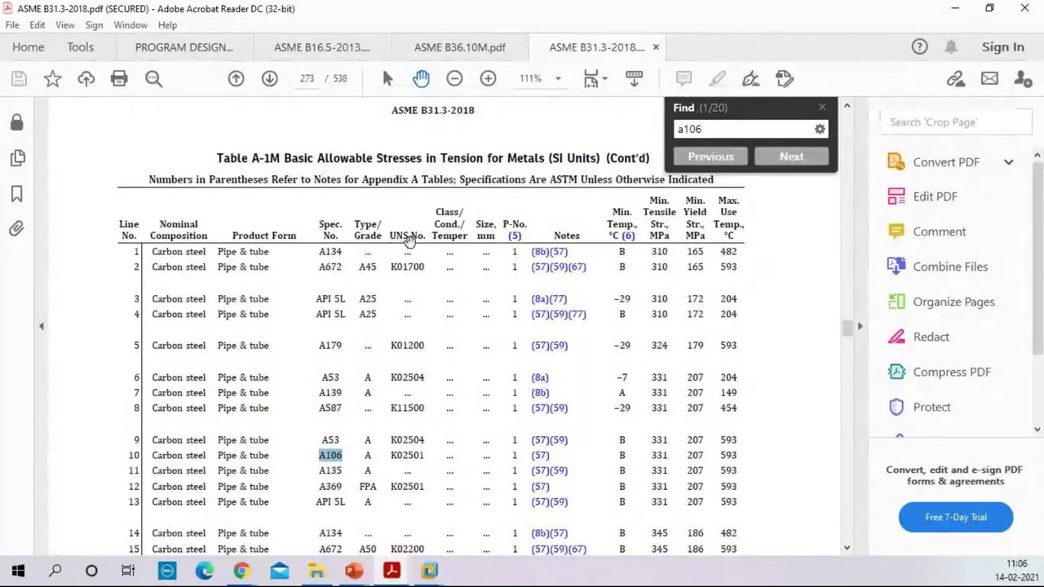
pyautogui.scroll(-1, 766, 437)
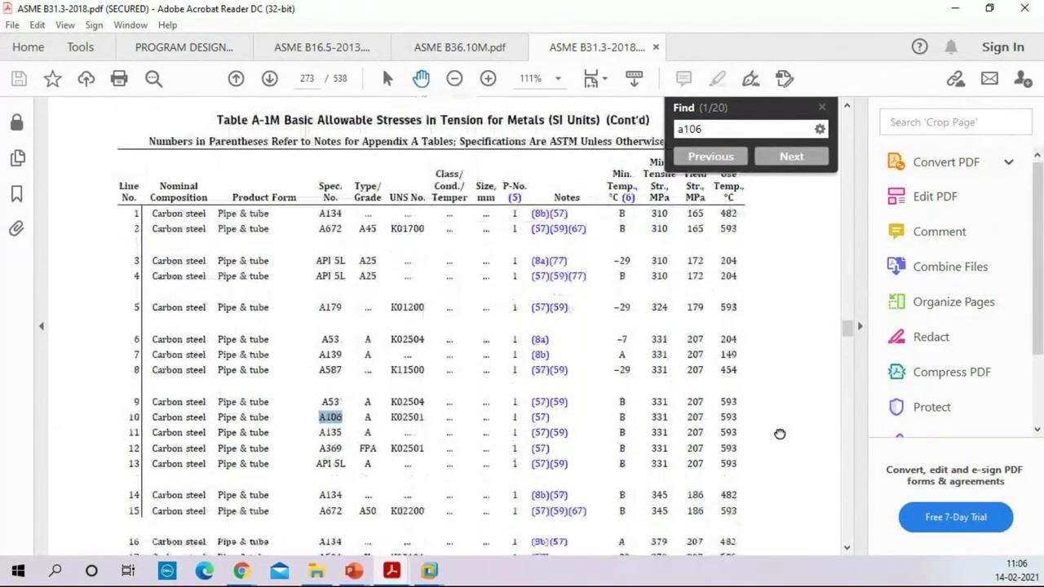
# Check the A106 Grade B row, line 31, and go to the allowable stress values by metal temperature on page 274
pyautogui.scroll(-7, 775, 432)
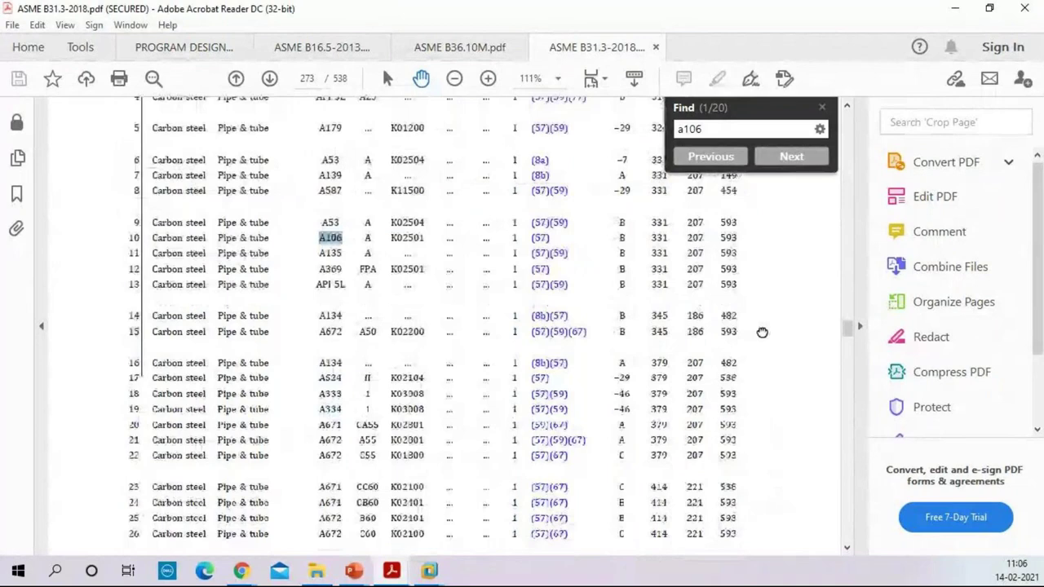
pyautogui.scroll(-3, 754, 416)
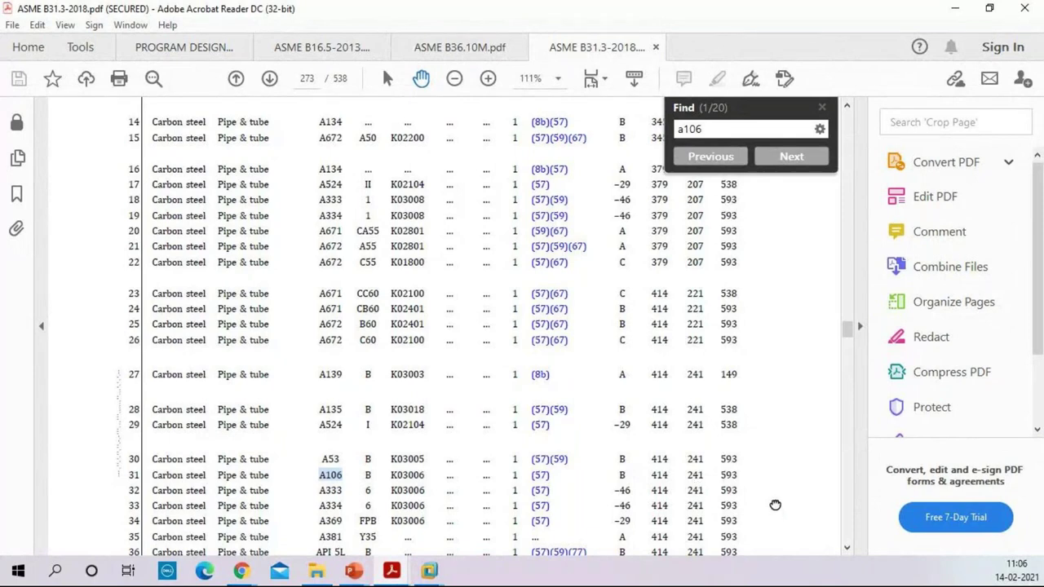
pyautogui.scroll(-3, 775, 489)
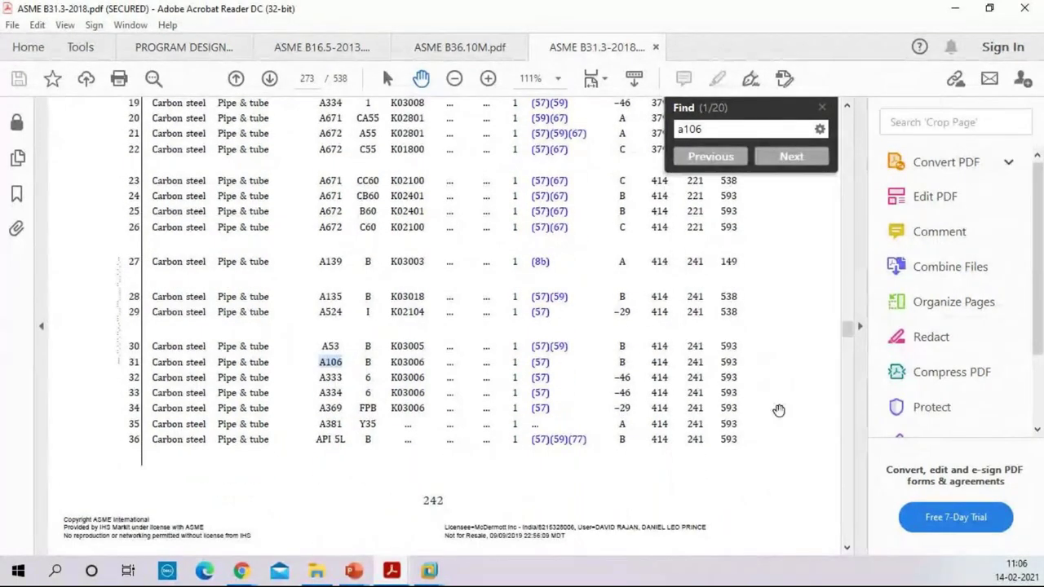
pyautogui.scroll(-5, 779, 410)
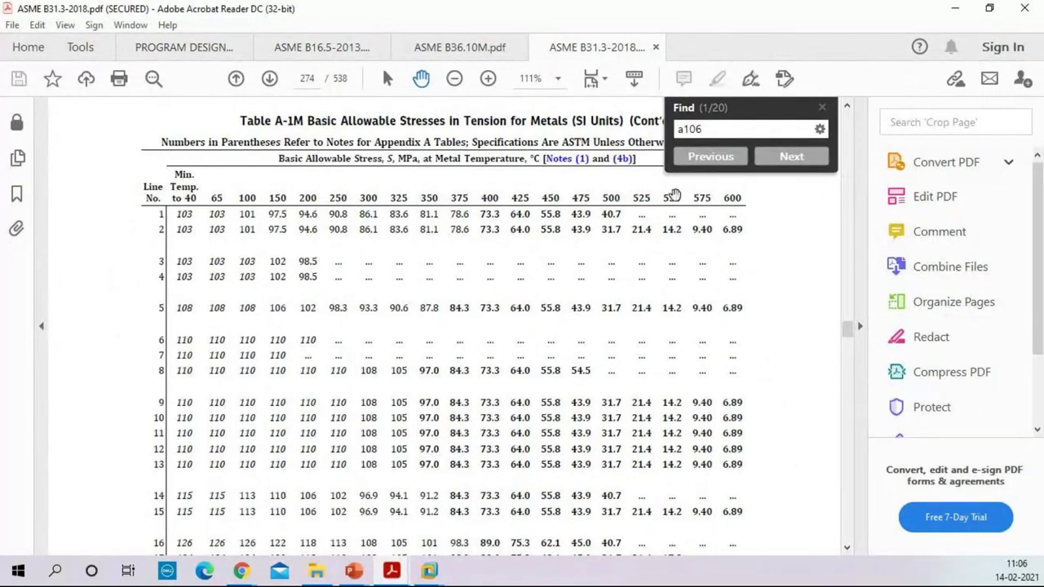
# Match line 31, A106 Grade B, on page 273 of Table A-1M with its allowable stress row on page 274
pyautogui.scroll(-2, 779, 464)
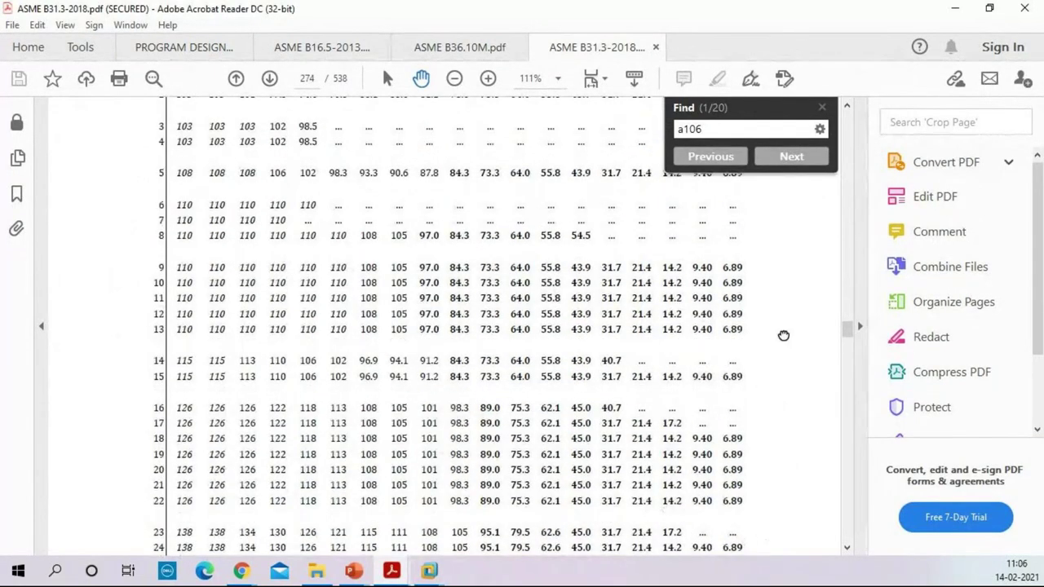
pyautogui.scroll(3, 783, 333)
pyautogui.scroll(3, 782, 314)
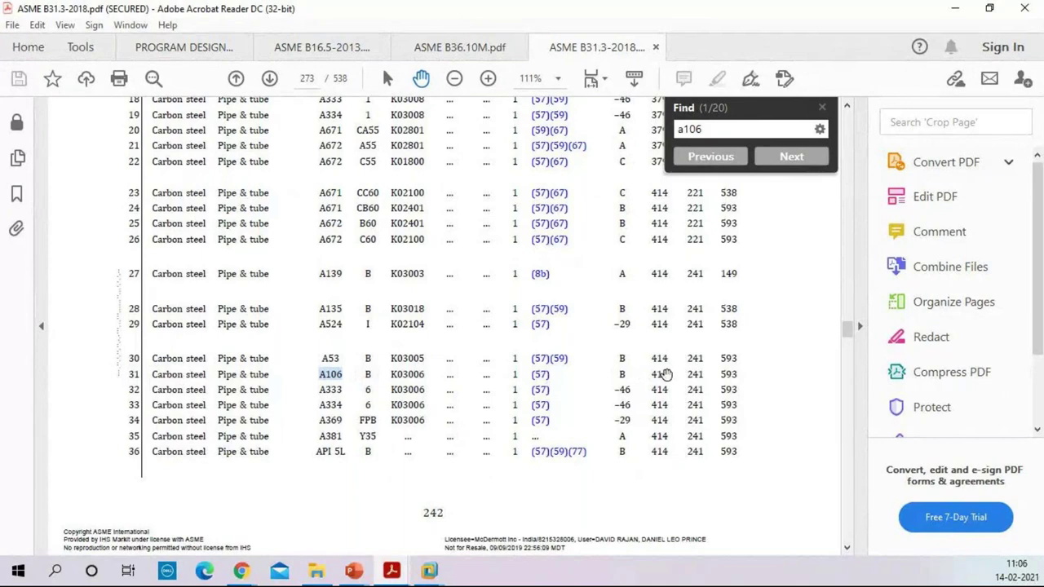
pyautogui.moveTo(763, 334); pyautogui.dragTo(796, 187)
pyautogui.scroll(-5, 750, 326)
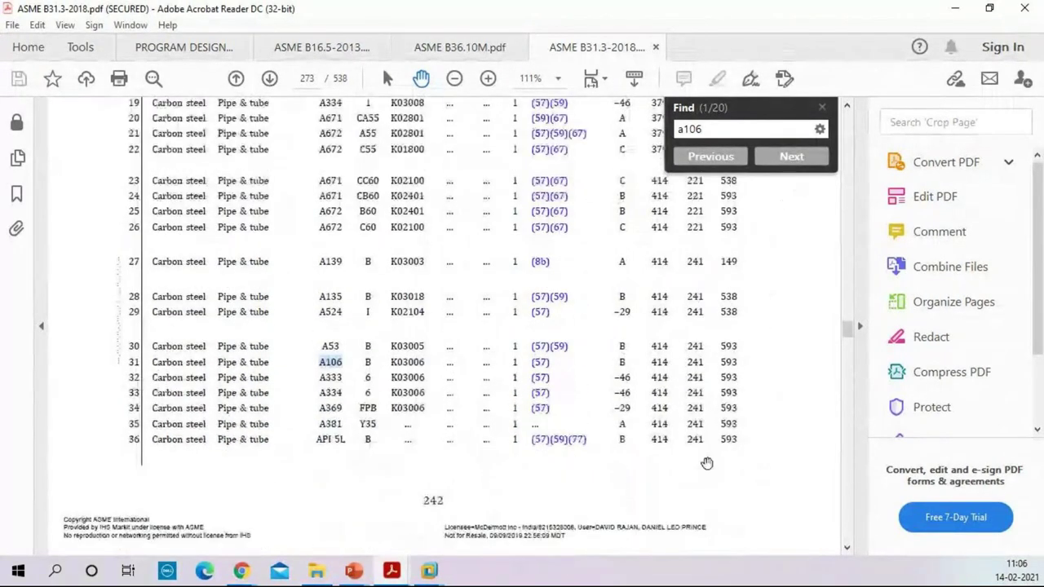
pyautogui.scroll(-8, 139, 424)
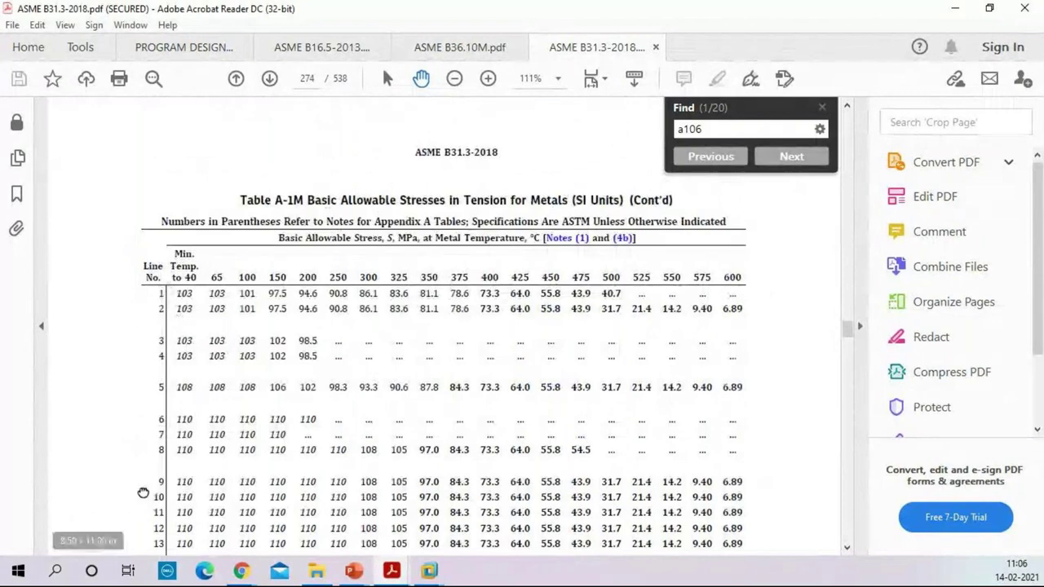
pyautogui.scroll(-3, 147, 326)
pyautogui.scroll(-3, 147, 522)
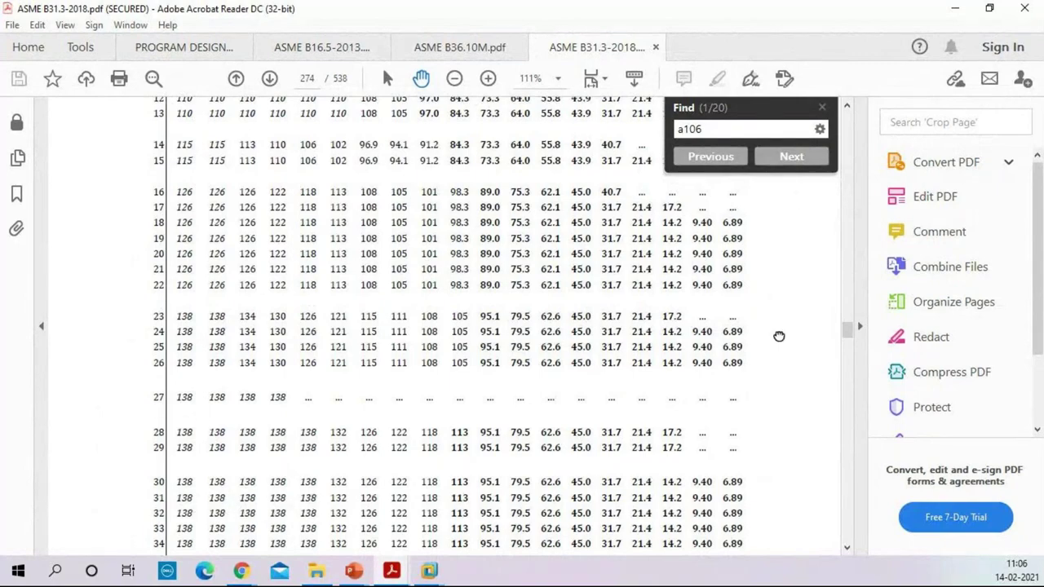
# Examine the metal temperature headings up to 600 °C and the stress rows beneath them on page 274
pyautogui.scroll(2, 797, 233)
pyautogui.scroll(3, 777, 291)
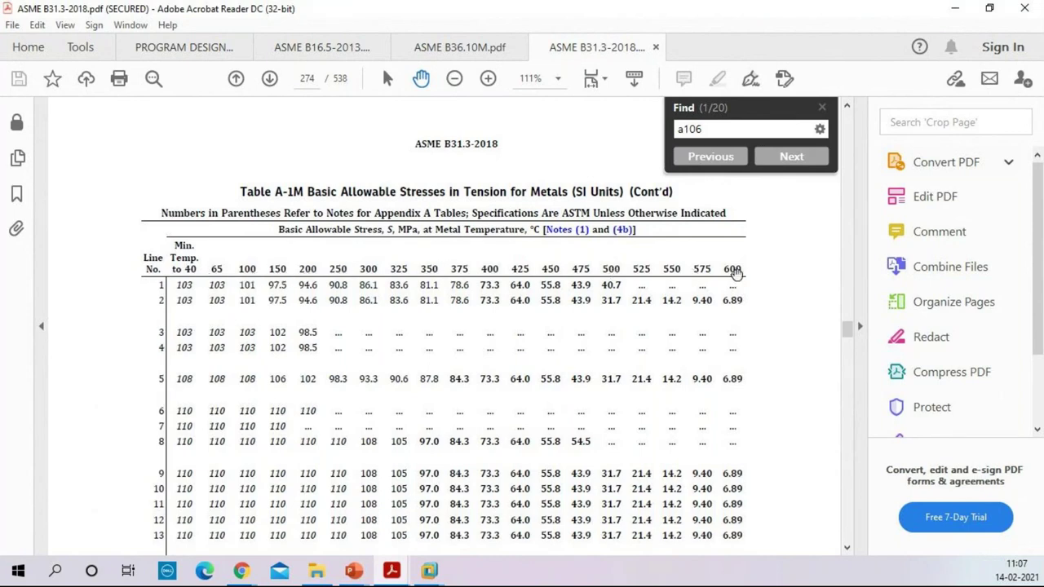
pyautogui.scroll(-5, 802, 498)
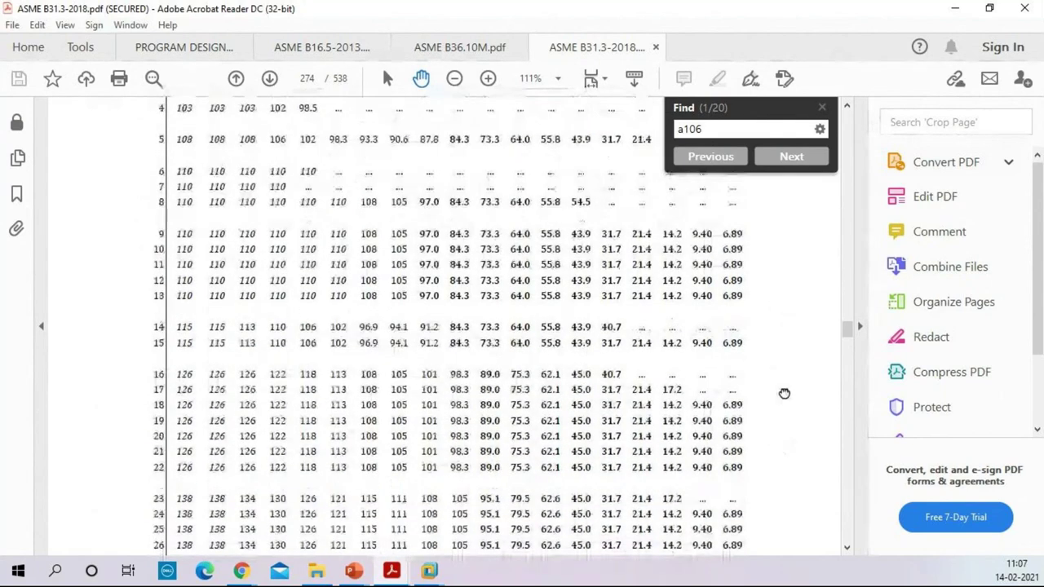
pyautogui.scroll(-2, 787, 407)
pyautogui.scroll(-1, 375, 461)
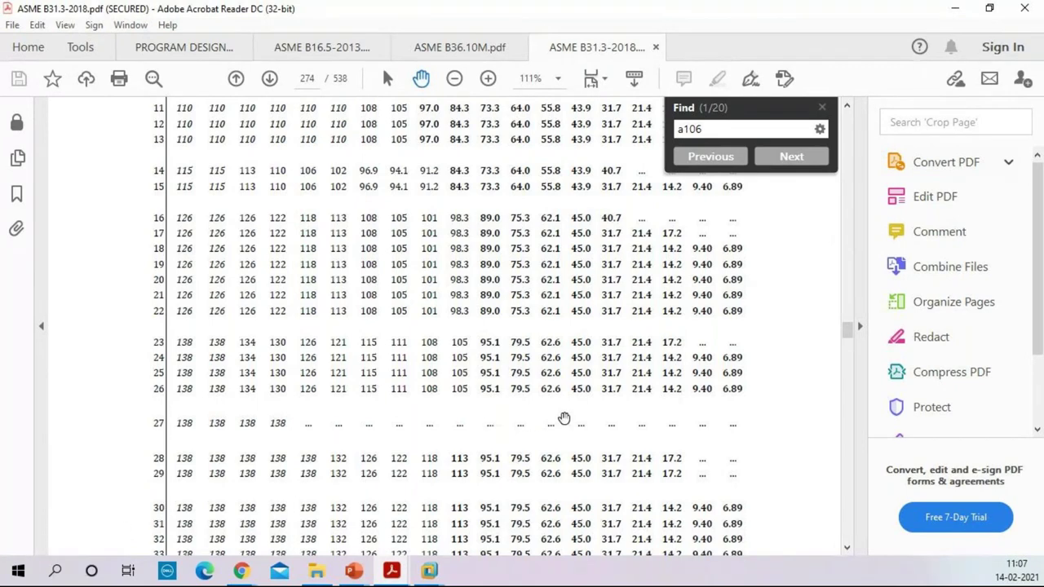
pyautogui.scroll(4, 786, 261)
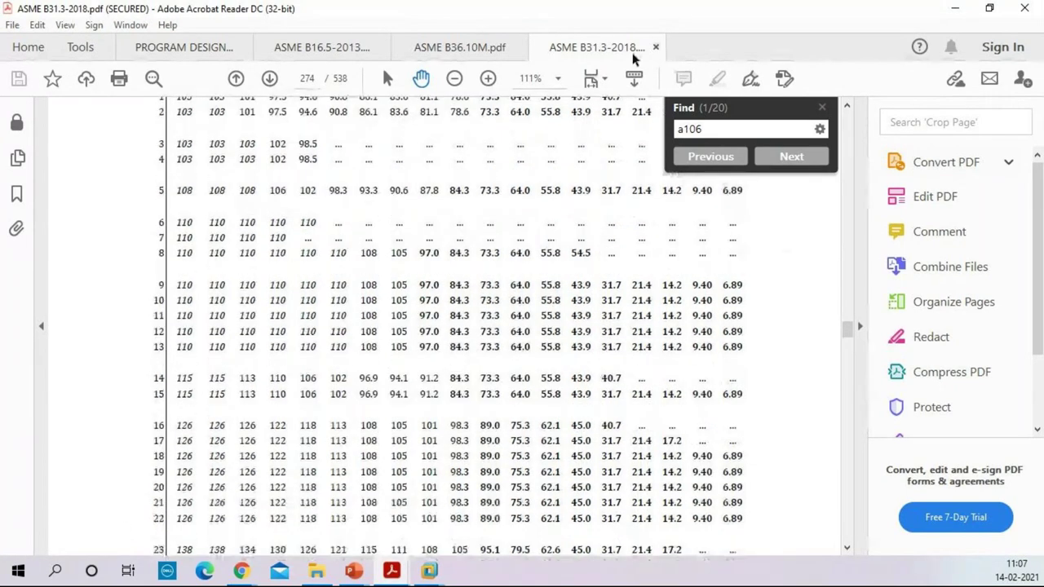
# Check Table 1A, List of Material Specifications, in ASME B16.5 and return to the ASME B31.3 allowable stress table
pyautogui.click(304, 46)
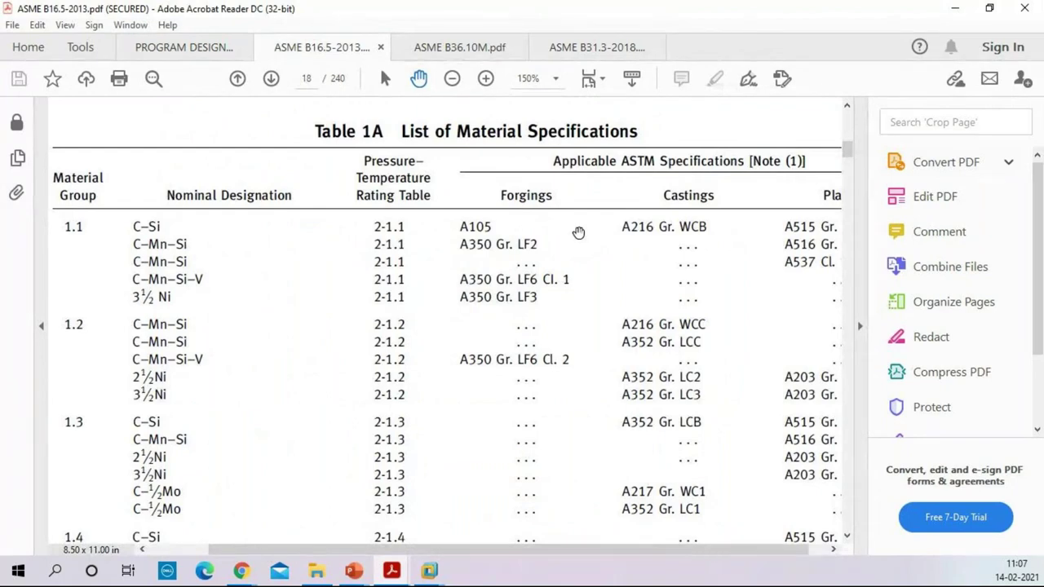
pyautogui.keyDown('ctrl'); pyautogui.scroll(-1, 578, 232); pyautogui.keyUp('ctrl')
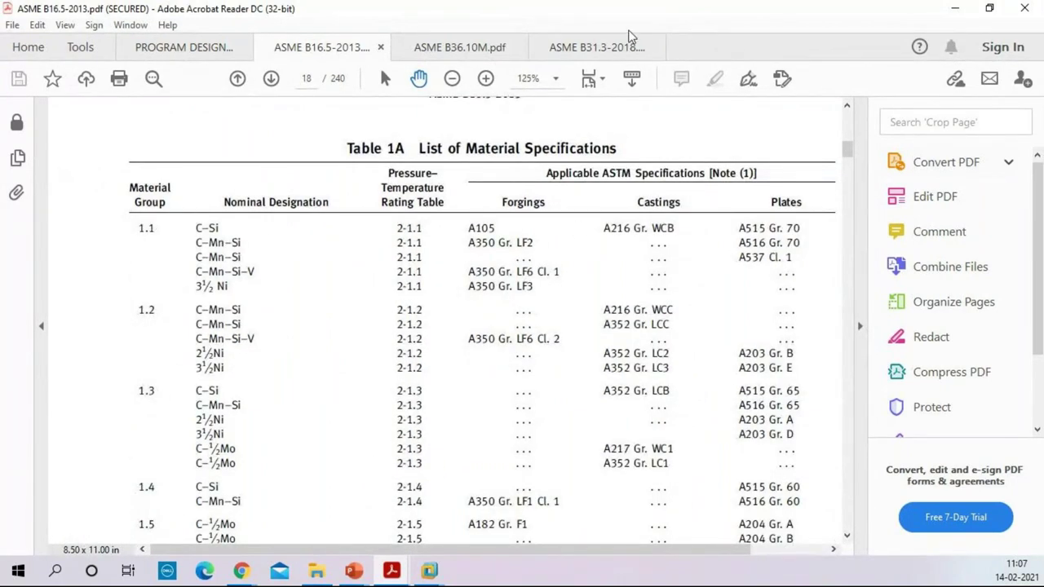
pyautogui.click(583, 47)
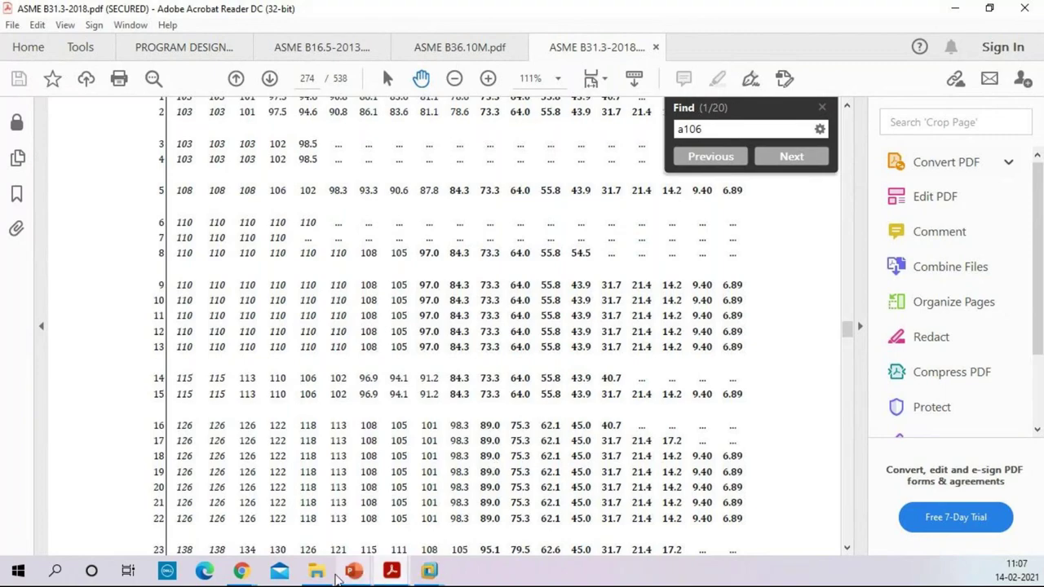
pyautogui.moveTo(242, 573)
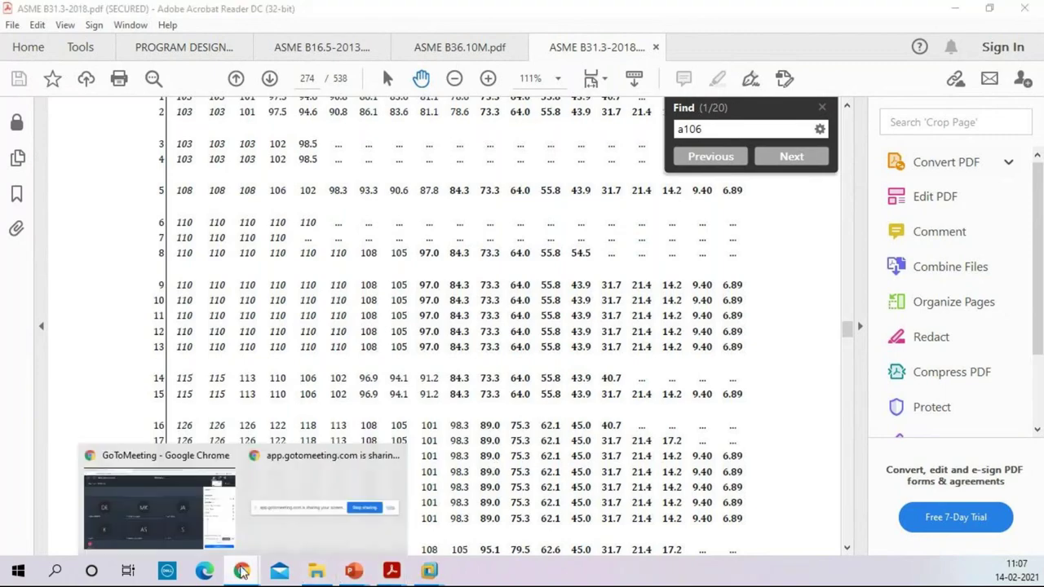
pyautogui.click(209, 530)
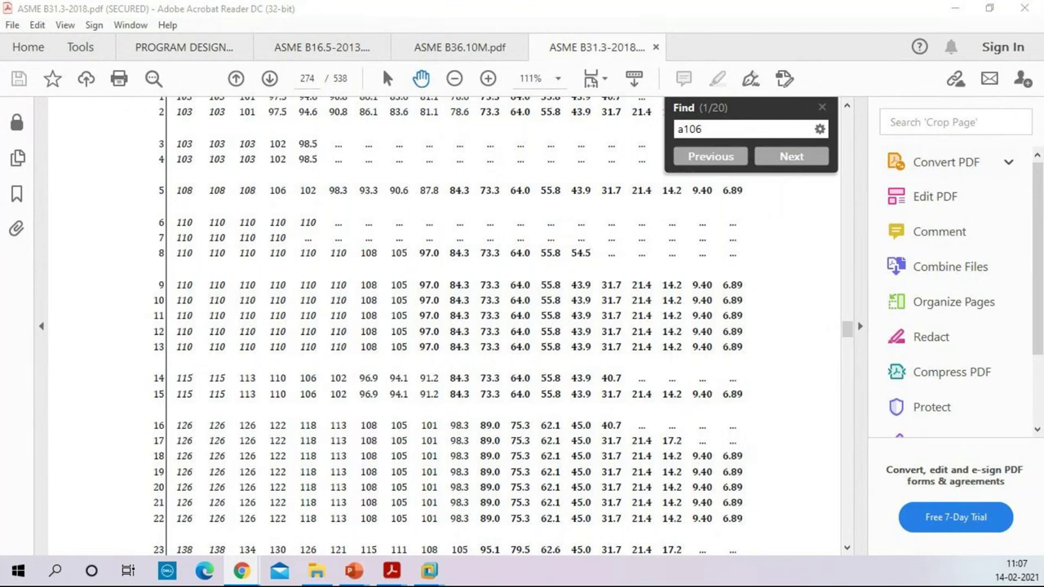
# Read the line 31 allowable stresses for A106 Grade B against the temperature columns of Table A-1M
pyautogui.moveTo(794, 230); pyautogui.dragTo(793, 239)
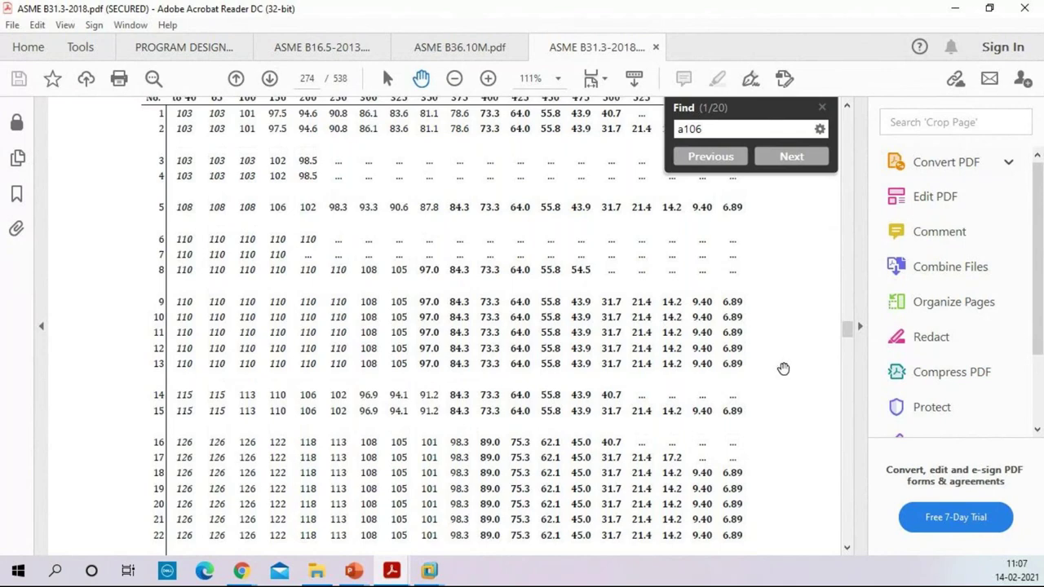
pyautogui.scroll(-1, 782, 290)
pyautogui.scroll(-10, 781, 291)
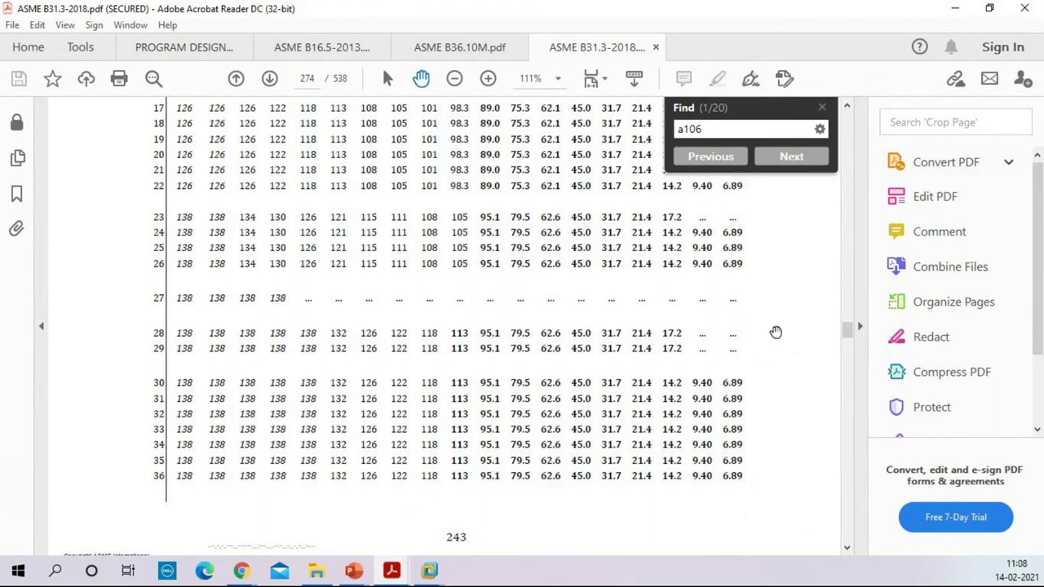
pyautogui.scroll(10, 816, 310)
pyautogui.scroll(1, 538, 297)
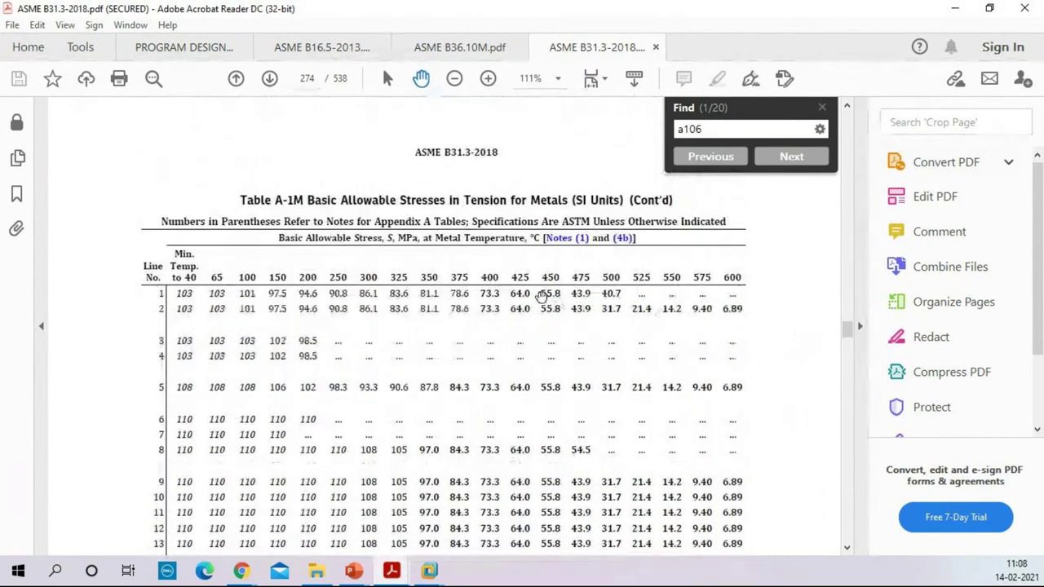
pyautogui.scroll(-1, 528, 414)
pyautogui.scroll(-4, 528, 414)
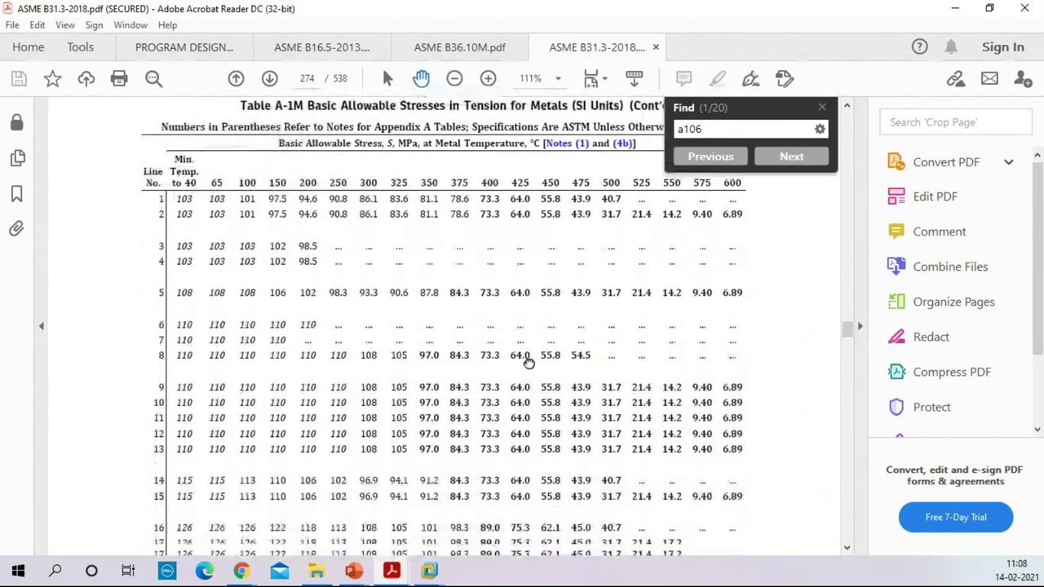
pyautogui.scroll(-9, 538, 408)
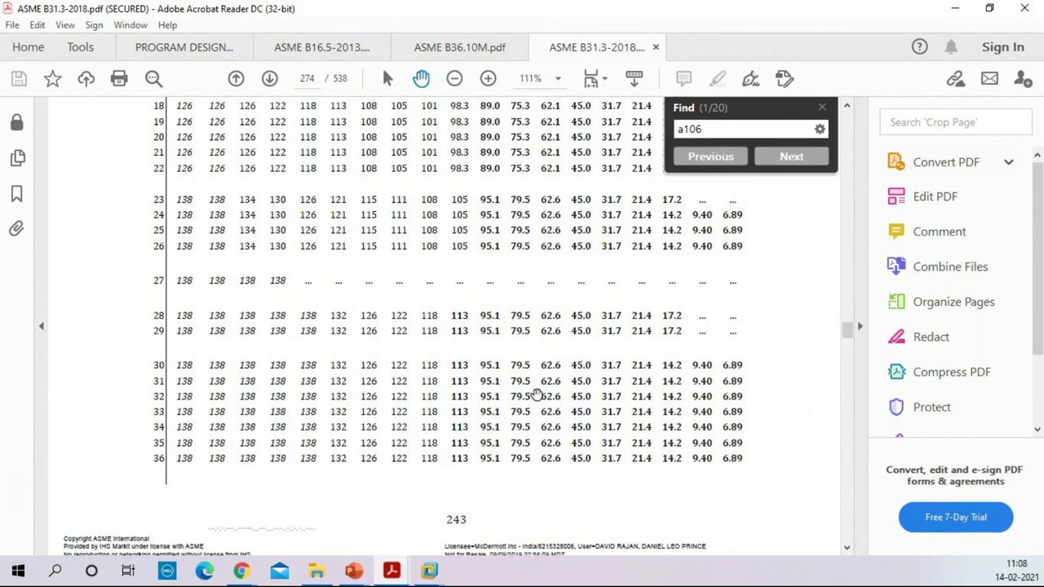
# Locate Table 2-1.1, Pressure-Temperature Ratings for Group 1.1 Materials, on page 37 of ASME B16.5
pyautogui.click(325, 49)
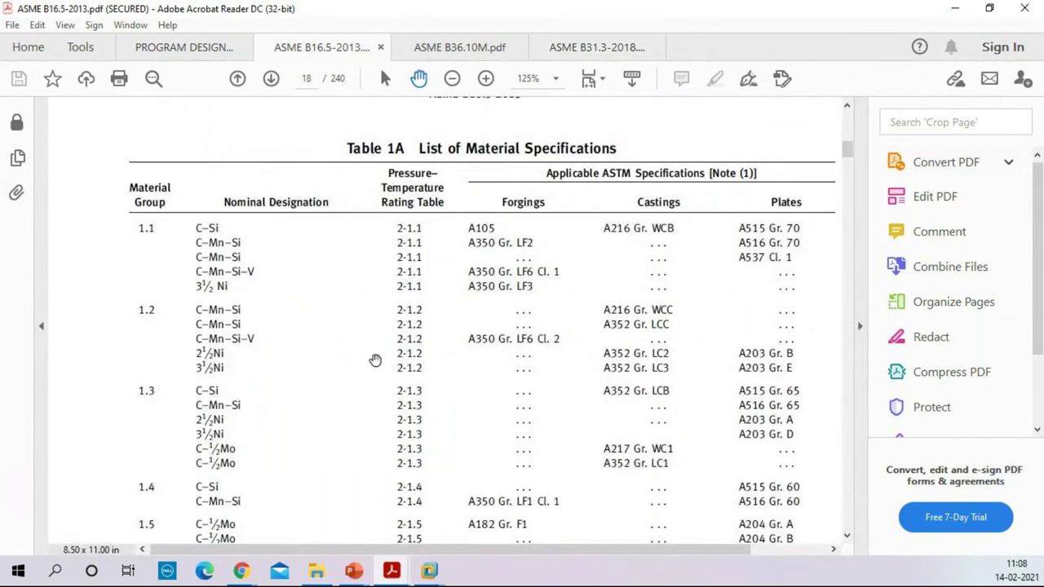
pyautogui.keyDown('ctrl'); pyautogui.scroll(-3, 529, 242); pyautogui.keyUp('ctrl')
pyautogui.scroll(-5, 781, 398)
pyautogui.scroll(-20, 752, 234)
pyautogui.scroll(-20, 752, 234)
pyautogui.scroll(-20, 752, 234)
pyautogui.scroll(-20, 752, 234)
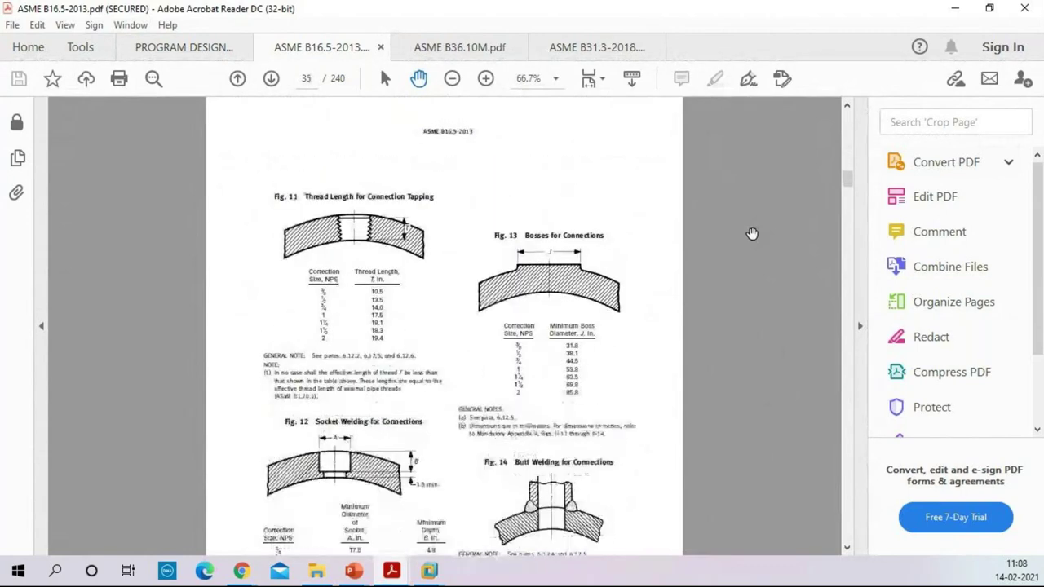
pyautogui.scroll(-10, 752, 234)
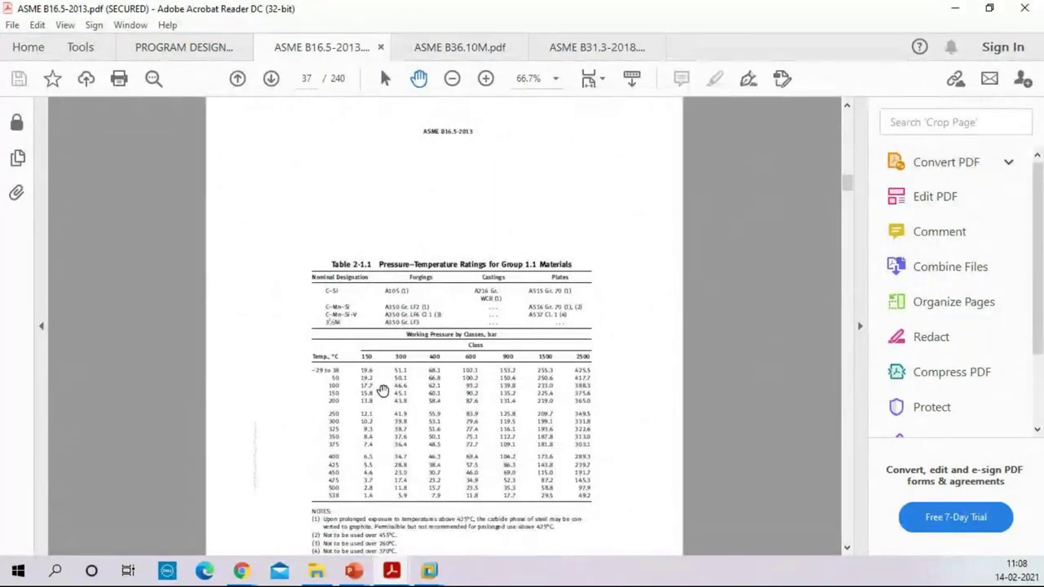
pyautogui.keyDown('ctrl'); pyautogui.scroll(1, 416, 396); pyautogui.keyUp('ctrl')
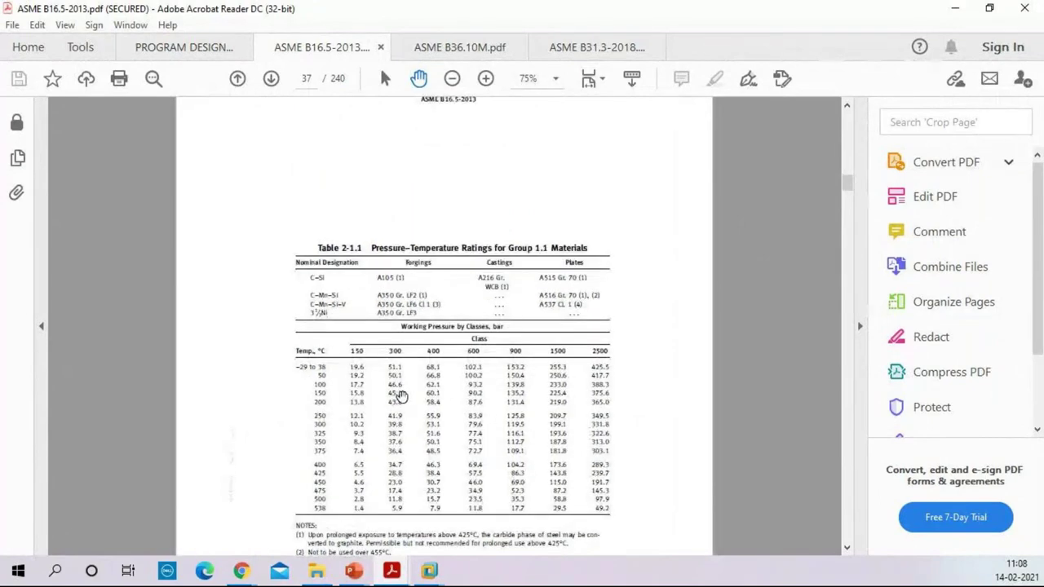
pyautogui.keyDown('ctrl'); pyautogui.scroll(1, 400, 396); pyautogui.keyUp('ctrl')
pyautogui.scroll(-1, 416, 465)
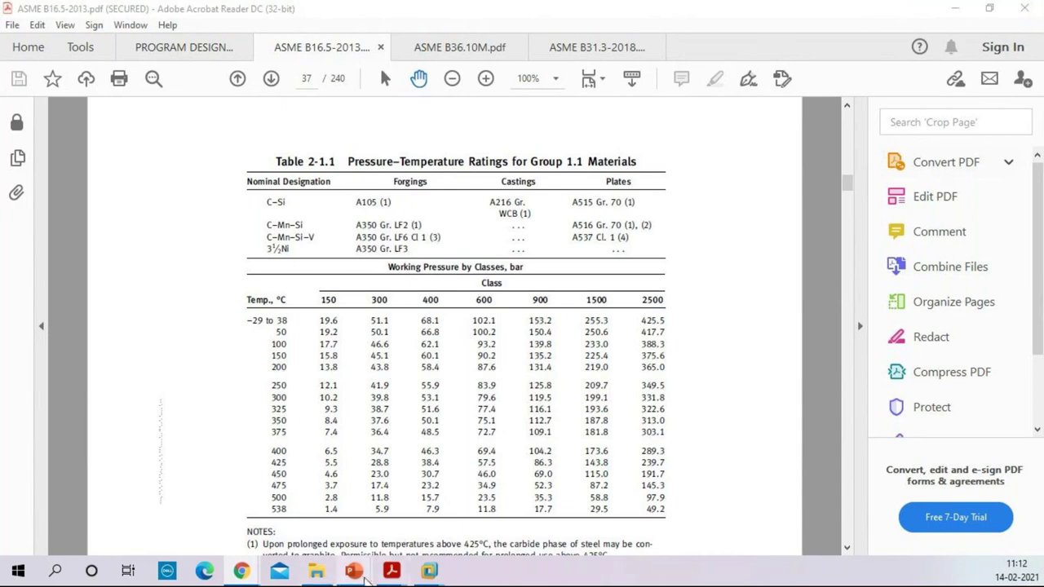
# Check the flange material and group for A106 Gr B on the PowerPoint slide against Table 1A on page 18 of ASME B16.5
pyautogui.moveTo(356, 574)
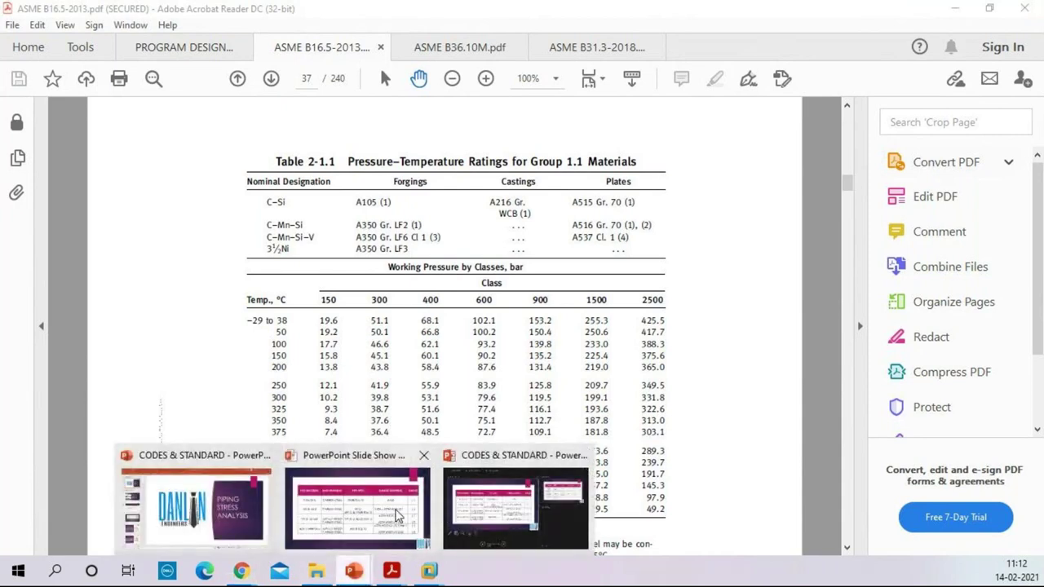
pyautogui.click(397, 514)
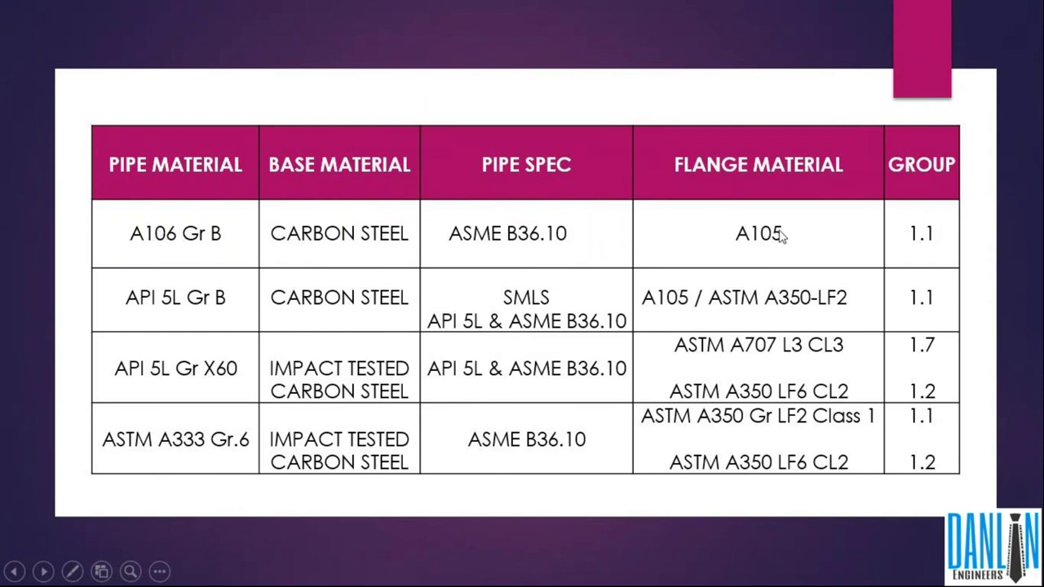
pyautogui.hotkey('alt', 'Tab')
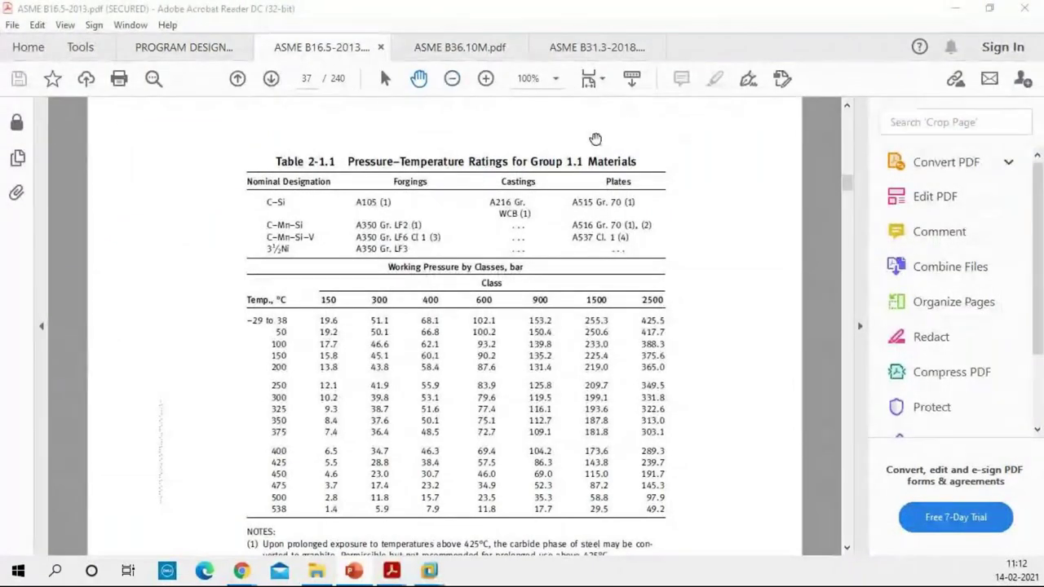
pyautogui.moveTo(848, 181); pyautogui.dragTo(825, 142)
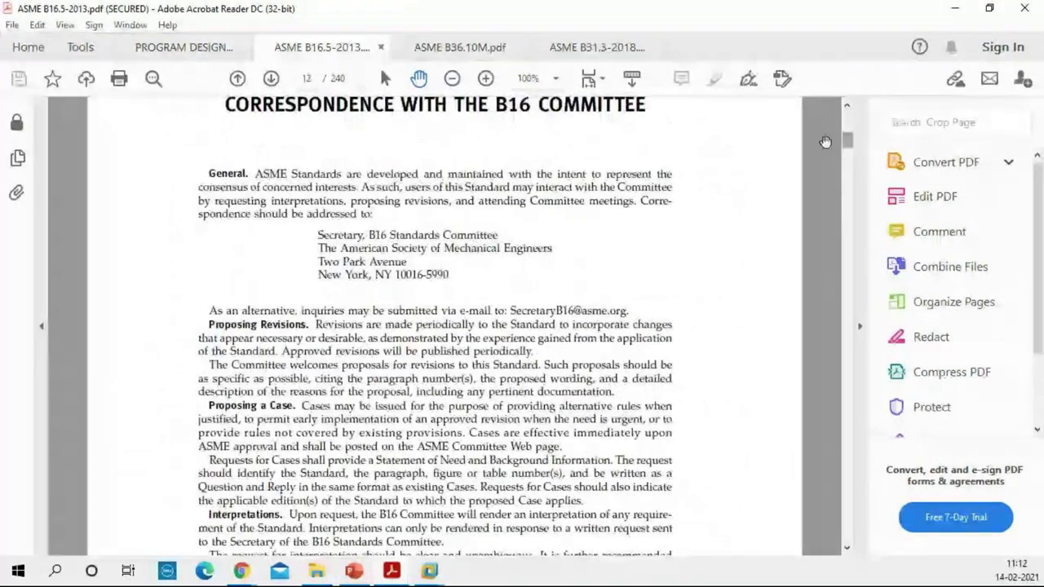
pyautogui.scroll(-20, 659, 288)
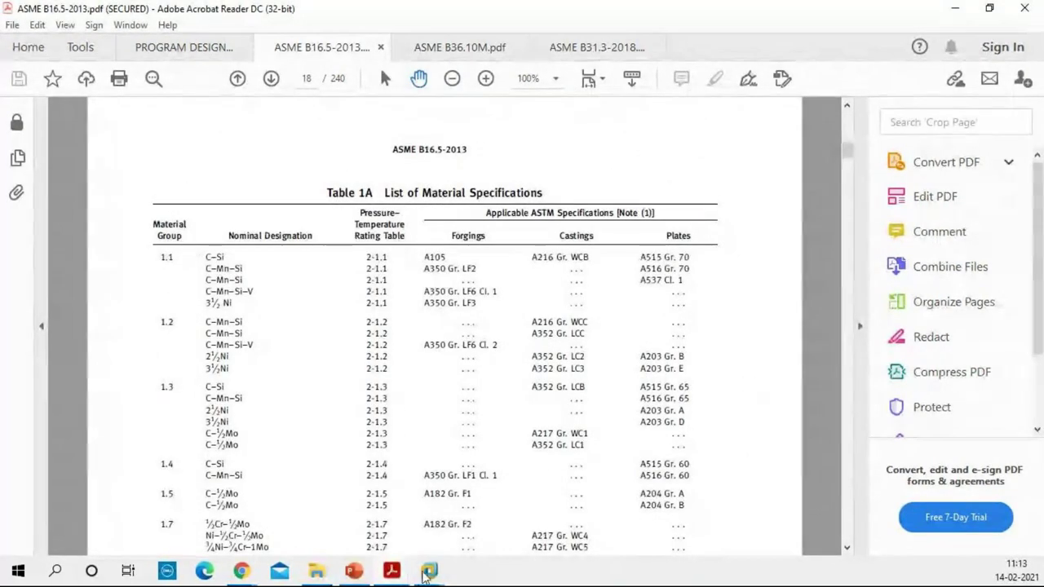
# Switch to CAESAR II and open the piping file B.C2 from the cii folder
pyautogui.moveTo(405, 577)
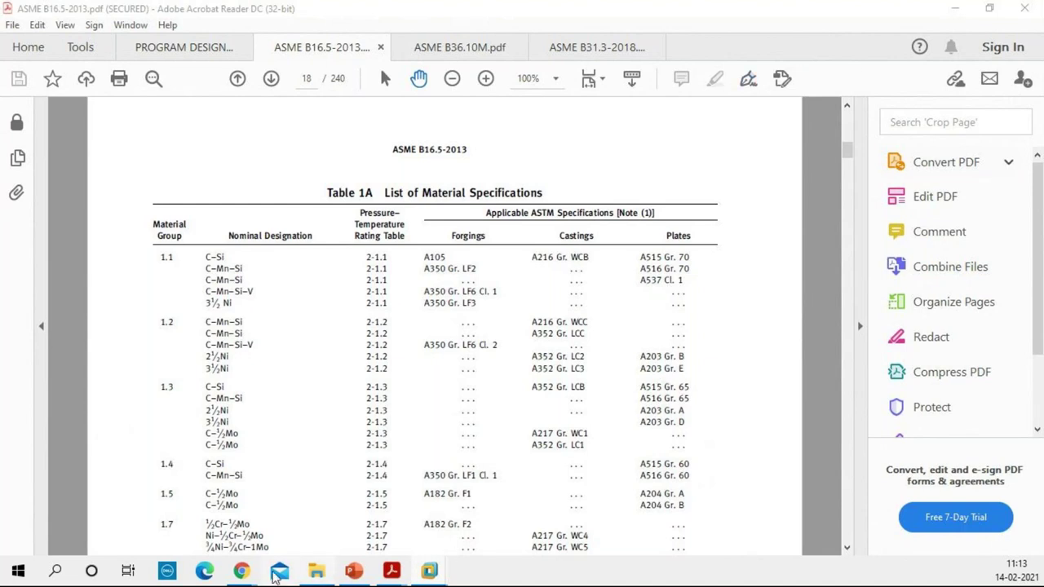
pyautogui.moveTo(241, 573)
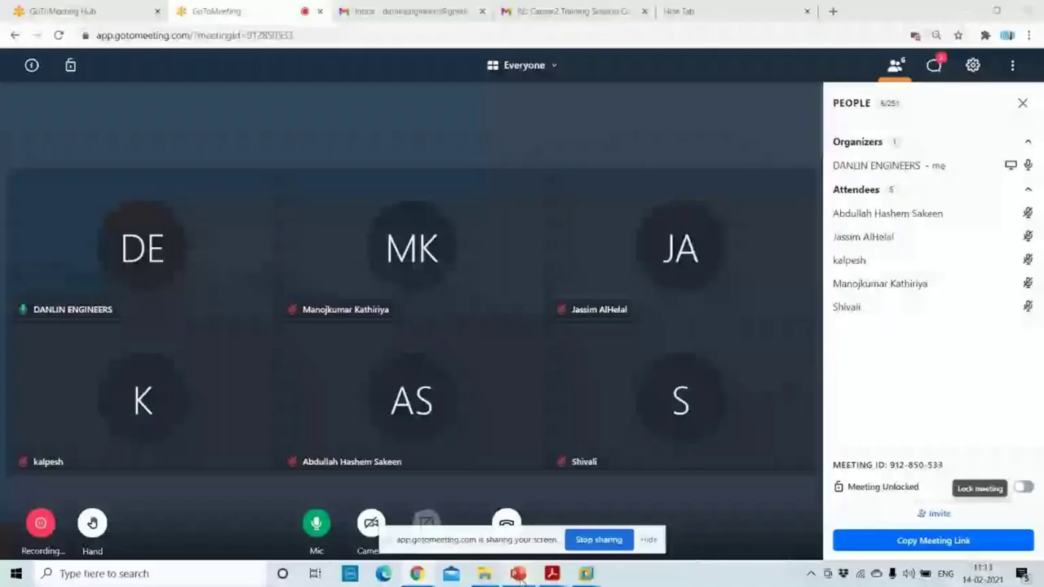
pyautogui.click(585, 573)
pyautogui.click(582, 485)
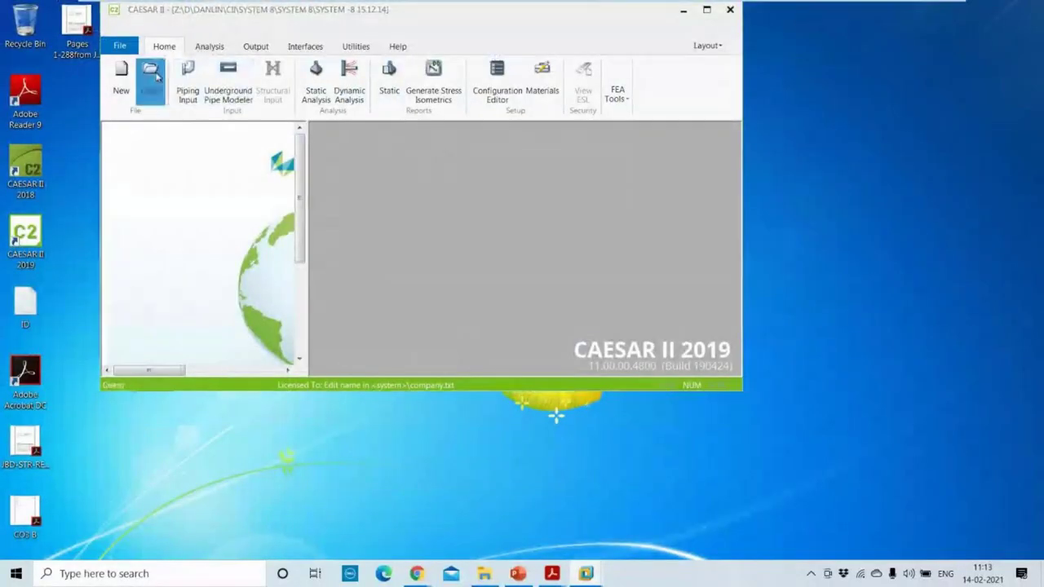
pyautogui.click(152, 75)
pyautogui.click(426, 55)
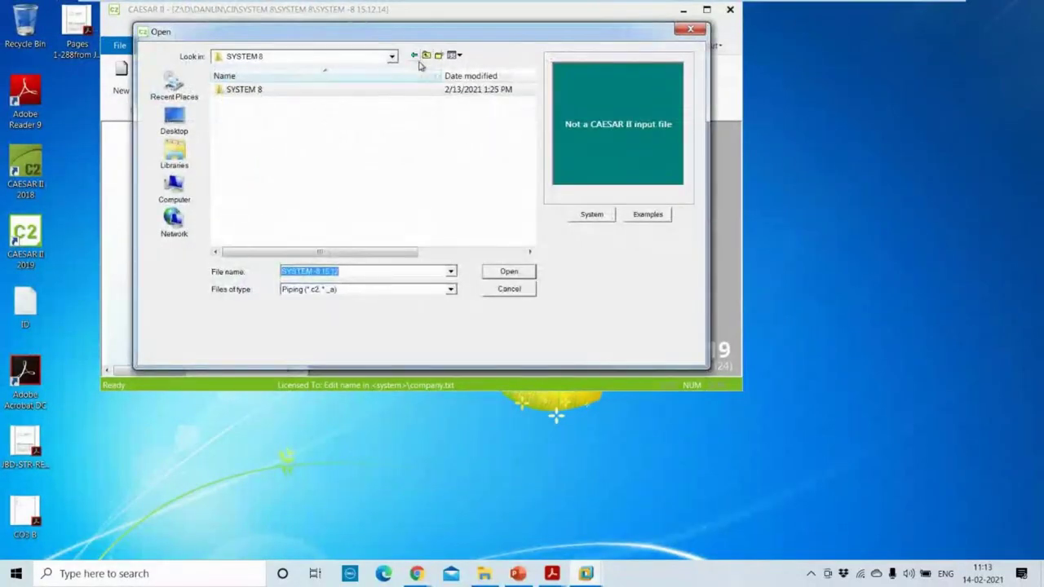
pyautogui.click(426, 54)
pyautogui.click(269, 128)
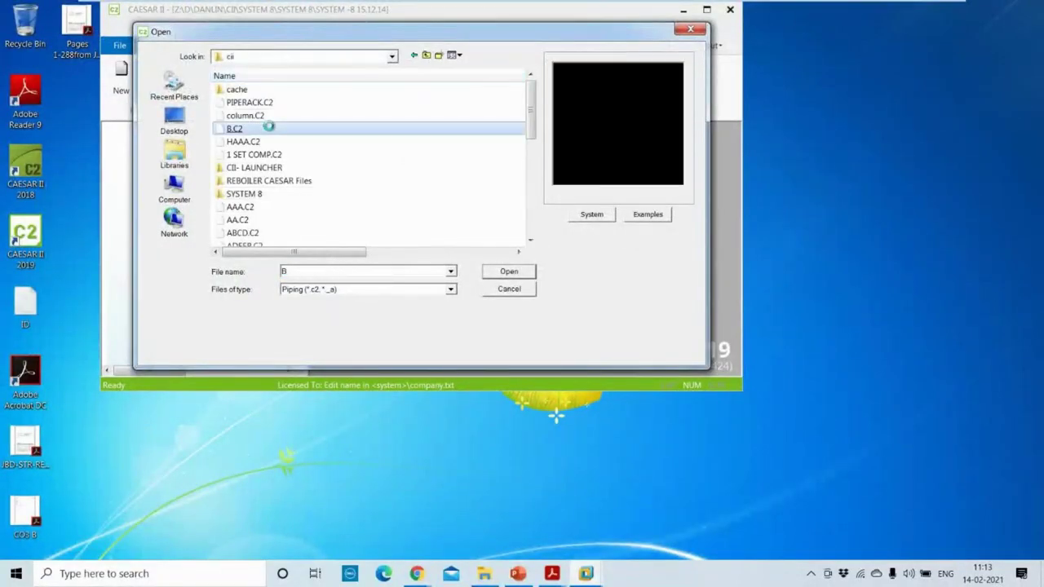
pyautogui.doubleClick(268, 128)
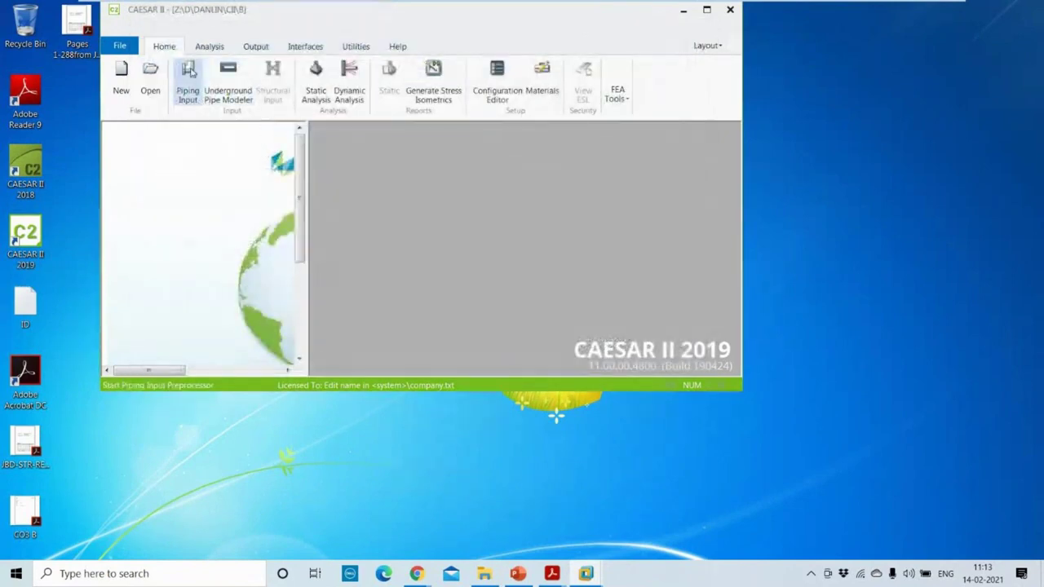
# Open the piping input of the B model and display the Classic Piping Input pane
pyautogui.click(198, 73)
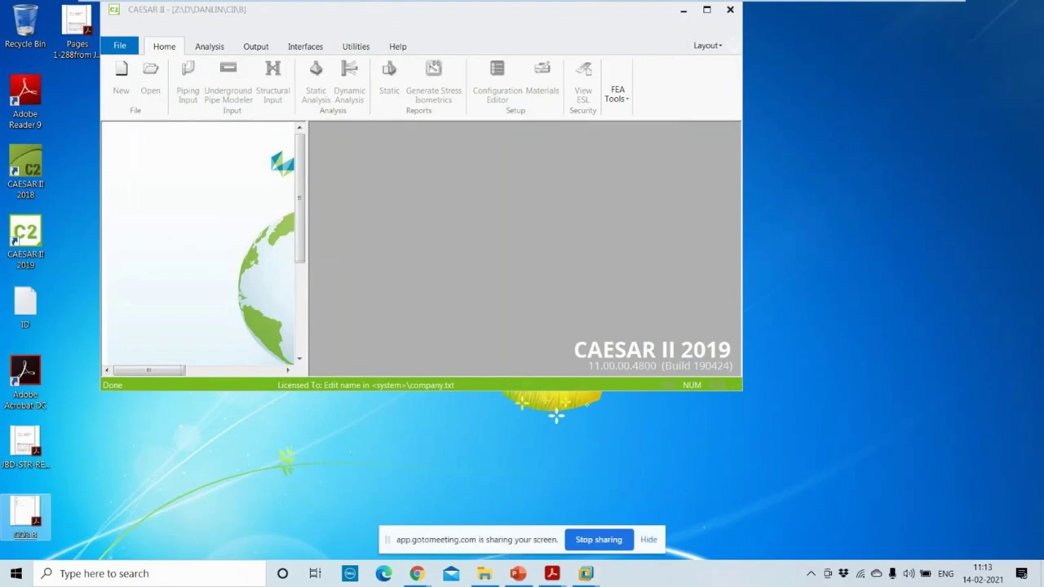
pyautogui.hotkey('alt', 'Tab')
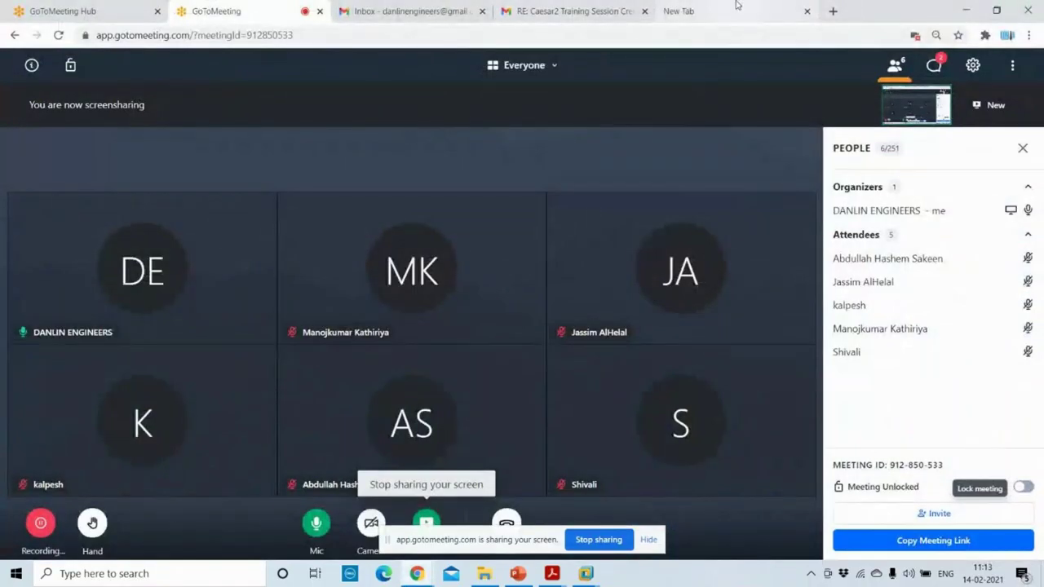
pyautogui.click(966, 10)
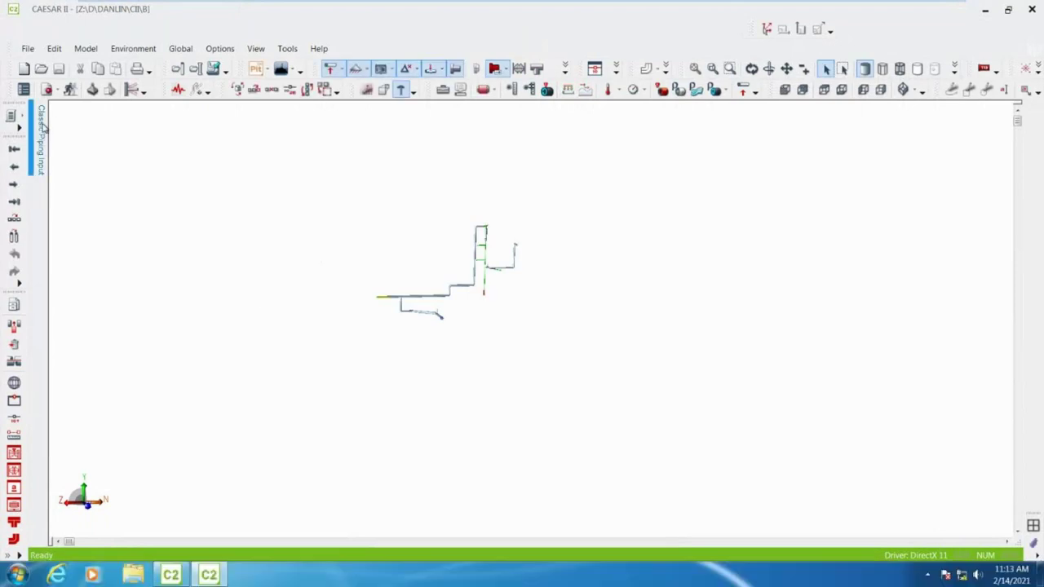
pyautogui.click(41, 130)
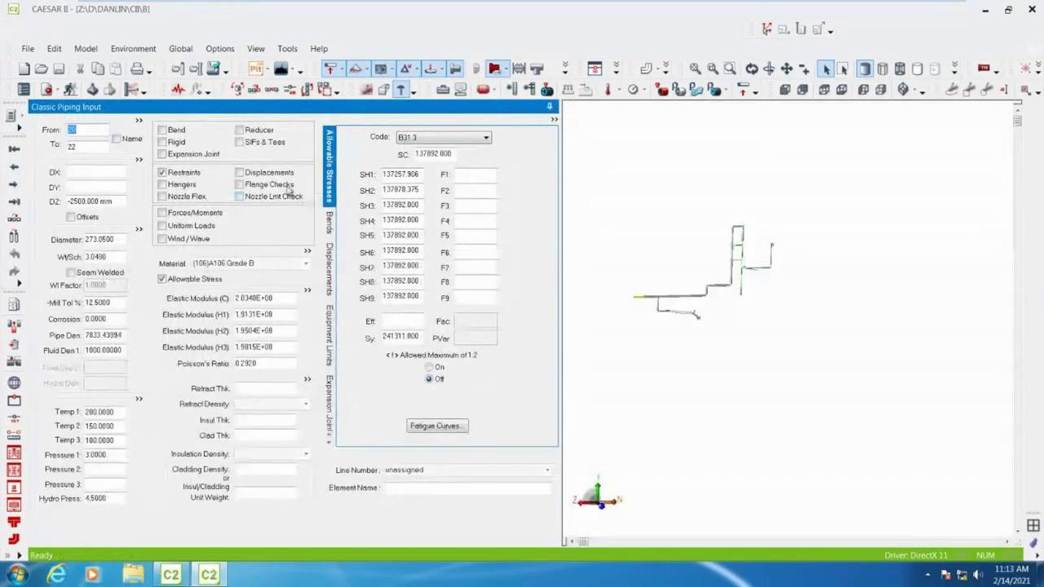
# Turn on flange checks for the rigid element from node 350 to 2000, comparing NC-3658.3 and keeping the Peq method
pyautogui.scroll(5, 714, 356)
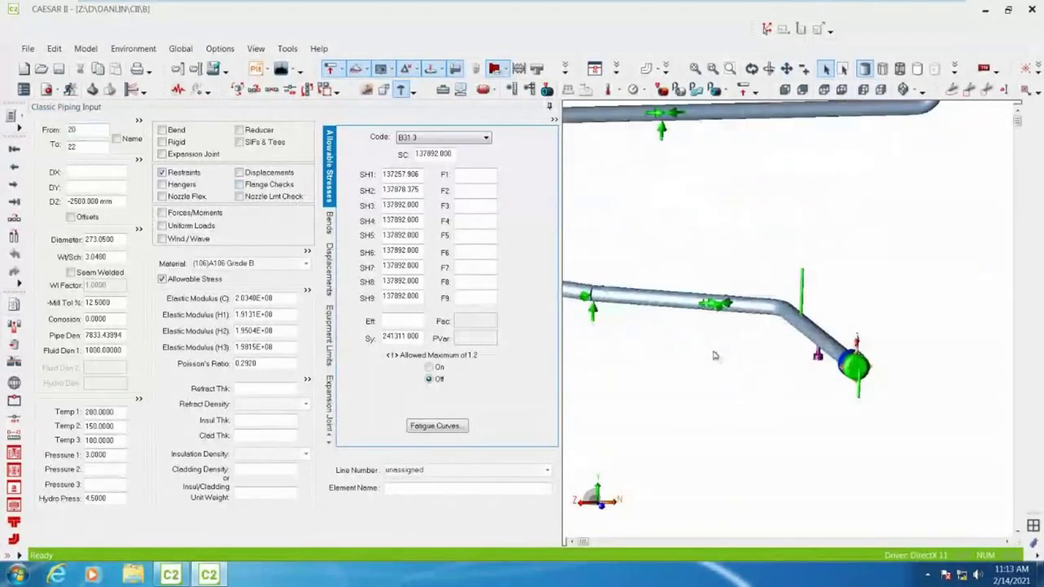
pyautogui.scroll(-4, 839, 286)
pyautogui.scroll(3, 879, 187)
pyautogui.scroll(4, 848, 196)
pyautogui.click(758, 216)
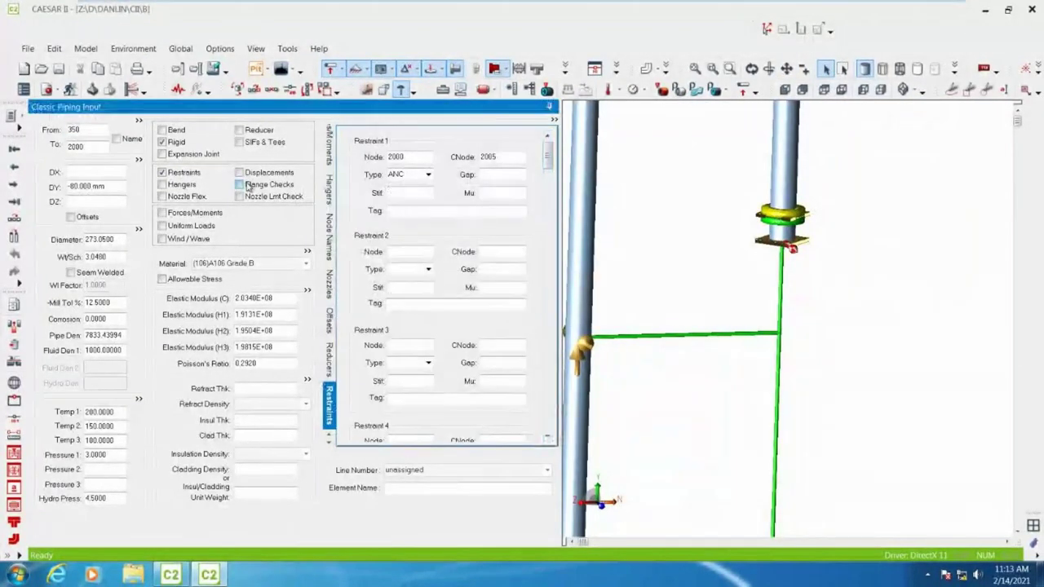
pyautogui.click(248, 186)
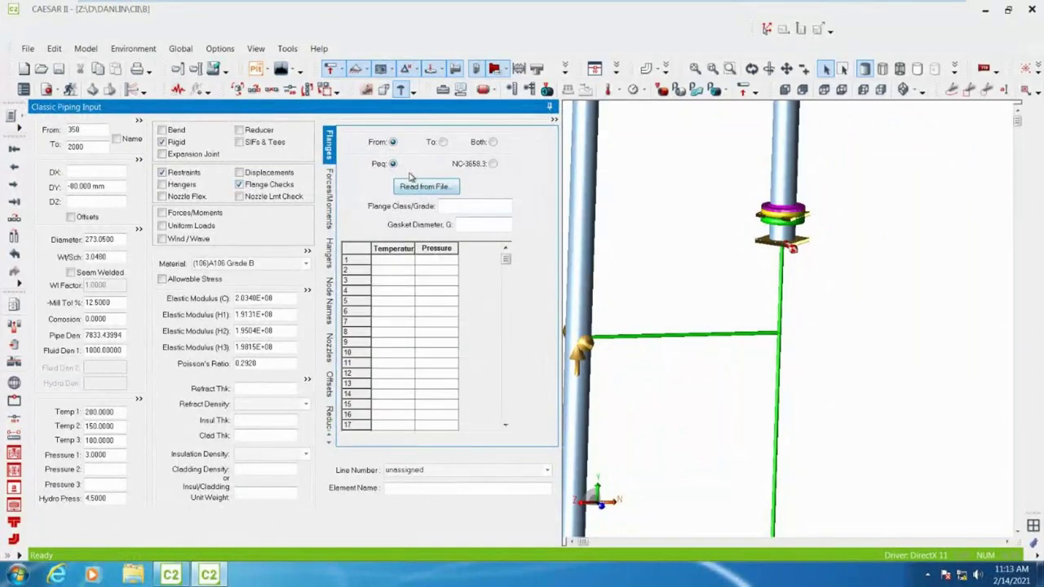
pyautogui.click(493, 164)
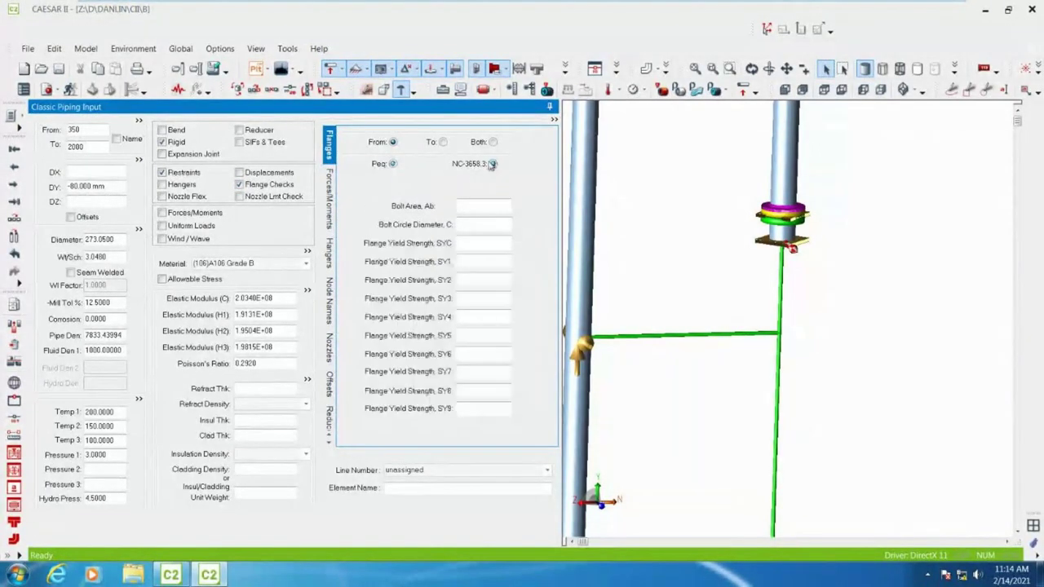
pyautogui.click(392, 164)
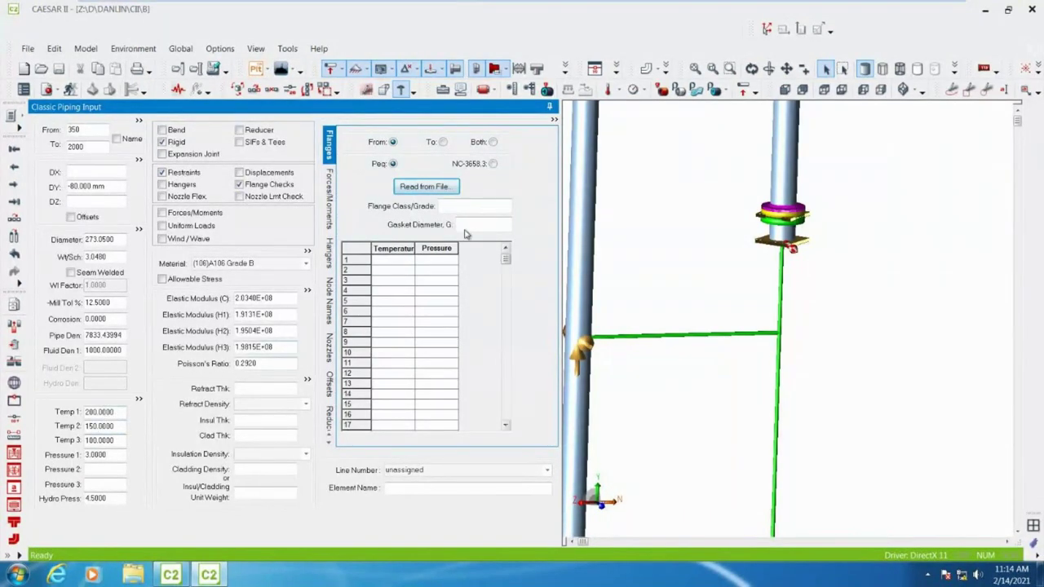
# Open the flange pressure ratings file list and expand Class 150 under ASME-2009
pyautogui.click(438, 190)
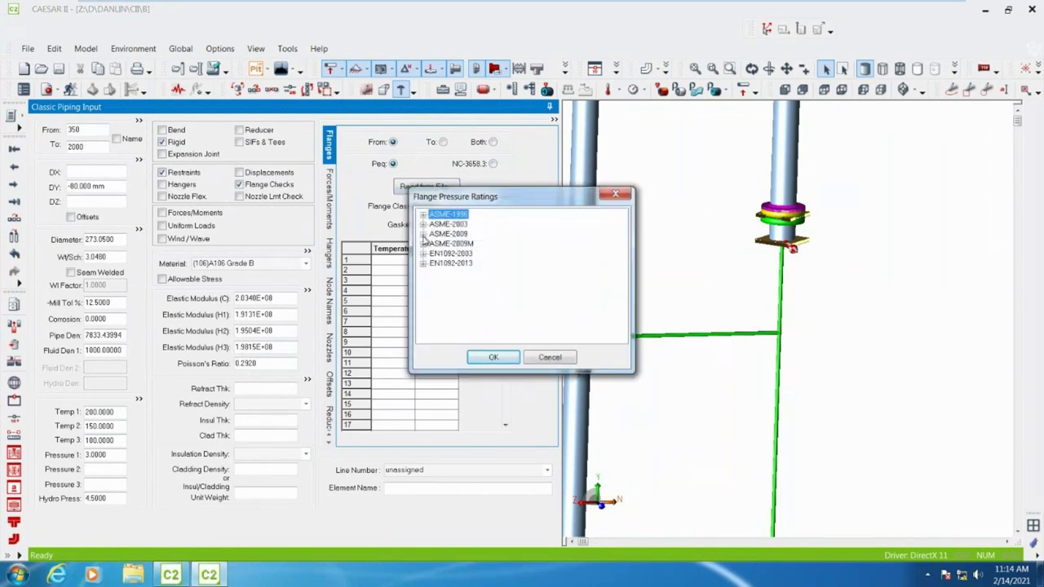
pyautogui.click(423, 234)
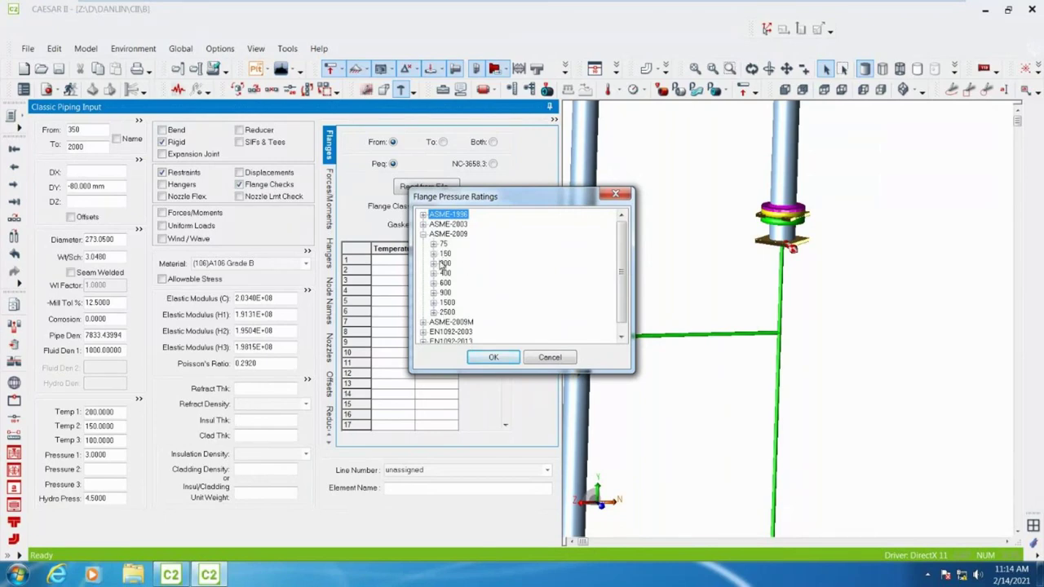
pyautogui.click(434, 255)
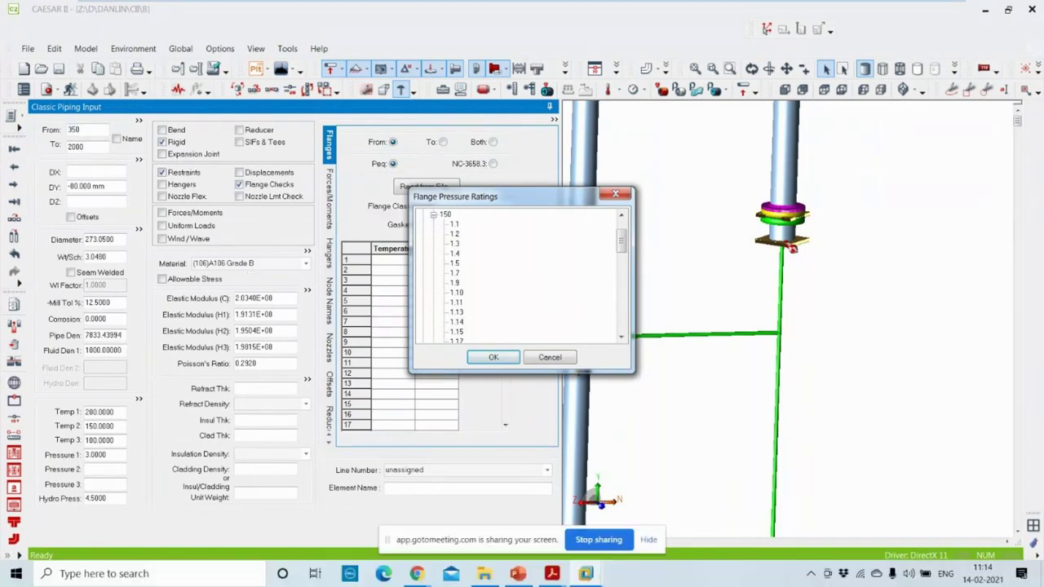
# Switch to the ASME B16.5 PDF and look up the material group of A105 forgings in Table 1A
pyautogui.click(551, 573)
pyautogui.doubleClick(624, 6)
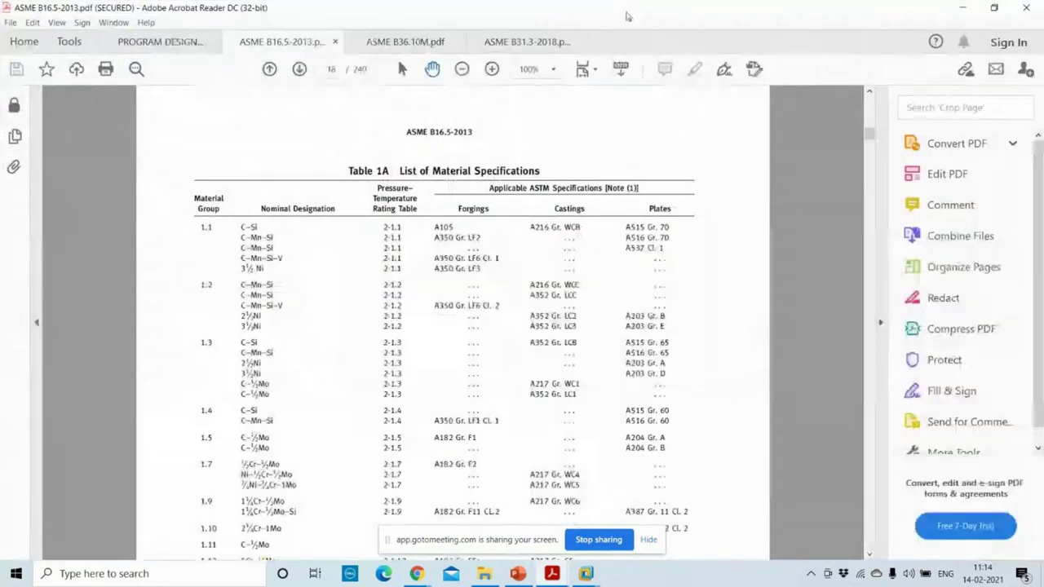
pyautogui.keyDown('ctrl'); pyautogui.scroll(3, 437, 236); pyautogui.keyUp('ctrl')
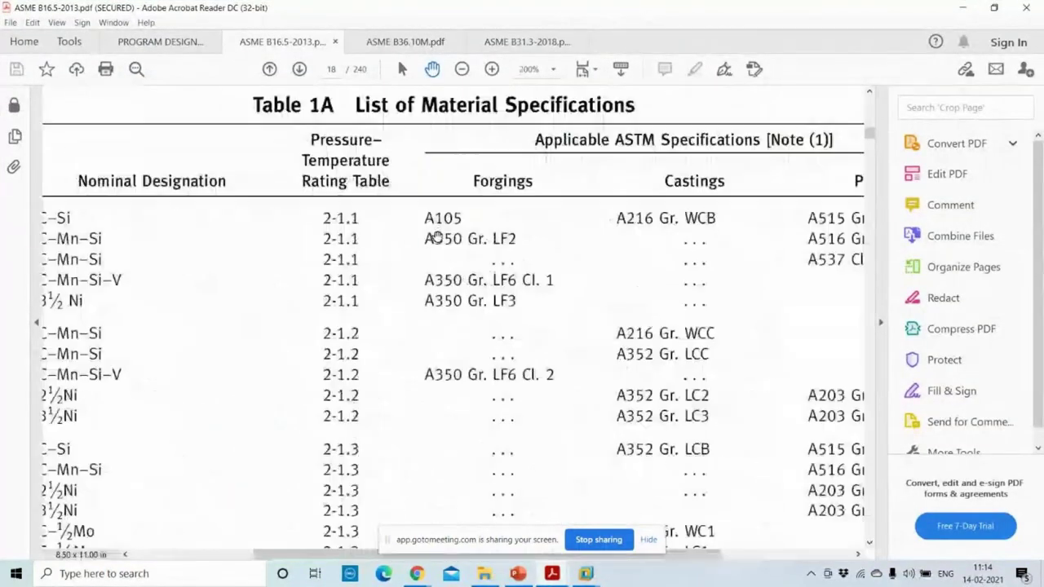
pyautogui.moveTo(381, 242); pyautogui.dragTo(575, 247)
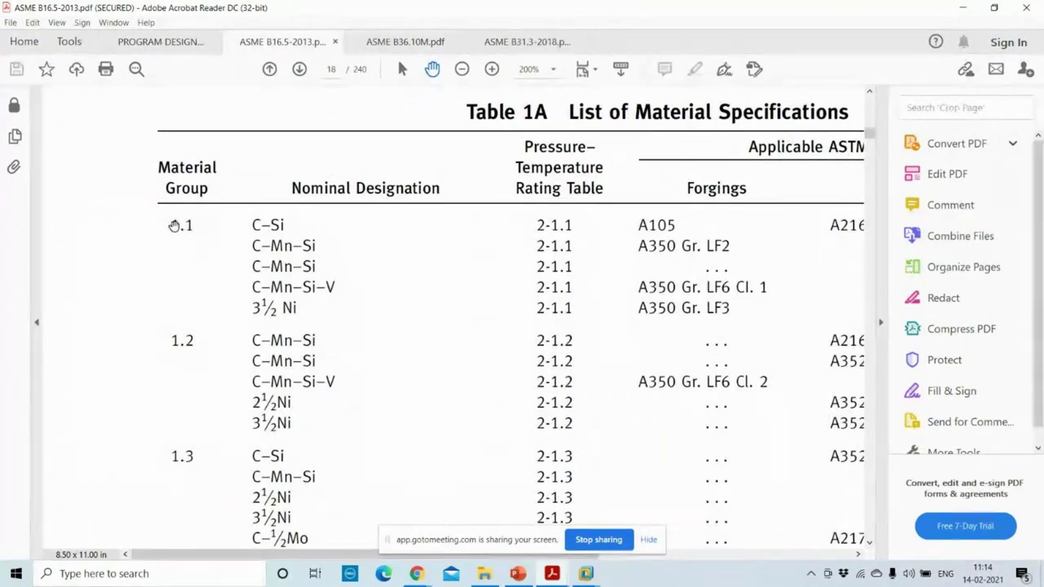
# Back in CAESAR II, load the ASME-2009 Class 150 rating for material group 1.1 into the flange check
pyautogui.hotkey('alt', 'Tab')
pyautogui.click(454, 223)
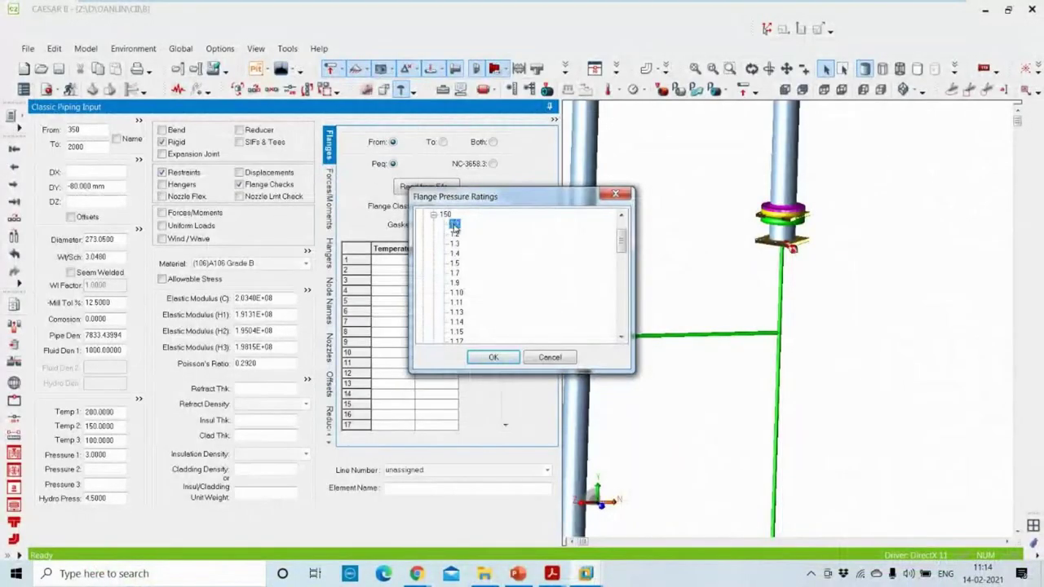
pyautogui.click(494, 357)
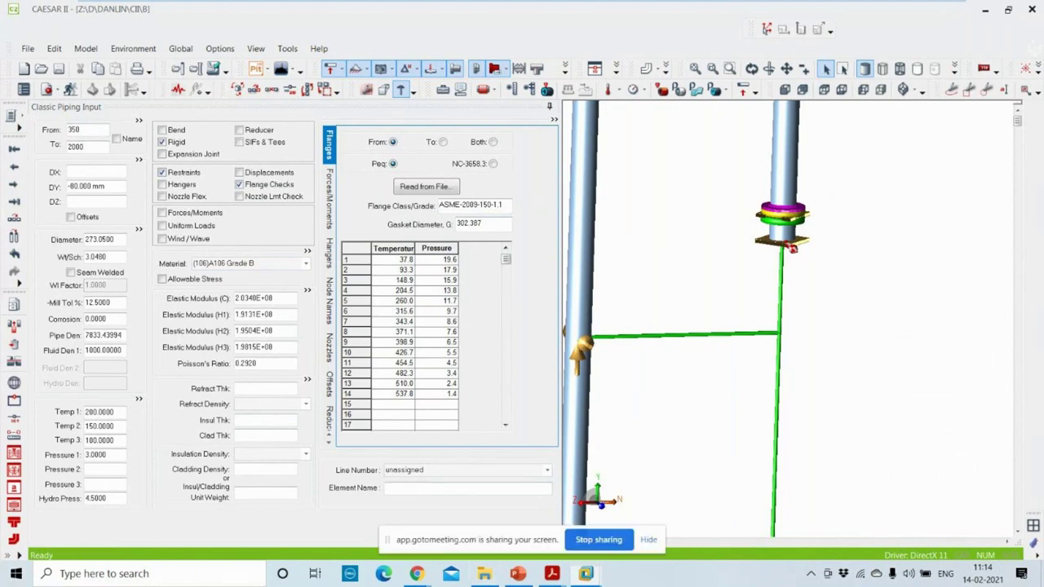
# Return to the ASME B16.5 PDF and examine the Class 150 ratings in Table 2-1.1 on page 37
pyautogui.click(551, 573)
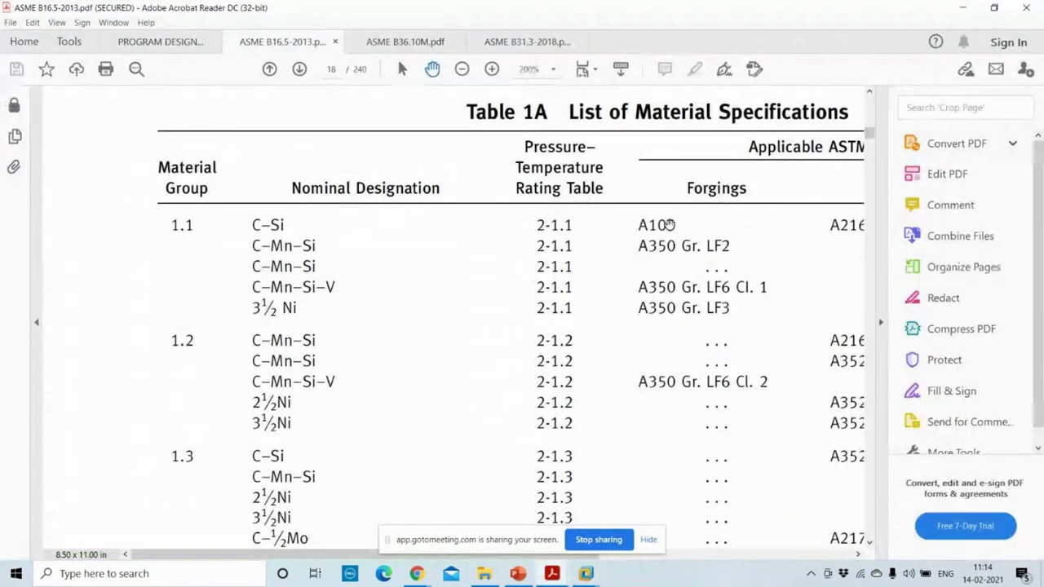
pyautogui.keyDown('ctrl'); pyautogui.scroll(-5, 671, 237); pyautogui.keyUp('ctrl')
pyautogui.scroll(-5, 667, 263)
pyautogui.scroll(-15, 737, 264)
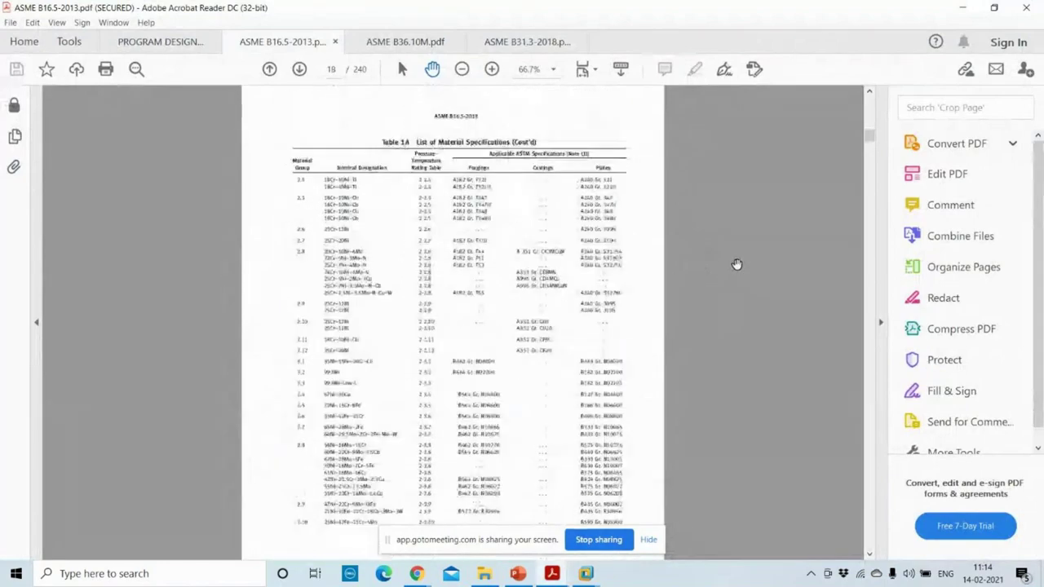
pyautogui.scroll(-20, 737, 264)
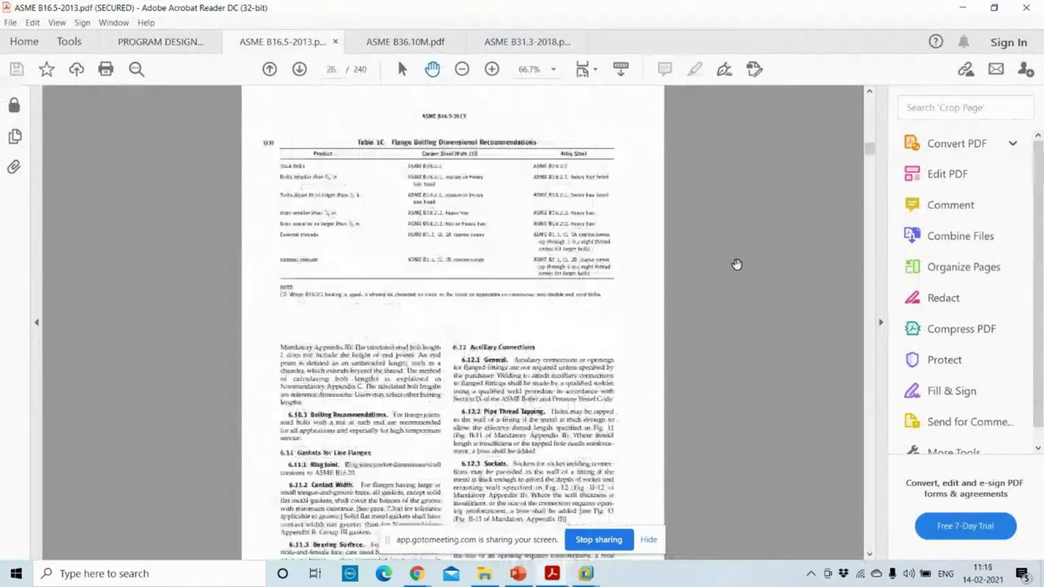
pyautogui.scroll(-12, 736, 264)
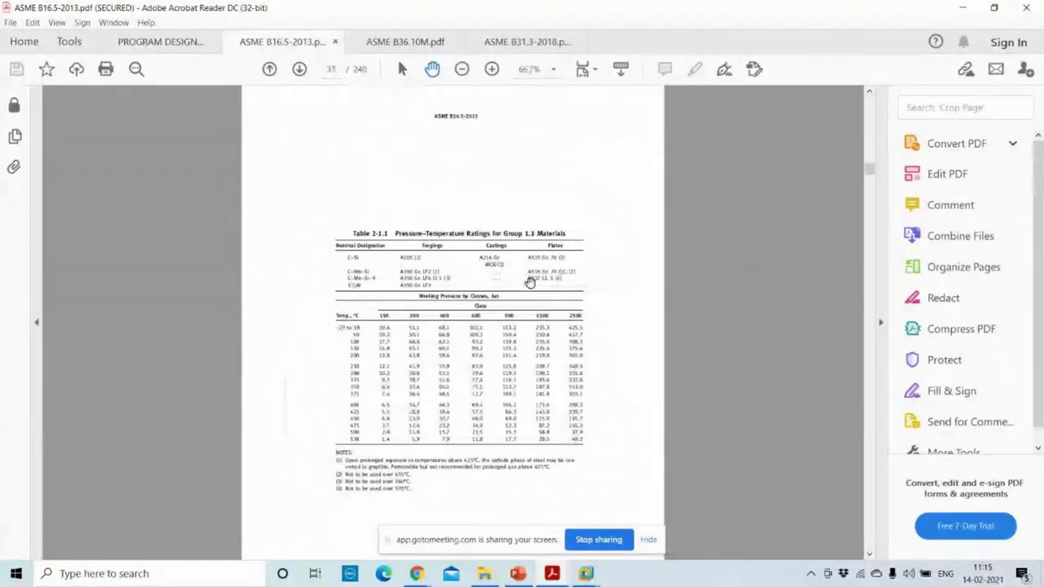
pyautogui.keyDown('ctrl'); pyautogui.scroll(2, 449, 272); pyautogui.keyUp('ctrl')
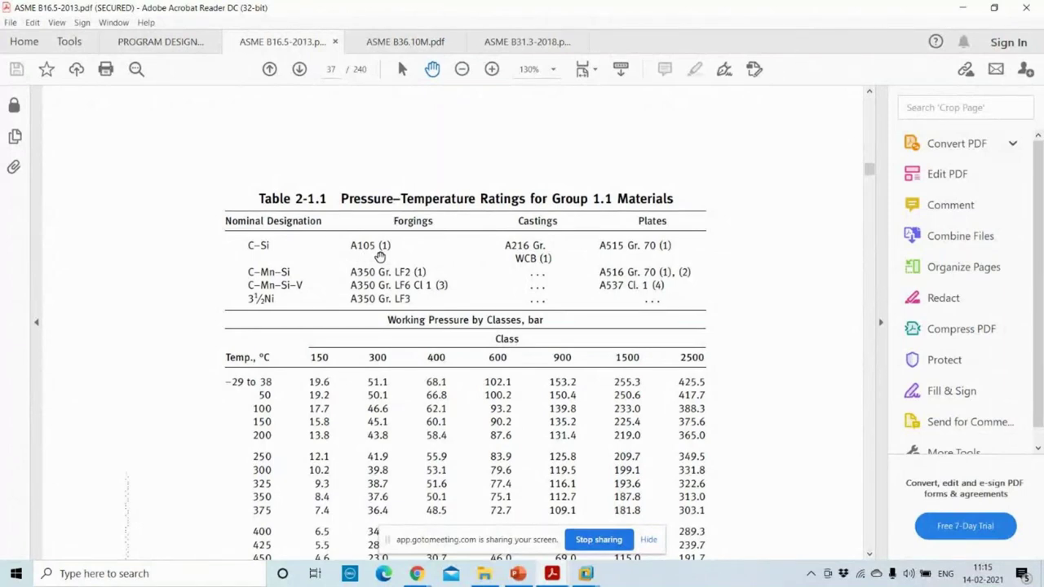
pyautogui.scroll(-3, 320, 391)
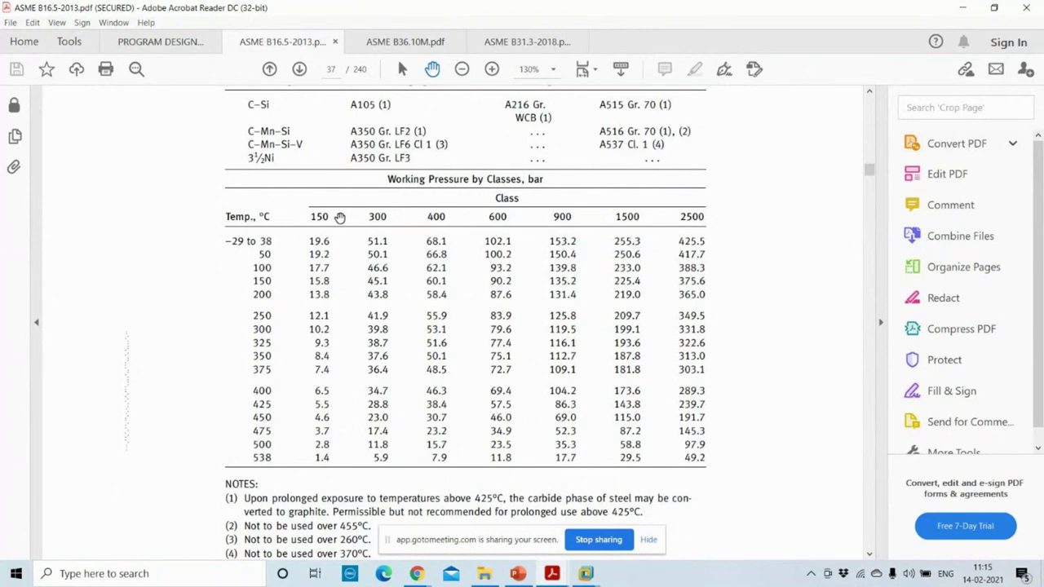
# Place the ASME B16.5 PDF beside CAESAR II and compare Table 2-1.1's Class 150 pressures with the loaded flange ratings
pyautogui.press('alt')
pyautogui.moveTo(457, 8); pyautogui.dragTo(863, 51)
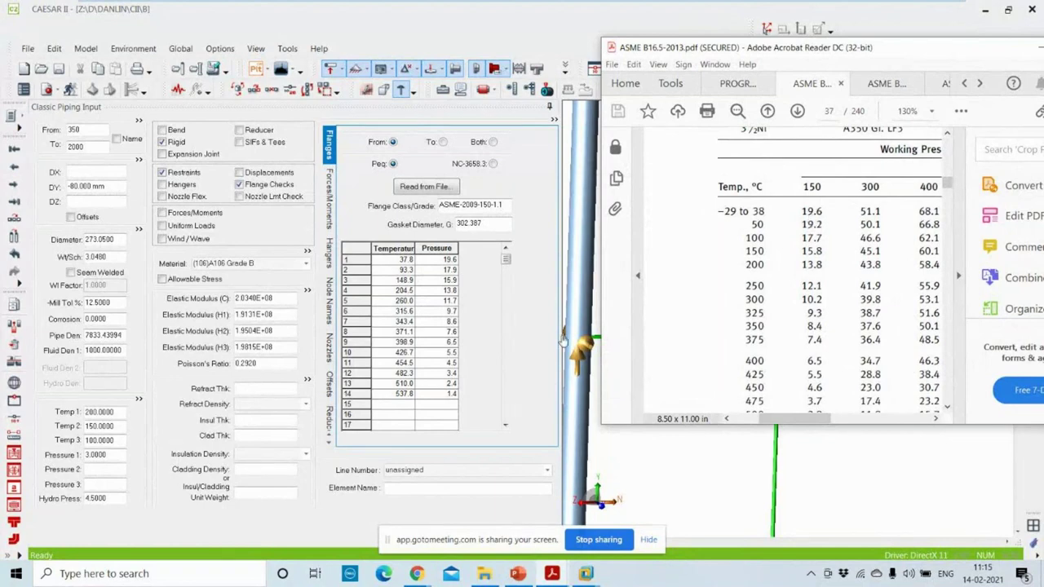
pyautogui.scroll(-3, 691, 372)
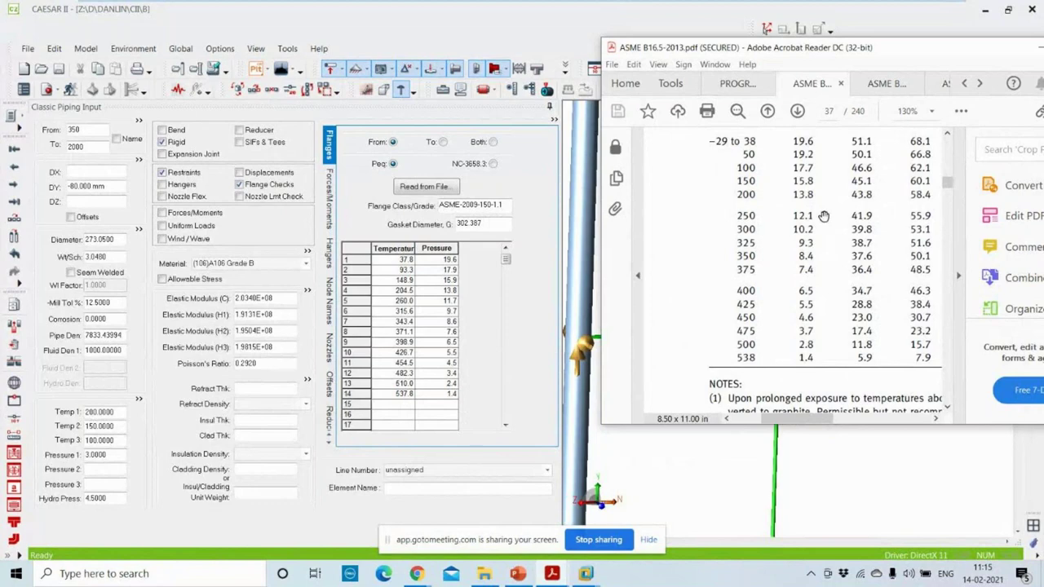
pyautogui.scroll(1, 822, 219)
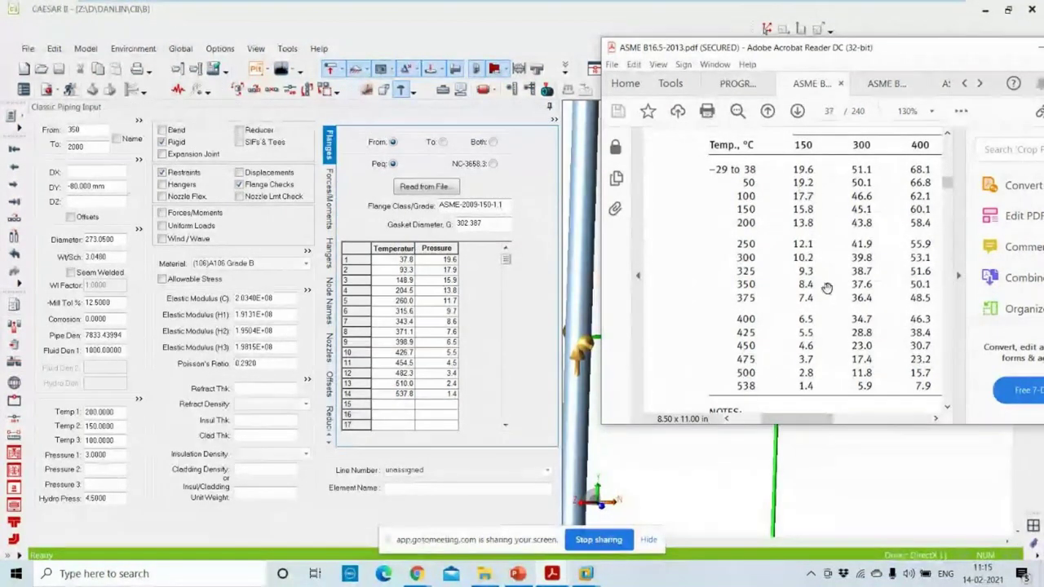
pyautogui.scroll(3, 813, 207)
pyautogui.keyDown('ctrl'); pyautogui.scroll(-2, 803, 282); pyautogui.keyUp('ctrl')
pyautogui.moveTo(815, 323); pyautogui.dragTo(768, 216)
pyautogui.keyDown('ctrl'); pyautogui.scroll(1, 725, 184); pyautogui.keyUp('ctrl')
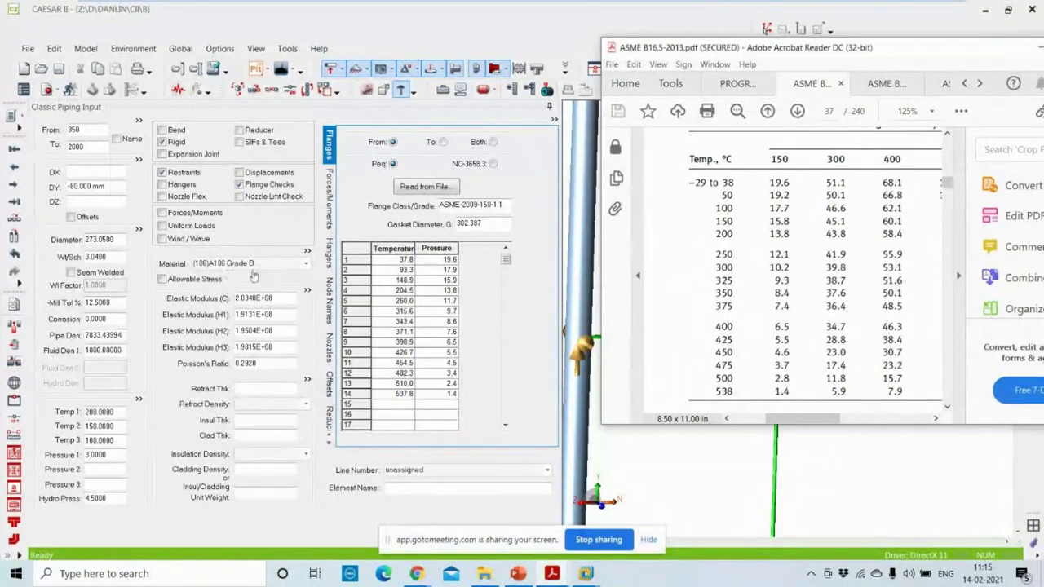
pyautogui.scroll(5, 789, 216)
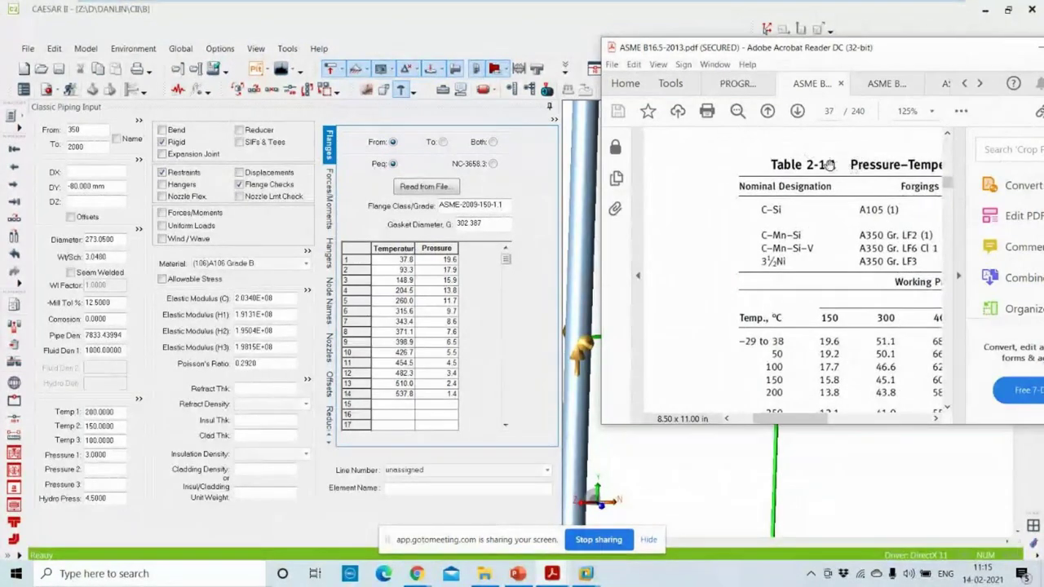
pyautogui.scroll(-4, 815, 237)
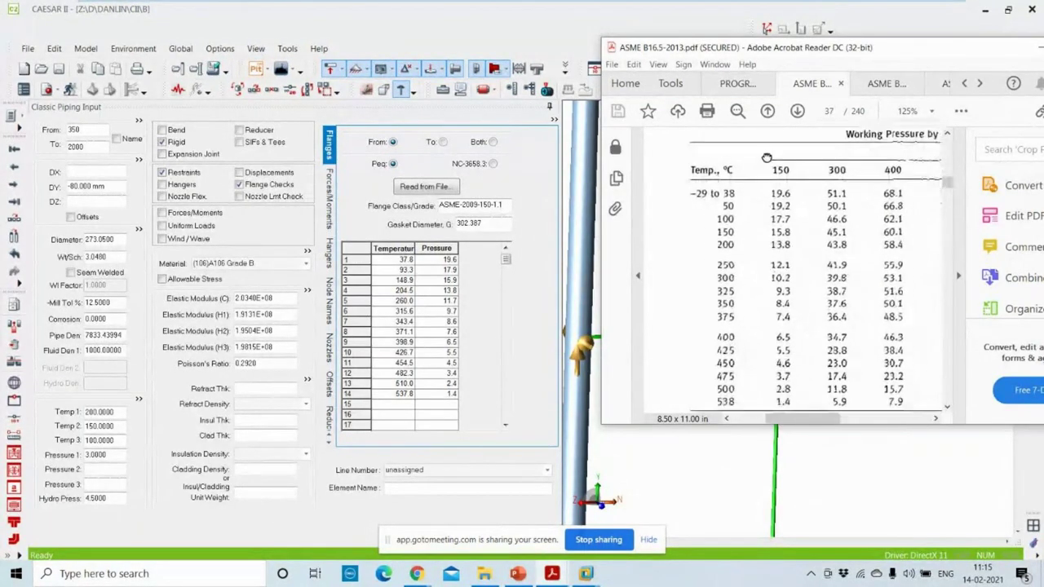
pyautogui.scroll(-1, 748, 250)
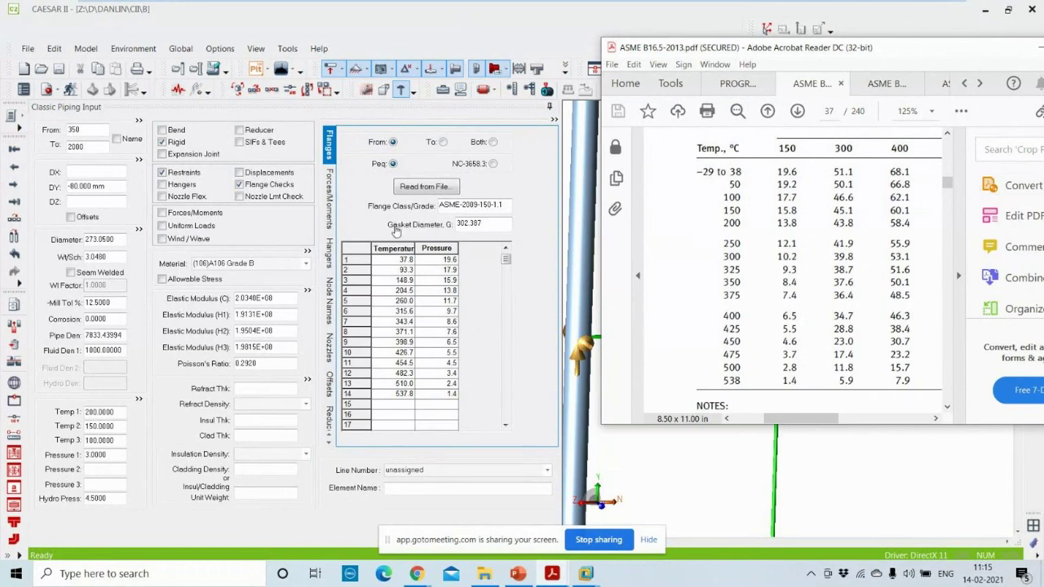
# Highlight the flange's gasket diameter value and switch the flange check method to NC-3658.3
pyautogui.click(488, 225)
pyautogui.moveTo(498, 225); pyautogui.dragTo(411, 218)
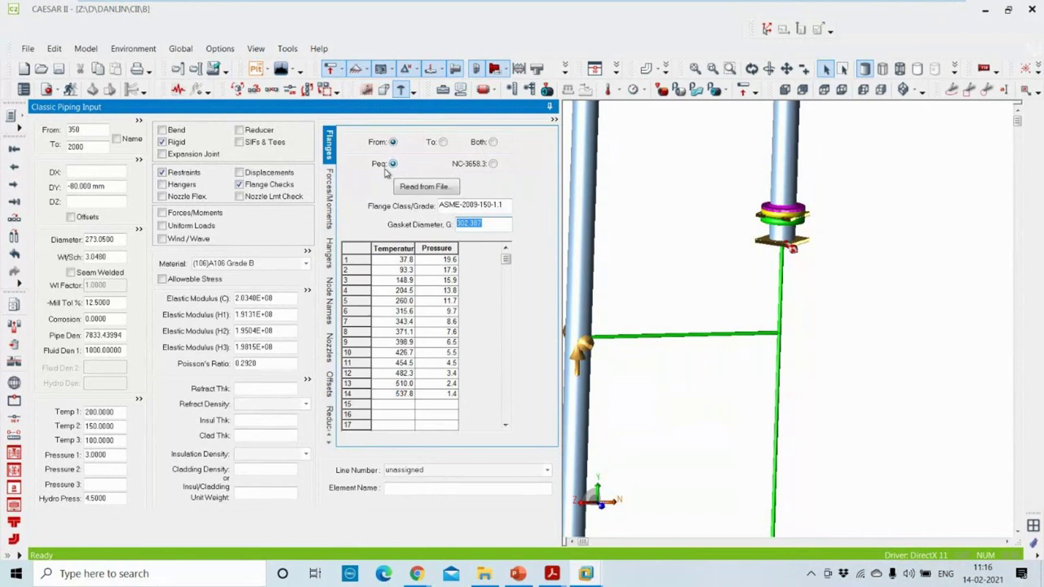
pyautogui.click(493, 163)
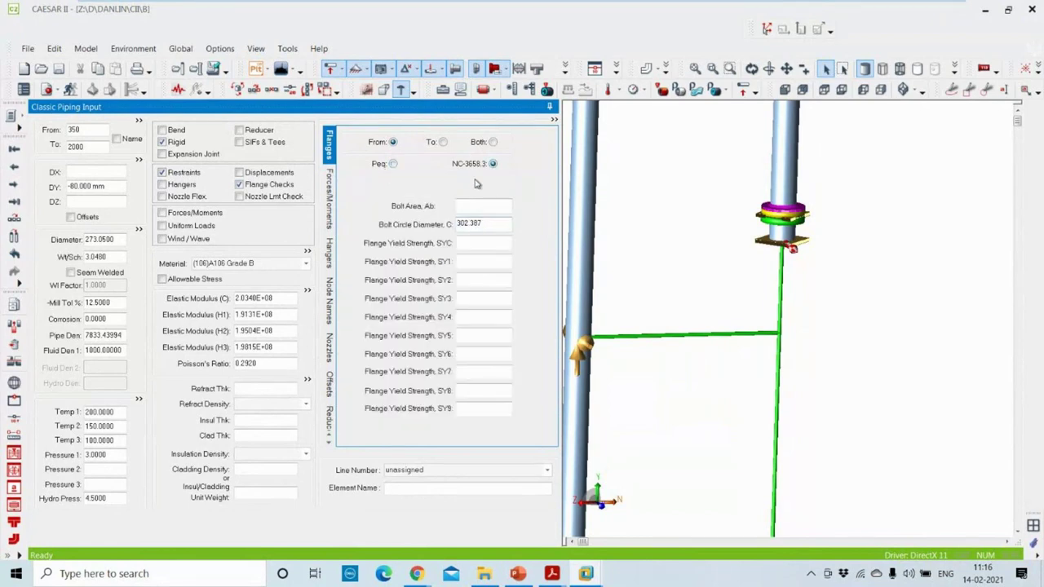
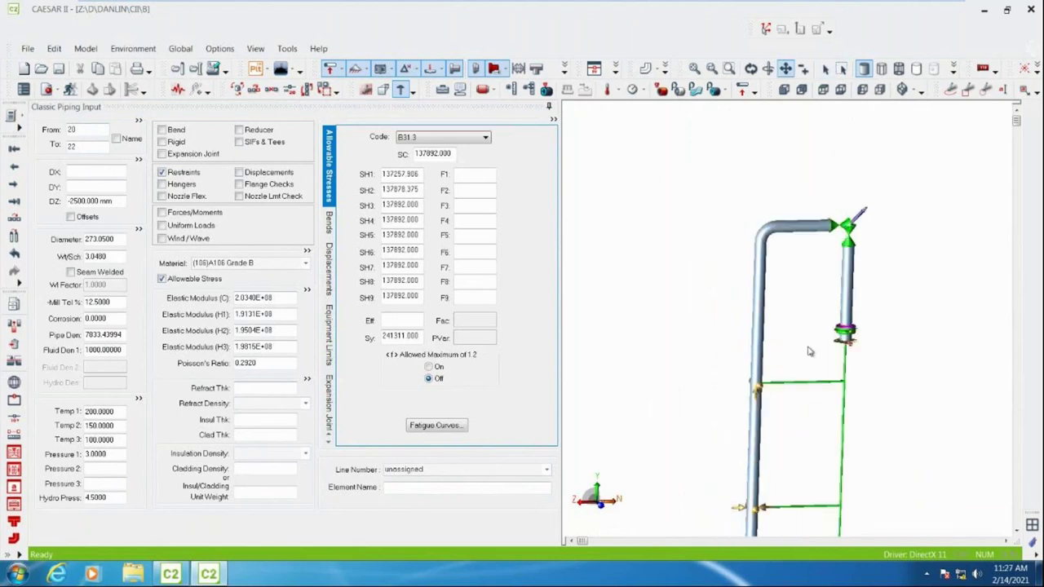
# Inspect the vertical pipe element 52-55 in the model and exit the piping input
pyautogui.click(770, 314)
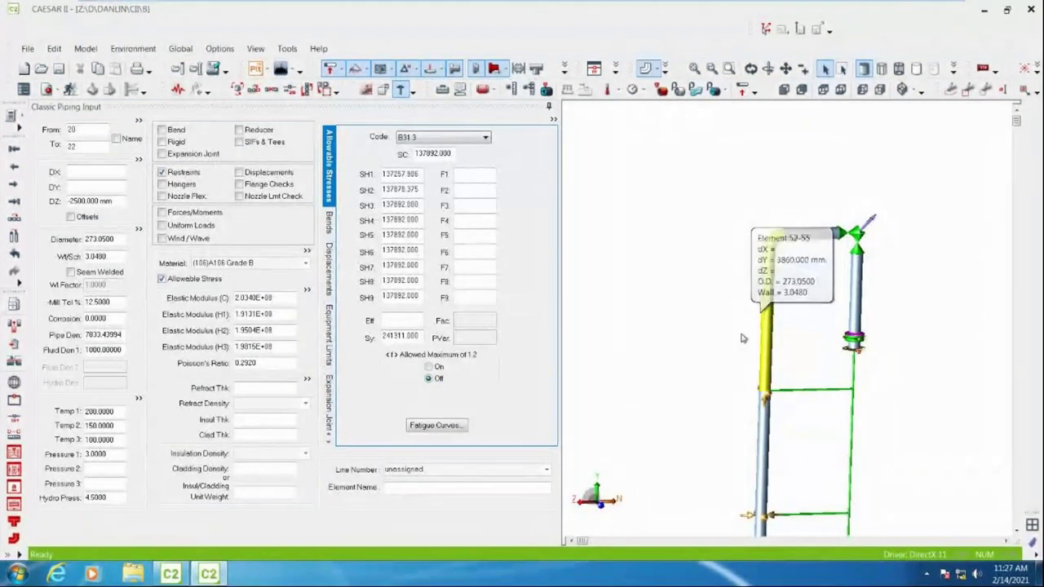
pyautogui.click(548, 316)
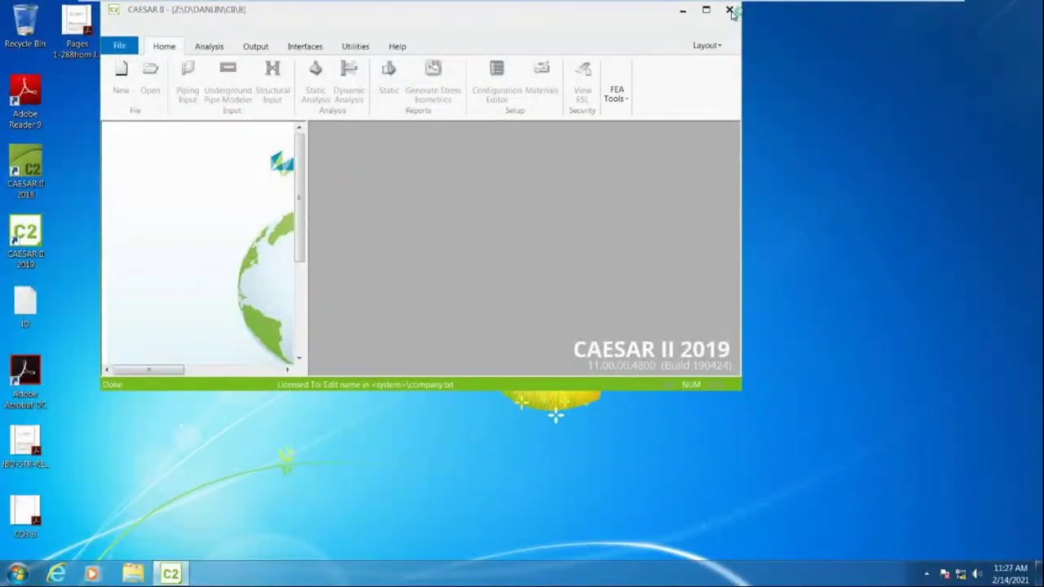
# Close the open CAESAR II piping input and return to the desktop
pyautogui.rightClick(171, 574)
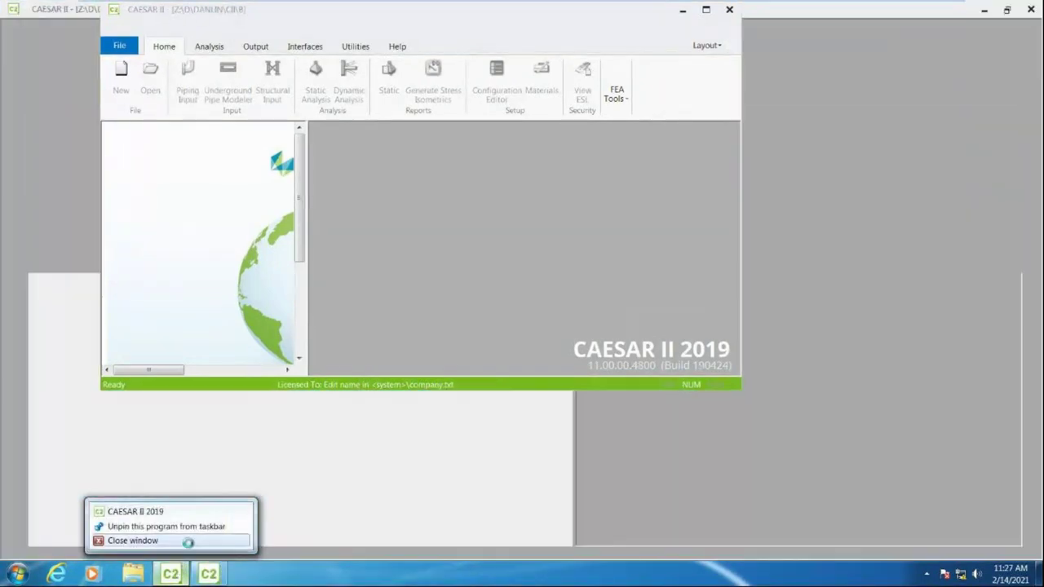
pyautogui.click(132, 540)
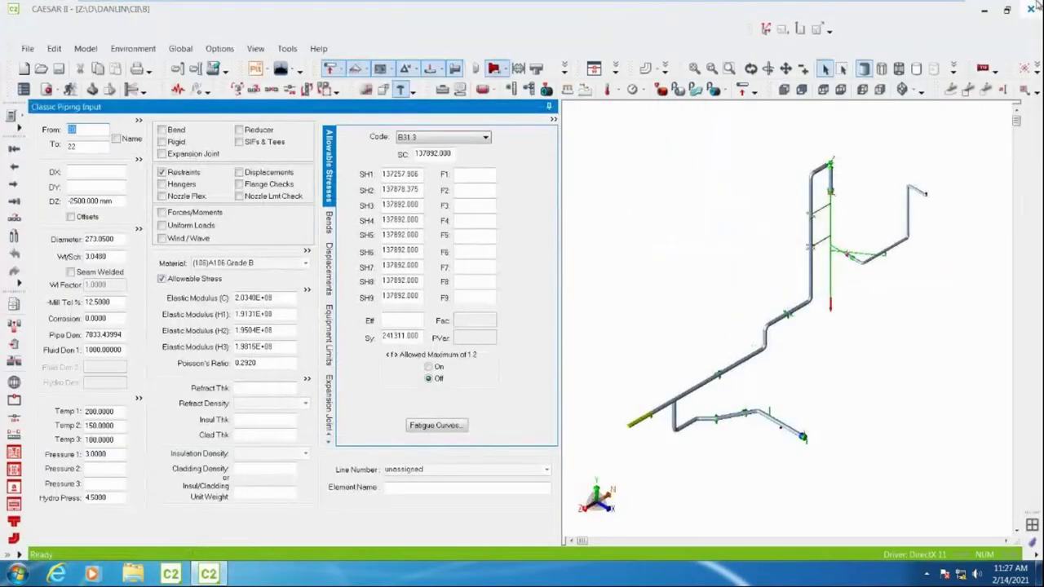
pyautogui.click(1032, 9)
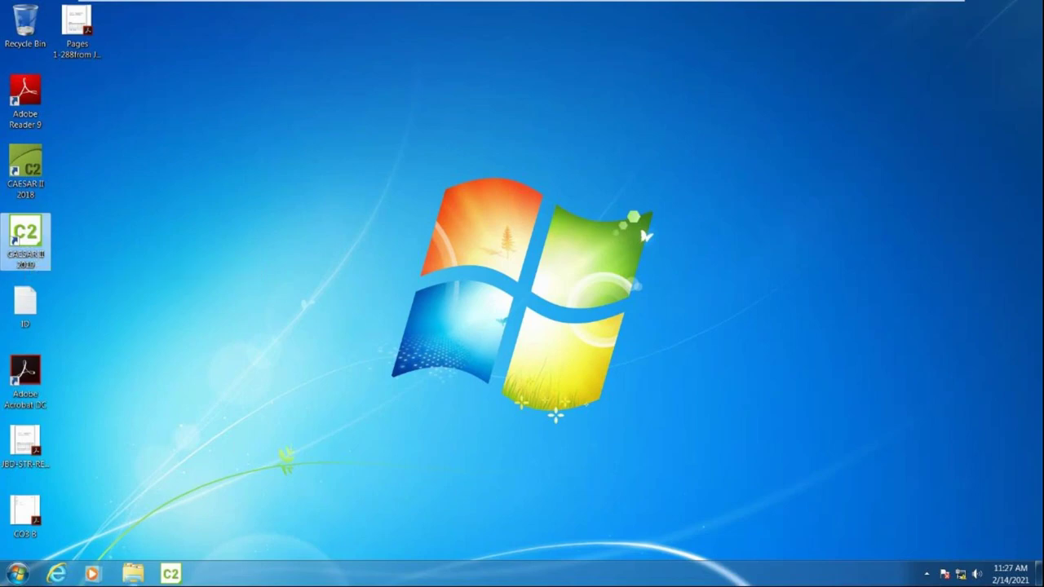
# Browse in Windows Explorer to the CII folder at Z:\D\CII\CII-PIG LAUCHER
pyautogui.click(137, 575)
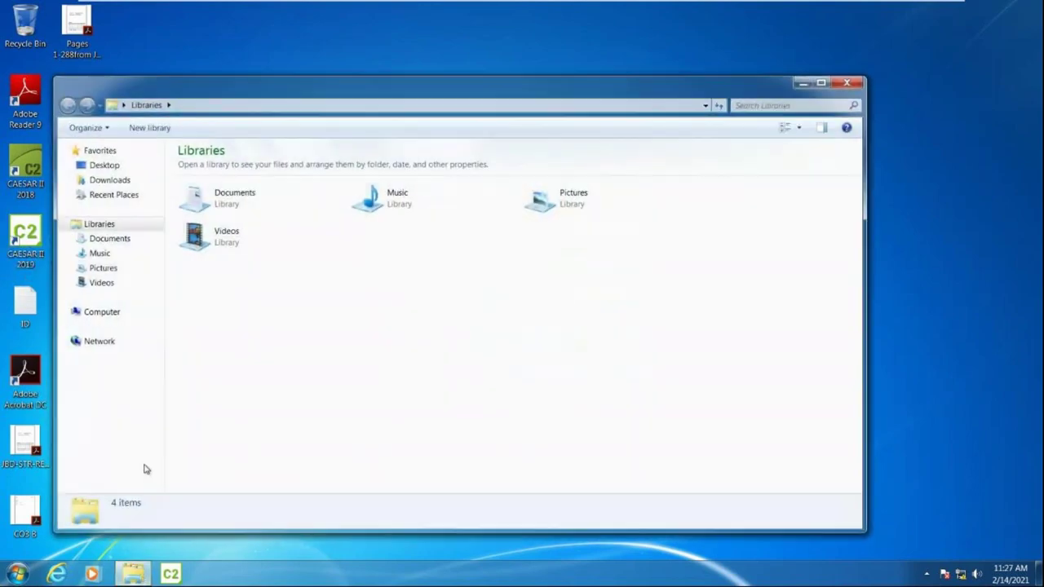
pyautogui.click(122, 315)
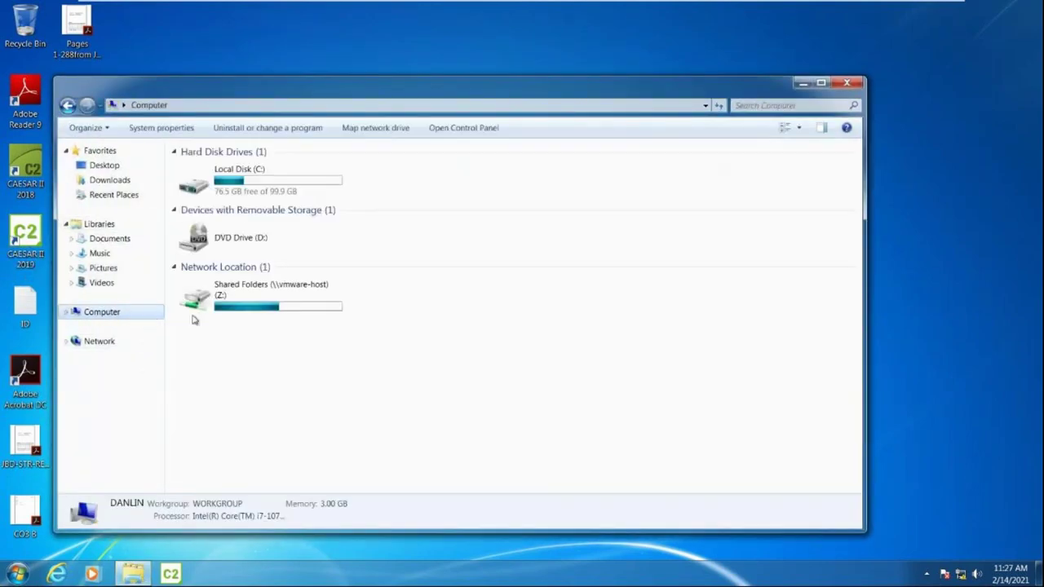
pyautogui.doubleClick(273, 302)
pyautogui.doubleClick(256, 166)
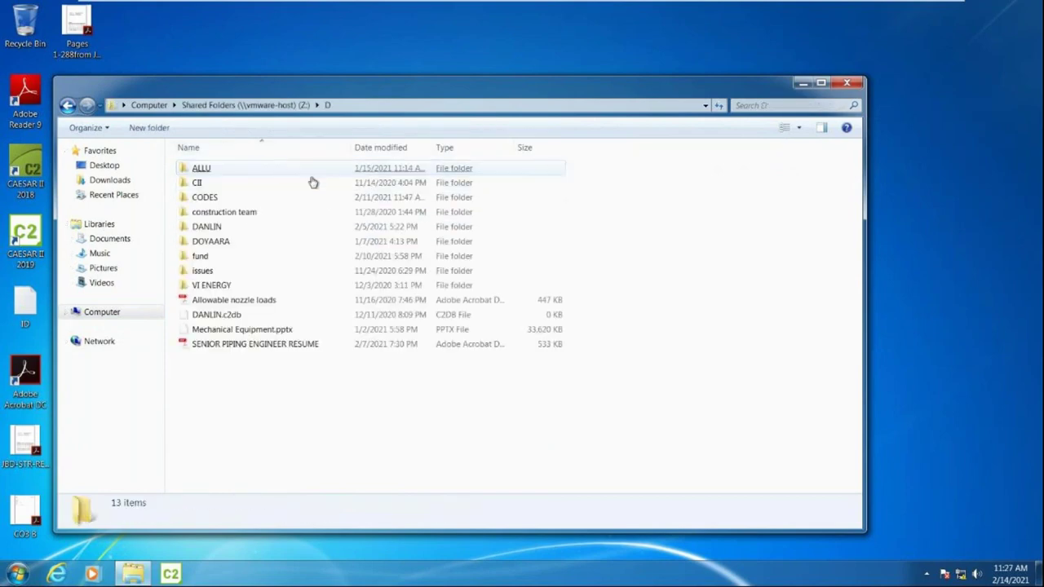
pyautogui.doubleClick(240, 184)
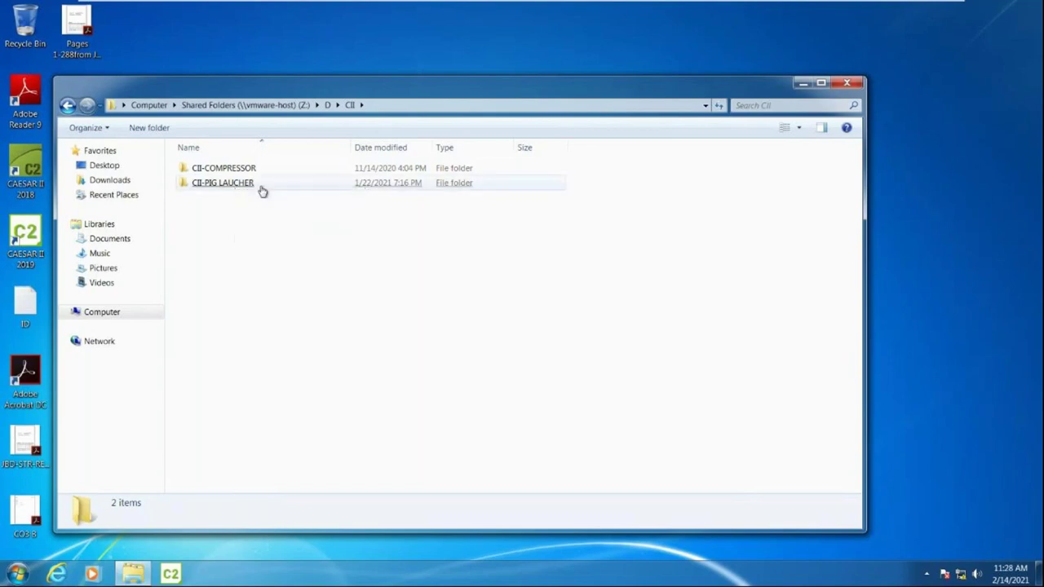
pyautogui.doubleClick(262, 187)
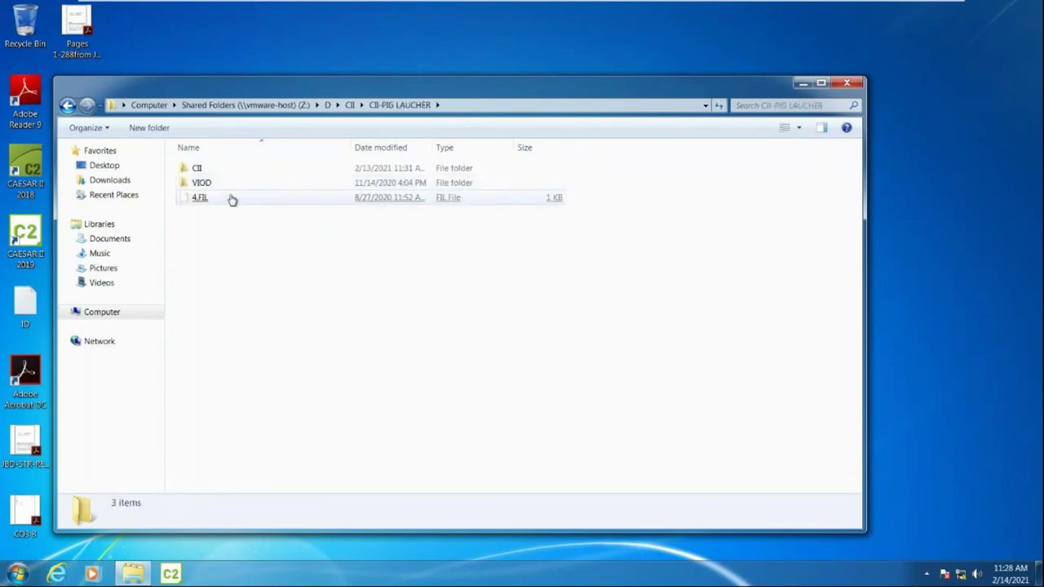
pyautogui.doubleClick(239, 175)
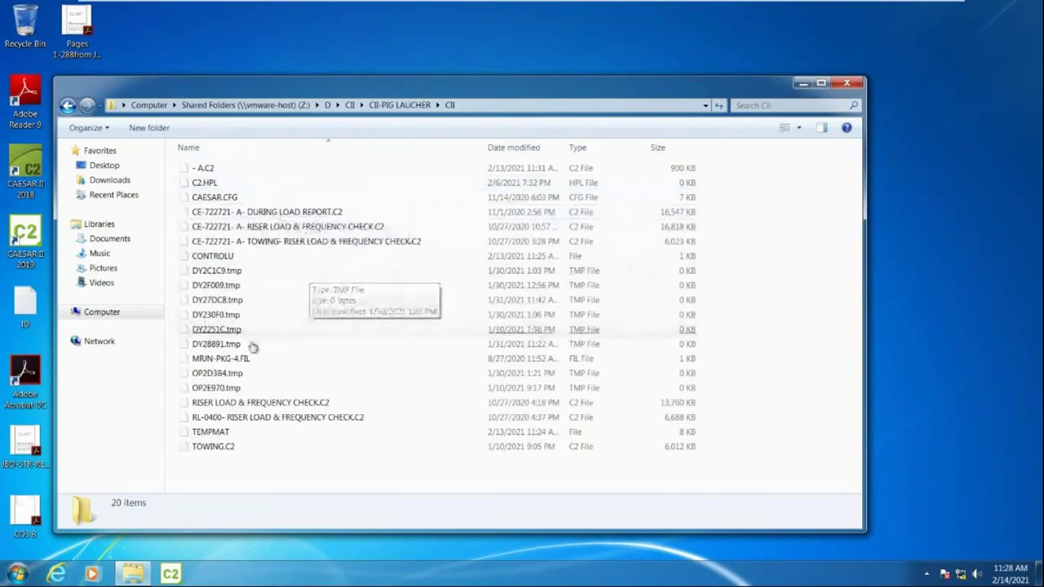
# Permanently delete the six temporary files whose names start with DY from the CII folder
pyautogui.moveTo(699, 275); pyautogui.dragTo(675, 349)
pyautogui.press('Delete')
pyautogui.click(586, 300)
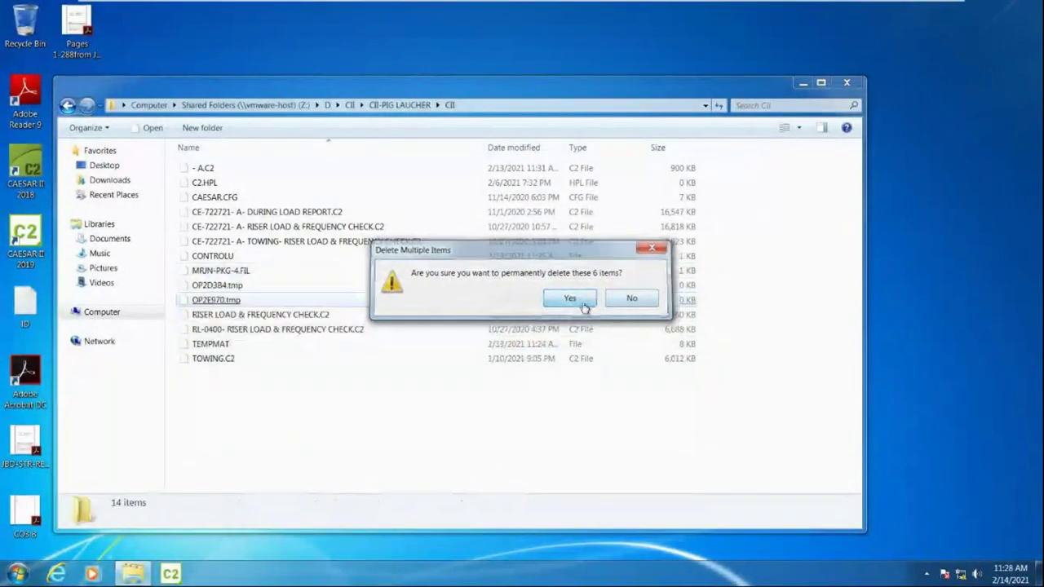
# Create a folder named cii inside the current folder and move TOWING.C2 into it
pyautogui.click(149, 127)
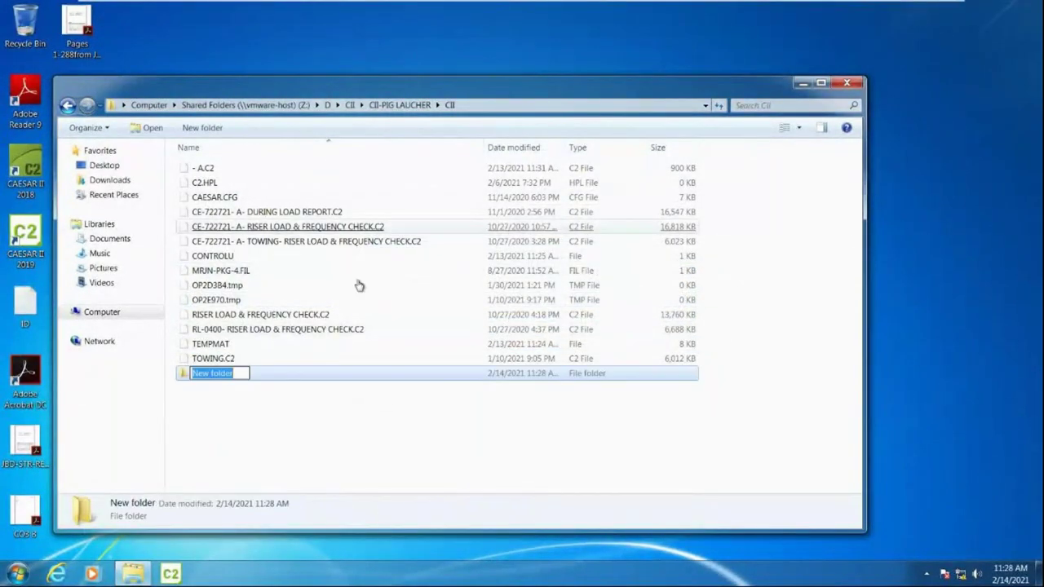
pyautogui.write('cii')
pyautogui.press('Return')
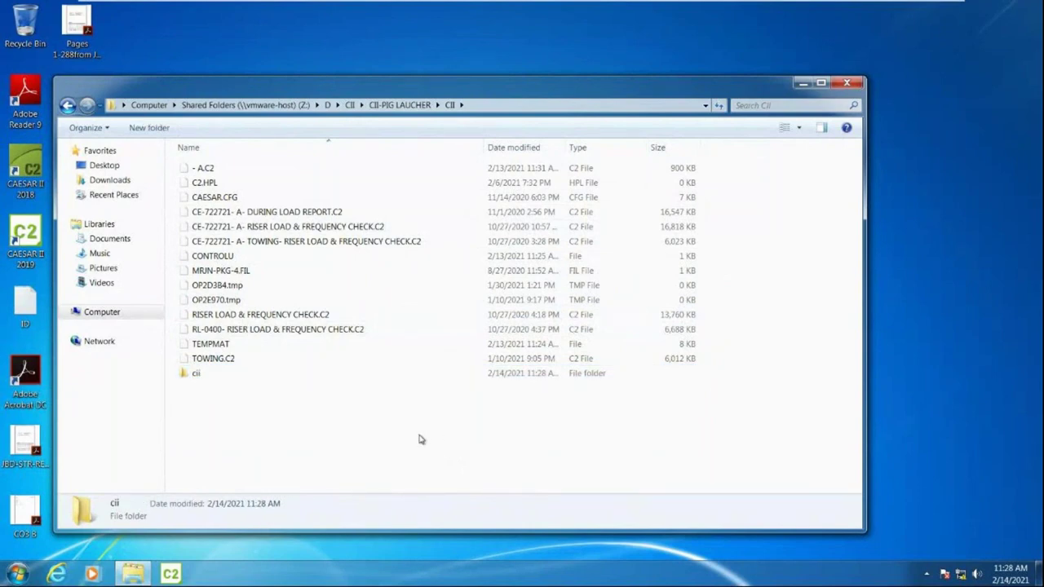
pyautogui.moveTo(227, 361); pyautogui.dragTo(223, 374)
# Rename MRJN-PKG-4.FIL as -PKG-4.FIL and move it together with CAESAR.CFG into the cii folder
pyautogui.click(226, 271)
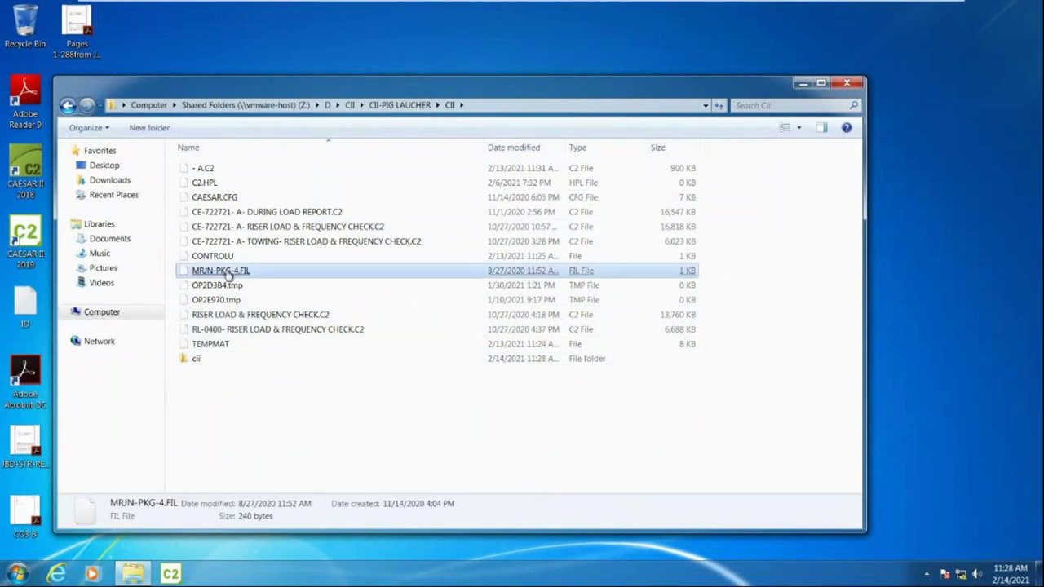
pyautogui.click(226, 272)
pyautogui.moveTo(213, 270); pyautogui.dragTo(182, 270)
pyautogui.press('Delete')
pyautogui.click(239, 343)
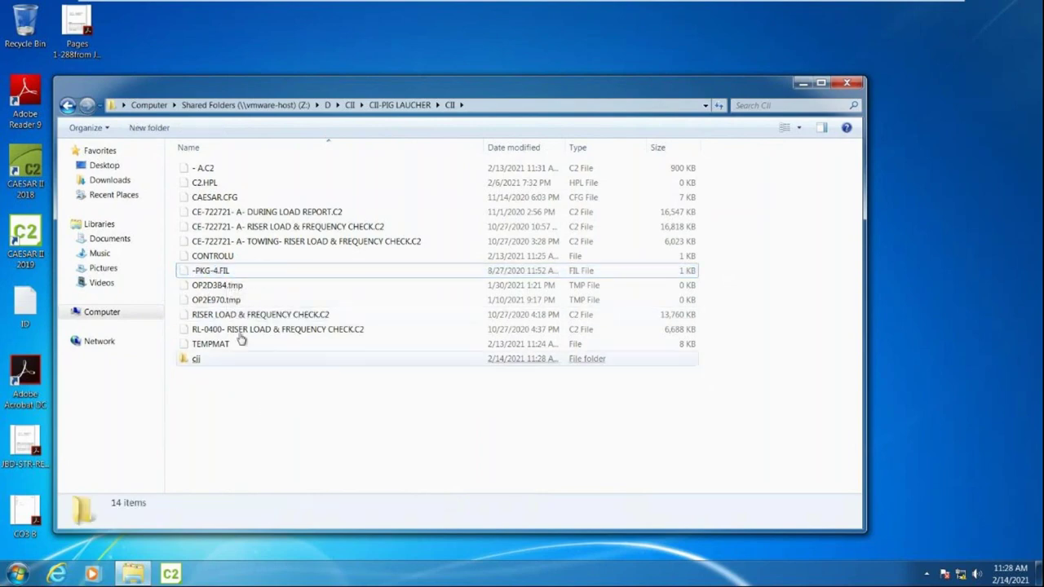
pyautogui.moveTo(225, 271); pyautogui.dragTo(244, 357)
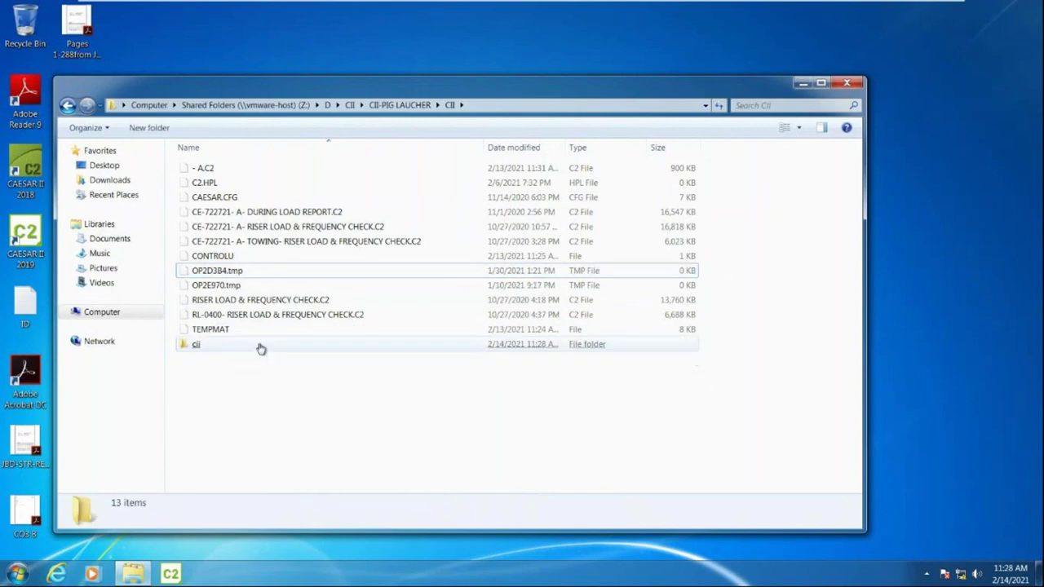
pyautogui.moveTo(228, 204); pyautogui.dragTo(245, 345)
# Open the cii folder and rename the -PKG-4.FIL file as unit4.FIL
pyautogui.doubleClick(221, 344)
pyautogui.click(220, 181)
pyautogui.click(219, 181)
pyautogui.moveTo(213, 182); pyautogui.dragTo(181, 188)
pyautogui.write('unit')
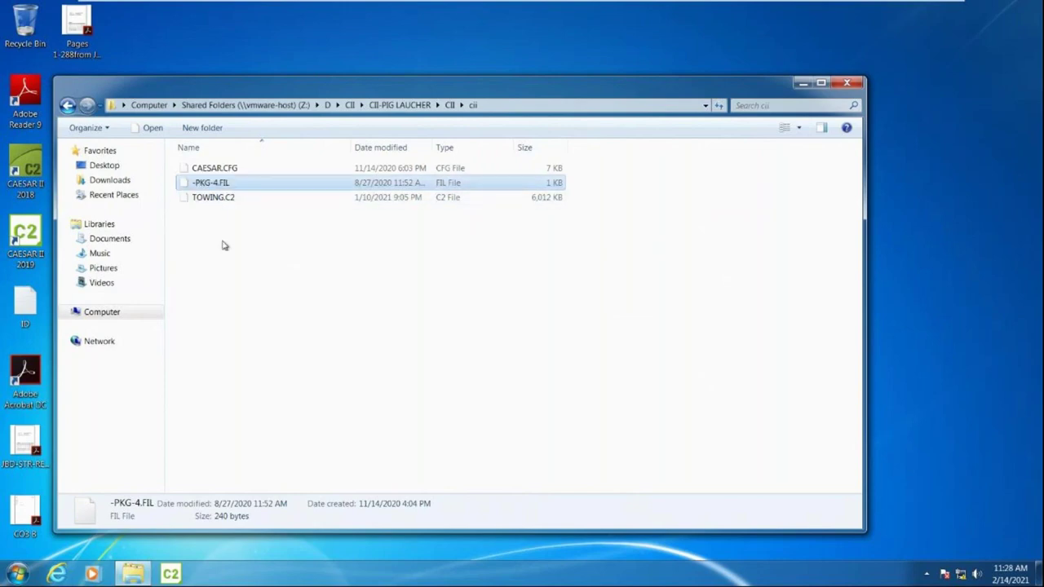
pyautogui.click(225, 247)
# Examine which job, configuration and units files sit together in the cii folder: TOWING.C2, CAESAR.CFG and unit4.FIL
pyautogui.click(238, 173)
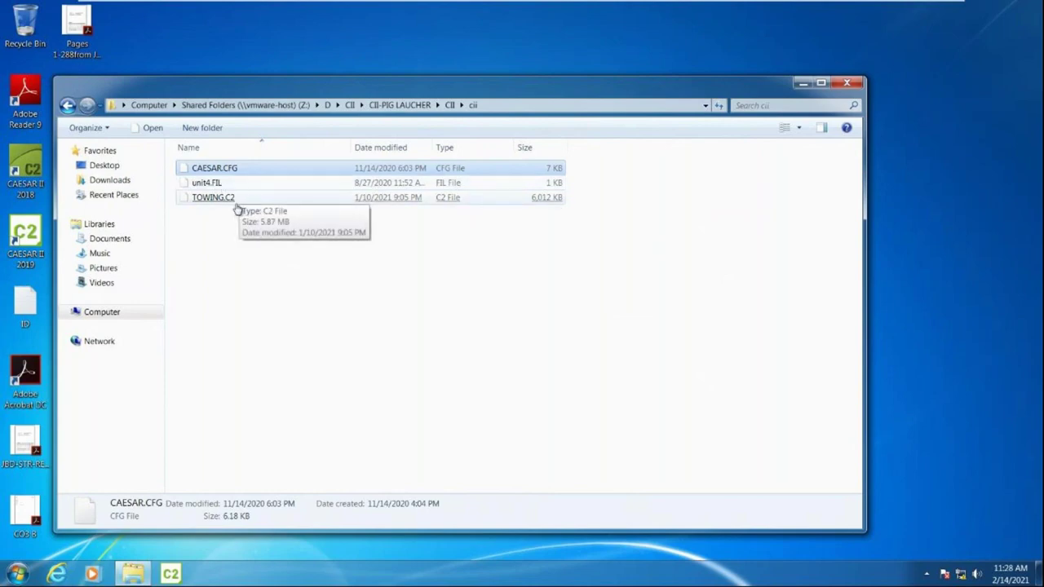
pyautogui.click(235, 203)
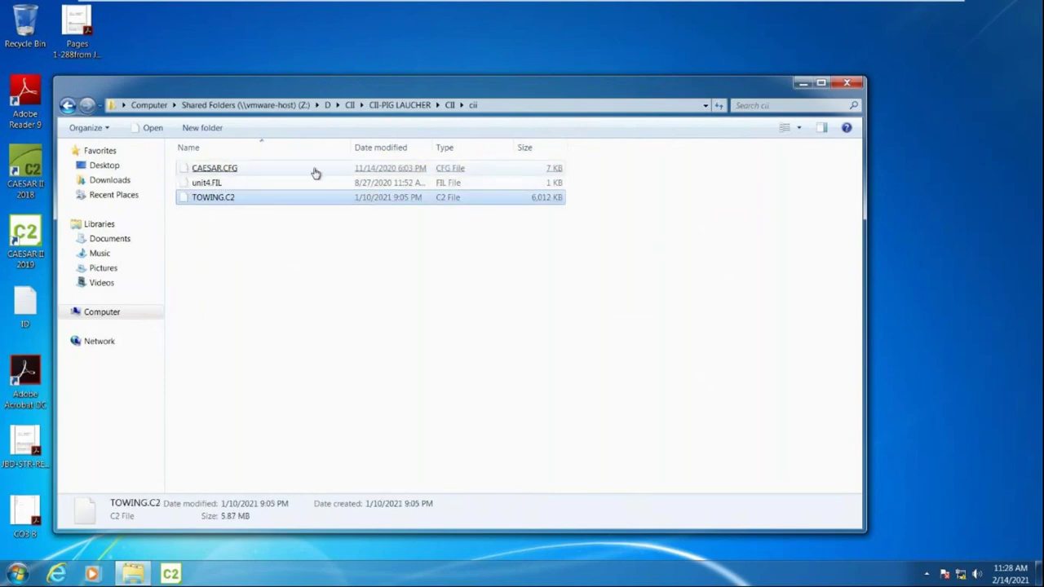
pyautogui.click(596, 171)
pyautogui.moveTo(607, 161); pyautogui.dragTo(551, 185)
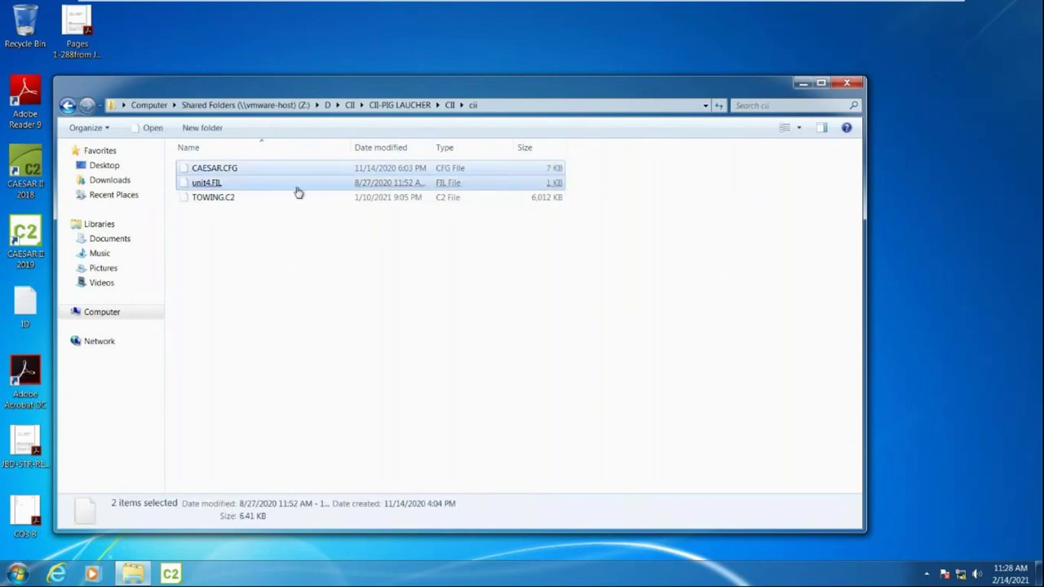
pyautogui.click(223, 201)
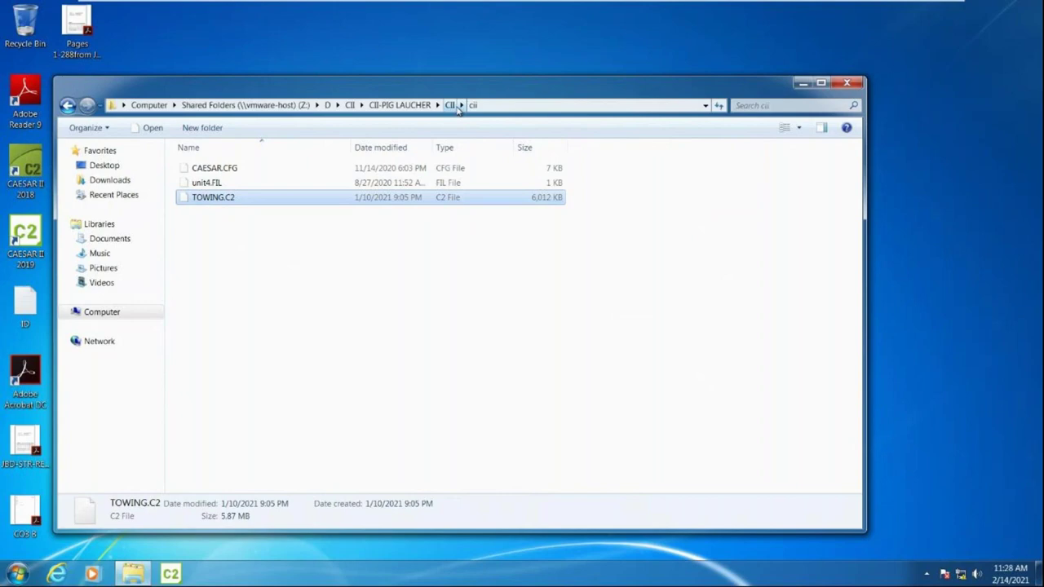
pyautogui.click(221, 186)
pyautogui.click(254, 198)
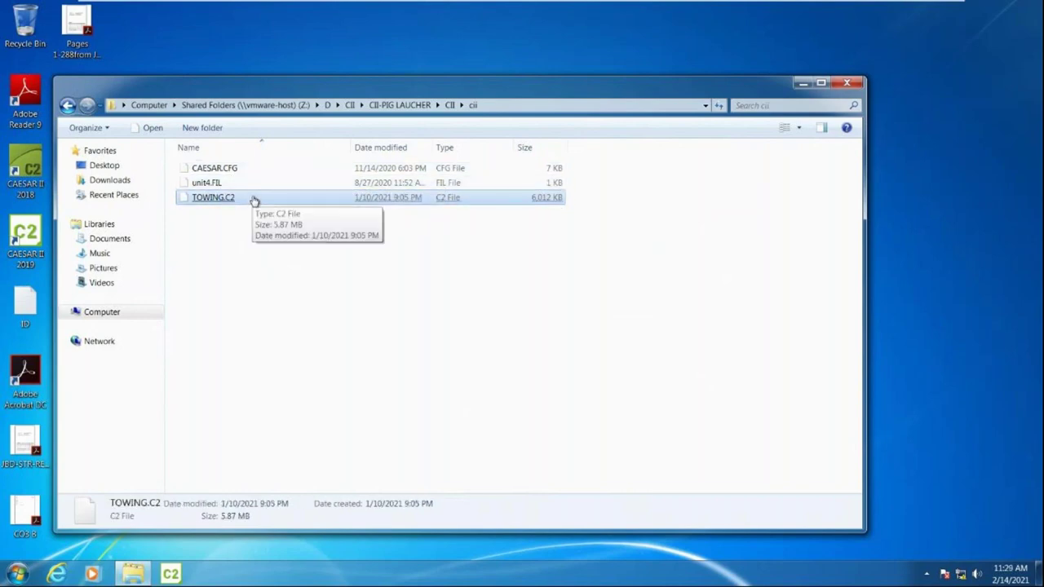
pyautogui.click(233, 186)
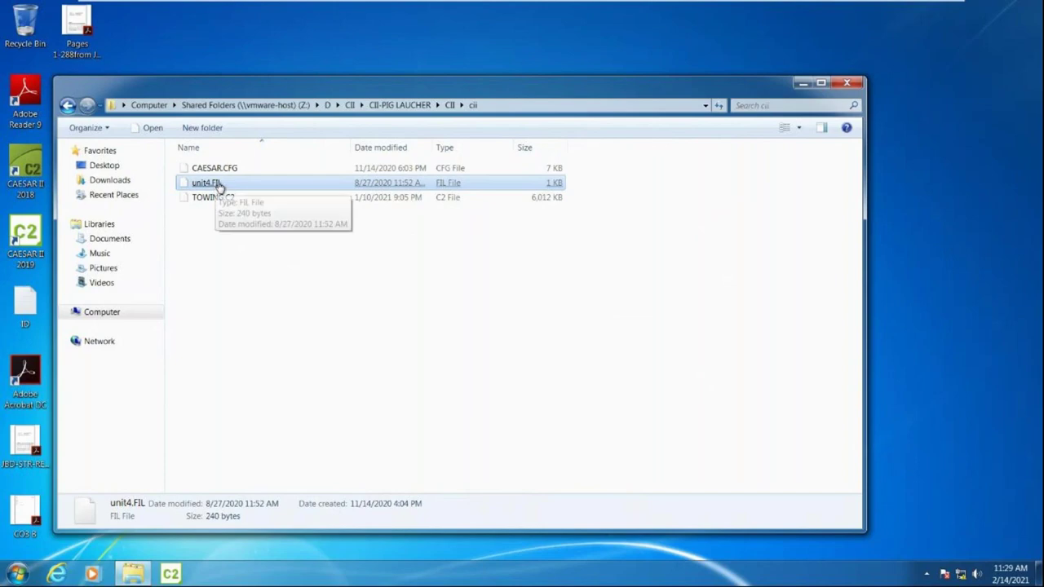
# Switch to CAESAR II, open the Configuration Editor and examine the Computational Control settings
pyautogui.click(171, 574)
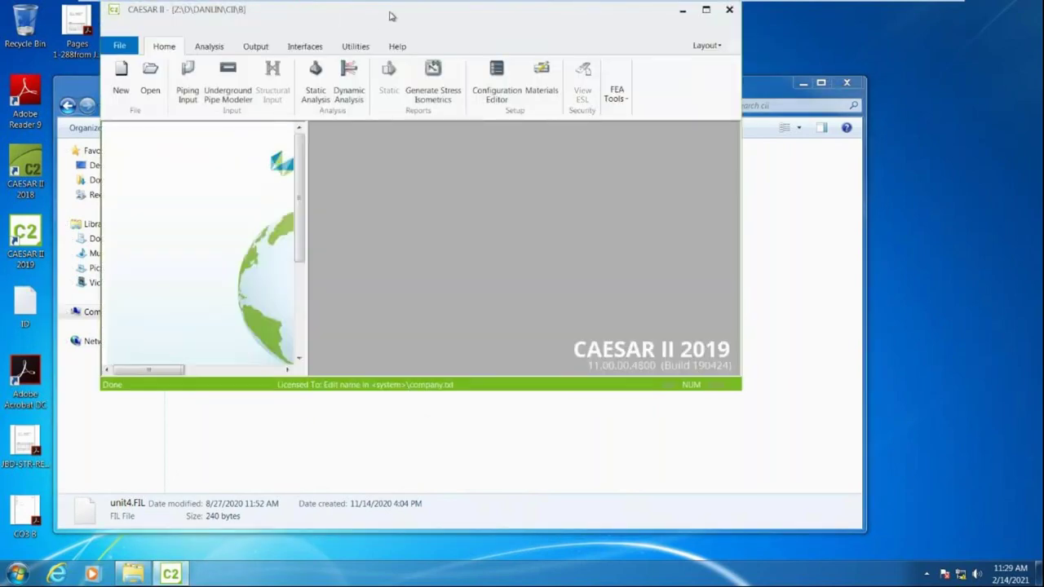
pyautogui.moveTo(390, 15); pyautogui.dragTo(447, 145)
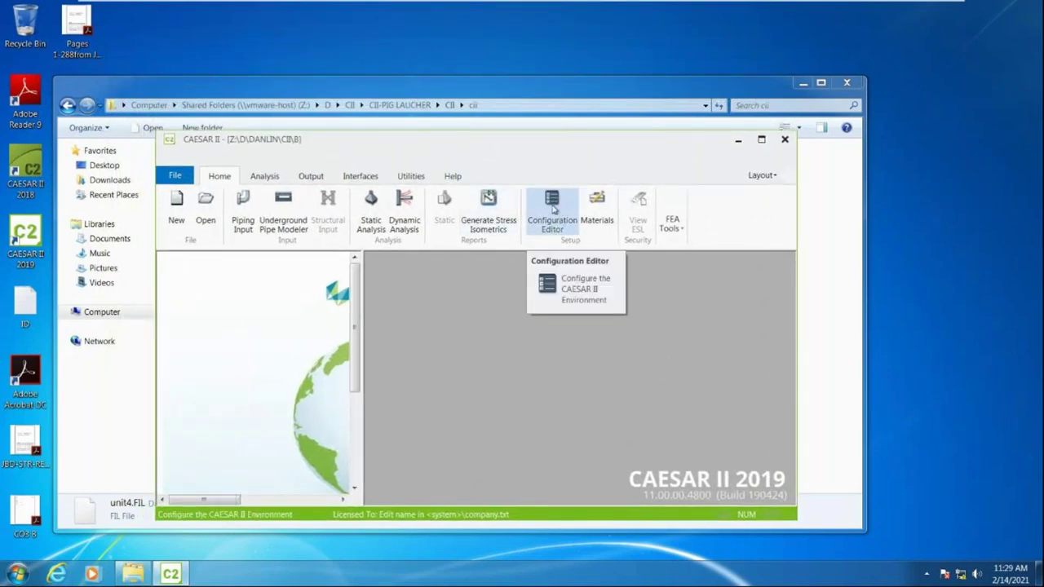
pyautogui.click(552, 208)
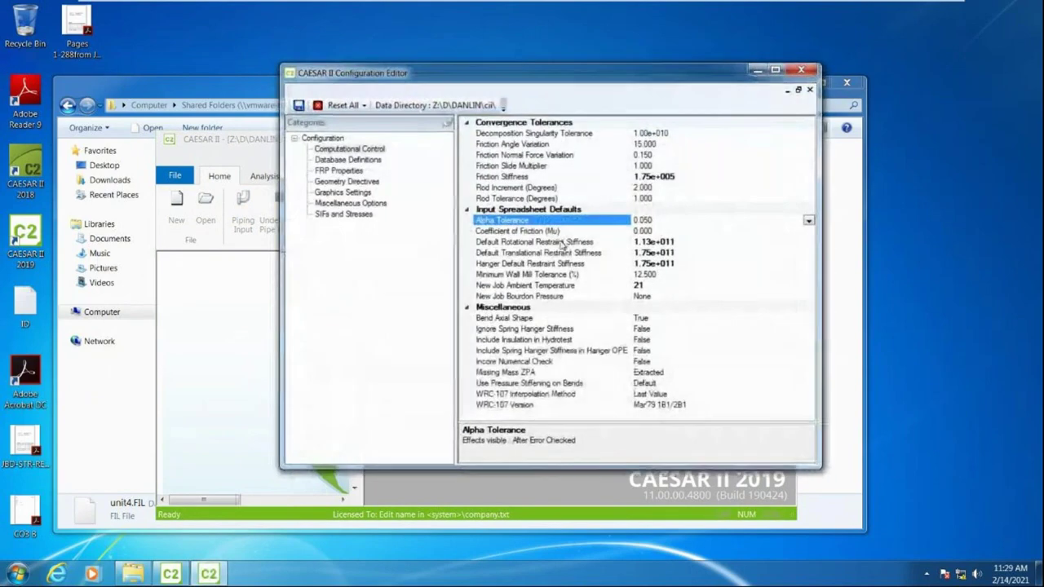
pyautogui.moveTo(505, 73); pyautogui.dragTo(484, 97)
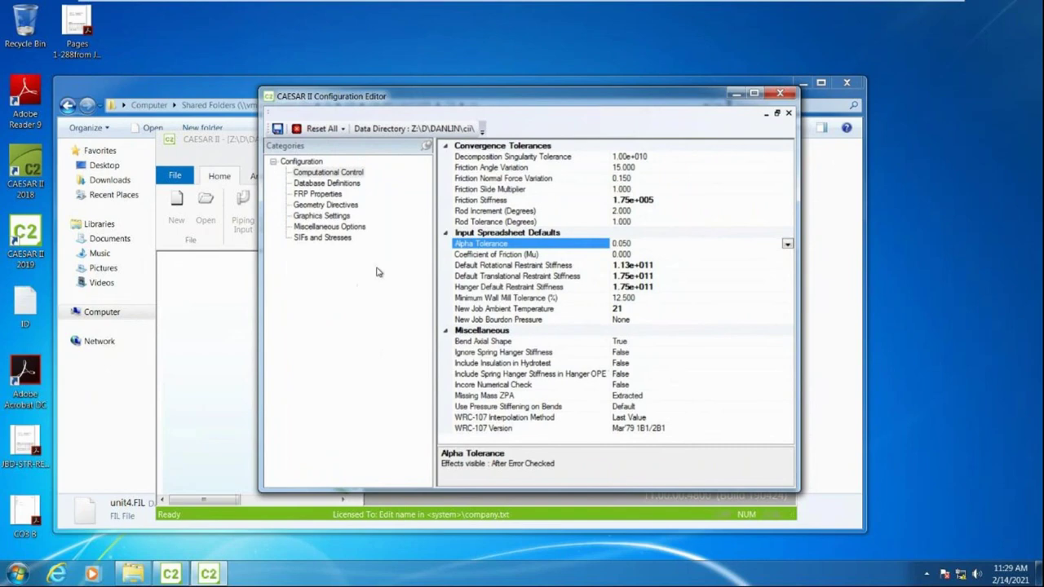
pyautogui.click(357, 174)
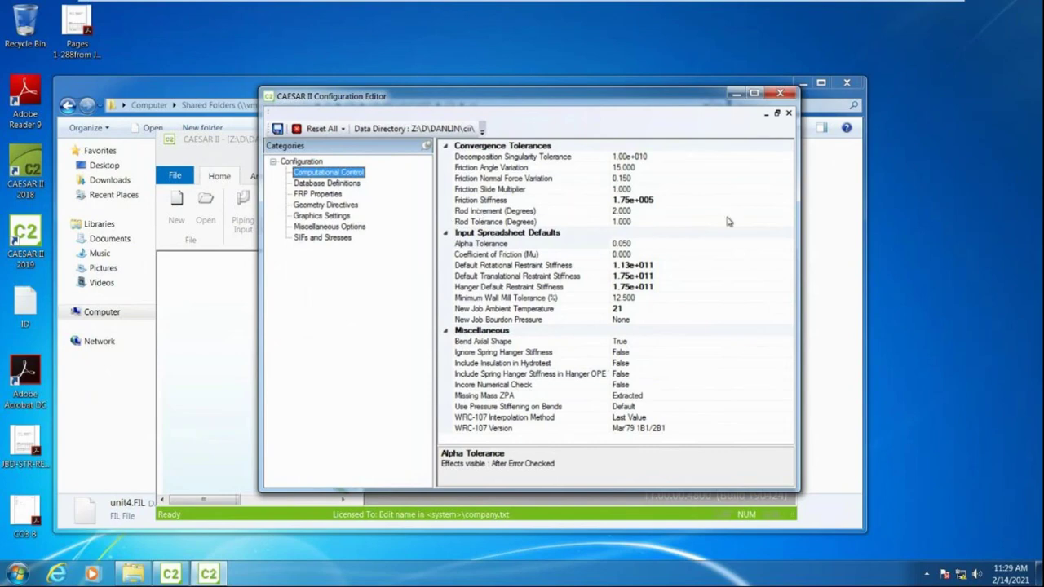
# Show the Database Definitions settings and arrange the windows to view them beside unit4.FIL in the folder
pyautogui.click(340, 183)
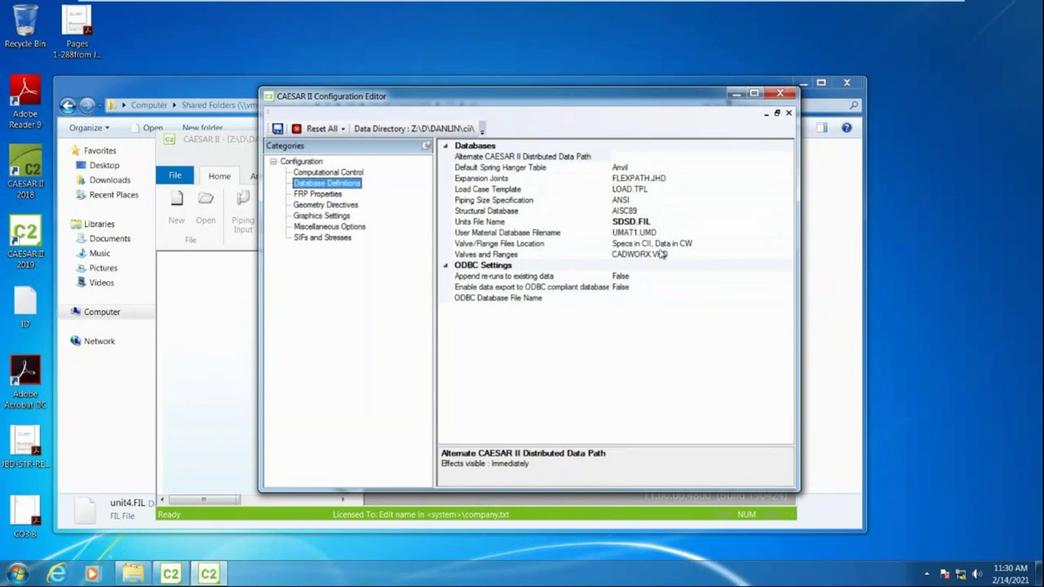
pyautogui.click(240, 145)
pyautogui.moveTo(478, 155); pyautogui.dragTo(613, 290)
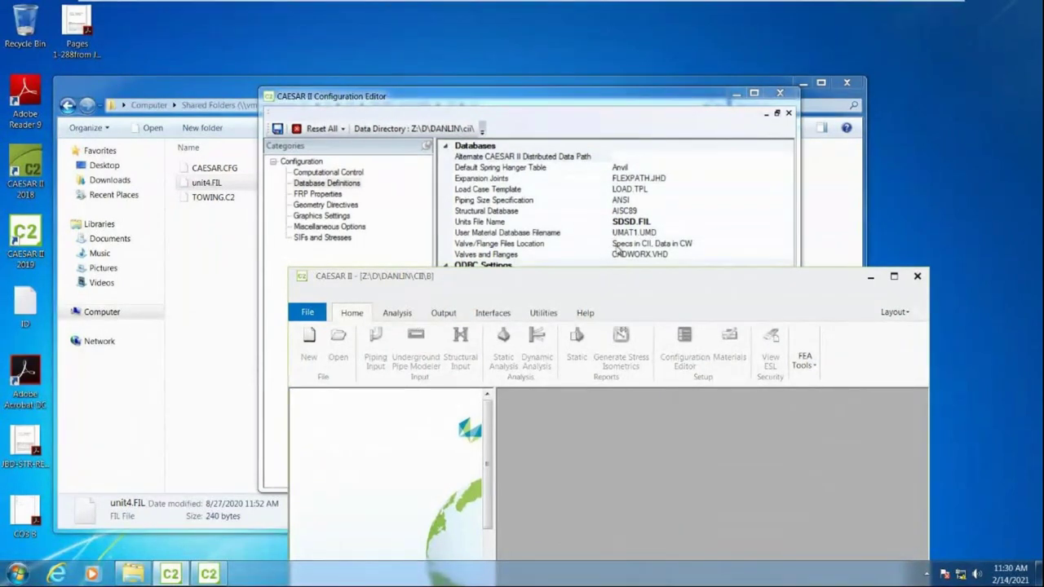
pyautogui.moveTo(619, 281); pyautogui.dragTo(494, 278)
pyautogui.click(640, 84)
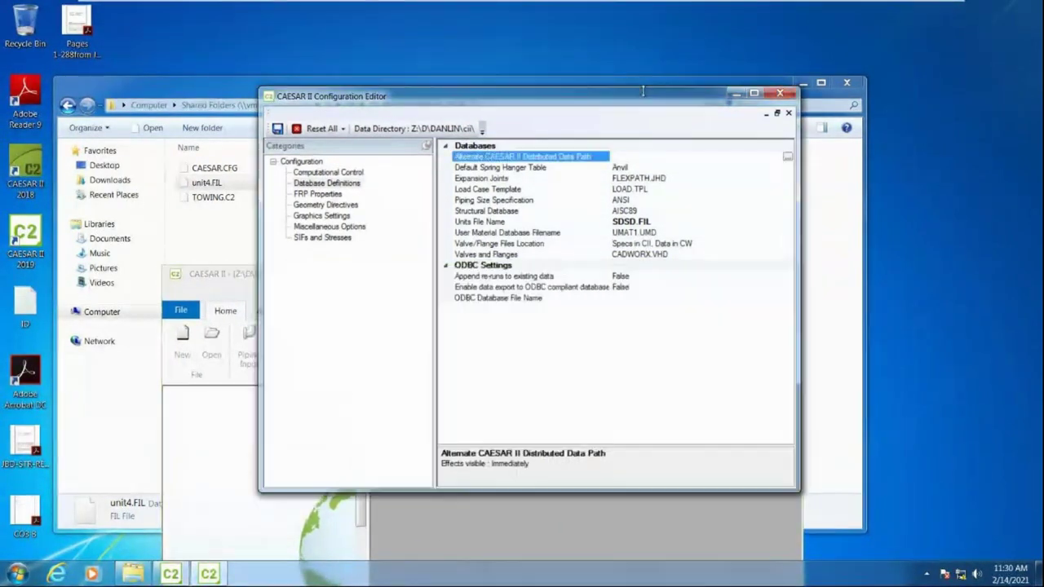
# Check the available units files, pick SDSD.FIL again and close the Configuration Editor without saving
pyautogui.click(677, 221)
pyautogui.click(787, 222)
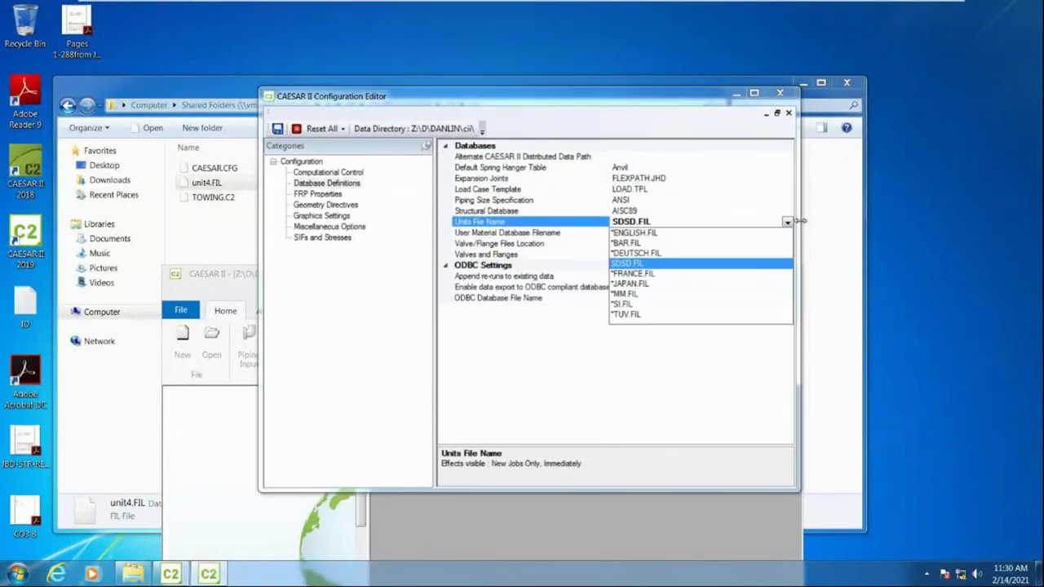
pyautogui.click(646, 265)
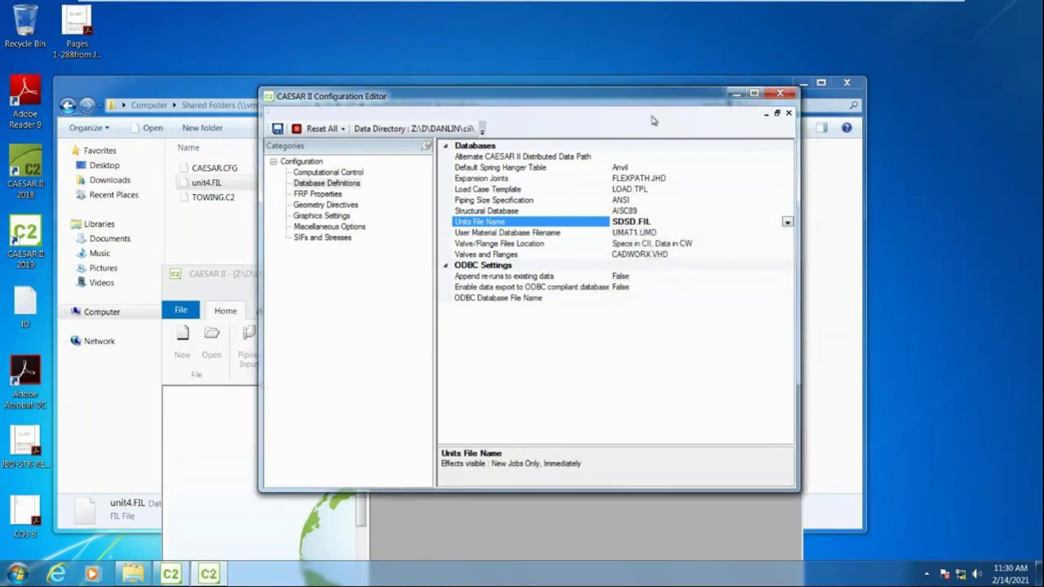
pyautogui.click(780, 93)
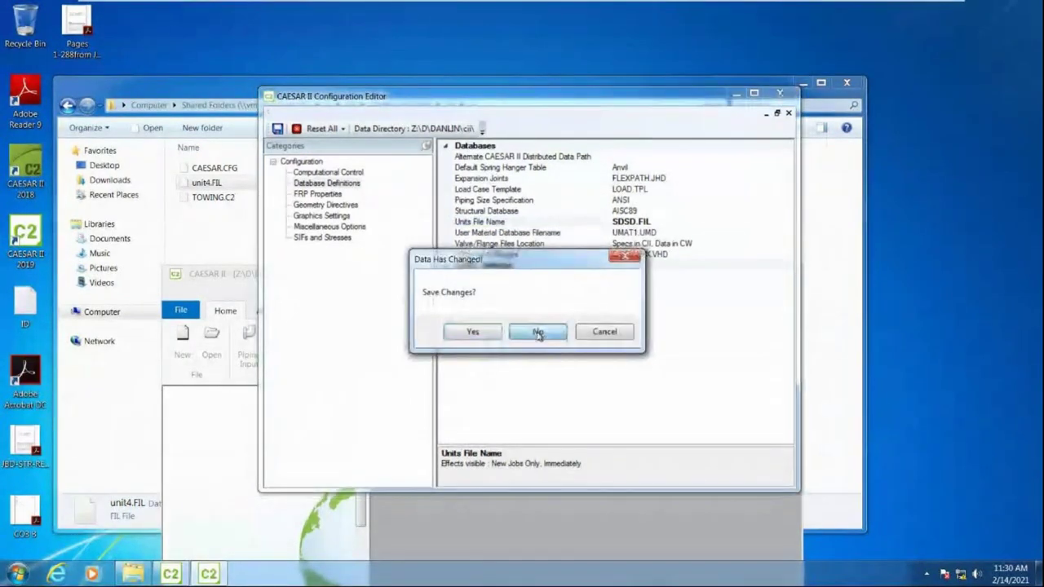
pyautogui.click(538, 332)
pyautogui.click(229, 206)
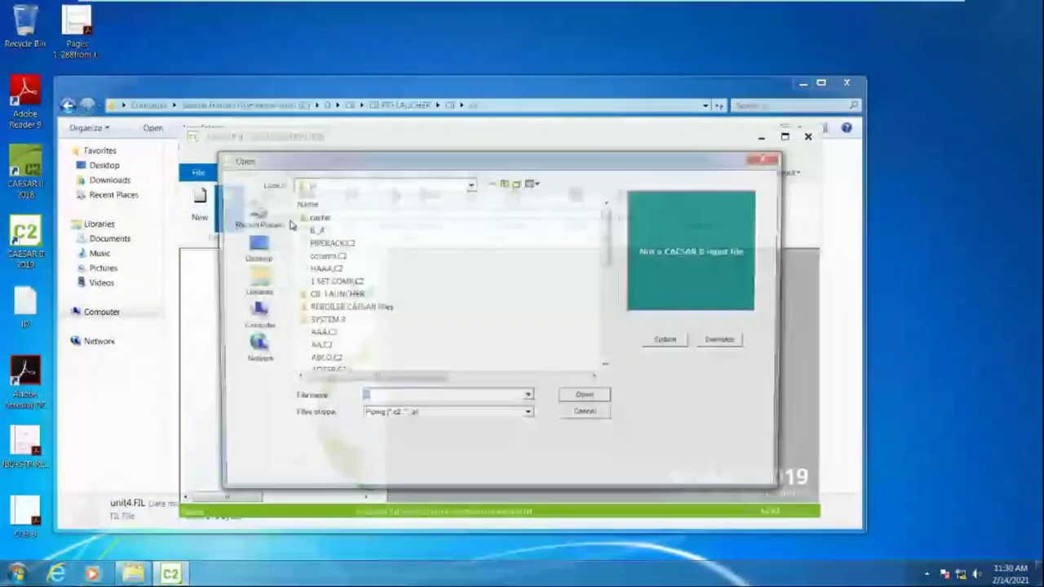
pyautogui.click(775, 157)
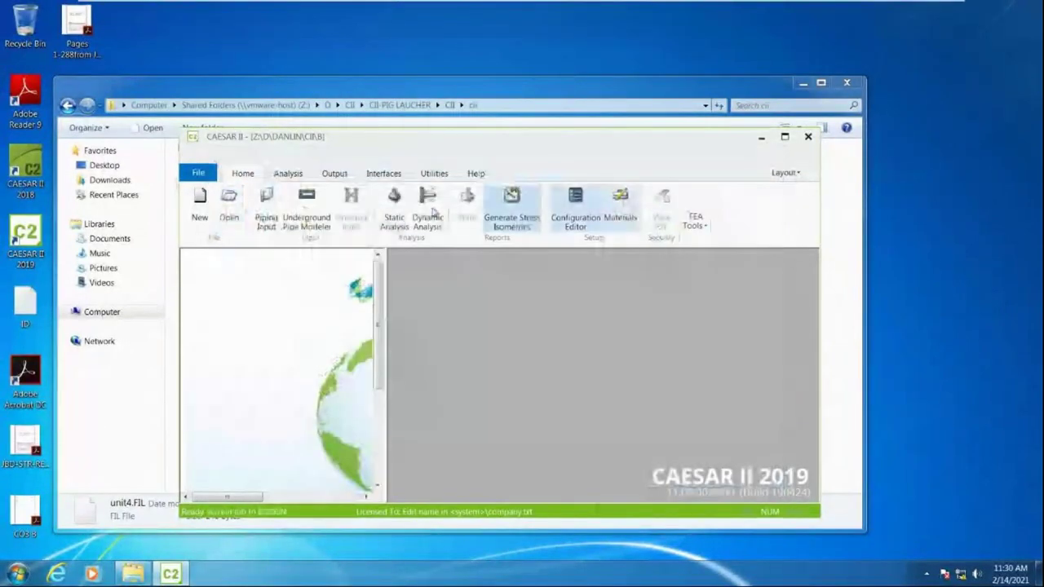
# Create a new piping input job named FFF in Z:\D\DANLIN\cii and accept the SI (mm) units review
pyautogui.click(200, 204)
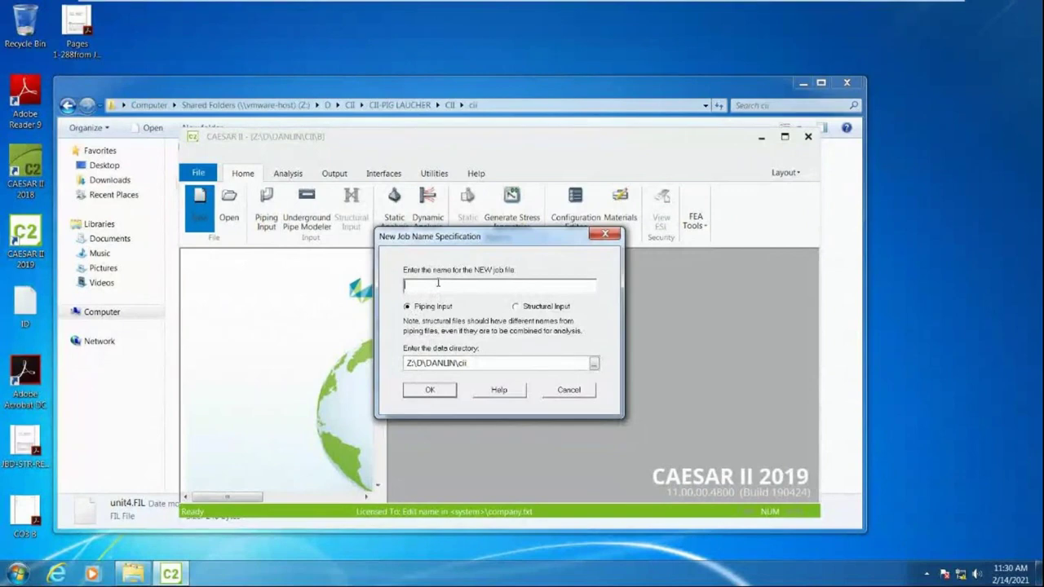
pyautogui.write('ff')
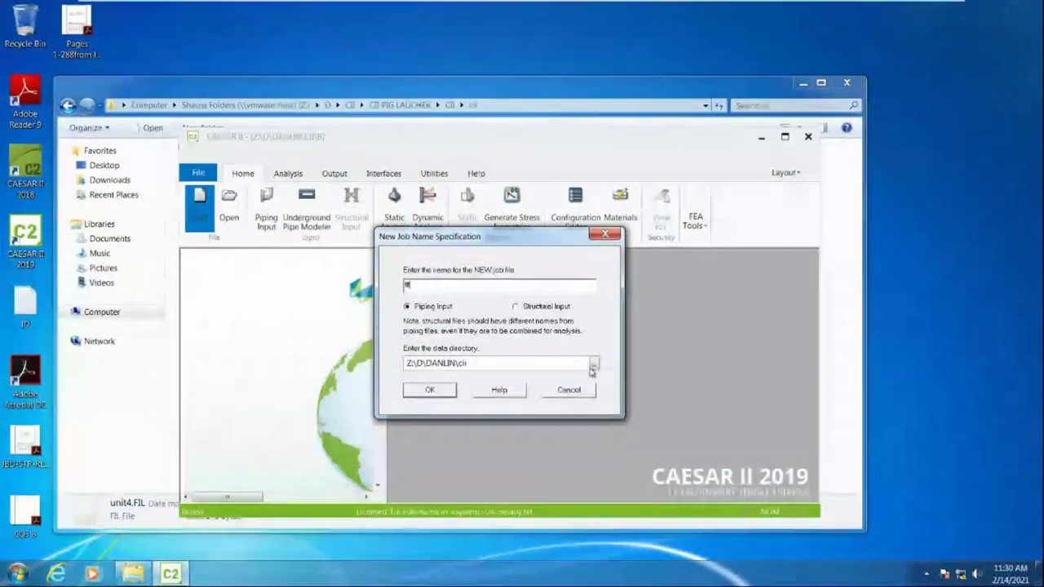
pyautogui.click(428, 390)
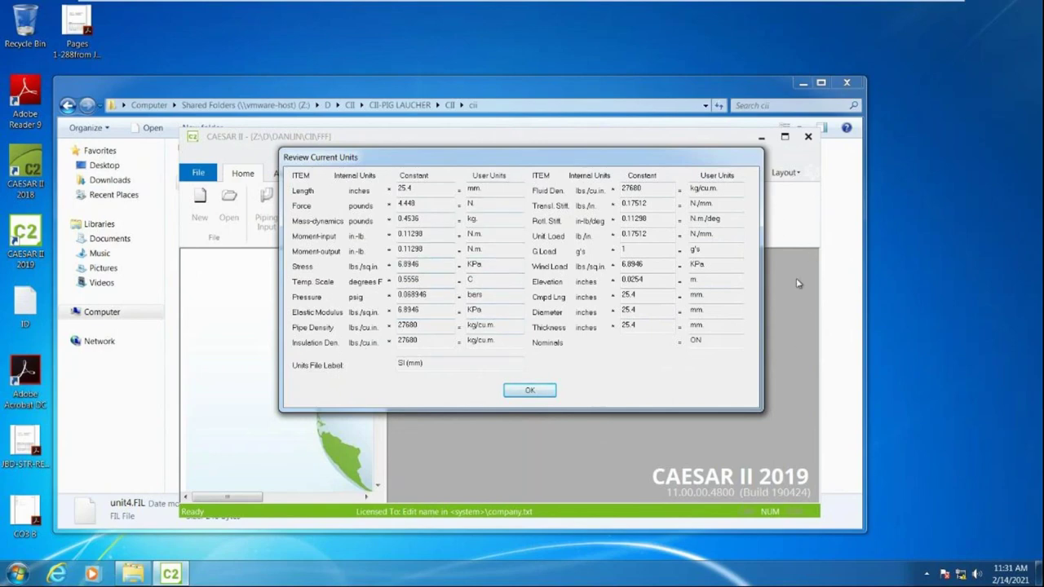
pyautogui.click(545, 392)
pyautogui.click(532, 393)
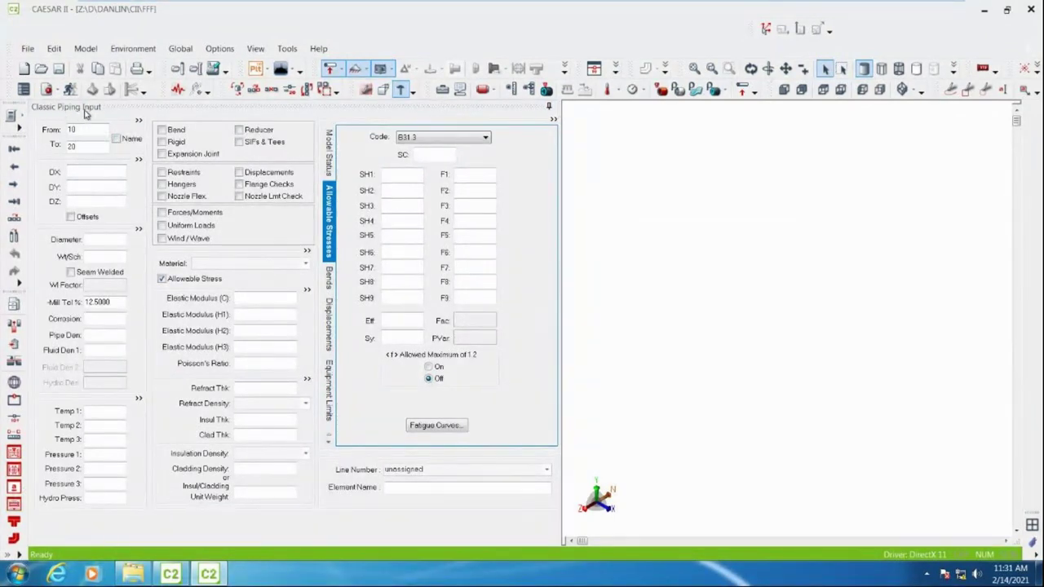
pyautogui.moveTo(133, 110)
pyautogui.mouseDown()
pyautogui.moveTo(161, 150)
pyautogui.moveTo(222, 185)
pyautogui.moveTo(139, 110)
pyautogui.mouseUp()
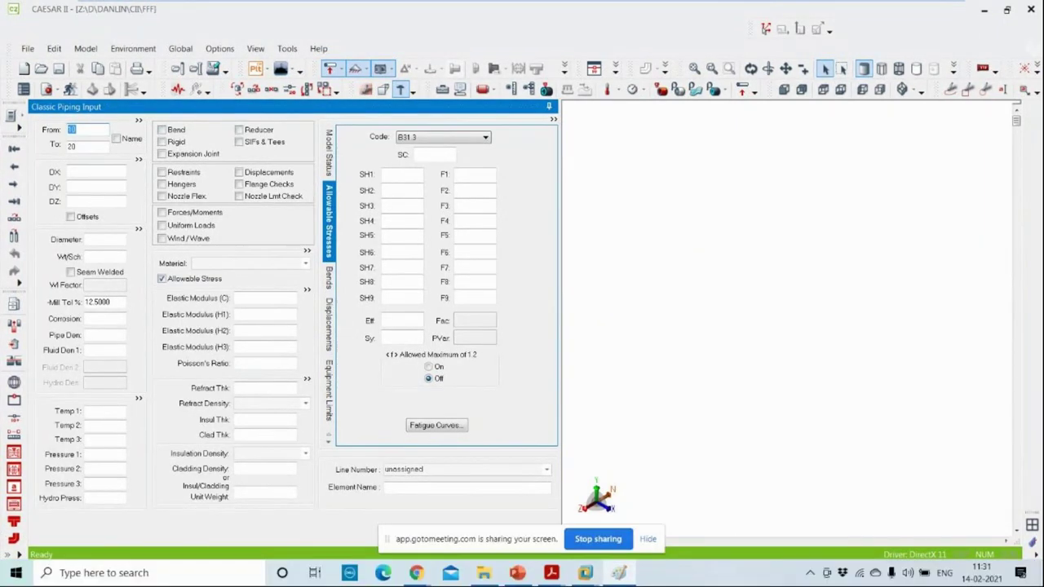
# Switch to Paint and draw four connected pipe-route lines: up-slope, down-slope, a vertical riser about 524 px tall, and a descending run
pyautogui.hotkey('alt', 'Tab')
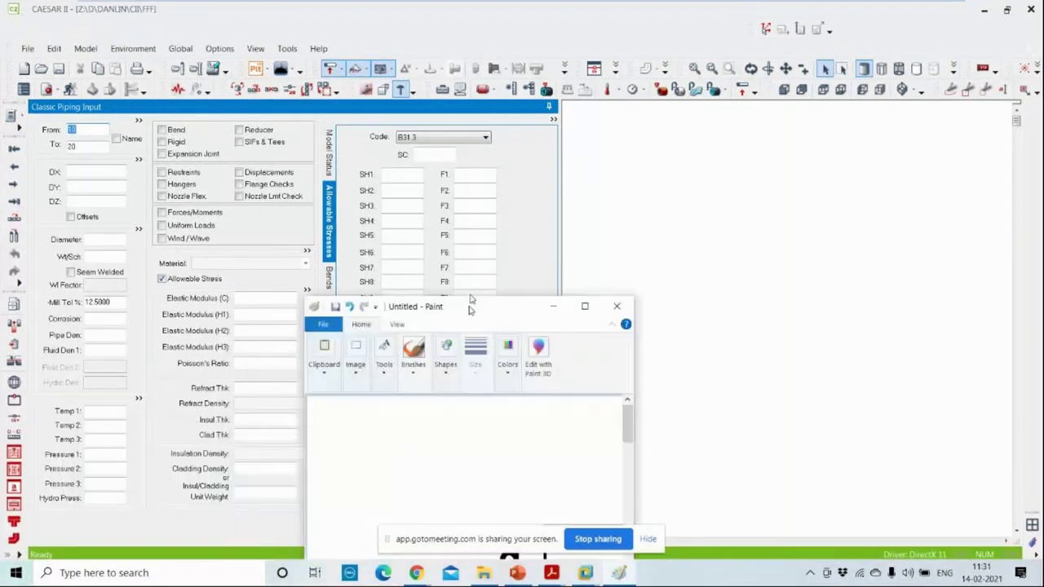
pyautogui.moveTo(468, 108)
pyautogui.mouseDown()
pyautogui.moveTo(444, 35)
pyautogui.moveTo(554, 40)
pyautogui.mouseUp()
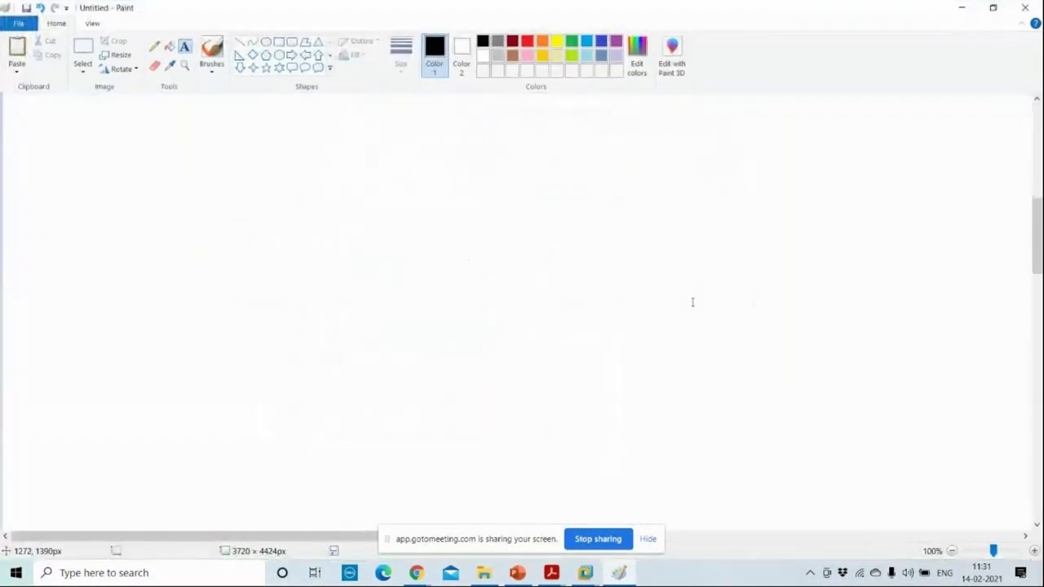
pyautogui.click(240, 41)
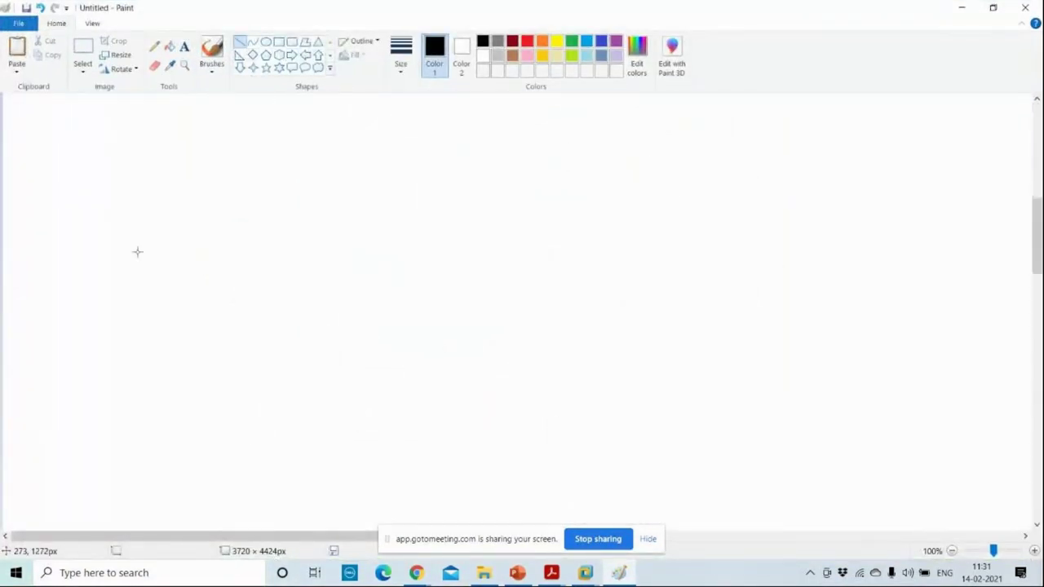
pyautogui.moveTo(85, 396); pyautogui.dragTo(299, 285)
pyautogui.moveTo(575, 462); pyautogui.dragTo(299, 285)
pyautogui.moveTo(577, 177); pyautogui.dragTo(577, 463)
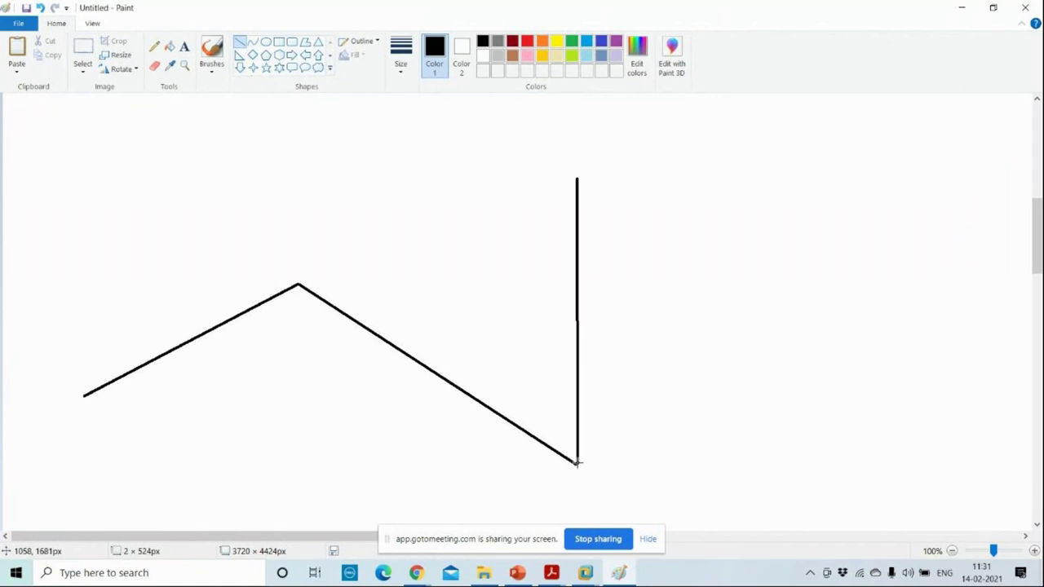
pyautogui.click(615, 204)
pyautogui.moveTo(577, 178); pyautogui.dragTo(716, 293)
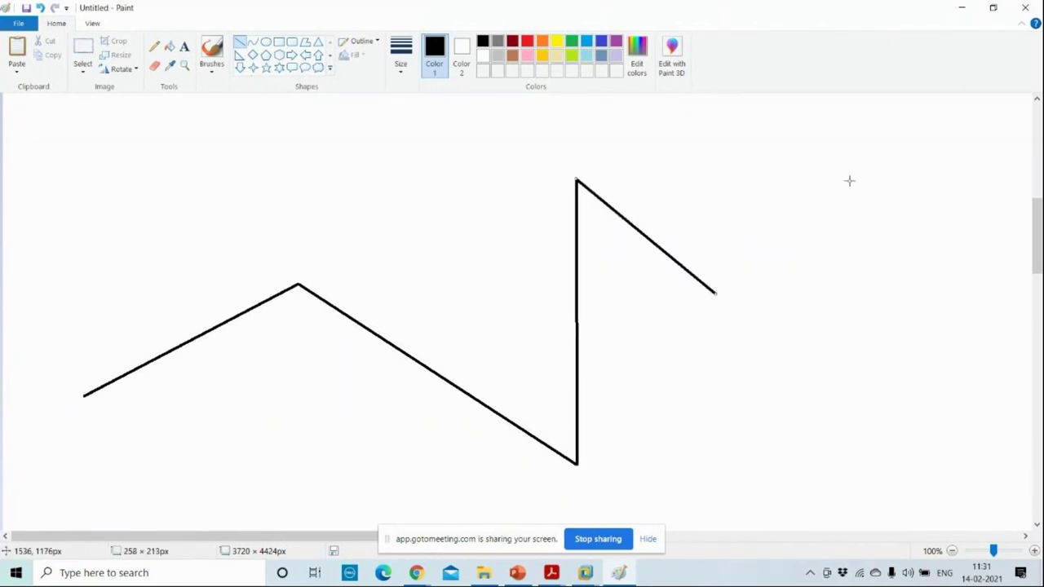
# Extend the pipe route with a rising line, a vertical drop and a short end line about 190 px wide
pyautogui.moveTo(962, 163); pyautogui.dragTo(716, 293)
pyautogui.click(961, 237)
pyautogui.moveTo(963, 165)
pyautogui.mouseDown()
pyautogui.moveTo(976, 300)
pyautogui.moveTo(958, 382)
pyautogui.mouseUp()
pyautogui.click(903, 391)
pyautogui.moveTo(854, 421); pyautogui.dragTo(958, 383)
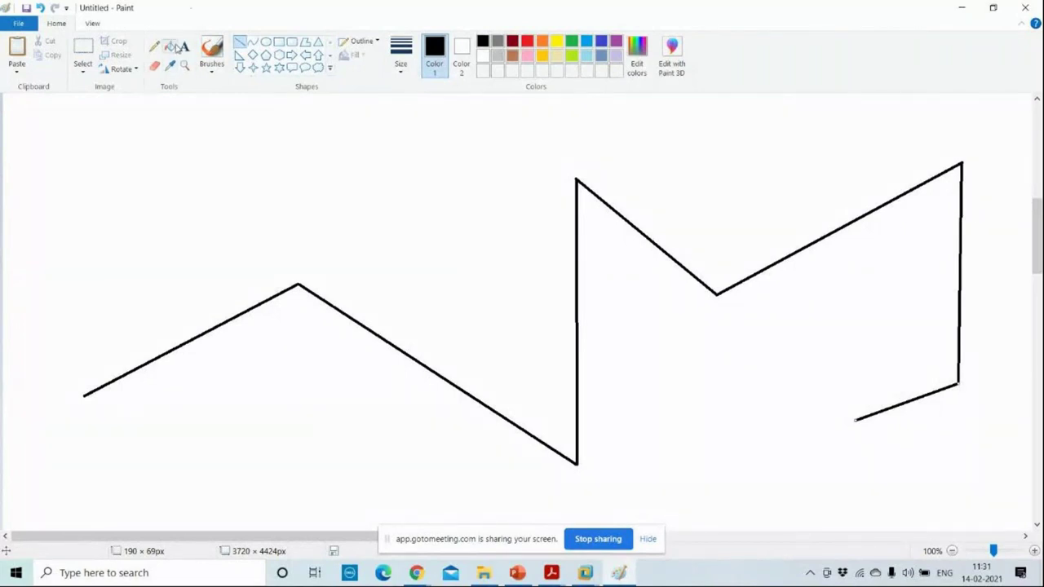
# Draw narrow rectangles about 60 px tall as flanges at both ends of the pipe route
pyautogui.moveTo(75, 373); pyautogui.dragTo(74, 400)
pyautogui.hotkey('ctrl', 'z')
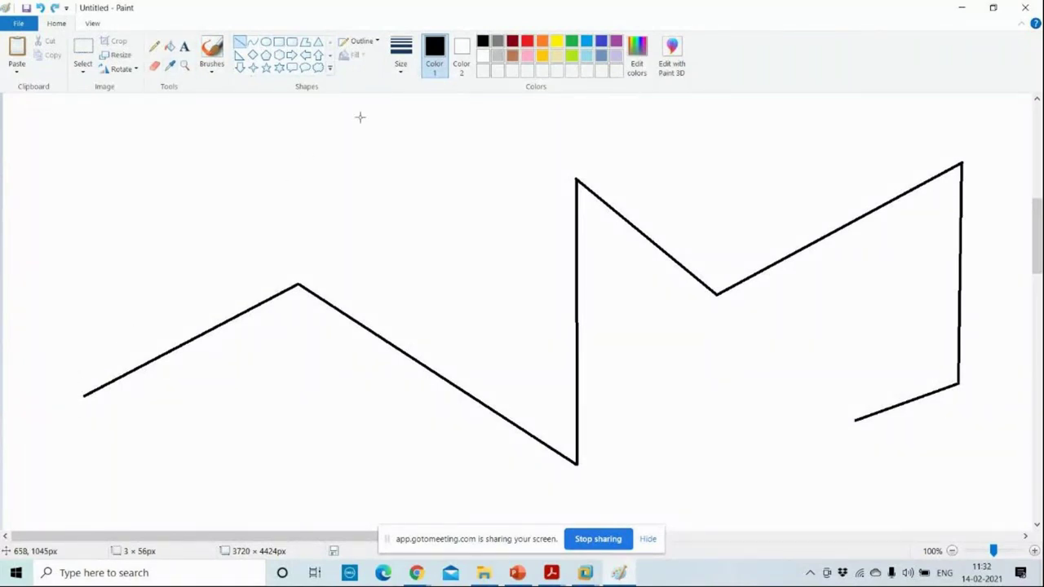
pyautogui.click(279, 42)
pyautogui.moveTo(75, 381); pyautogui.dragTo(83, 413)
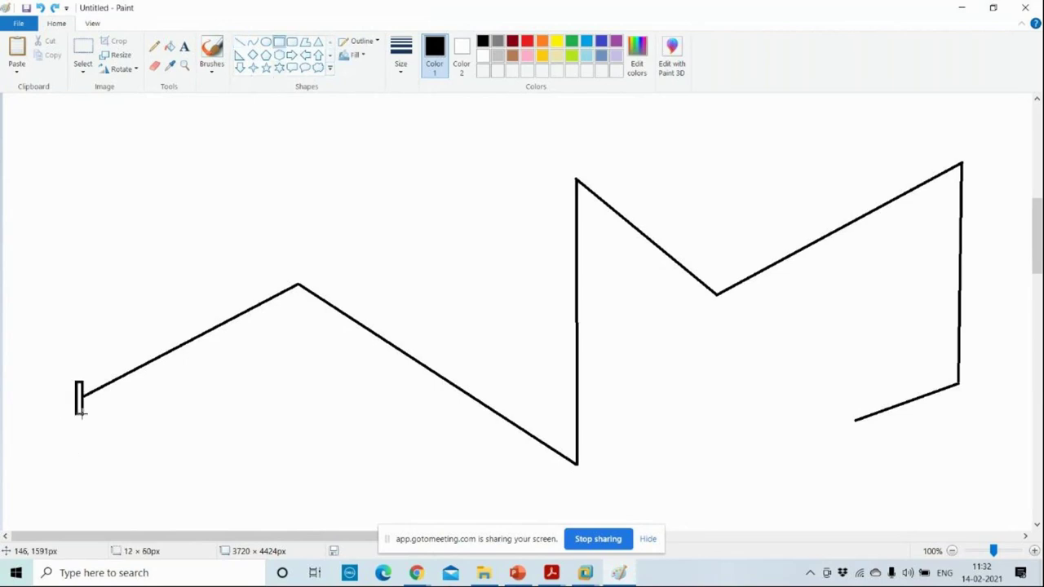
pyautogui.moveTo(849, 401); pyautogui.dragTo(857, 437)
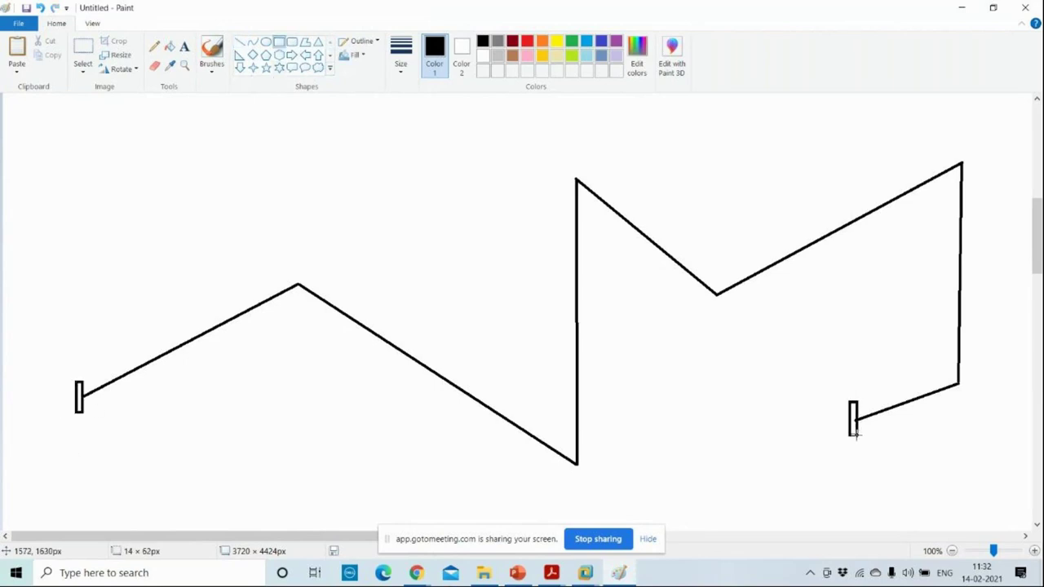
pyautogui.moveTo(389, 330); pyautogui.dragTo(447, 378)
pyautogui.moveTo(428, 332); pyautogui.dragTo(421, 357)
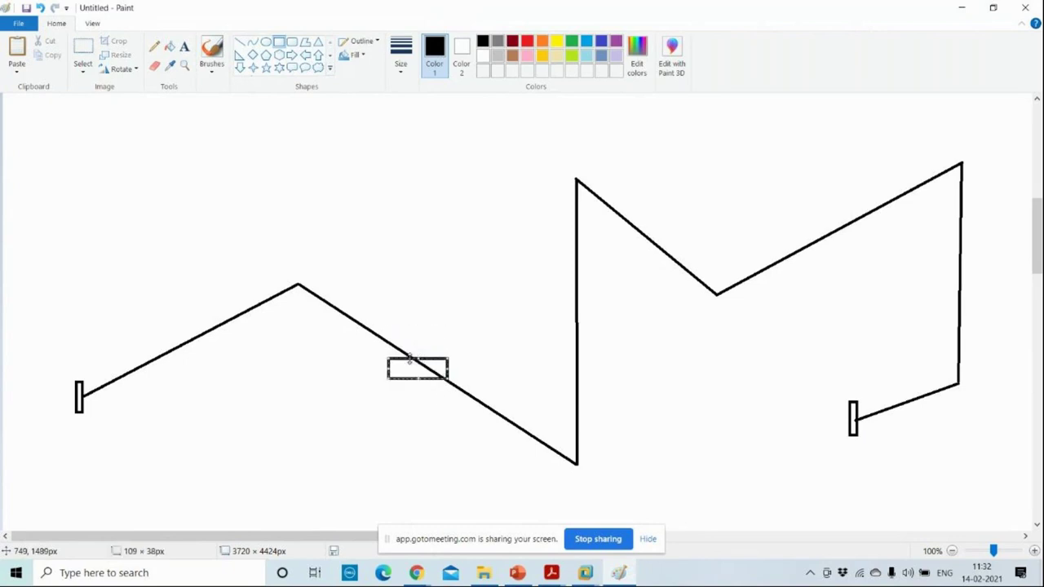
pyautogui.press('Delete')
# Sketch a valve symbol with a T-shaped handle freehand on the middle of the second pipe run
pyautogui.click(155, 46)
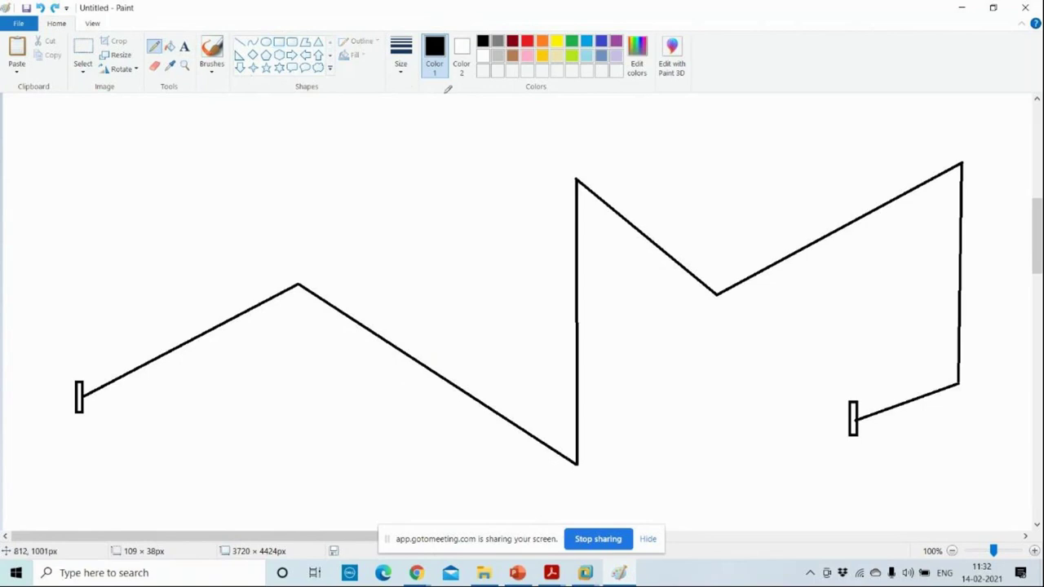
pyautogui.click(406, 74)
pyautogui.click(415, 168)
pyautogui.moveTo(406, 340); pyautogui.dragTo(448, 369)
pyautogui.moveTo(408, 341)
pyautogui.mouseDown()
pyautogui.moveTo(400, 365)
pyautogui.moveTo(436, 386)
pyautogui.moveTo(426, 341)
pyautogui.moveTo(442, 341)
pyautogui.mouseUp()
pyautogui.moveTo(651, 226); pyautogui.dragTo(653, 235)
pyautogui.hotkey('ctrl', 'z')
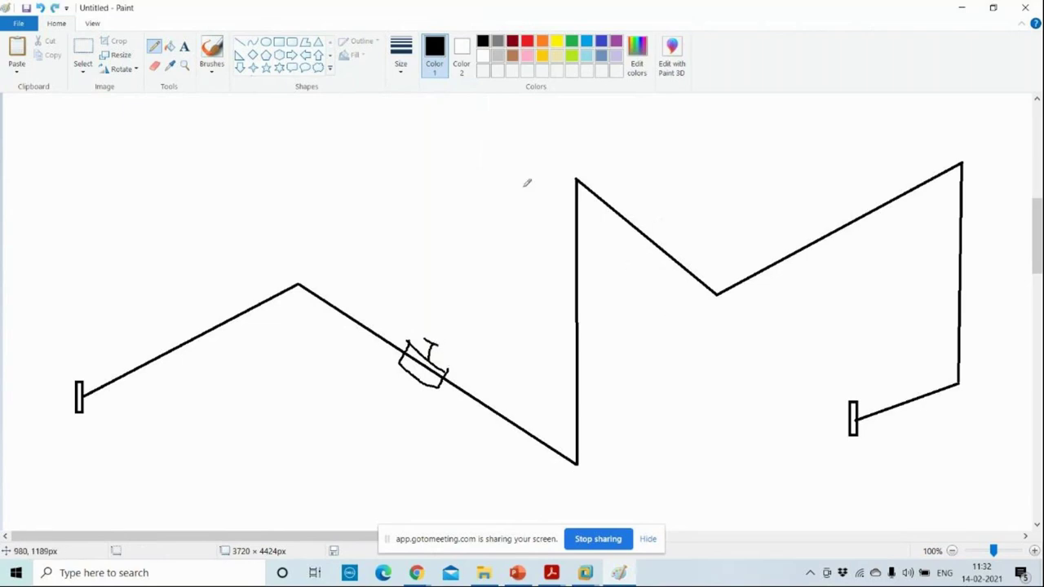
# Draw a tapered reducer symbol from straight lines on the descending run after the vertical riser
pyautogui.click(240, 41)
pyautogui.moveTo(639, 218)
pyautogui.mouseDown()
pyautogui.moveTo(637, 243)
pyautogui.moveTo(670, 271)
pyautogui.mouseUp()
pyautogui.moveTo(640, 221)
pyautogui.mouseDown()
pyautogui.moveTo(676, 255)
pyautogui.moveTo(658, 256)
pyautogui.moveTo(676, 273)
pyautogui.moveTo(632, 246)
pyautogui.moveTo(640, 220)
pyautogui.mouseUp()
pyautogui.click(691, 209)
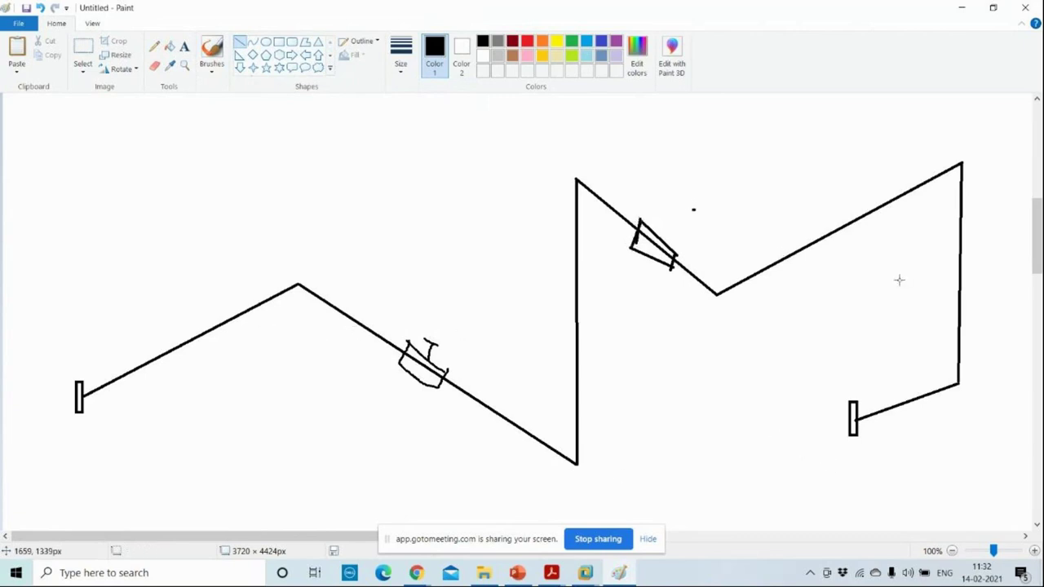
# Draw a branch off the first run with a vertical drop about 235 px long, a sloping line and an end flange
pyautogui.moveTo(215, 328); pyautogui.dragTo(214, 454)
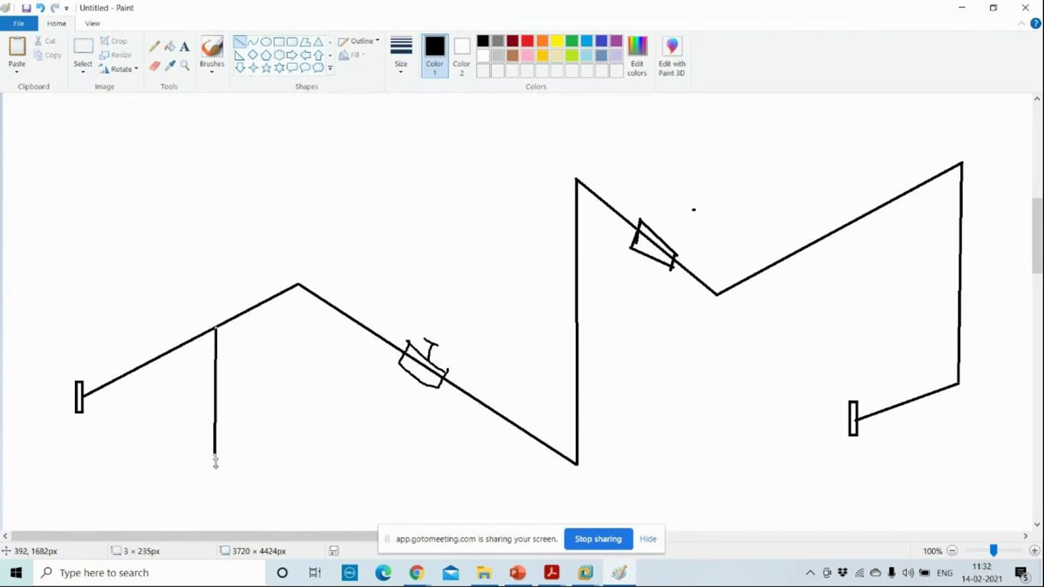
pyautogui.moveTo(313, 516); pyautogui.dragTo(214, 454)
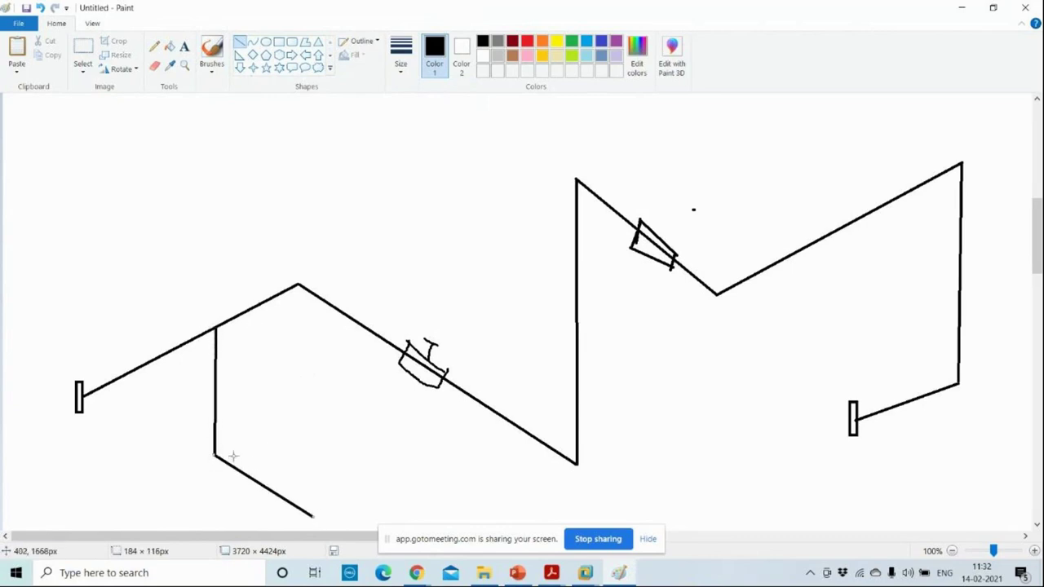
pyautogui.click(318, 510)
pyautogui.click(278, 42)
pyautogui.moveTo(313, 502); pyautogui.dragTo(320, 527)
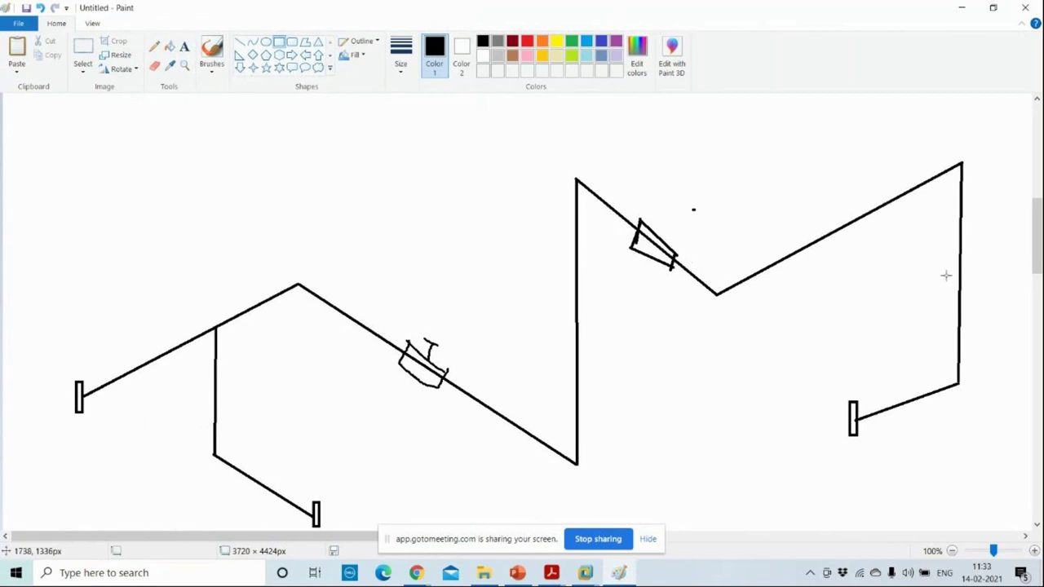
# Add a text note reading 4" sch 80 above the valve, with the font size set to 22
pyautogui.scroll(-3, 946, 275)
pyautogui.scroll(3, 683, 223)
pyautogui.click(184, 46)
pyautogui.click(369, 305)
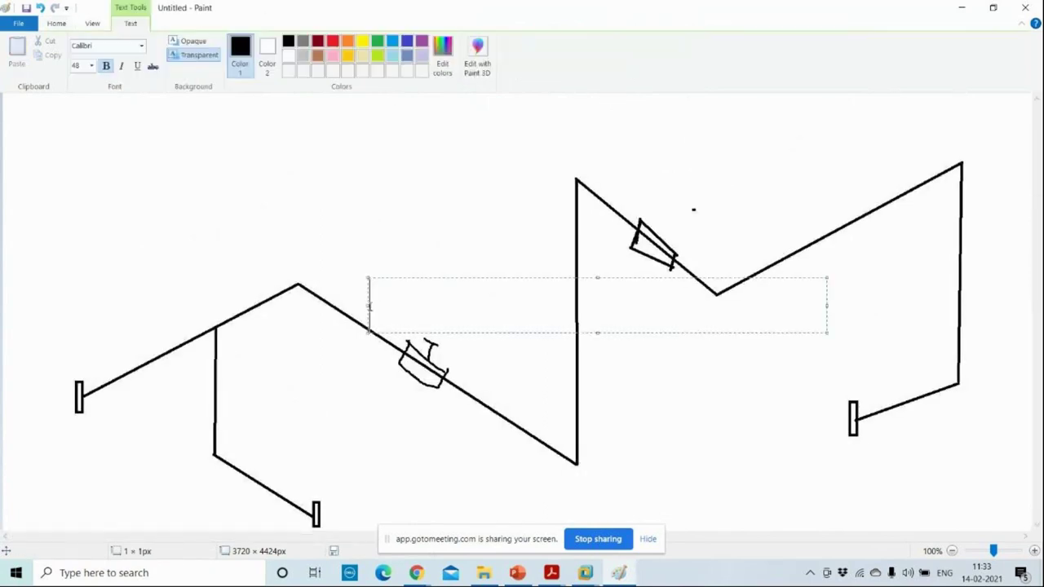
pyautogui.write('4\'"')
pyautogui.press('BackSpace')
pyautogui.hotkey('ctrl', 'a')
pyautogui.click(91, 66)
pyautogui.click(84, 166)
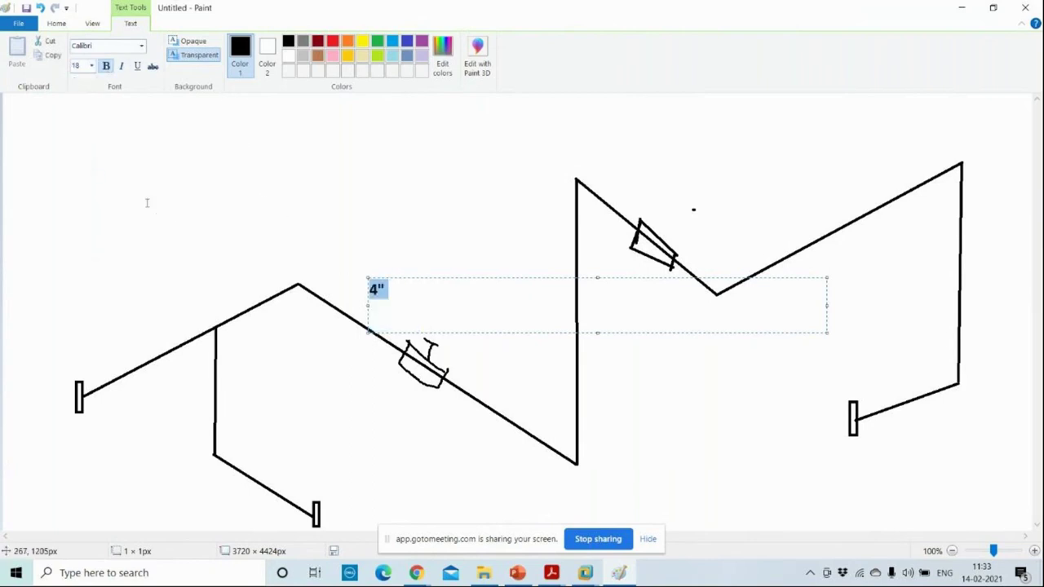
pyautogui.click(91, 67)
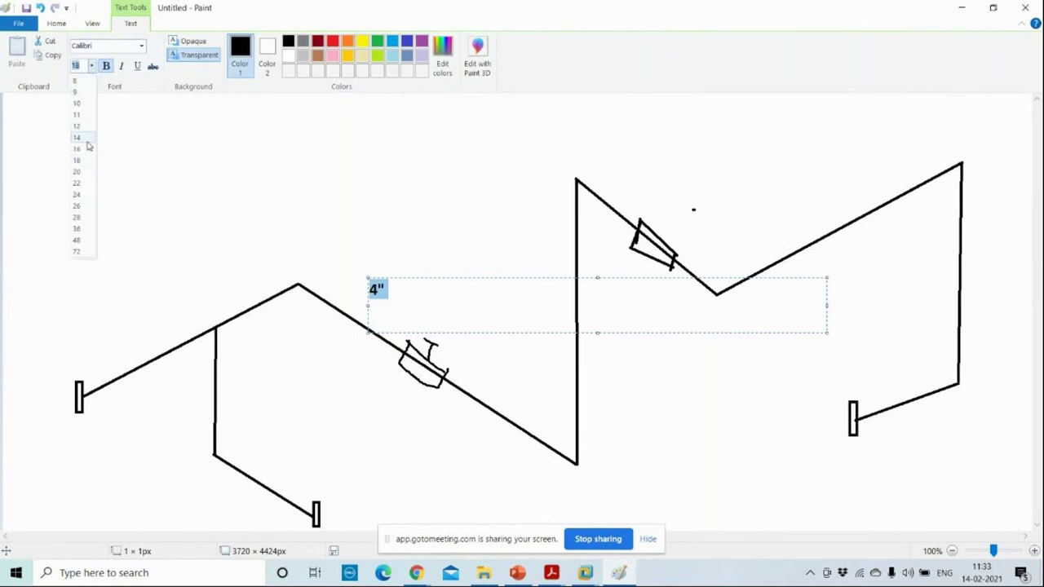
pyautogui.click(83, 187)
pyautogui.click(427, 284)
pyautogui.write('sch 80 ')
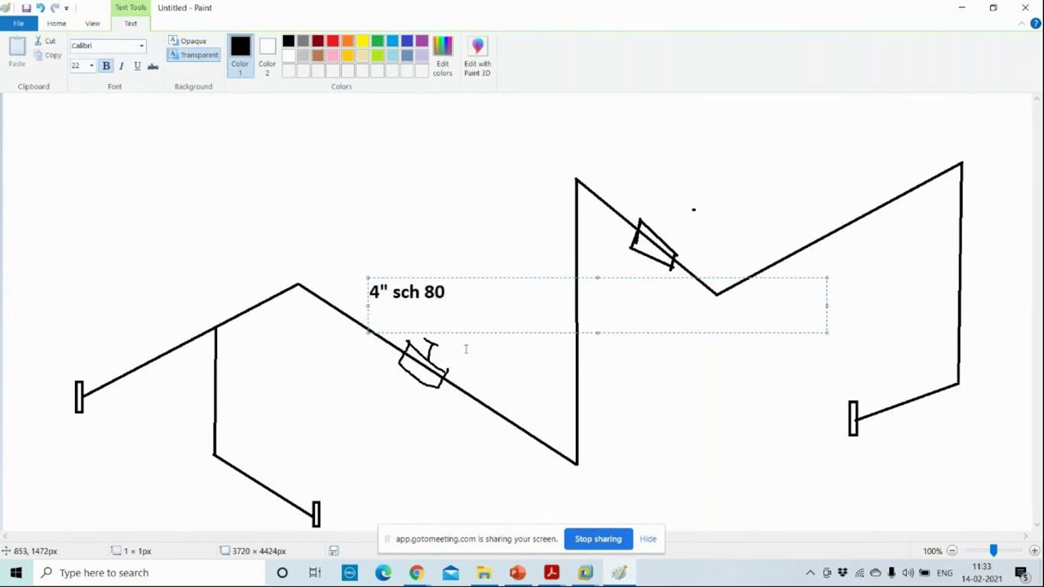
# Add the material line 106 gr B to the note and move the text box higher above the valve
pyautogui.write('107')
pyautogui.press('BackSpace')
pyautogui.write('6 gr ')
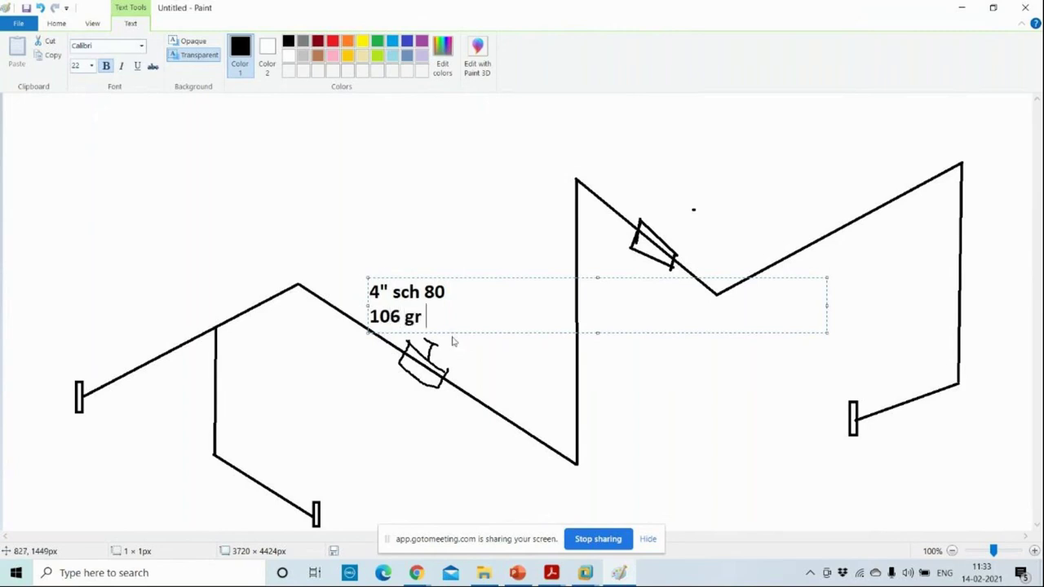
pyautogui.write('B')
pyautogui.press('Return')
pyautogui.moveTo(459, 274); pyautogui.dragTo(446, 227)
# Add the line temp=150C below the material in the note
pyautogui.write('t')
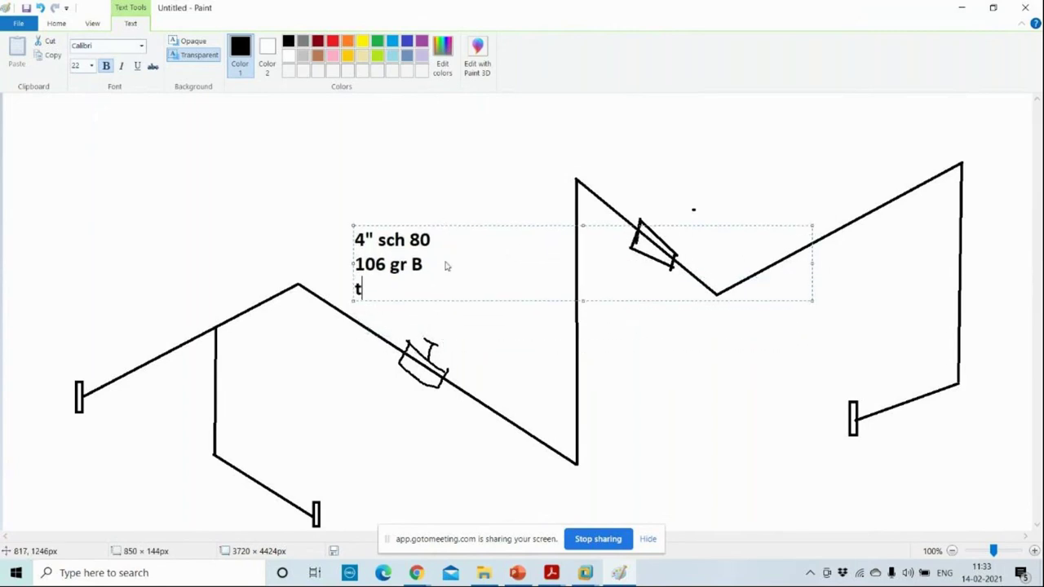
pyautogui.write('emp=150')
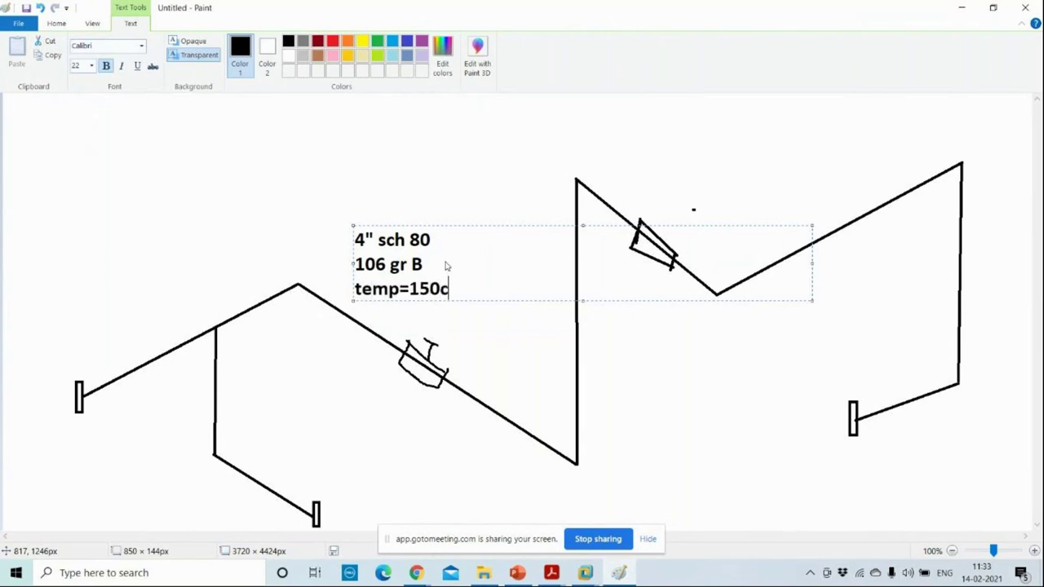
pyautogui.write('C')
pyautogui.press('Return')
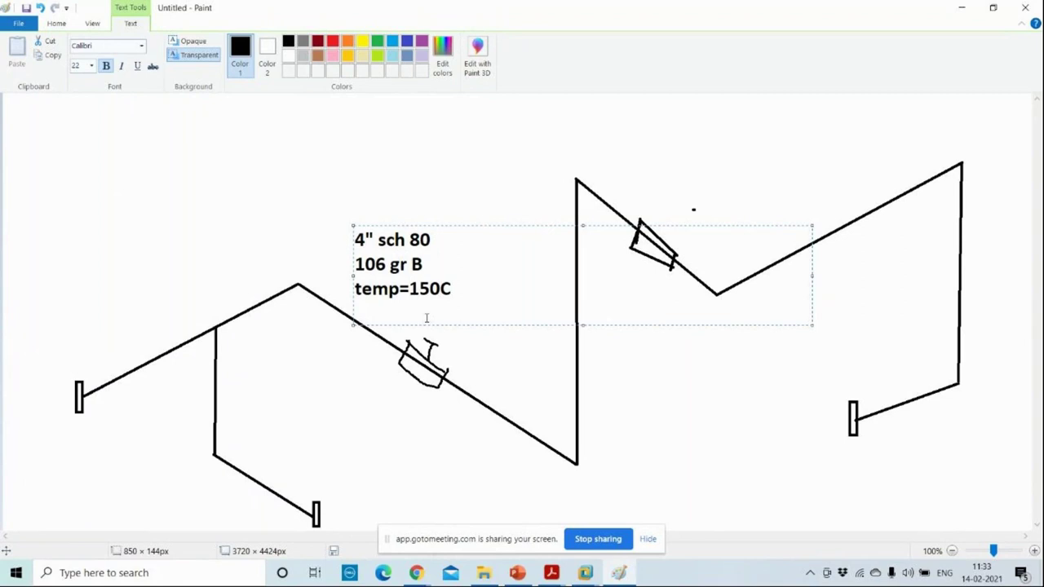
# Reword the temperature line in the note as design temp=150C
pyautogui.press('Delete')
pyautogui.write('d')
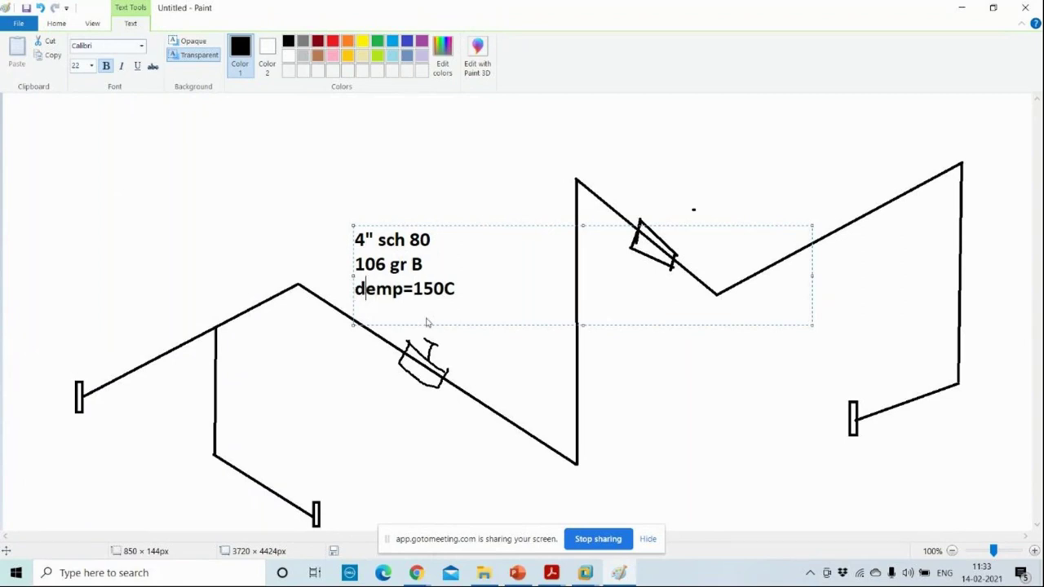
pyautogui.press('Delete')
pyautogui.press('Delete')
pyautogui.write('es')
pyautogui.press('Delete')
pyautogui.press('Delete')
pyautogui.press('Delete')
pyautogui.write('ign')
pyautogui.press('Delete')
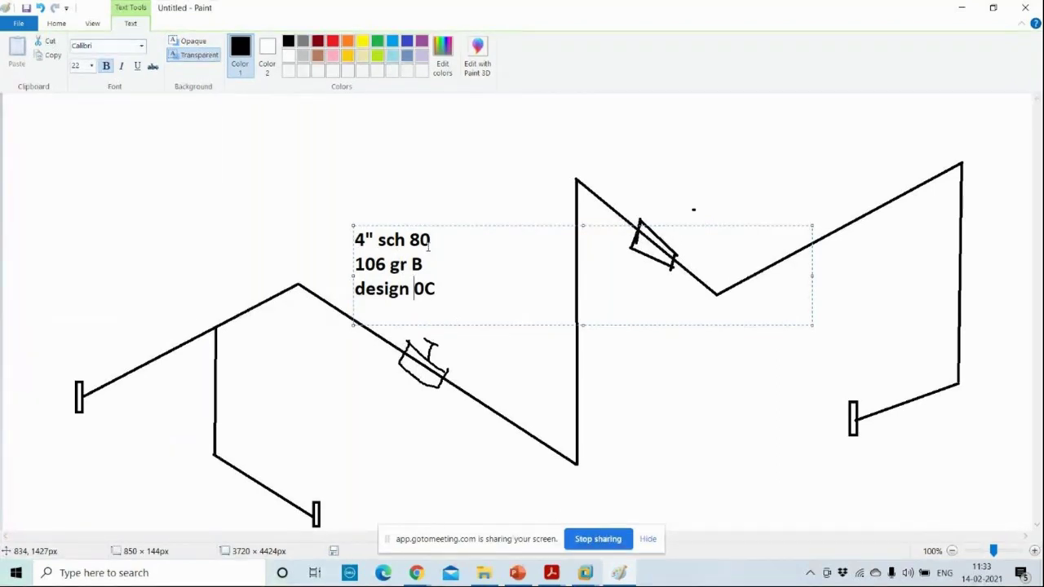
pyautogui.press('BackSpace')
pyautogui.press('BackSpace')
pyautogui.write('temp=150c')
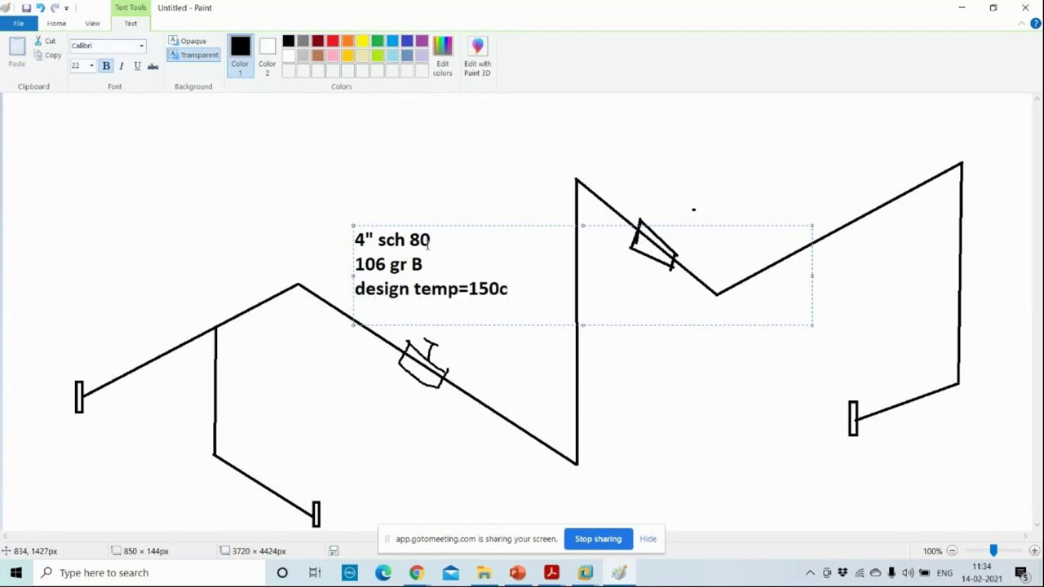
pyautogui.press('BackSpace')
pyautogui.write('C')
# Append the minimum temperature /-10C to the design temperature line and start a new line
pyautogui.press('Return')
pyautogui.press('BackSpace')
pyautogui.write('/')
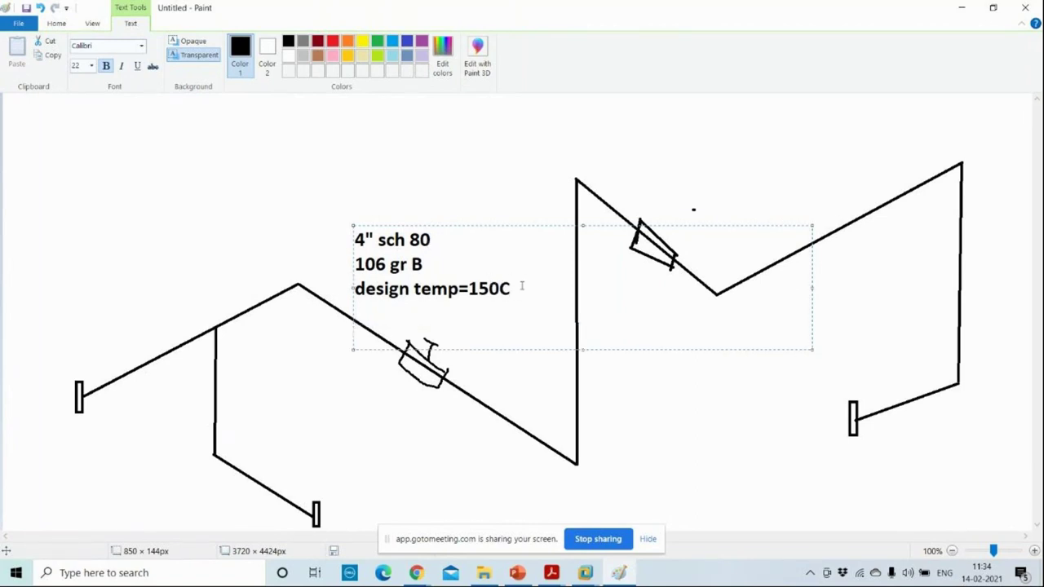
pyautogui.write('-10C')
pyautogui.press('Return')
# Add the design pressure line DPRESSURE = 3BAR to the note
pyautogui.write('DPRESSURE =')
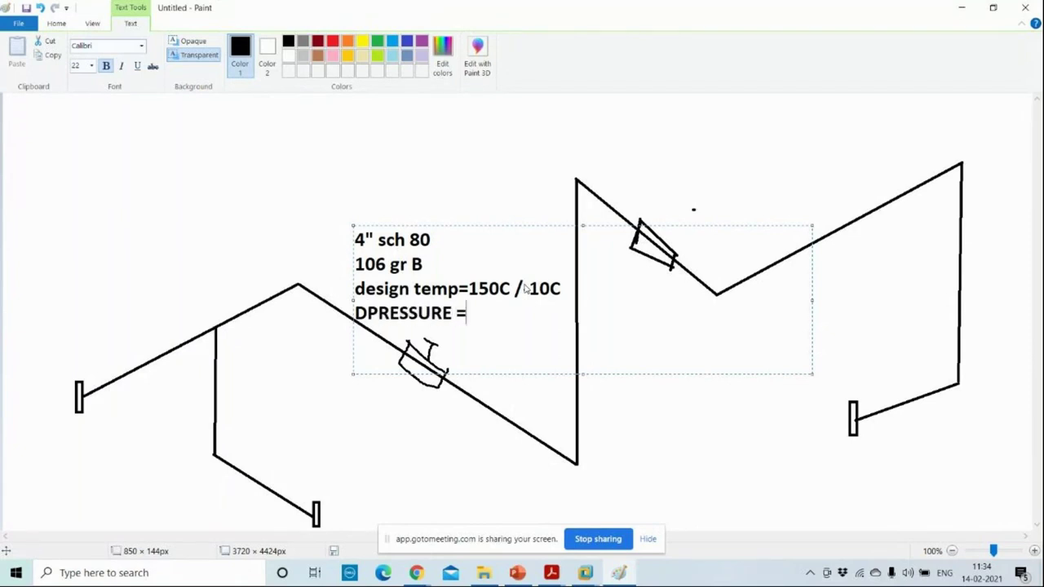
pyautogui.write(' 3BAR')
pyautogui.press('Return')
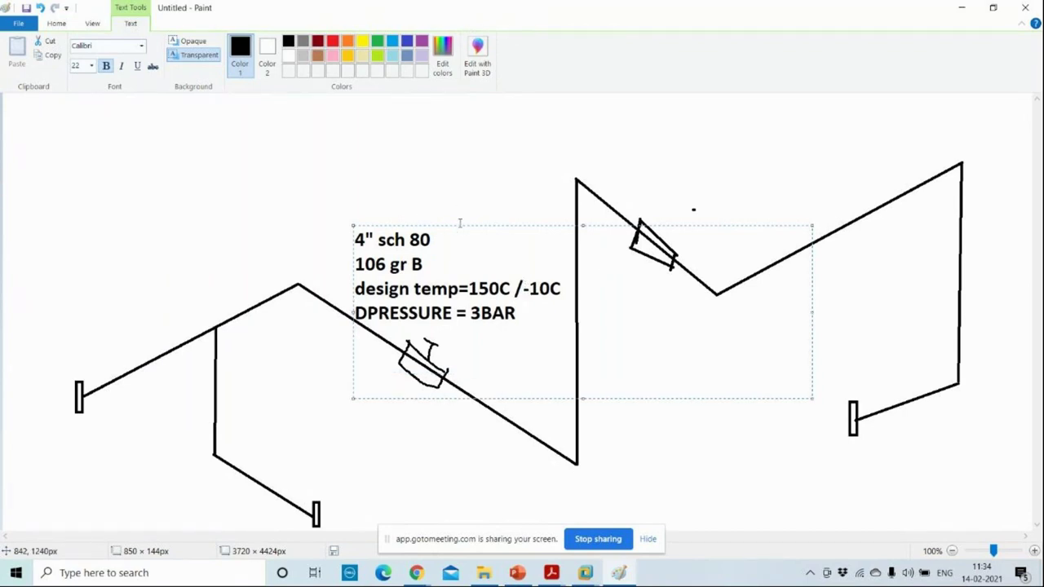
# Move the design data note to above the left pipe run and add the label 2"SCH 80 to the right of the reducer
pyautogui.moveTo(463, 225); pyautogui.dragTo(321, 188)
pyautogui.click(713, 368)
pyautogui.click(731, 245)
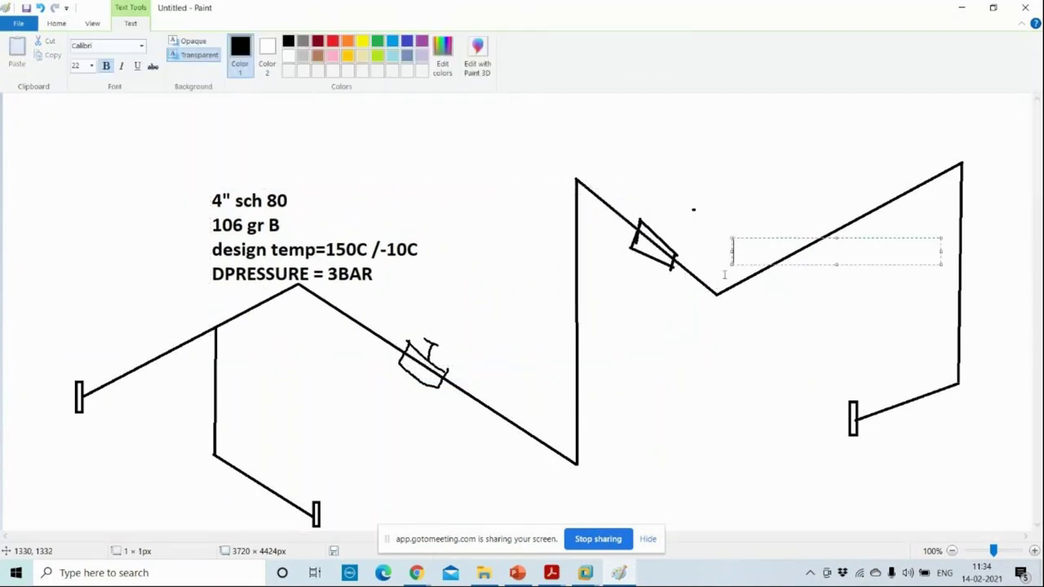
pyautogui.write('2"SCH 80')
pyautogui.click(824, 232)
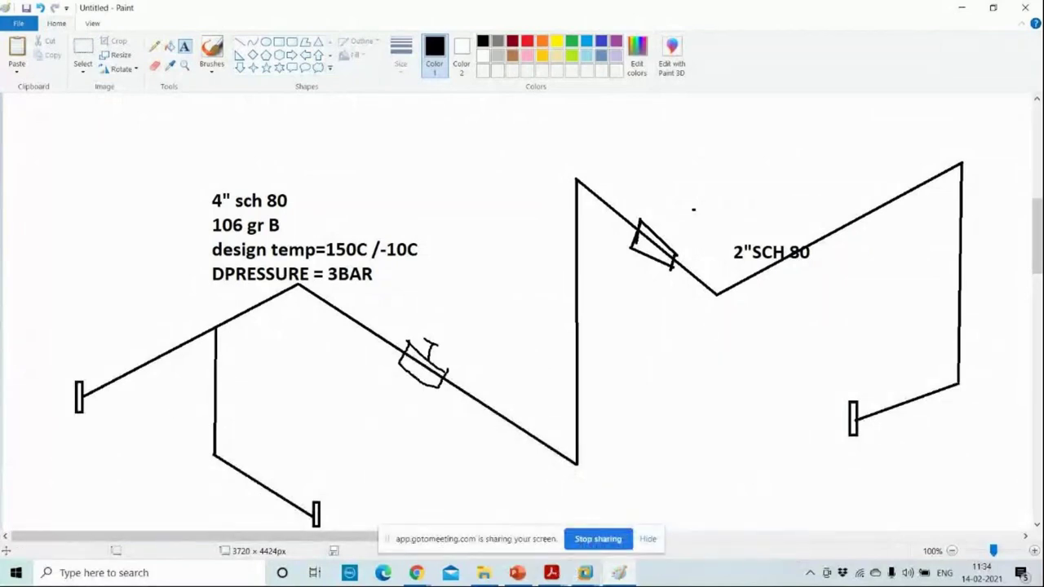
# Switch to Pipedata-Pro and look up the 4" weldneck flange with class 150#, RF face and schedule 80
pyautogui.click(619, 572)
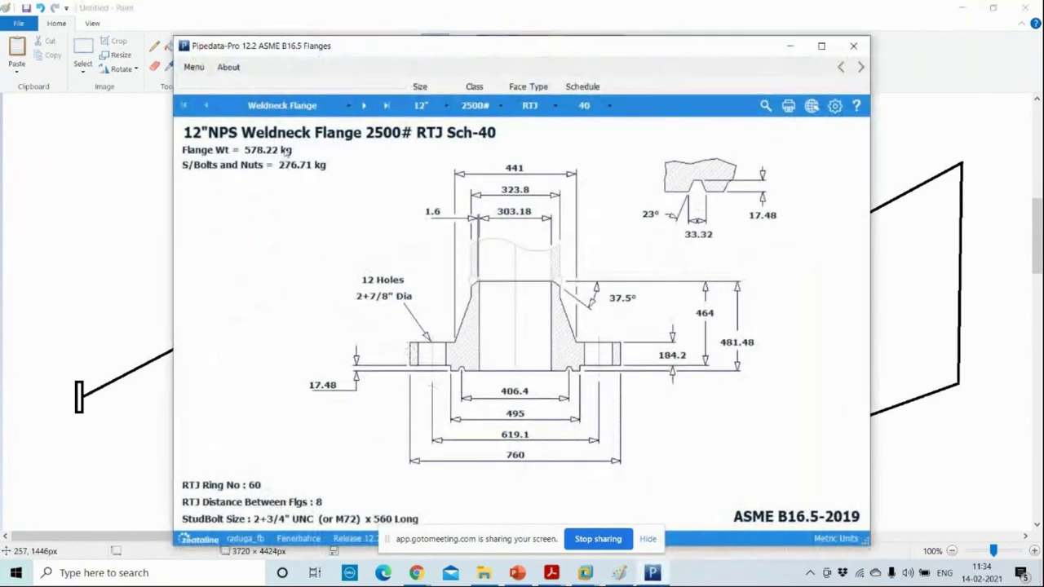
pyautogui.click(428, 106)
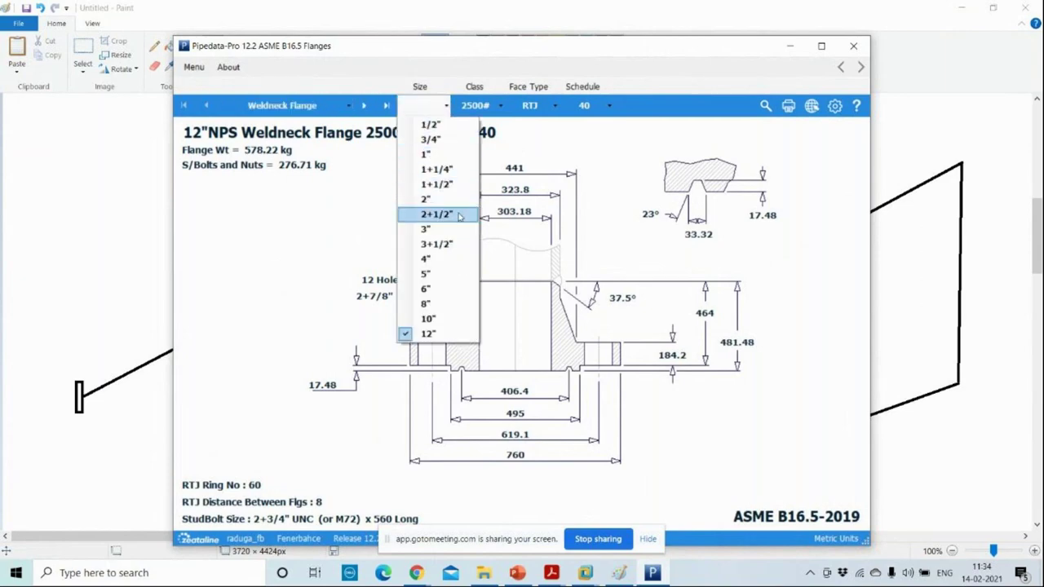
pyautogui.click(426, 259)
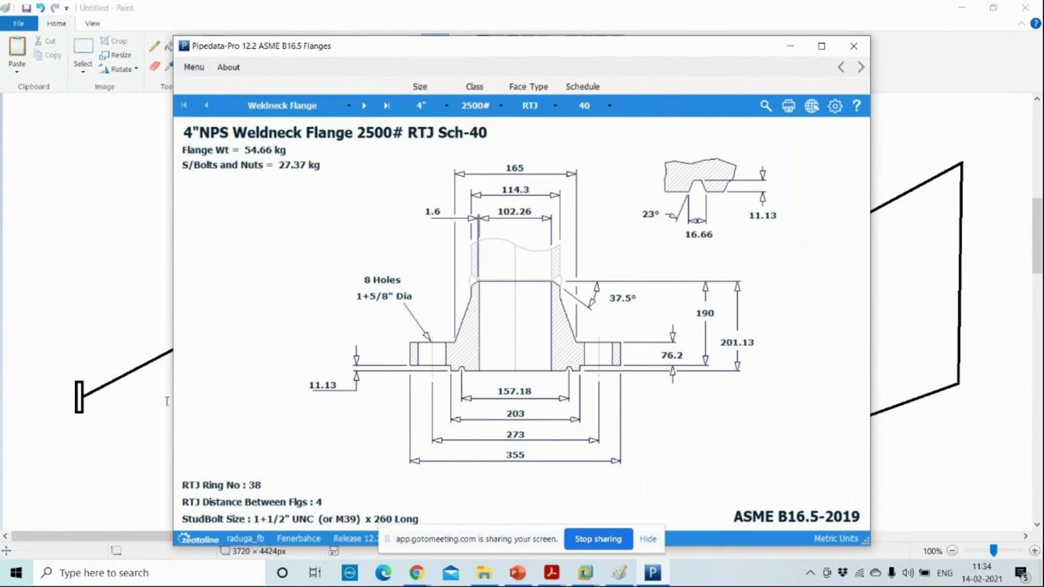
pyautogui.click(645, 541)
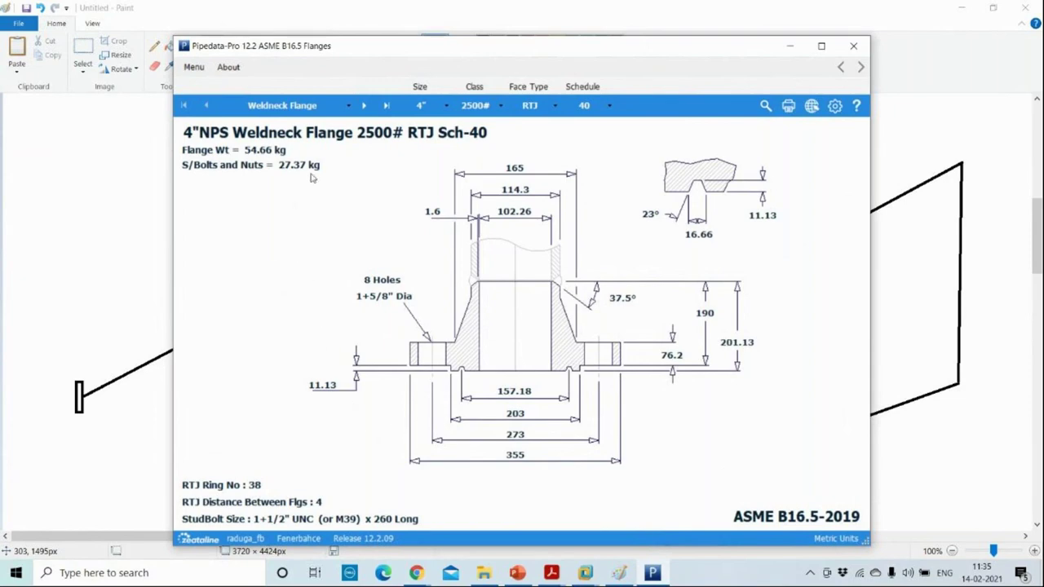
pyautogui.click(477, 106)
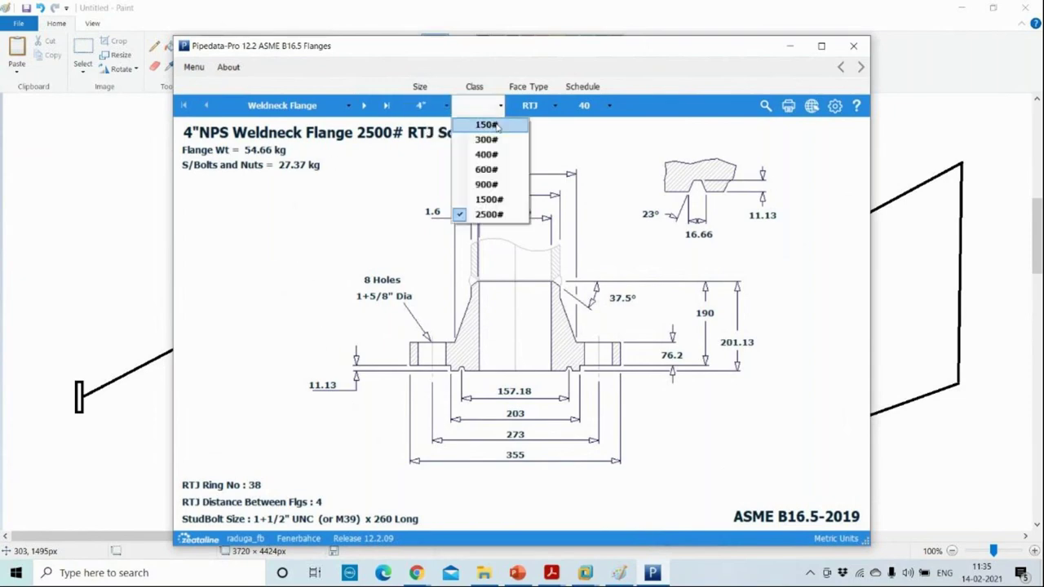
pyautogui.click(486, 124)
pyautogui.click(538, 106)
pyautogui.click(538, 124)
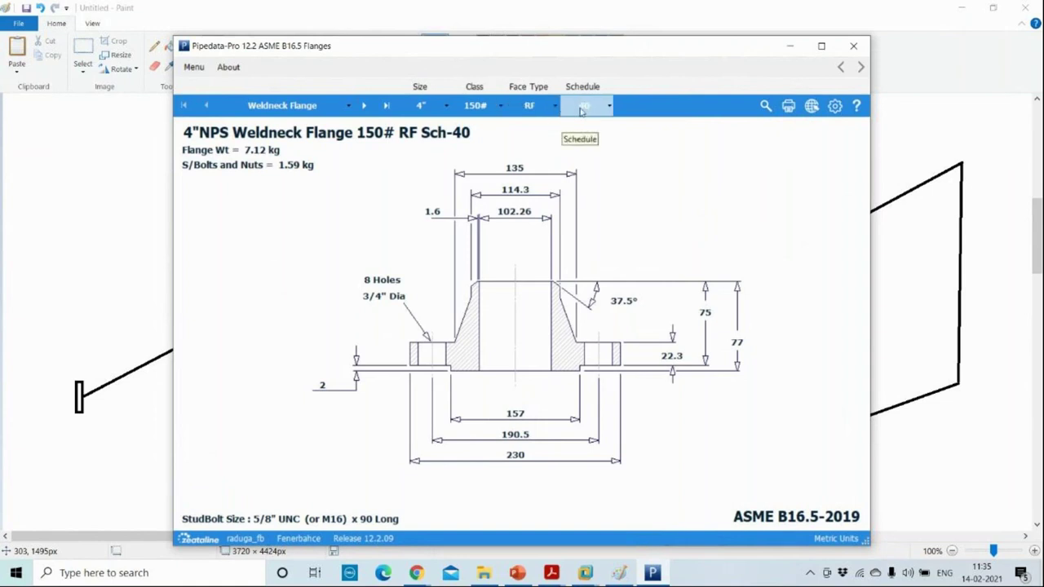
pyautogui.click(583, 106)
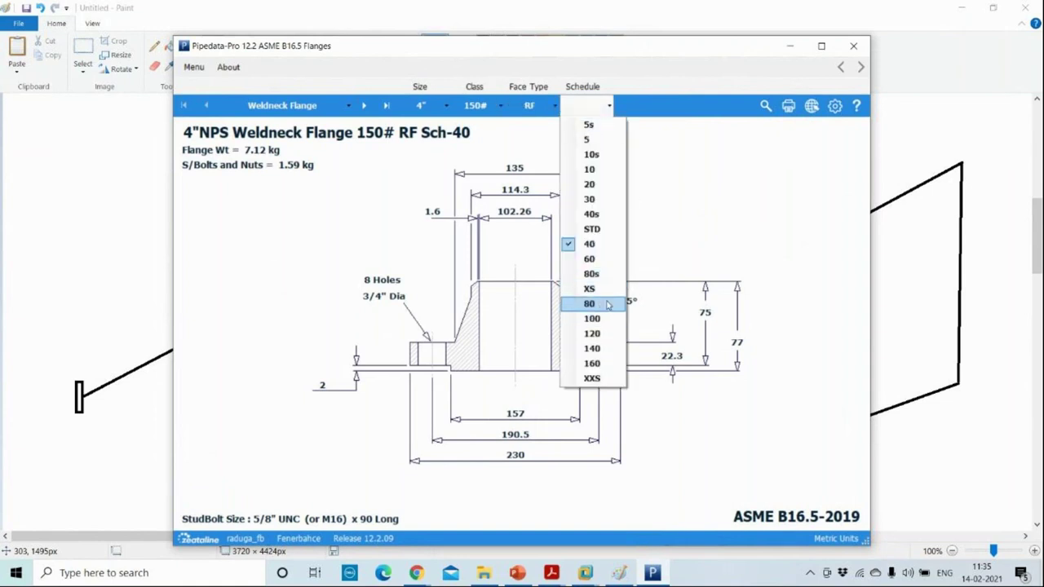
pyautogui.click(608, 305)
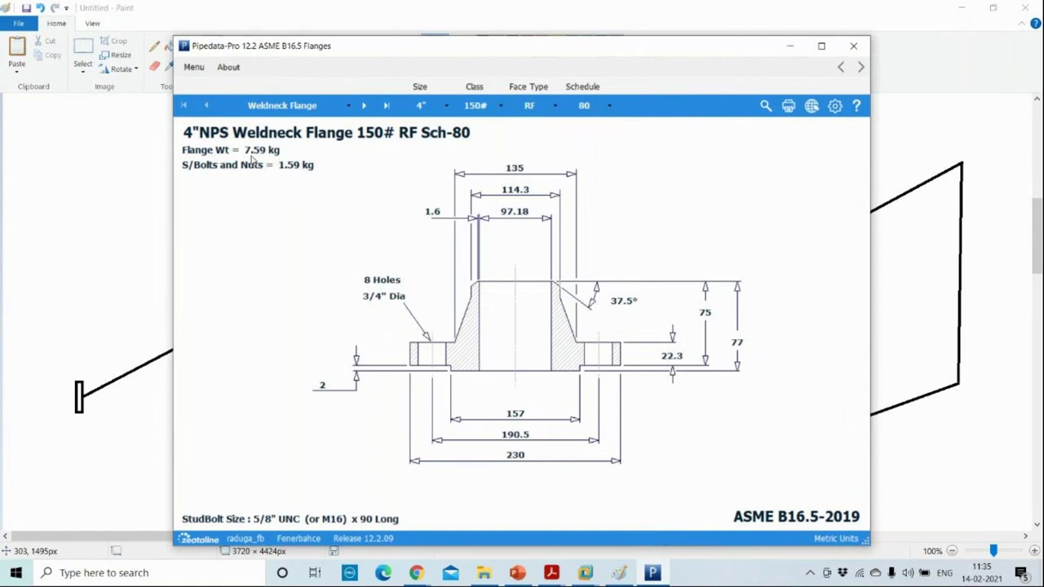
# Open Calculator and add the flange weight 7.59 and the bolts and nuts weight 1.59
pyautogui.click(16, 573)
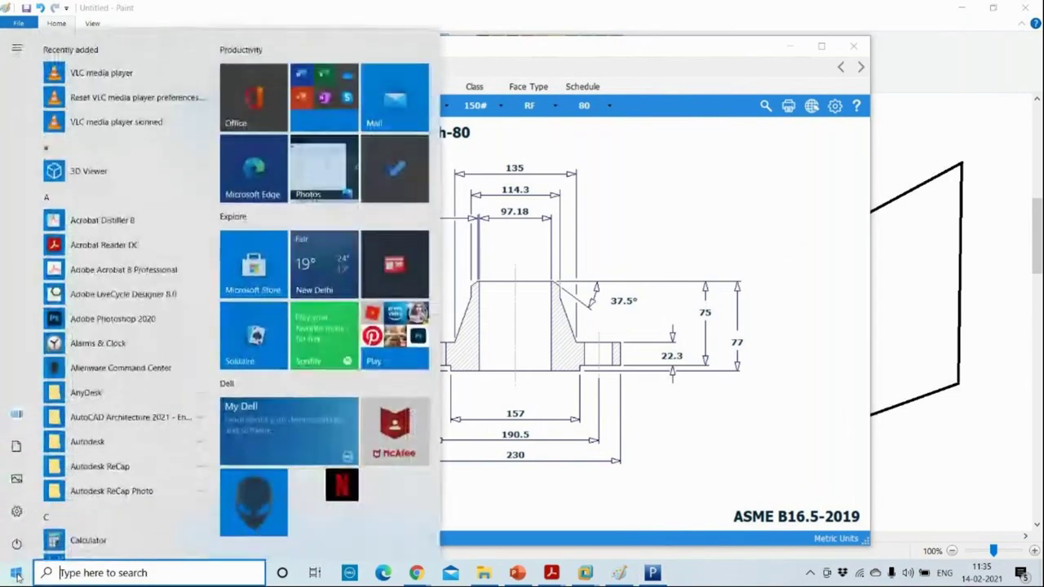
pyautogui.write('C')
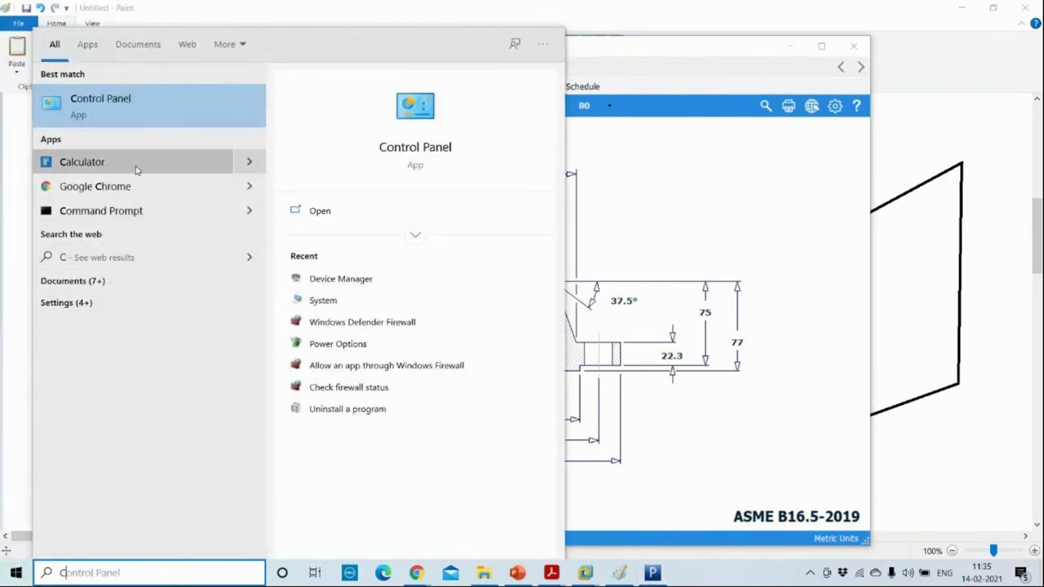
pyautogui.click(137, 165)
pyautogui.write('7.59 + 1.59')
pyautogui.press('Return')
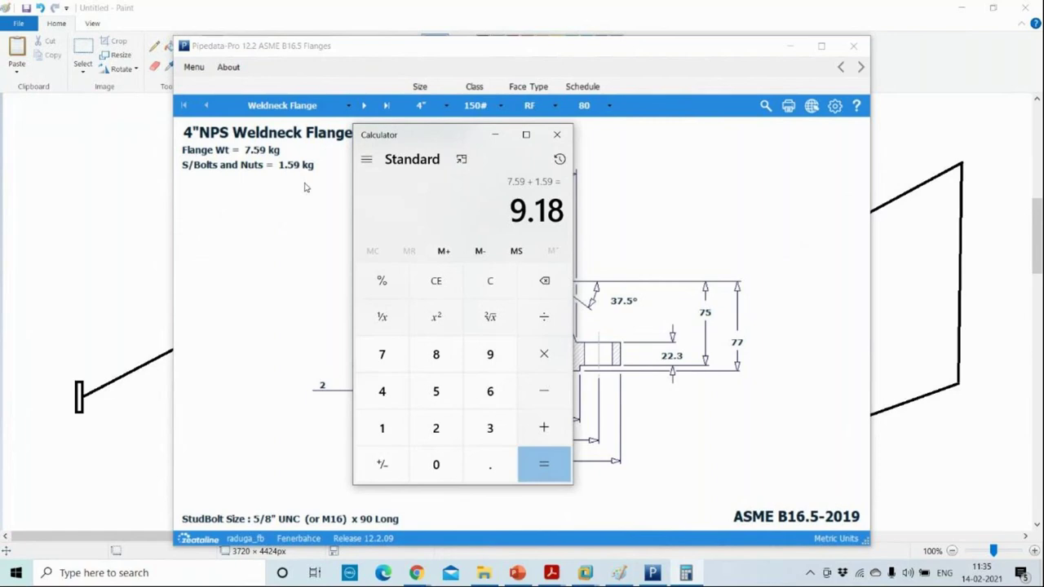
# Multiply the combined flange and bolt weight by 9.81 and select the result
pyautogui.press('*')
pyautogui.write('9.81')
pyautogui.press('Return')
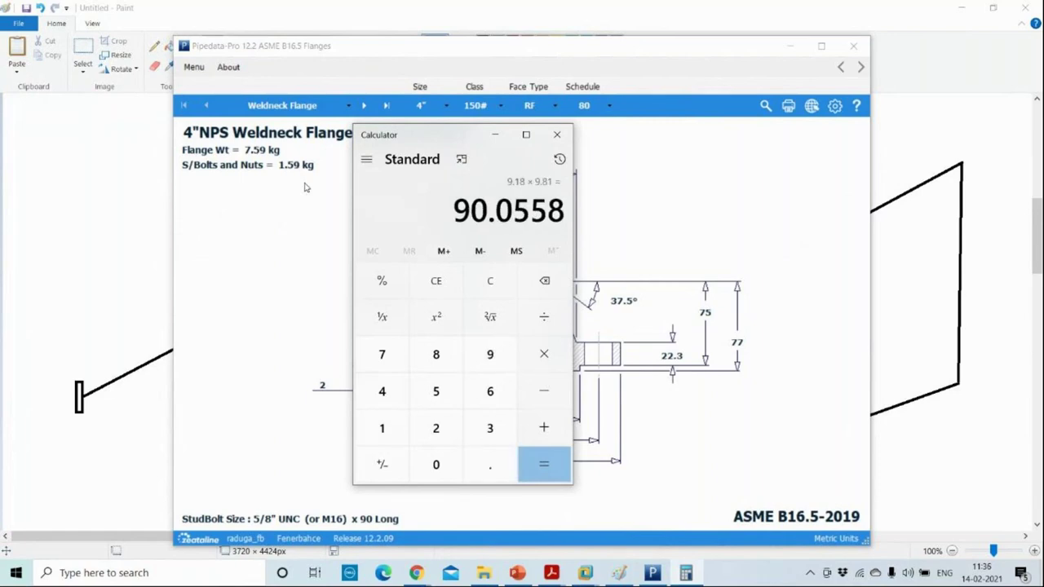
pyautogui.click(455, 208)
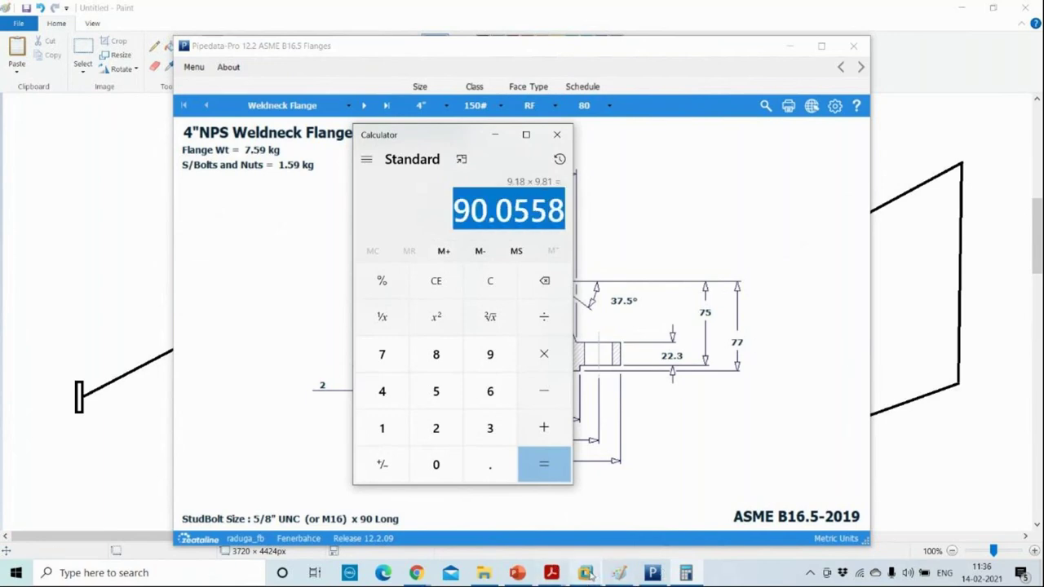
# Switch to CAESAR II and look at the From and To node fields of the first element
pyautogui.moveTo(588, 573)
pyautogui.click(625, 489)
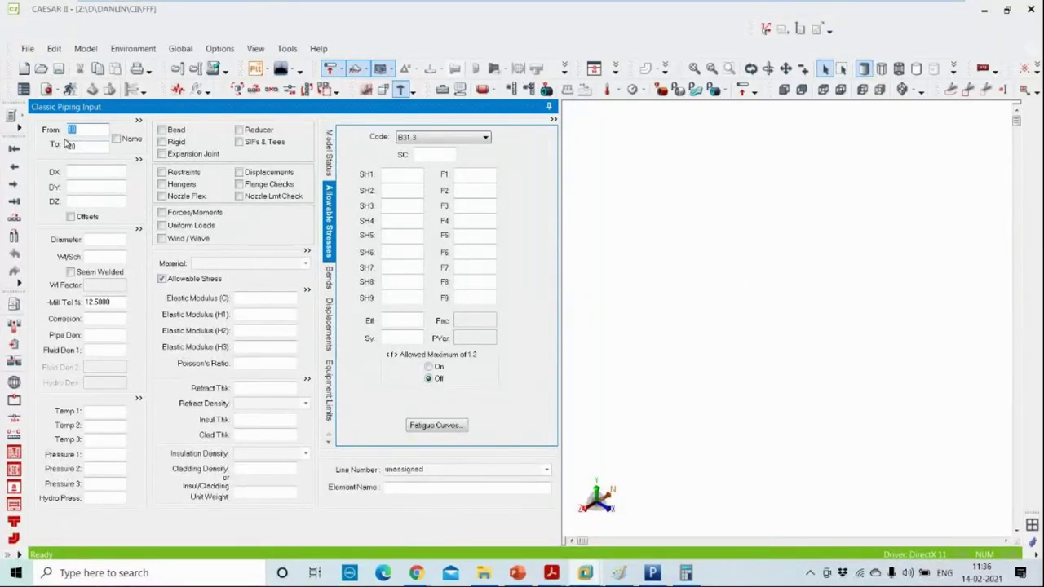
# Return to Paint and handwrite red node numbers 10 and 20 at the left flange, 30 at the tee and 40 at the first bend
pyautogui.click(620, 572)
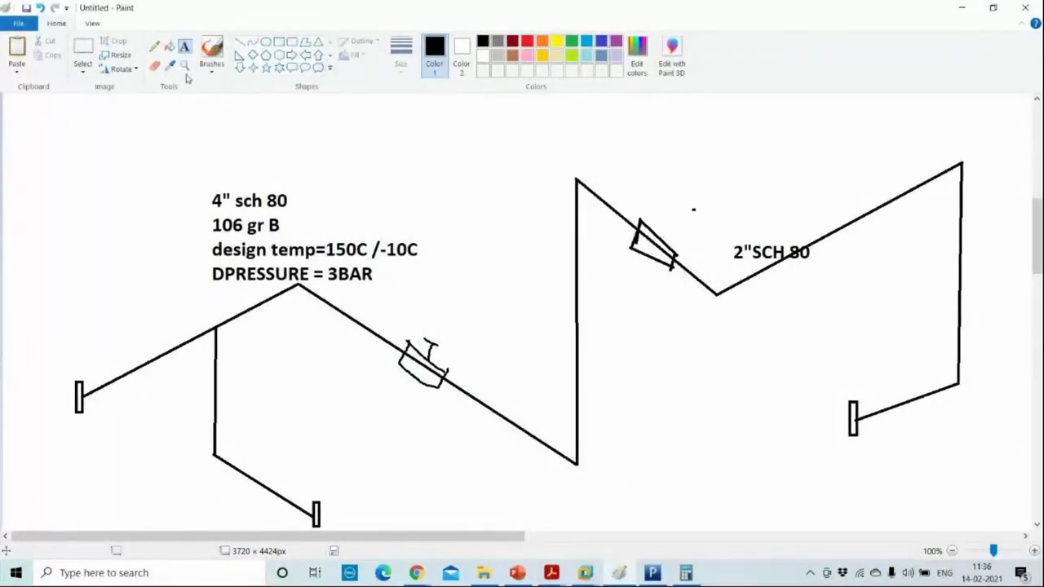
pyautogui.click(154, 46)
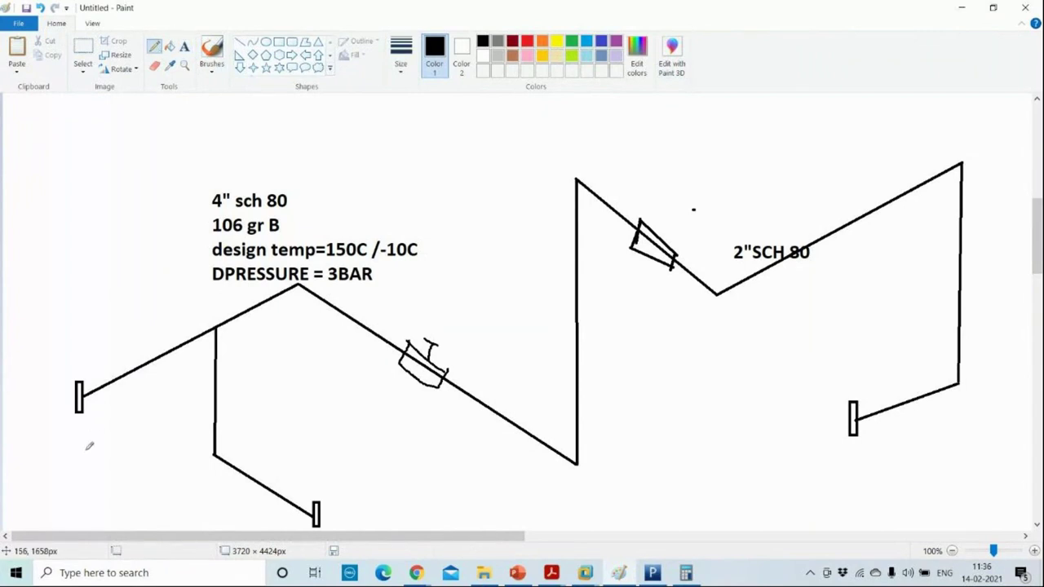
pyautogui.click(527, 42)
pyautogui.moveTo(50, 388); pyautogui.dragTo(50, 398)
pyautogui.moveTo(55, 390)
pyautogui.mouseDown()
pyautogui.moveTo(70, 385)
pyautogui.moveTo(61, 387)
pyautogui.moveTo(97, 411)
pyautogui.moveTo(101, 400)
pyautogui.mouseUp()
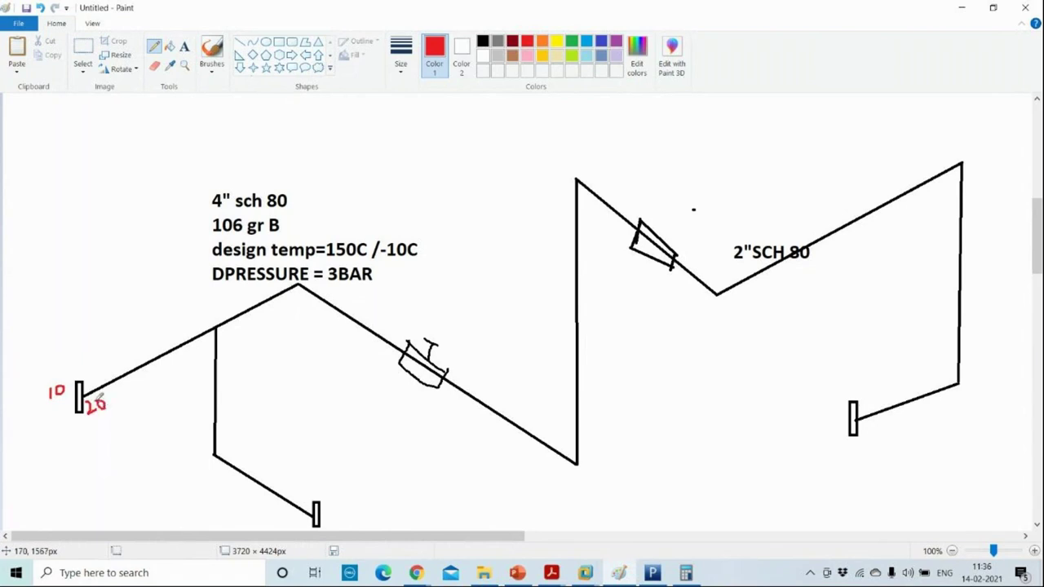
pyautogui.moveTo(193, 319)
pyautogui.mouseDown()
pyautogui.moveTo(202, 324)
pyautogui.moveTo(190, 331)
pyautogui.moveTo(209, 319)
pyautogui.mouseUp()
pyautogui.moveTo(298, 293)
pyautogui.mouseDown()
pyautogui.moveTo(287, 307)
pyautogui.moveTo(300, 307)
pyautogui.mouseUp()
pyautogui.moveTo(295, 298)
pyautogui.mouseDown()
pyautogui.moveTo(292, 318)
pyautogui.moveTo(303, 304)
pyautogui.mouseUp()
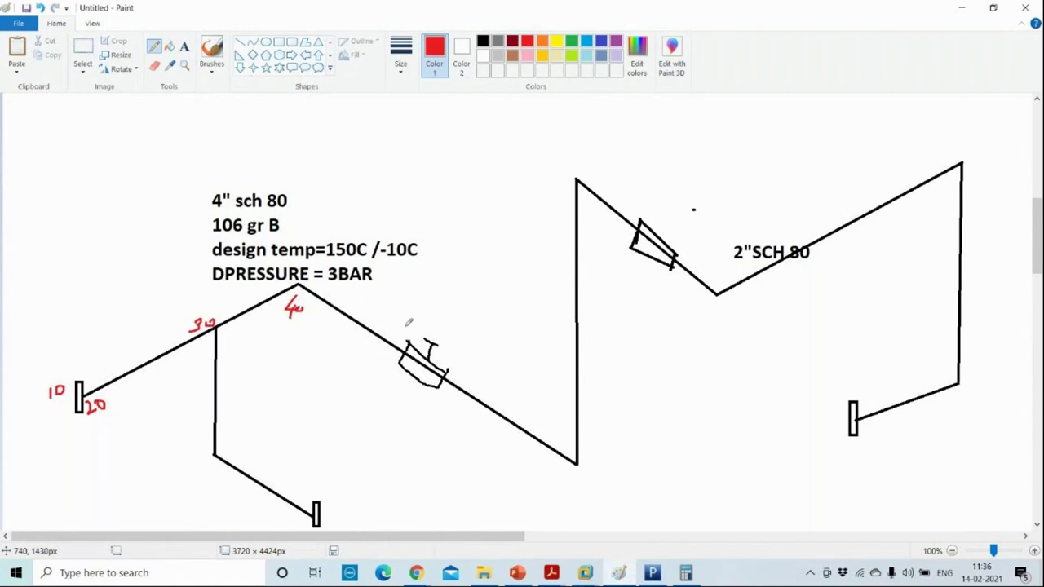
# Handwrite red node numbers 50 and 60 at the valve ends, 70 at the lower bend, and 35 with an arrow between nodes 30 and 40
pyautogui.moveTo(395, 319); pyautogui.dragTo(392, 331)
pyautogui.moveTo(395, 319); pyautogui.dragTo(421, 324)
pyautogui.moveTo(469, 357); pyautogui.dragTo(467, 364)
pyautogui.moveTo(474, 362); pyautogui.dragTo(471, 362)
pyautogui.moveTo(557, 474)
pyautogui.mouseDown()
pyautogui.moveTo(562, 490)
pyautogui.moveTo(584, 477)
pyautogui.mouseUp()
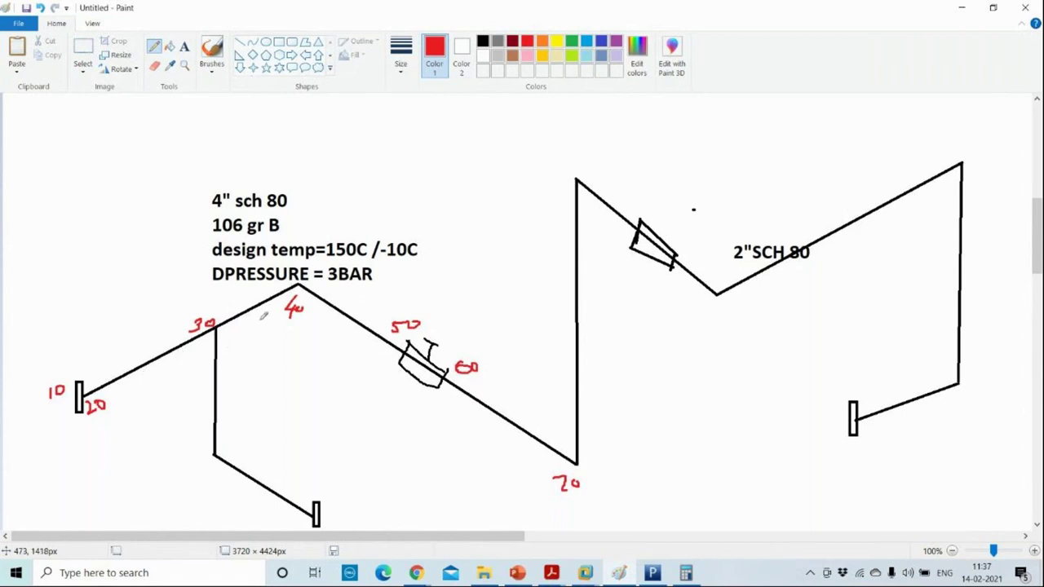
pyautogui.moveTo(254, 307)
pyautogui.mouseDown()
pyautogui.moveTo(255, 340)
pyautogui.moveTo(253, 308)
pyautogui.moveTo(263, 316)
pyautogui.moveTo(244, 295)
pyautogui.moveTo(158, 265)
pyautogui.moveTo(182, 271)
pyautogui.moveTo(162, 279)
pyautogui.moveTo(183, 270)
pyautogui.moveTo(182, 280)
pyautogui.mouseUp()
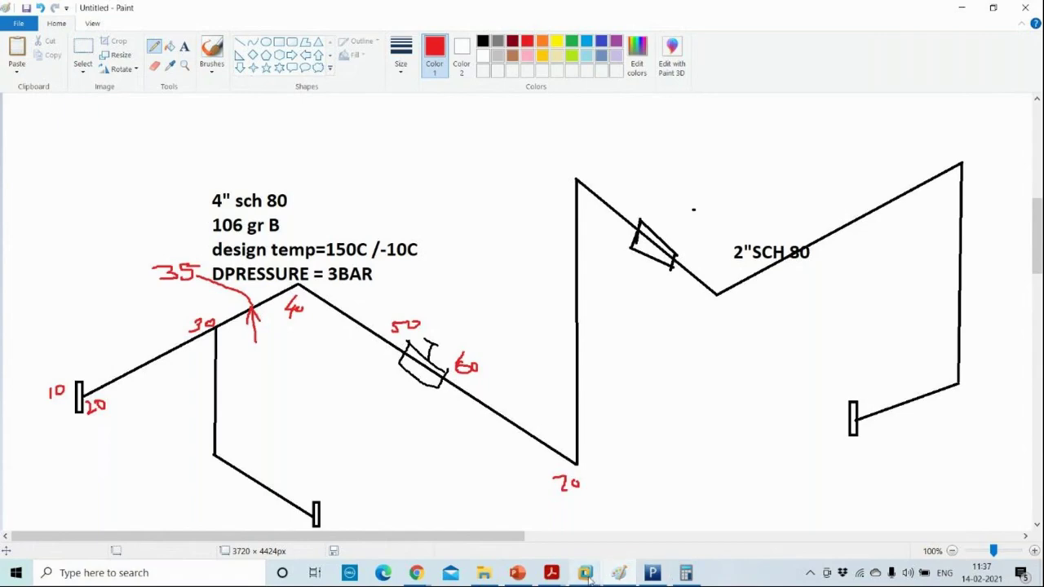
# Switch to the CAESAR II piping input window
pyautogui.moveTo(585, 573)
pyautogui.click(633, 496)
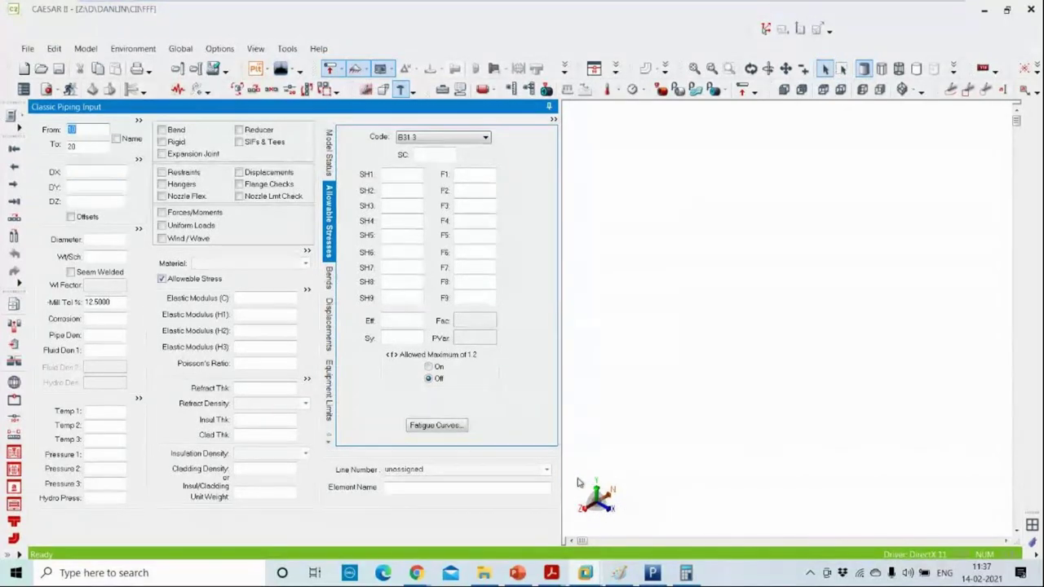
pyautogui.click(133, 49)
pyautogui.click(233, 112)
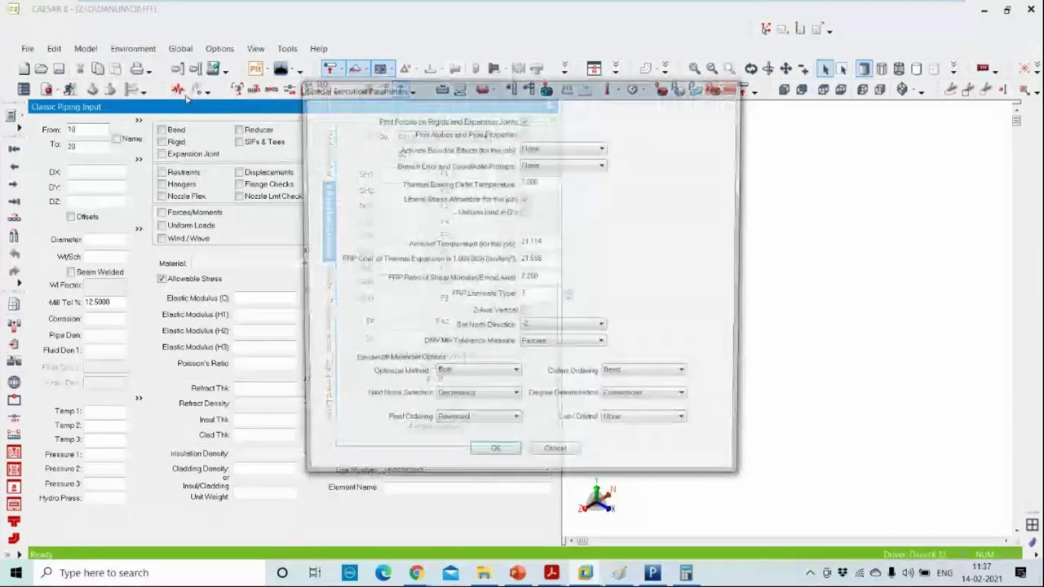
pyautogui.press('Escape')
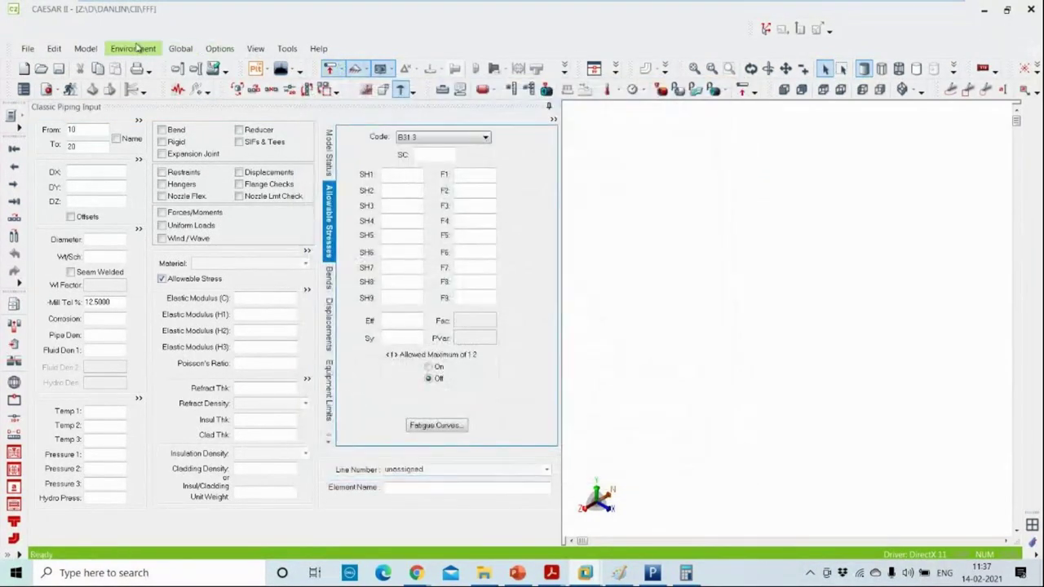
# Open the Special Execution Parameters and set the north direction to -X
pyautogui.click(132, 49)
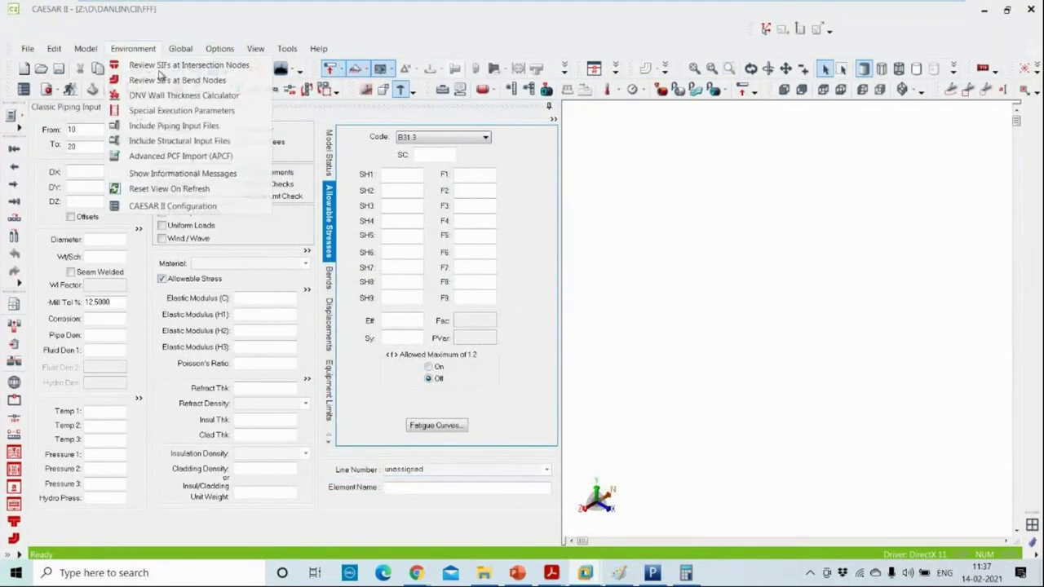
pyautogui.click(204, 115)
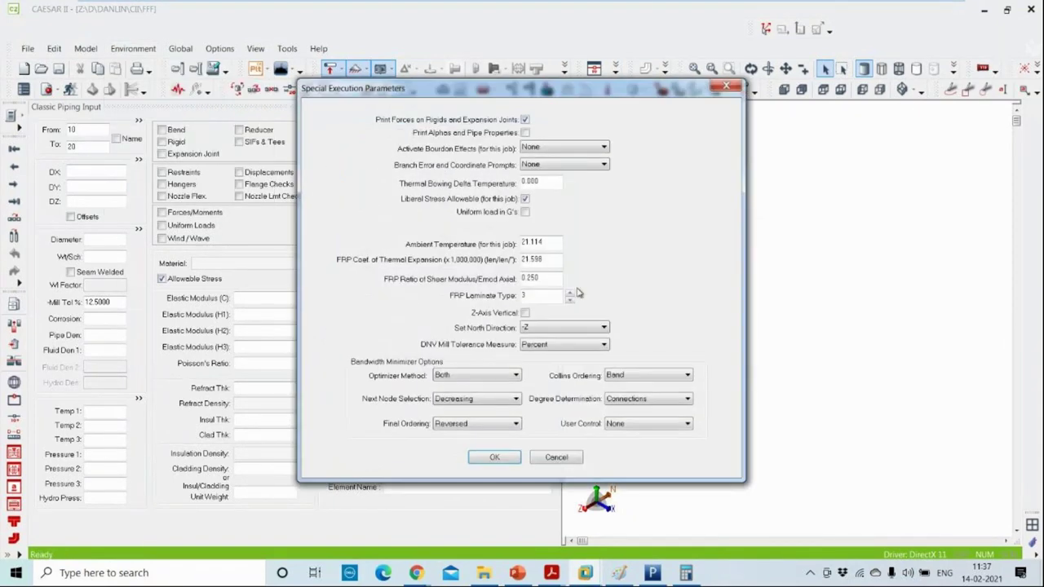
pyautogui.click(566, 332)
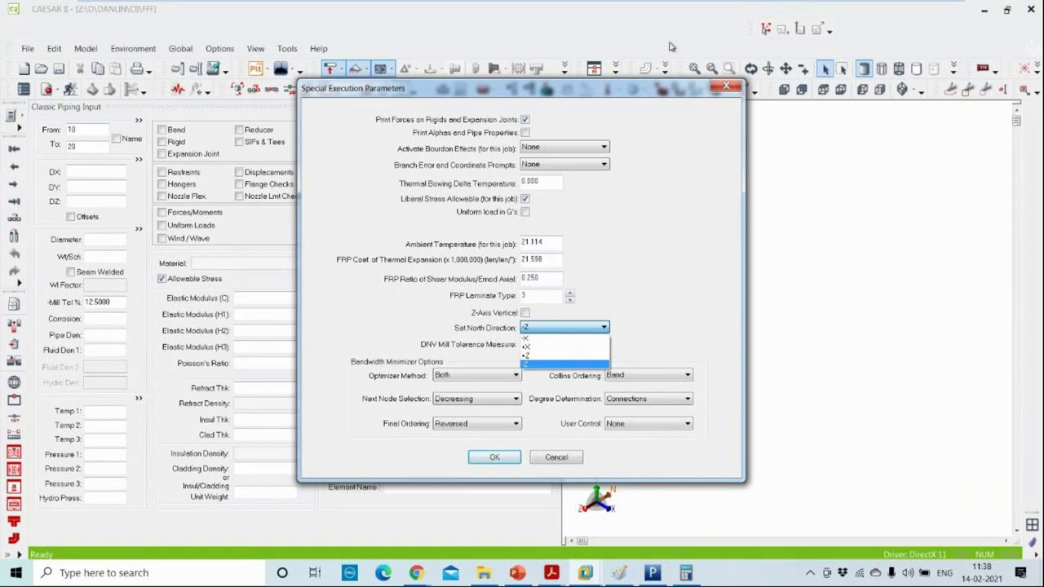
pyautogui.click(609, 90)
pyautogui.moveTo(515, 93); pyautogui.dragTo(328, 69)
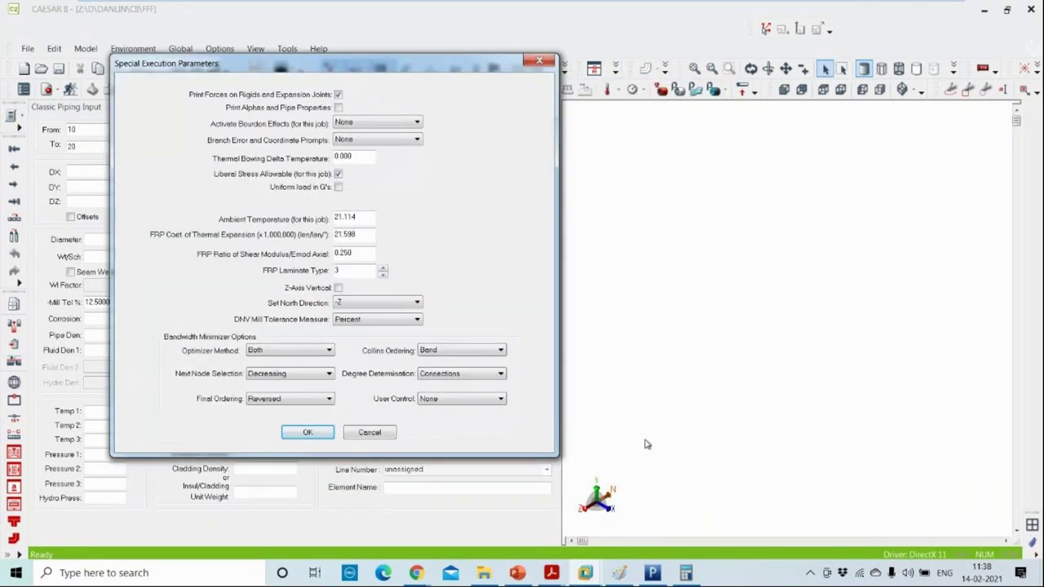
pyautogui.click(414, 302)
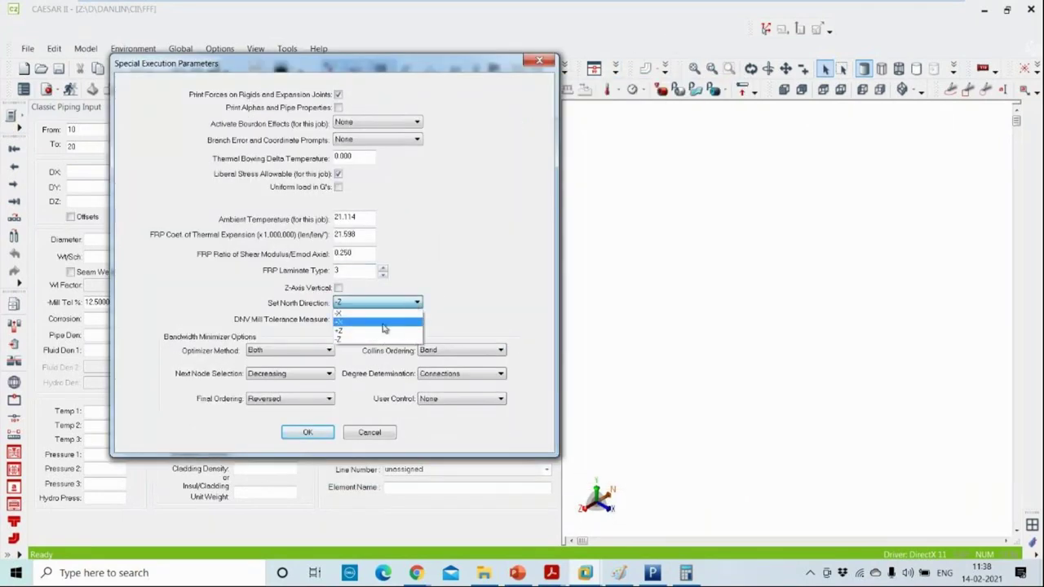
pyautogui.click(383, 311)
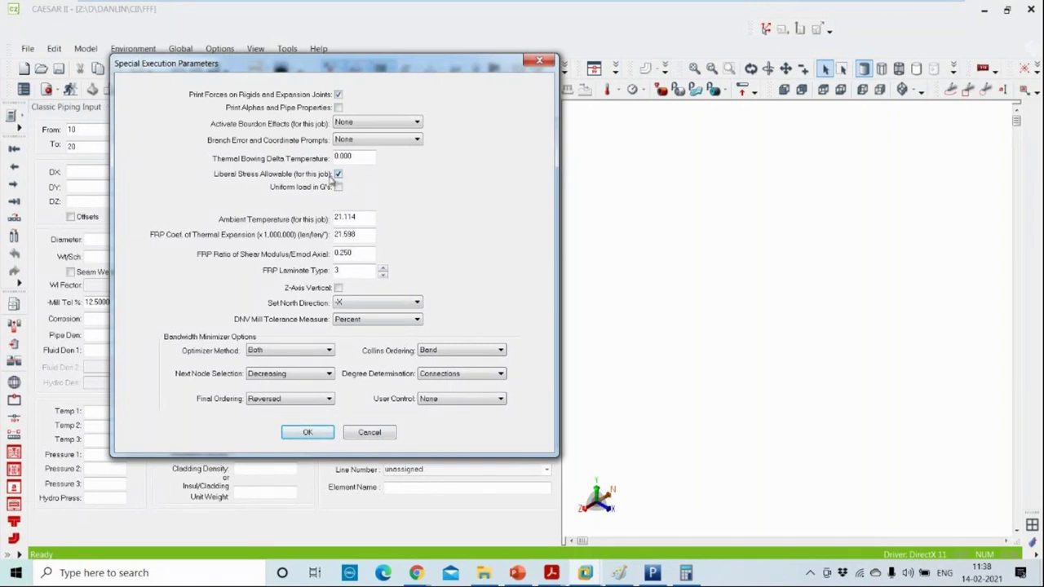
# Disable Liberal Stress Allowable, enable Uniform load in G's, and set the job's ambient temperature to 30, keeping Z-Axis Vertical off
pyautogui.click(338, 175)
pyautogui.click(339, 187)
pyautogui.moveTo(357, 217); pyautogui.dragTo(259, 222)
pyautogui.write('2')
pyautogui.write('30')
pyautogui.moveTo(353, 218); pyautogui.dragTo(320, 222)
pyautogui.click(341, 290)
pyautogui.click(340, 290)
# Keep Bourdon effects at None and the north direction at -X, and accept the special execution parameters
pyautogui.click(373, 125)
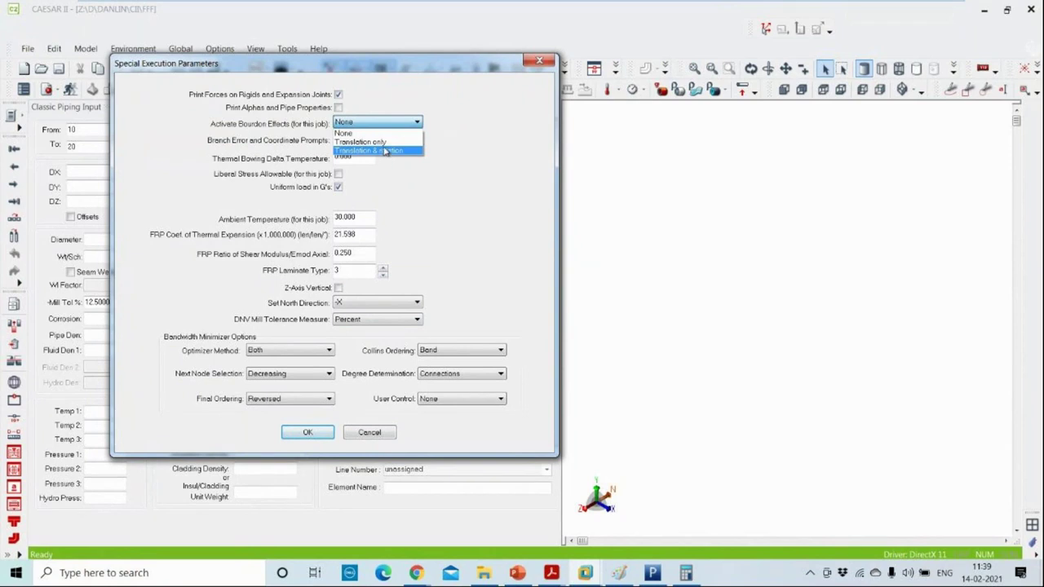
pyautogui.click(397, 133)
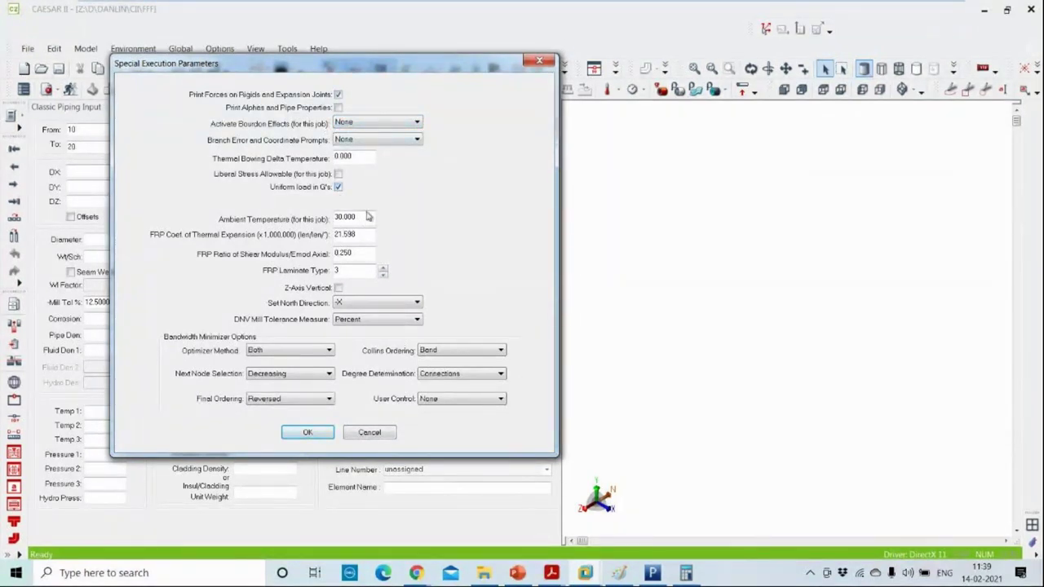
pyautogui.moveTo(363, 216); pyautogui.dragTo(272, 223)
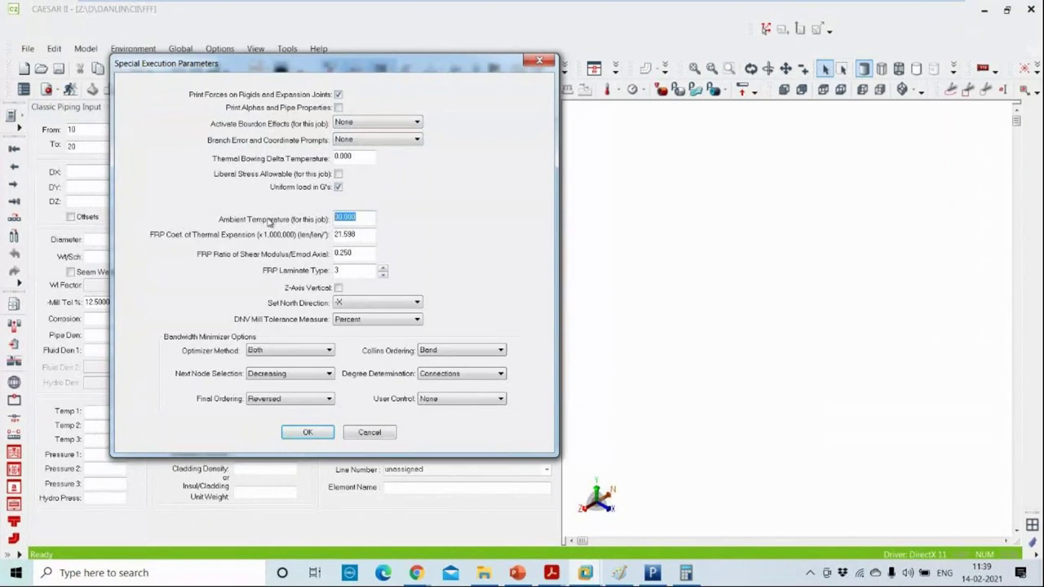
pyautogui.click(399, 305)
pyautogui.click(401, 305)
pyautogui.click(305, 433)
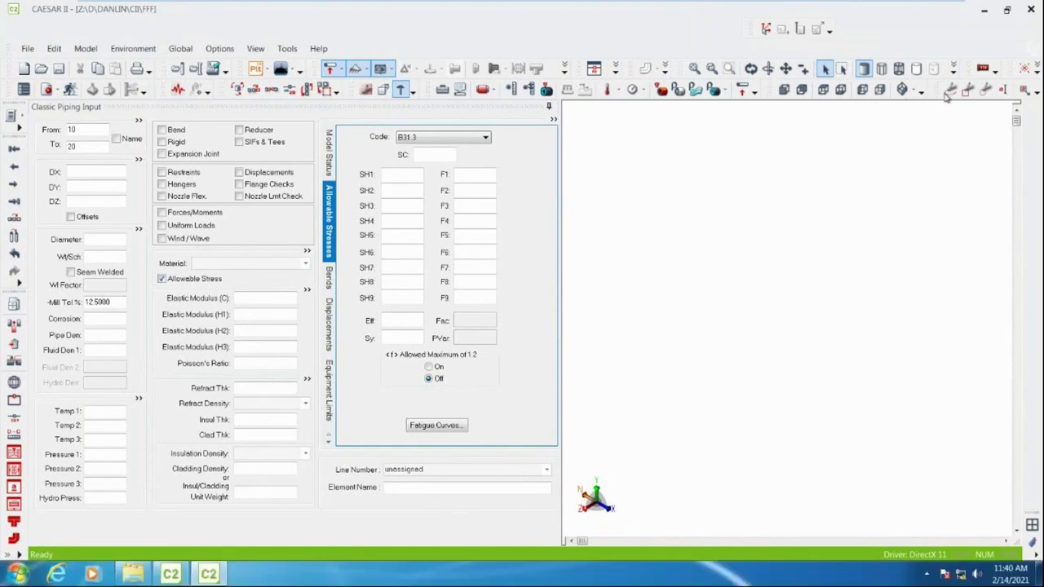
# Sketch a slanted pipe segment with freehand markup, adding double-headed arrows along its length and beside its far end
pyautogui.click(948, 92)
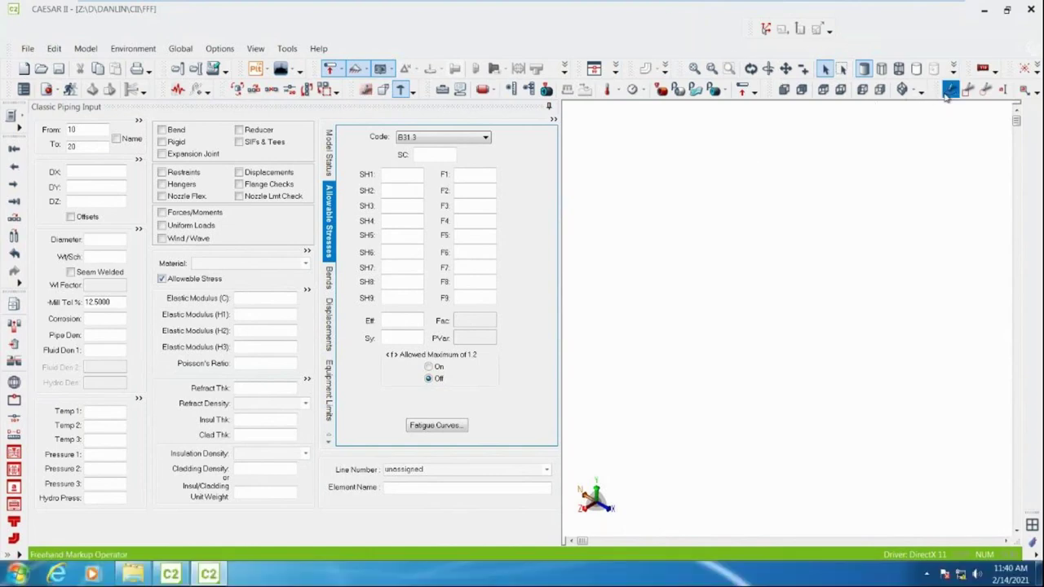
pyautogui.moveTo(617, 338)
pyautogui.mouseDown()
pyautogui.moveTo(873, 255)
pyautogui.moveTo(881, 307)
pyautogui.moveTo(785, 342)
pyautogui.moveTo(622, 379)
pyautogui.moveTo(617, 336)
pyautogui.mouseUp()
pyautogui.moveTo(699, 393); pyautogui.dragTo(897, 361)
pyautogui.moveTo(879, 354)
pyautogui.mouseDown()
pyautogui.moveTo(898, 362)
pyautogui.moveTo(866, 378)
pyautogui.mouseUp()
pyautogui.moveTo(721, 381); pyautogui.dragTo(689, 393)
pyautogui.moveTo(689, 393); pyautogui.dragTo(720, 402)
pyautogui.moveTo(916, 225)
pyautogui.mouseDown()
pyautogui.moveTo(959, 310)
pyautogui.moveTo(979, 303)
pyautogui.moveTo(914, 221)
pyautogui.mouseUp()
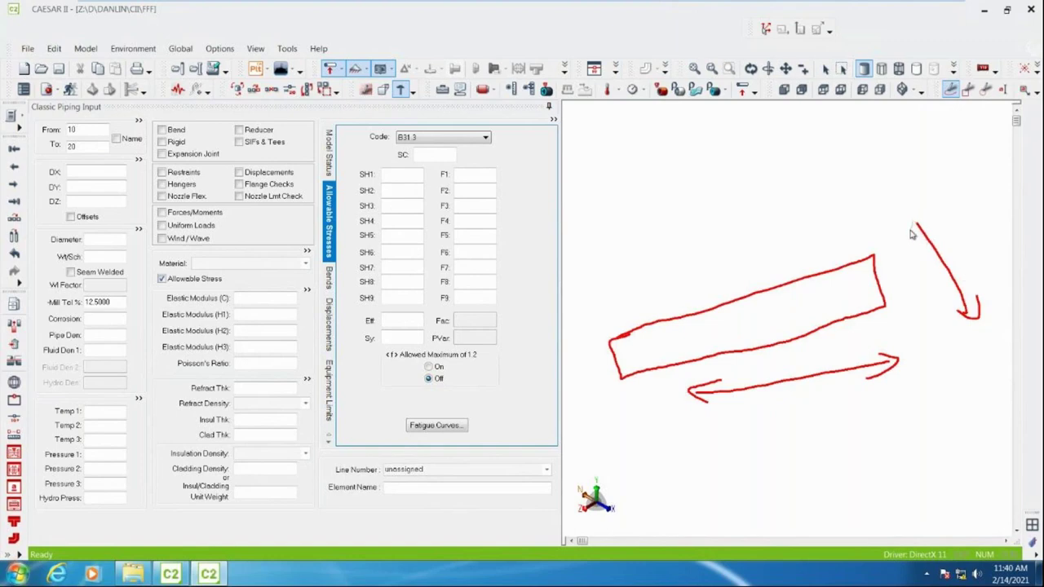
# Add a vertical double-headed arrow at the sketched pipe's near end and a curved rotation arrow around each of the three axes
pyautogui.moveTo(589, 371); pyautogui.dragTo(596, 447)
pyautogui.moveTo(576, 389); pyautogui.dragTo(594, 384)
pyautogui.moveTo(584, 440); pyautogui.dragTo(604, 446)
pyautogui.moveTo(748, 369)
pyautogui.mouseDown()
pyautogui.moveTo(793, 406)
pyautogui.moveTo(769, 416)
pyautogui.moveTo(781, 418)
pyautogui.mouseUp()
pyautogui.moveTo(577, 405)
pyautogui.mouseDown()
pyautogui.moveTo(605, 399)
pyautogui.moveTo(605, 424)
pyautogui.mouseUp()
pyautogui.moveTo(959, 273); pyautogui.dragTo(959, 269)
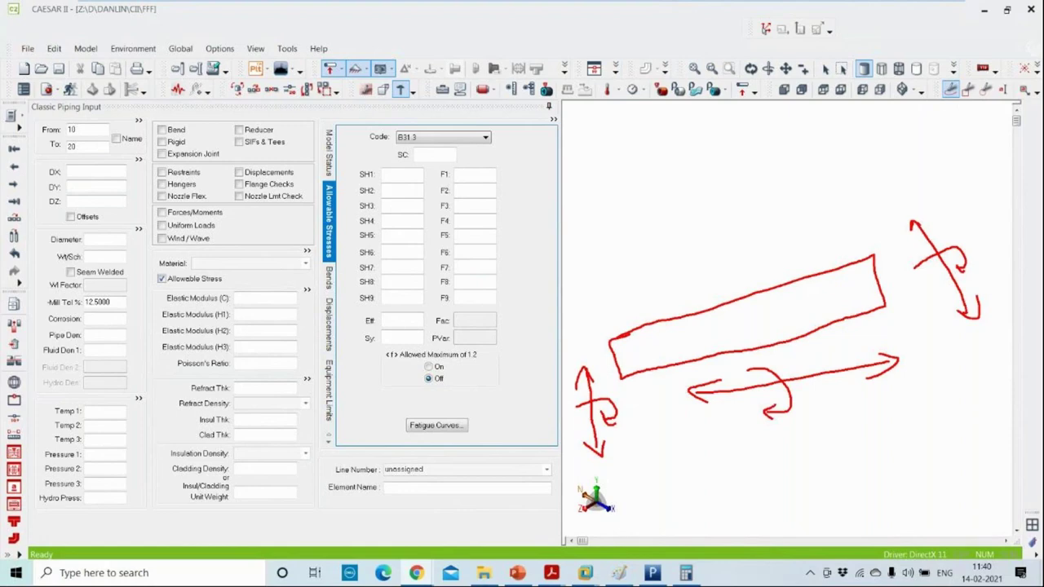
# Review the Bourdon effect definition in Chrome and return to CAESAR II to clear the freehand markup
pyautogui.hotkey('alt', 'Tab')
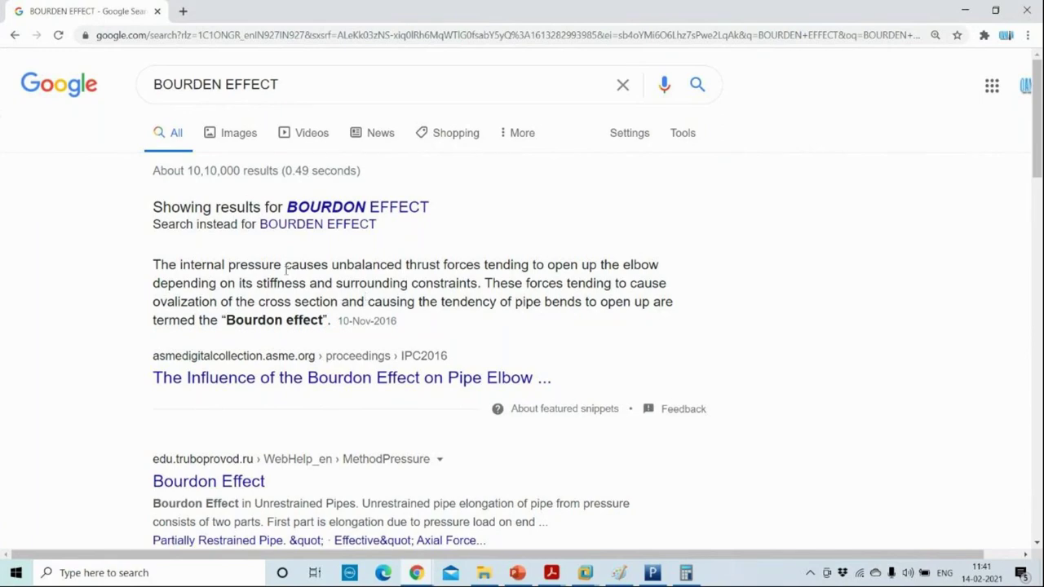
pyautogui.moveTo(755, 6); pyautogui.dragTo(889, 98)
pyautogui.hotkey('alt', 'Tab')
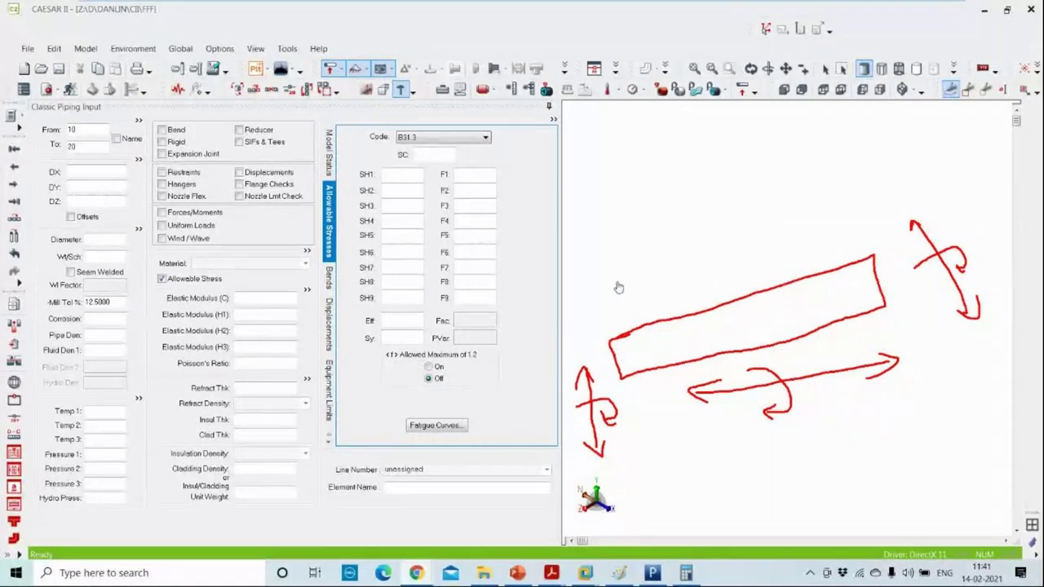
pyautogui.click(750, 69)
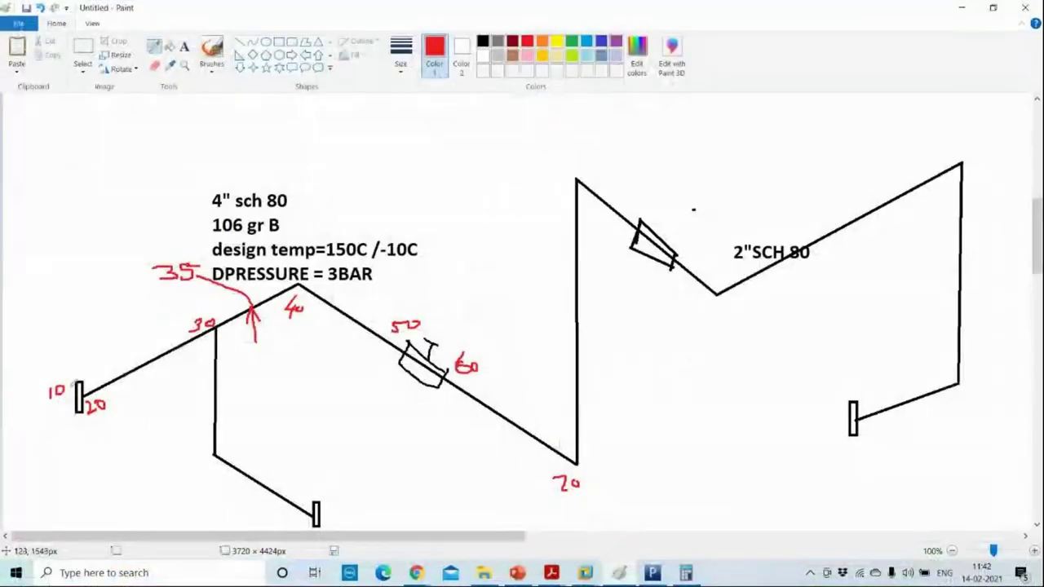
# Mark the 4" sch 80 note in Paint with a red line, and check the flange data in Pipedata-Pro and the weight calculation in Calculator
pyautogui.moveTo(292, 200); pyautogui.dragTo(344, 199)
pyautogui.click(652, 572)
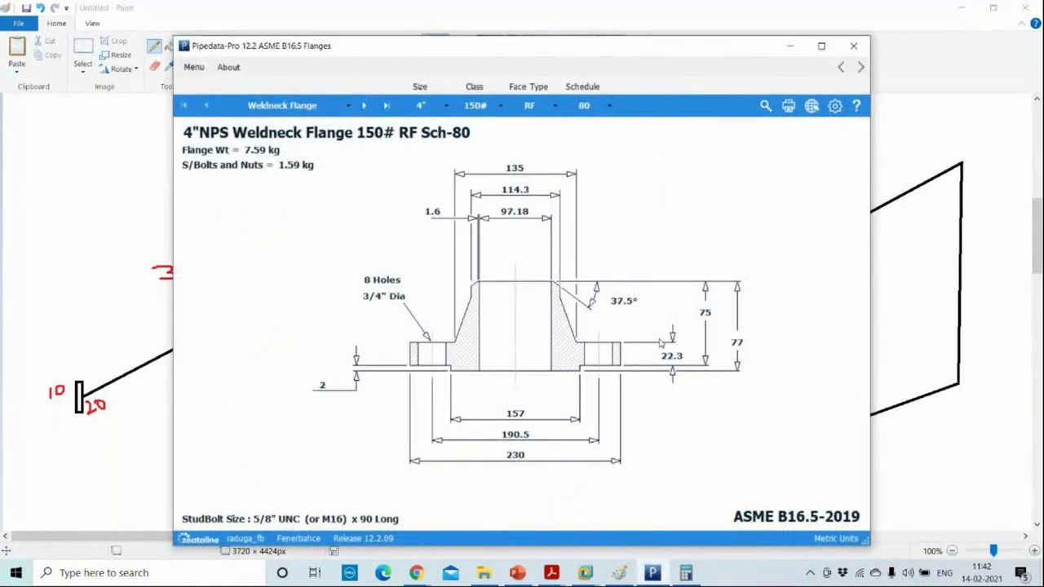
pyautogui.click(685, 573)
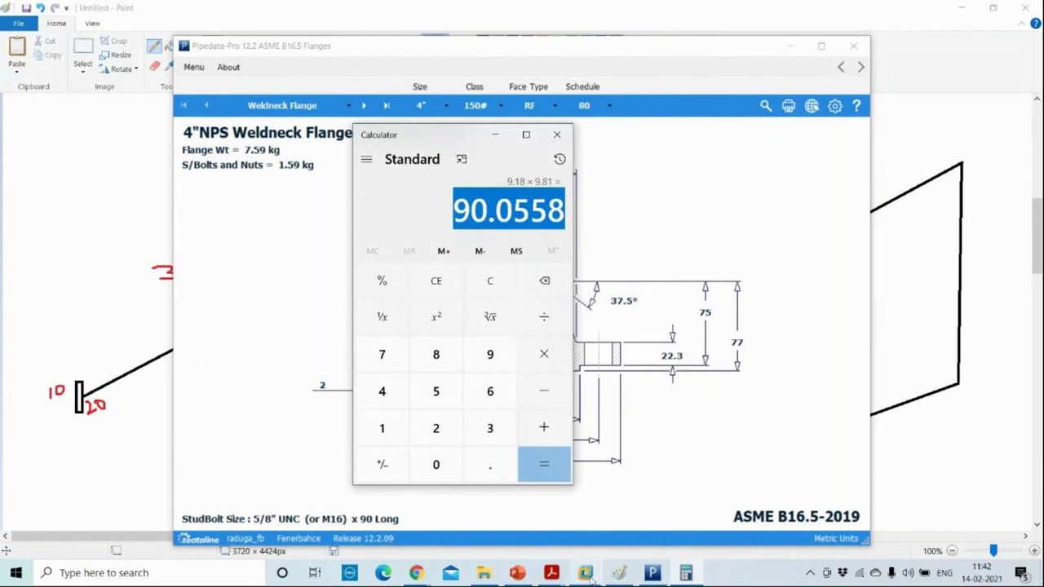
pyautogui.click(65, 145)
pyautogui.moveTo(62, 145); pyautogui.dragTo(69, 209)
pyautogui.moveTo(26, 243); pyautogui.dragTo(68, 209)
pyautogui.hotkey('ctrl', 'z')
pyautogui.hotkey('ctrl', 'z')
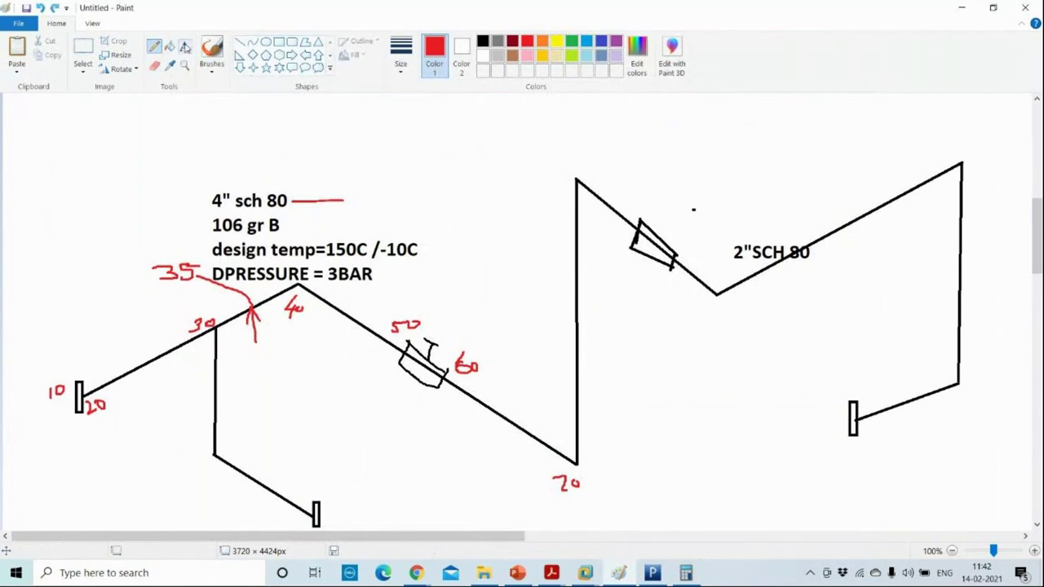
# Draw a red three-axis triad with straight lines in the empty area beside the 4" sch 80 note
pyautogui.click(240, 41)
pyautogui.moveTo(67, 117); pyautogui.dragTo(67, 183)
pyautogui.moveTo(14, 226); pyautogui.dragTo(67, 182)
pyautogui.moveTo(121, 236); pyautogui.dragTo(67, 182)
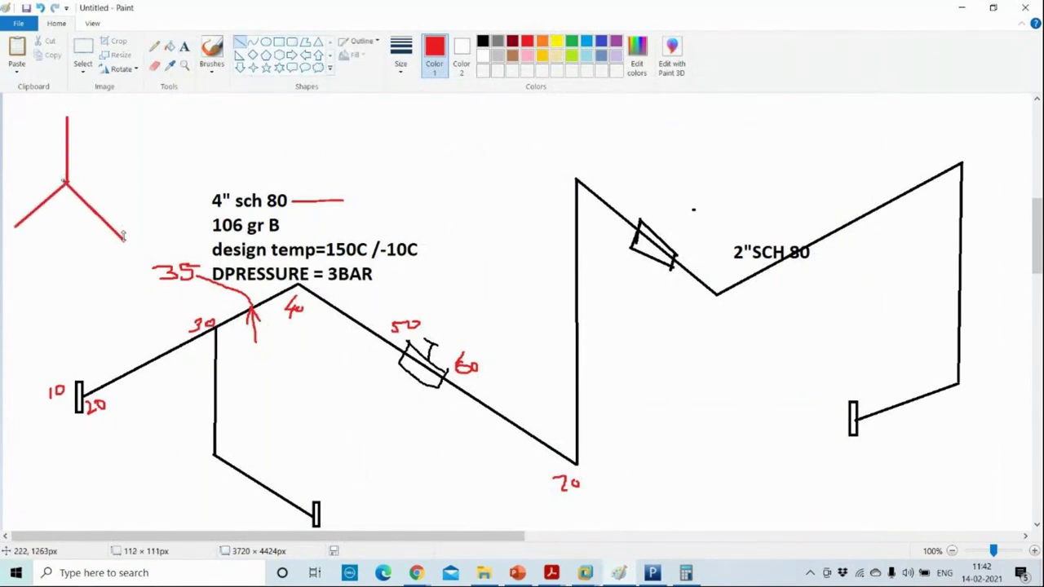
pyautogui.hotkey('ctrl', 'z')
pyautogui.hotkey('ctrl', 'z')
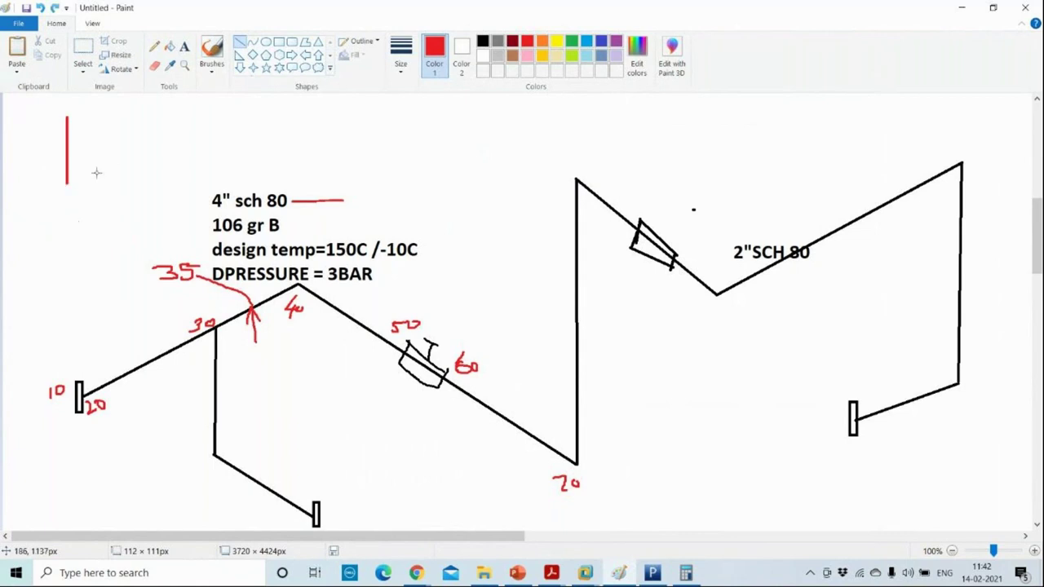
pyautogui.moveTo(14, 214); pyautogui.dragTo(67, 183)
pyautogui.moveTo(115, 223); pyautogui.dragTo(67, 185)
# Label the triad's vertical axis Y and its slanted axes X and Z, and switch to the FFF job in CAESAR II
pyautogui.click(184, 45)
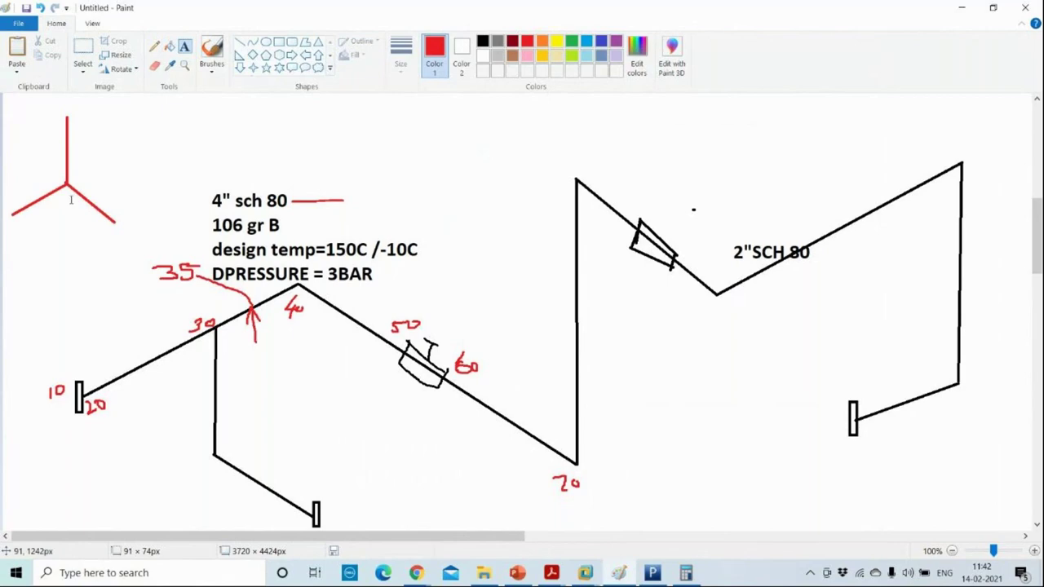
pyautogui.click(81, 119)
pyautogui.write('Y')
pyautogui.click(123, 219)
pyautogui.click(122, 219)
pyautogui.write('X')
pyautogui.click(46, 218)
pyautogui.click(19, 222)
pyautogui.write('Z')
pyautogui.click(92, 414)
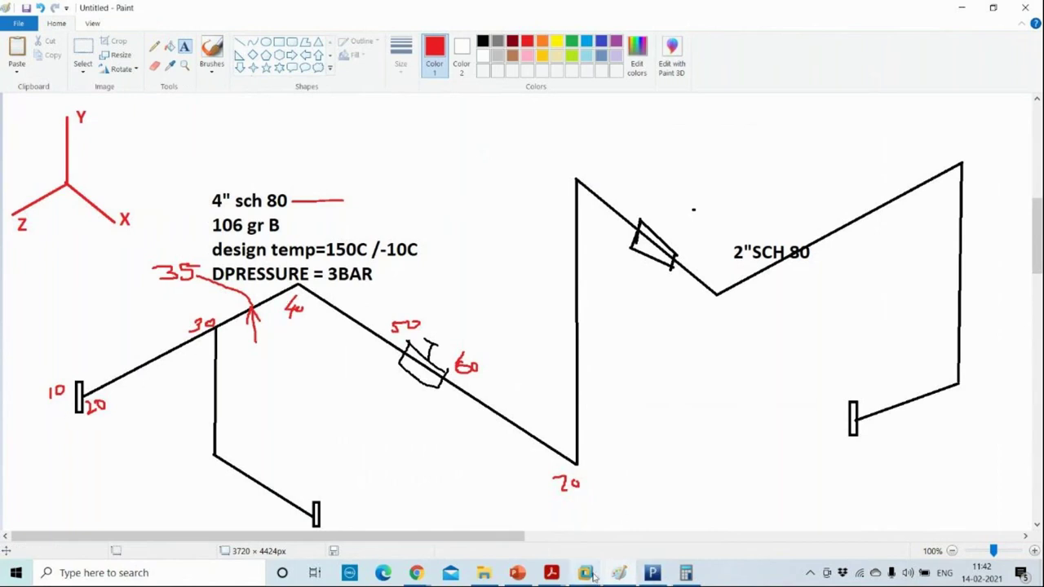
pyautogui.moveTo(593, 576)
pyautogui.click(641, 511)
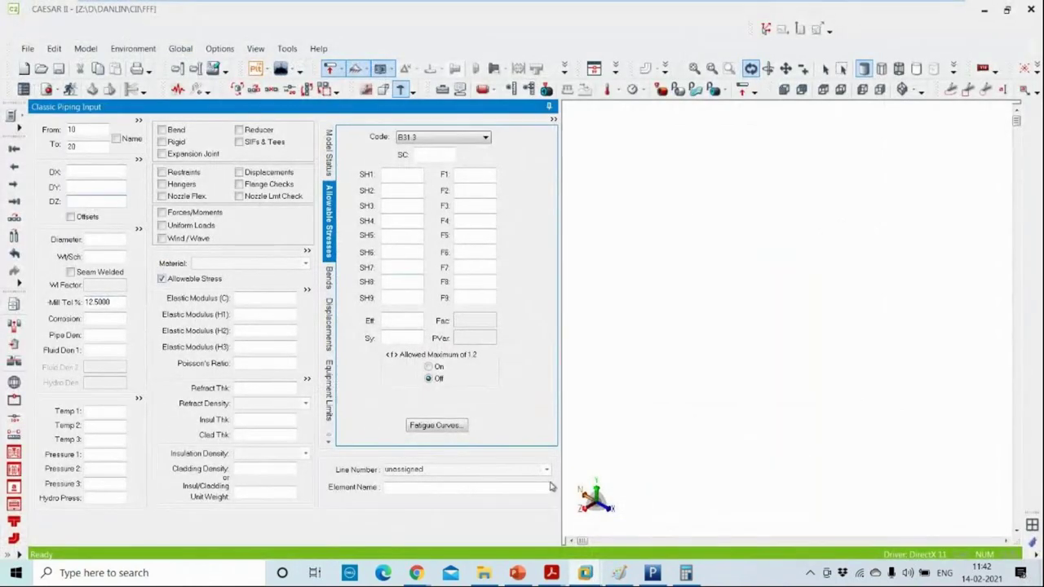
# Sketch a two-leg pipe route with freehand markup and add an arrow showing the first leg's direction
pyautogui.click(949, 90)
pyautogui.moveTo(588, 368)
pyautogui.mouseDown()
pyautogui.moveTo(744, 291)
pyautogui.moveTo(820, 352)
pyautogui.mouseUp()
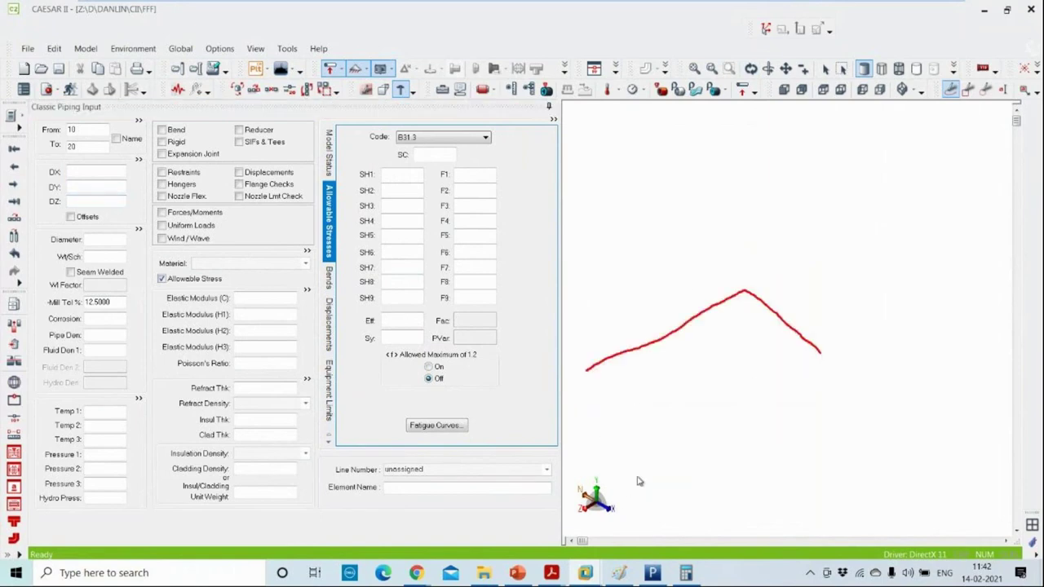
pyautogui.moveTo(600, 424)
pyautogui.mouseDown()
pyautogui.moveTo(674, 395)
pyautogui.moveTo(672, 412)
pyautogui.mouseUp()
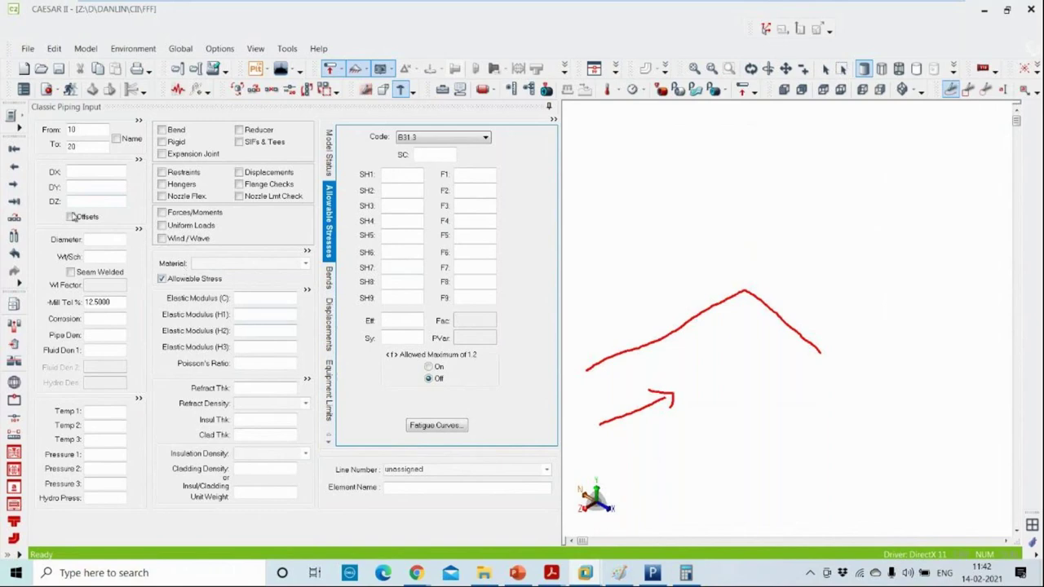
# Set DZ of element 10–20 to -77 mm and define it as a rigid with a weight of 90
pyautogui.click(69, 201)
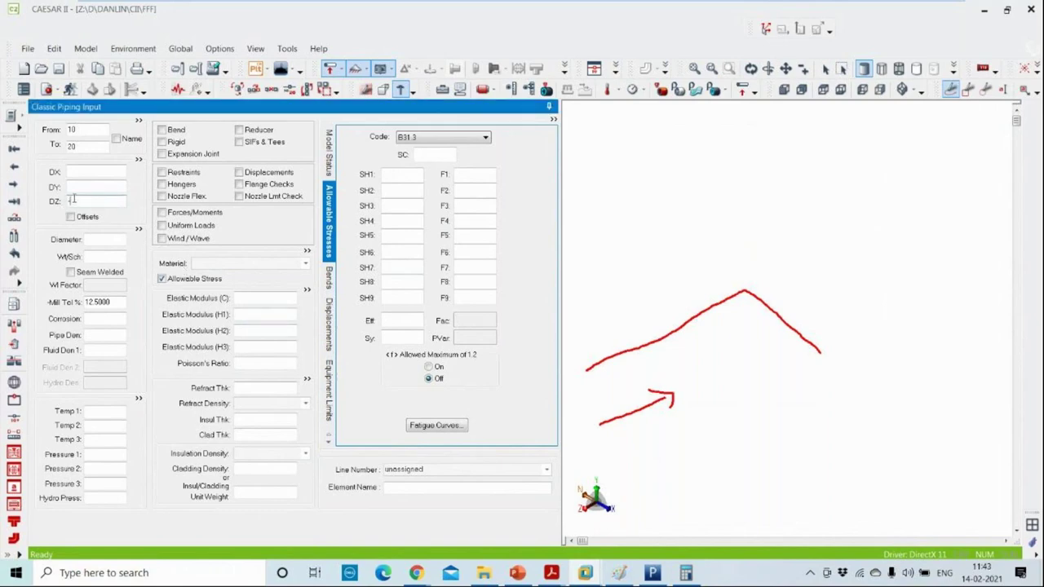
pyautogui.write('-77')
pyautogui.press('Tab')
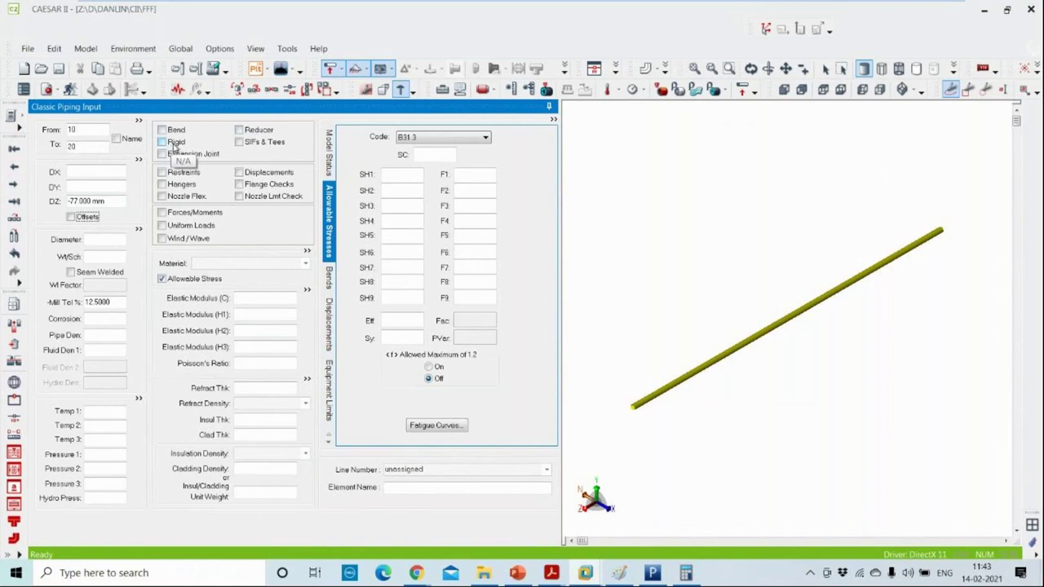
pyautogui.click(162, 142)
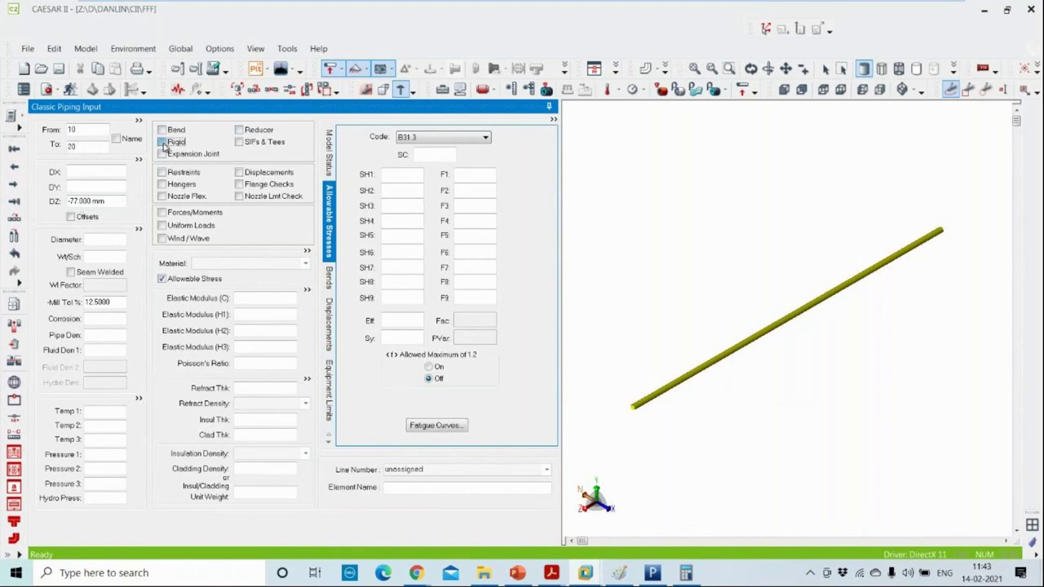
pyautogui.write('90')
pyautogui.press('Return')
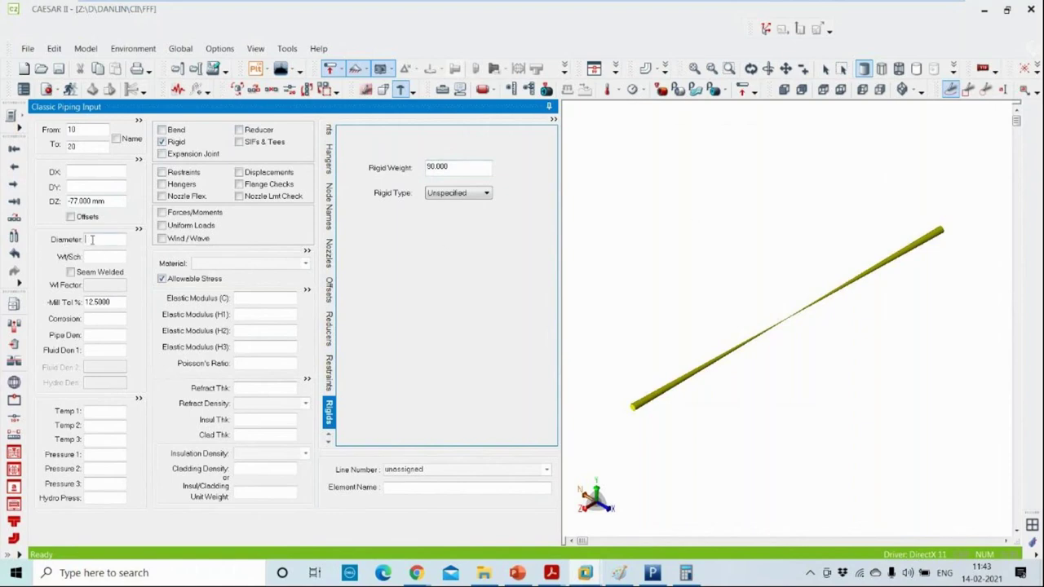
# Set the element's diameter to the 4-inch pipe size (114.3 mm) and its wall thickness to schedule 80
pyautogui.press('Return')
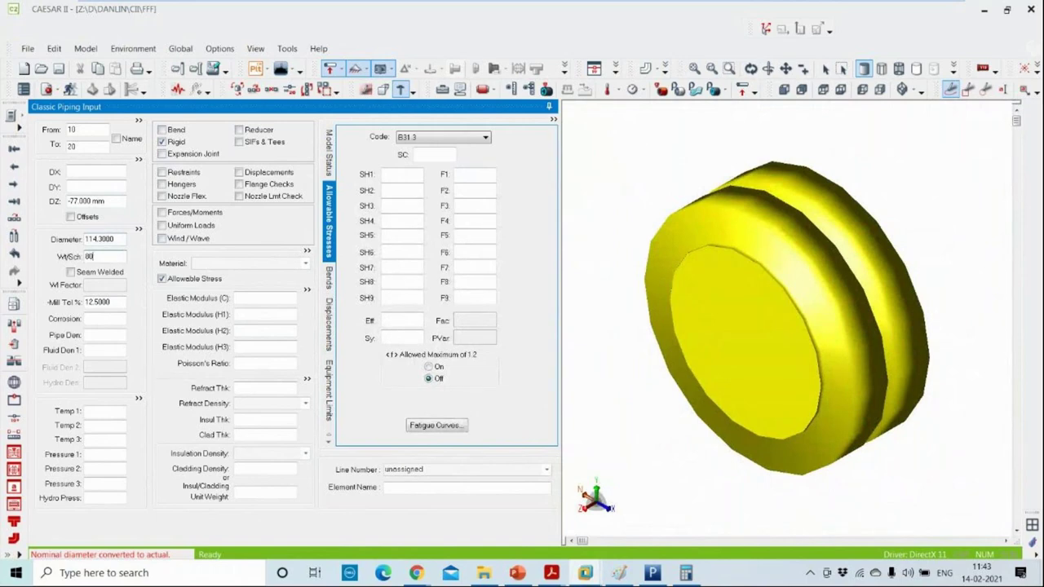
pyautogui.write('80')
pyautogui.press('Return')
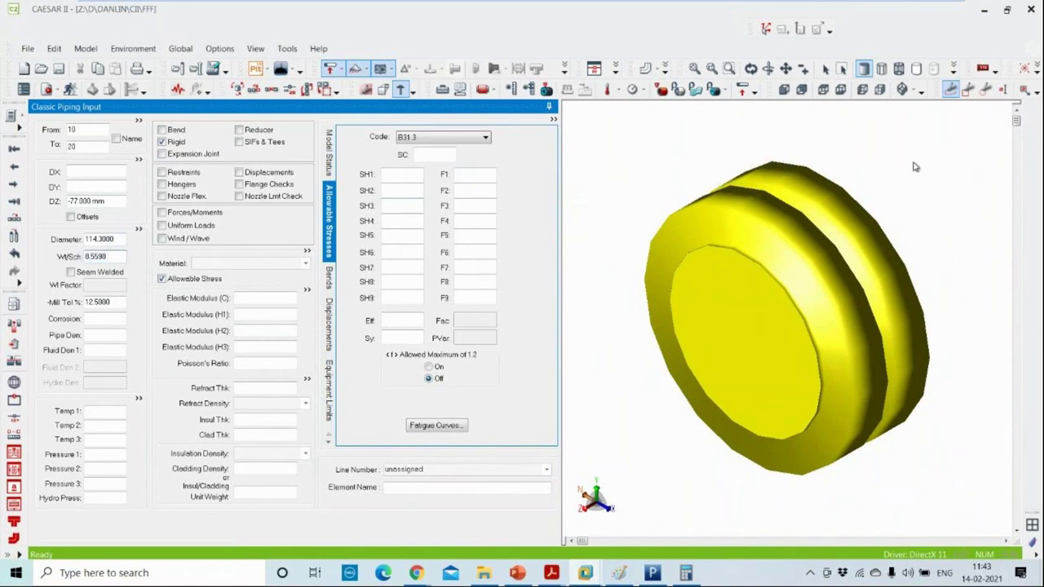
# Write an underlined 36.10 above the flange with freehand markup and highlight the wall thickness value
pyautogui.moveTo(736, 180); pyautogui.dragTo(808, 241, button='middle')
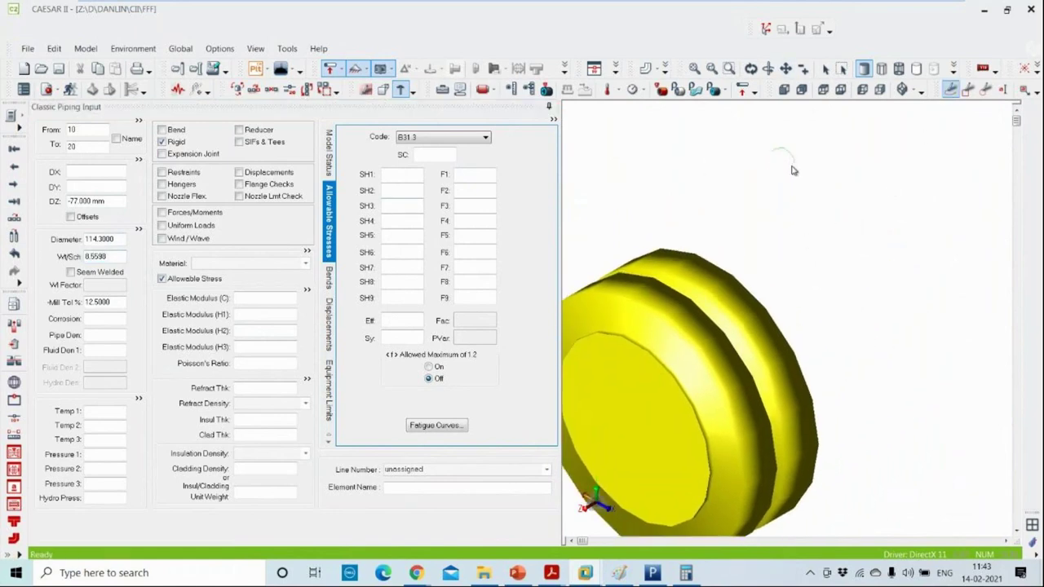
pyautogui.moveTo(755, 151); pyautogui.dragTo(752, 193)
pyautogui.moveTo(846, 143)
pyautogui.mouseDown()
pyautogui.moveTo(840, 175)
pyautogui.moveTo(848, 173)
pyautogui.mouseUp()
pyautogui.click(890, 178)
pyautogui.moveTo(900, 149); pyautogui.dragTo(920, 194)
pyautogui.moveTo(955, 150)
pyautogui.mouseDown()
pyautogui.moveTo(950, 182)
pyautogui.moveTo(956, 151)
pyautogui.mouseUp()
pyautogui.moveTo(770, 217); pyautogui.dragTo(954, 206)
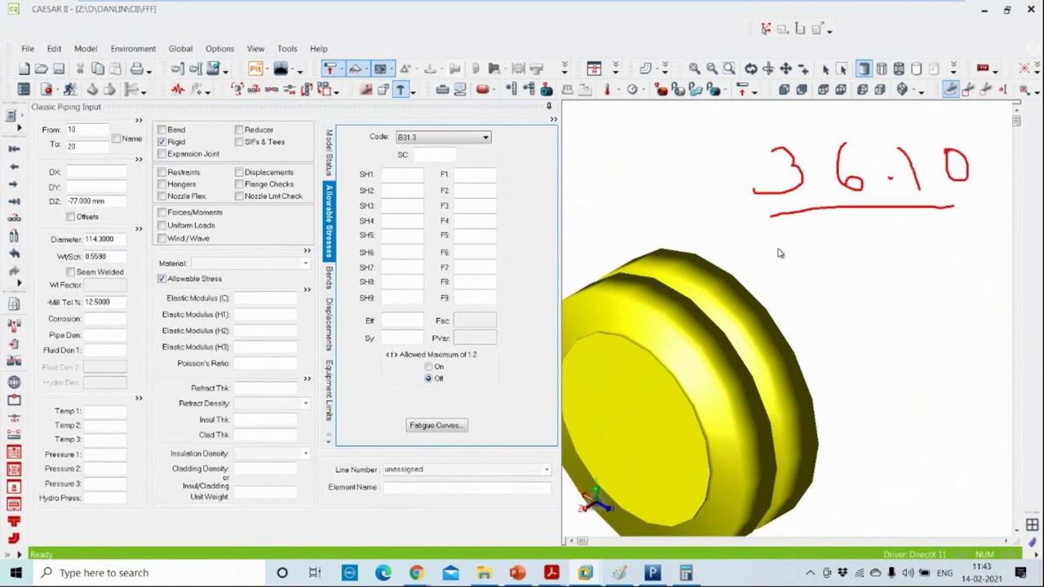
pyautogui.doubleClick(103, 257)
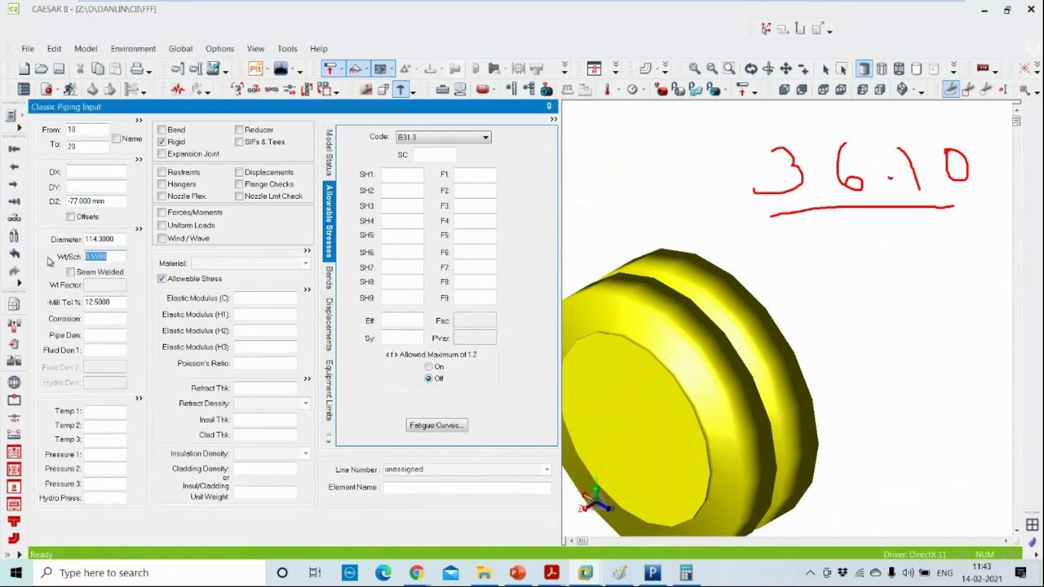
# Assign A106 Grade B (106) as the element's material
pyautogui.click(306, 263)
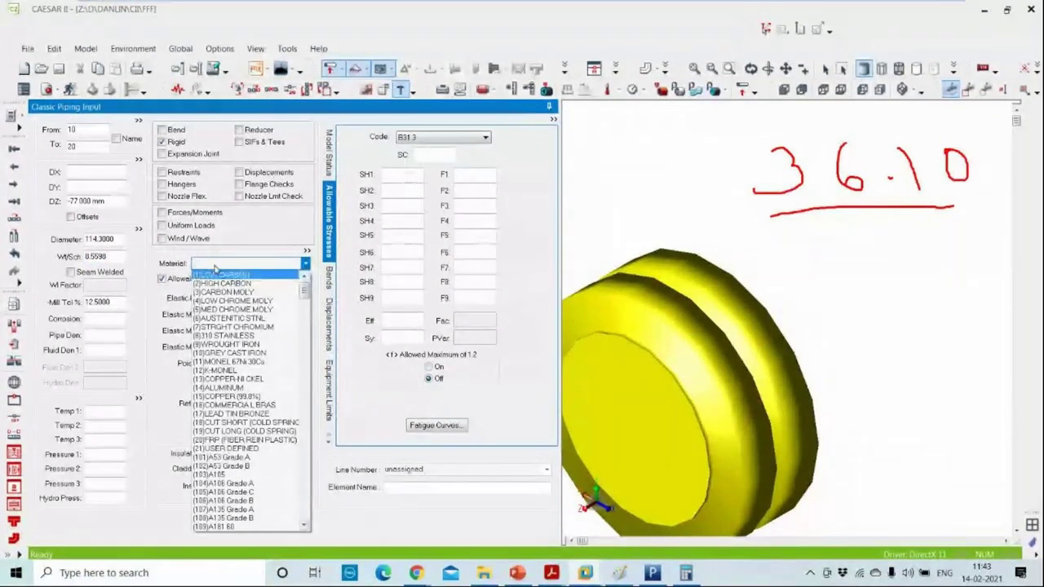
pyautogui.moveTo(301, 289)
pyautogui.mouseDown()
pyautogui.moveTo(292, 489)
pyautogui.moveTo(291, 289)
pyautogui.mouseUp()
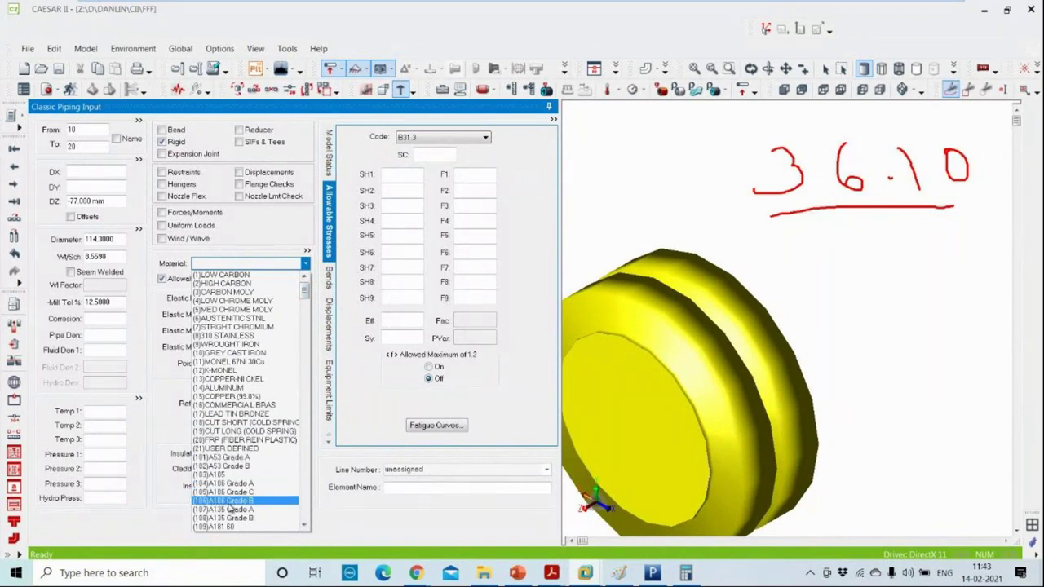
pyautogui.click(272, 503)
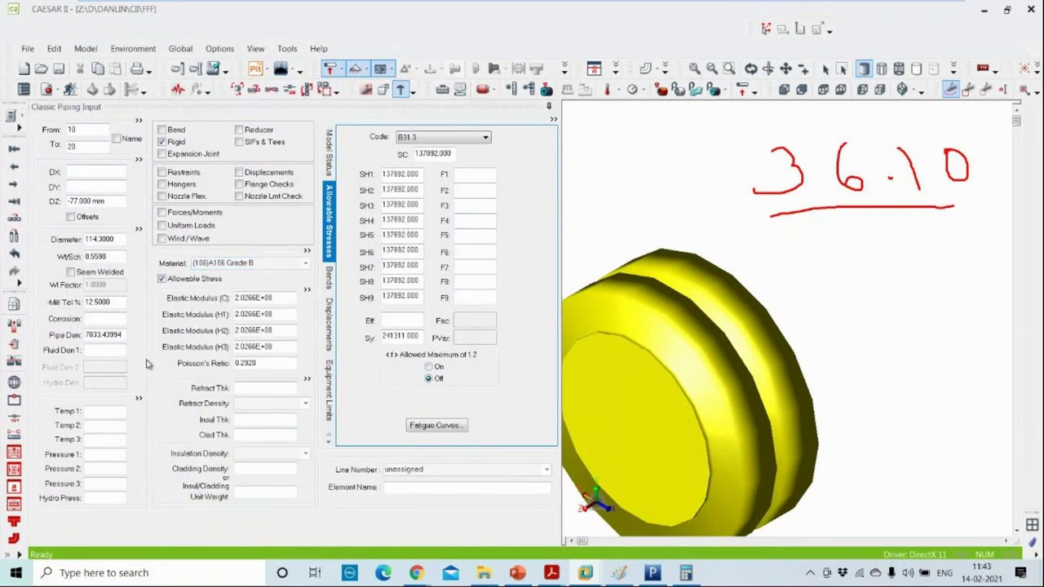
# Set the element's Temp 1 to 150 and Temp 2 to -10
pyautogui.click(113, 411)
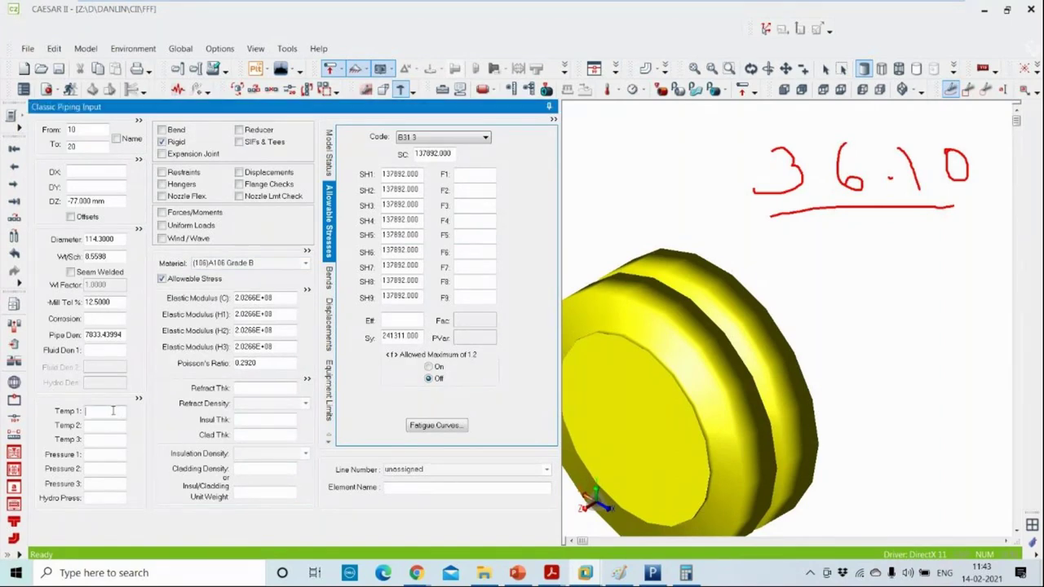
pyautogui.write('150')
pyautogui.press('Tab')
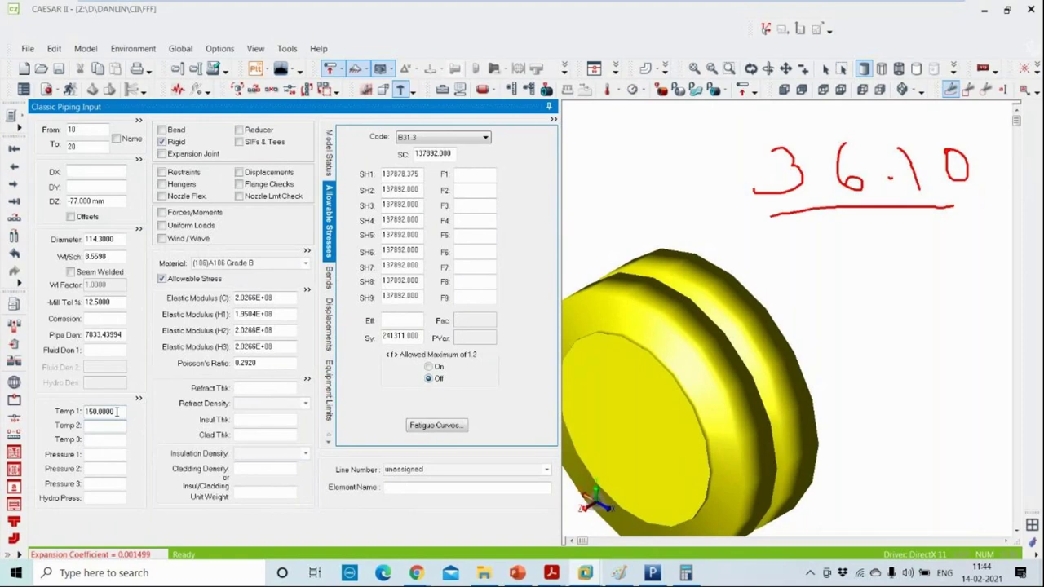
pyautogui.write('-10')
pyautogui.press('Tab')
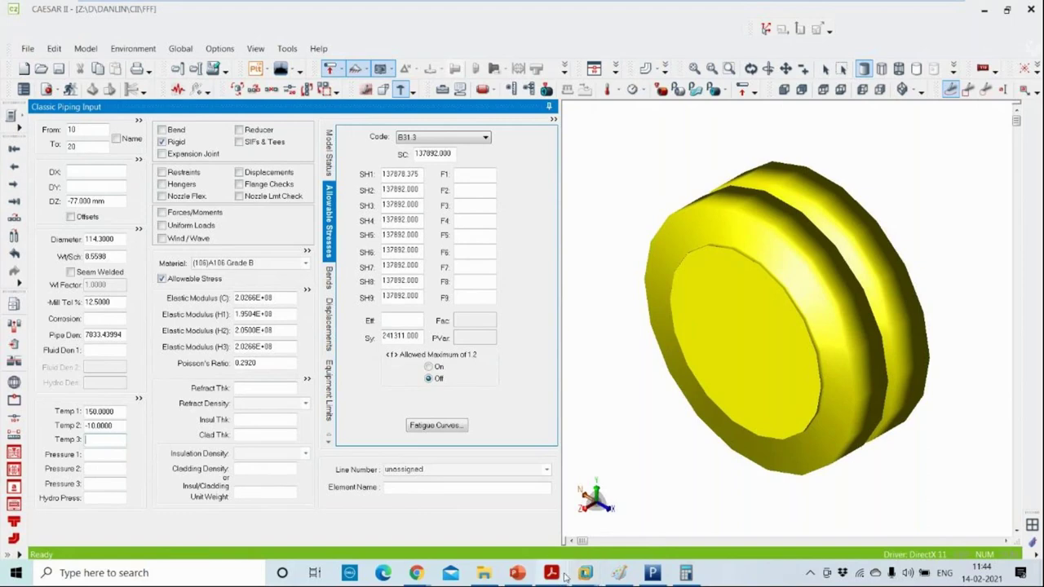
# Switch to the Paint sketch and add the red text "OPERATING TEMP=80C" above the design data notes
pyautogui.click(620, 574)
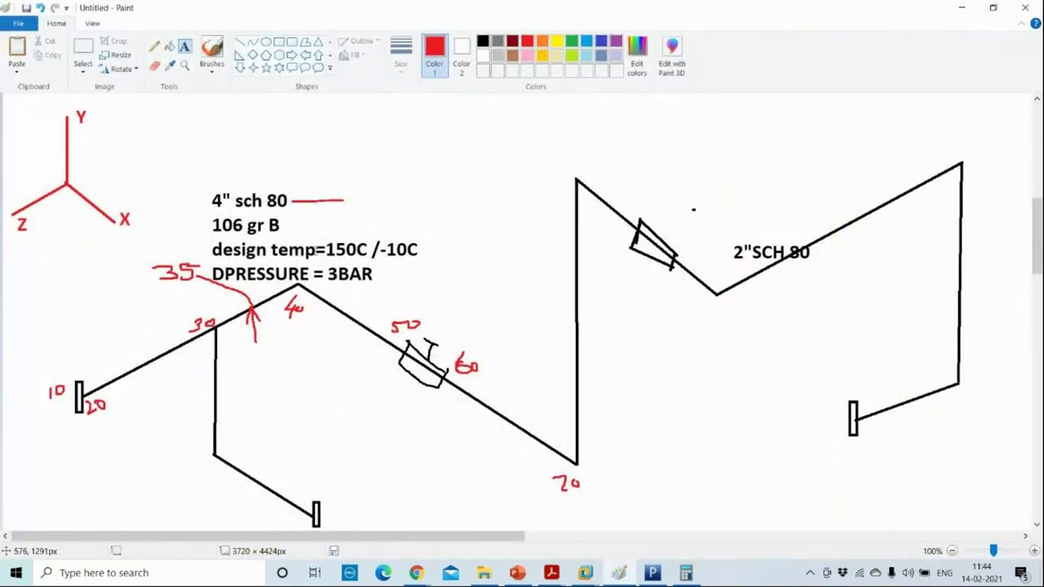
pyautogui.click(185, 46)
pyautogui.click(325, 141)
pyautogui.write('OPER')
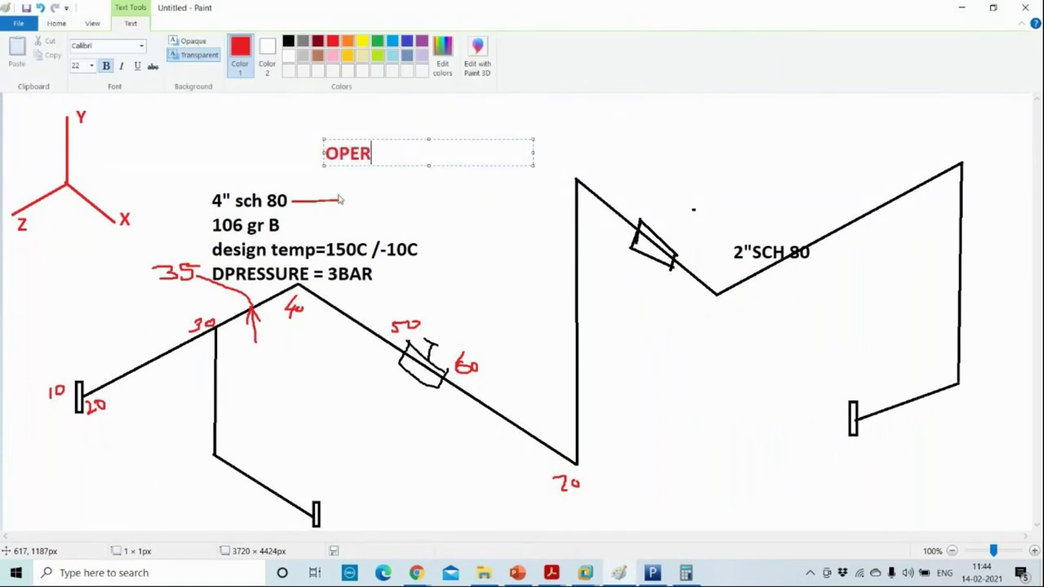
pyautogui.write('ATING TEMP=')
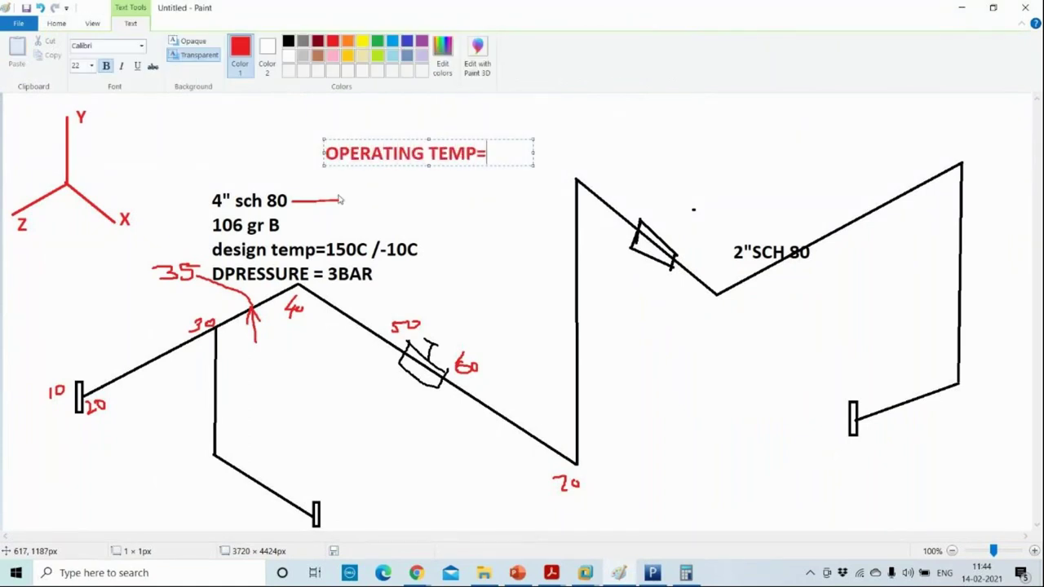
pyautogui.write('80C')
# Switch back to CAESAR II and set the element's Temp 3 to 80 and Pressure 1 to 3 bar
pyautogui.hotkey('alt', 'Tab')
pyautogui.hotkey('alt', 'Tab')
pyautogui.hotkey('alt', 'Tab')
pyautogui.click(106, 438)
pyautogui.write('80')
pyautogui.press('Tab')
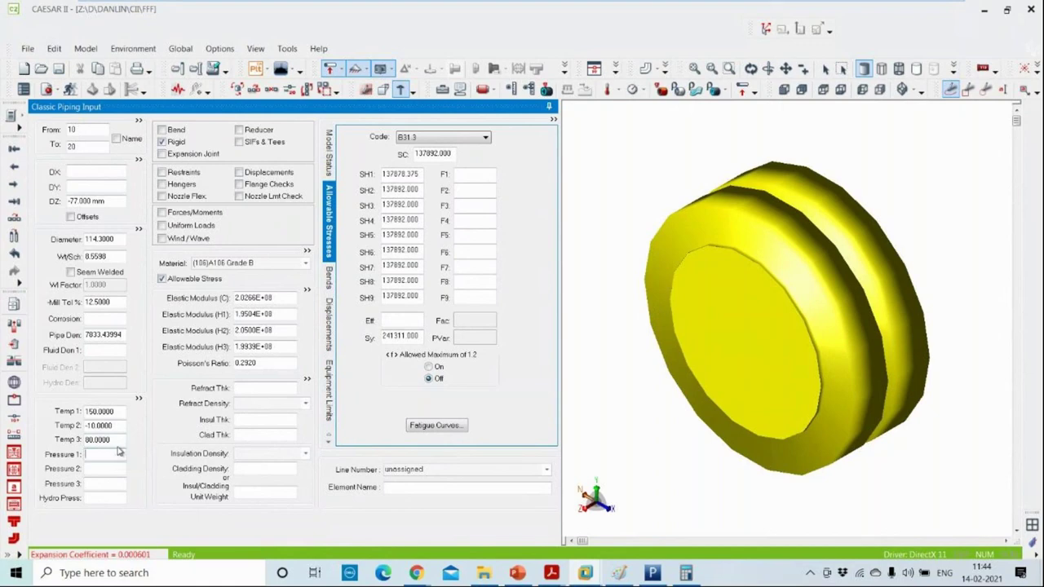
pyautogui.write('3')
pyautogui.click(110, 496)
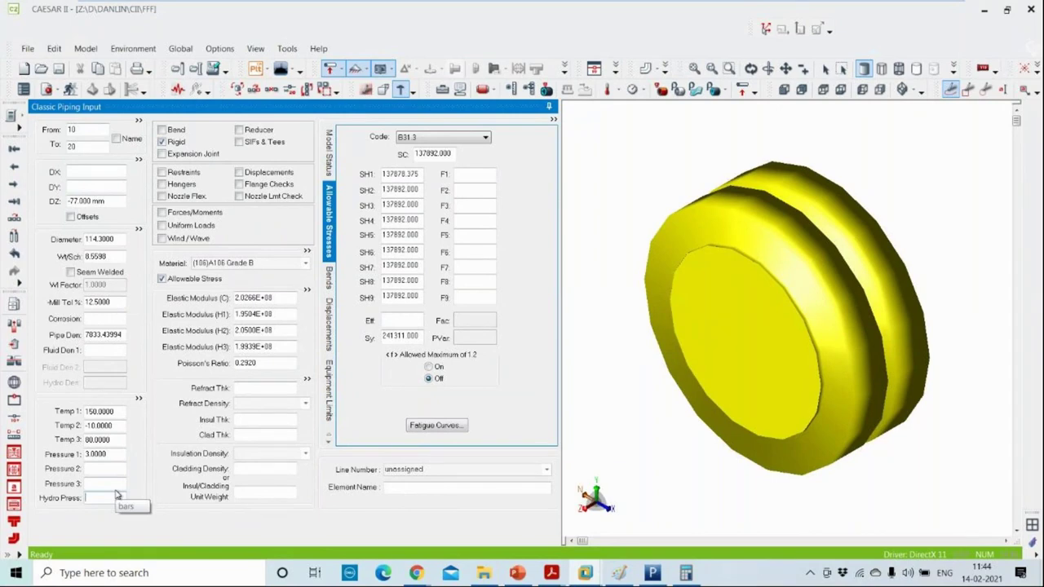
# Write HP = DP X 1.5 above the flange with freehand markup and draw a box around DP X 1.5
pyautogui.moveTo(783, 187); pyautogui.dragTo(677, 318, button='middle')
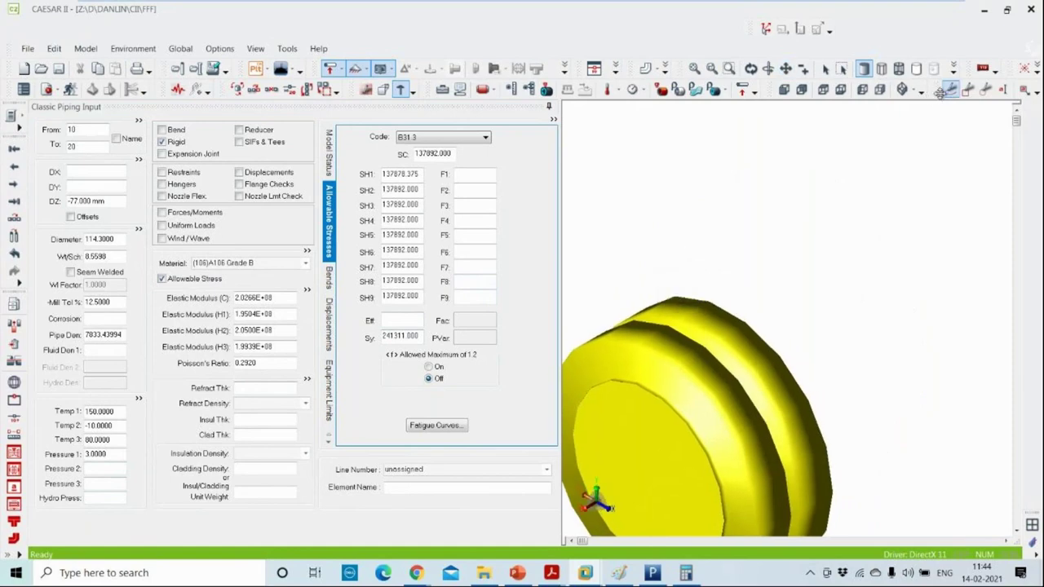
pyautogui.moveTo(638, 147); pyautogui.dragTo(639, 218)
pyautogui.moveTo(678, 142); pyautogui.dragTo(680, 206)
pyautogui.moveTo(640, 178); pyautogui.dragTo(678, 181)
pyautogui.moveTo(721, 145)
pyautogui.mouseDown()
pyautogui.moveTo(731, 224)
pyautogui.moveTo(719, 185)
pyautogui.moveTo(798, 193)
pyautogui.moveTo(802, 207)
pyautogui.mouseUp()
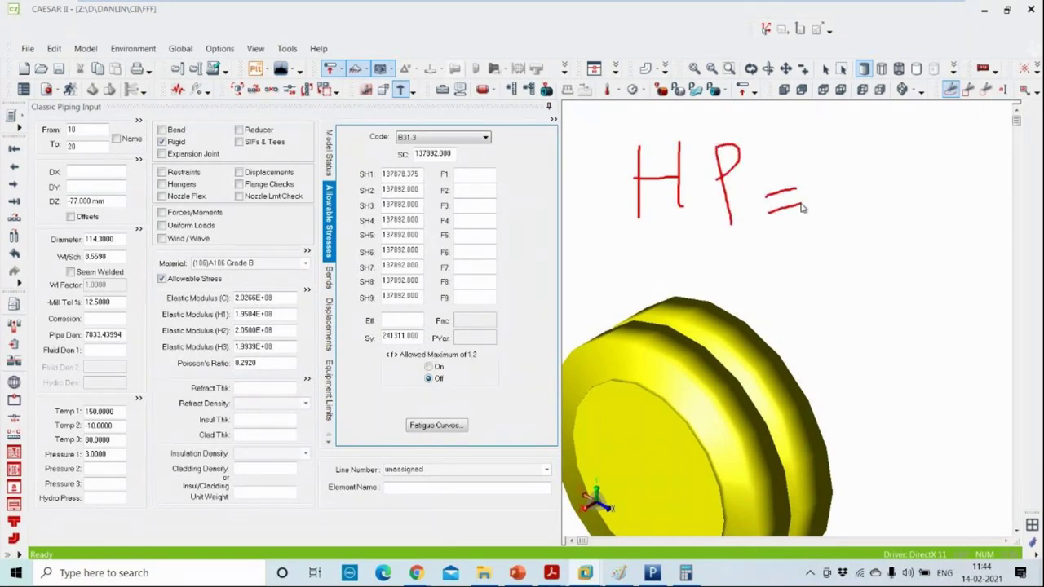
pyautogui.moveTo(825, 166); pyautogui.dragTo(825, 208)
pyautogui.moveTo(869, 160); pyautogui.dragTo(861, 208)
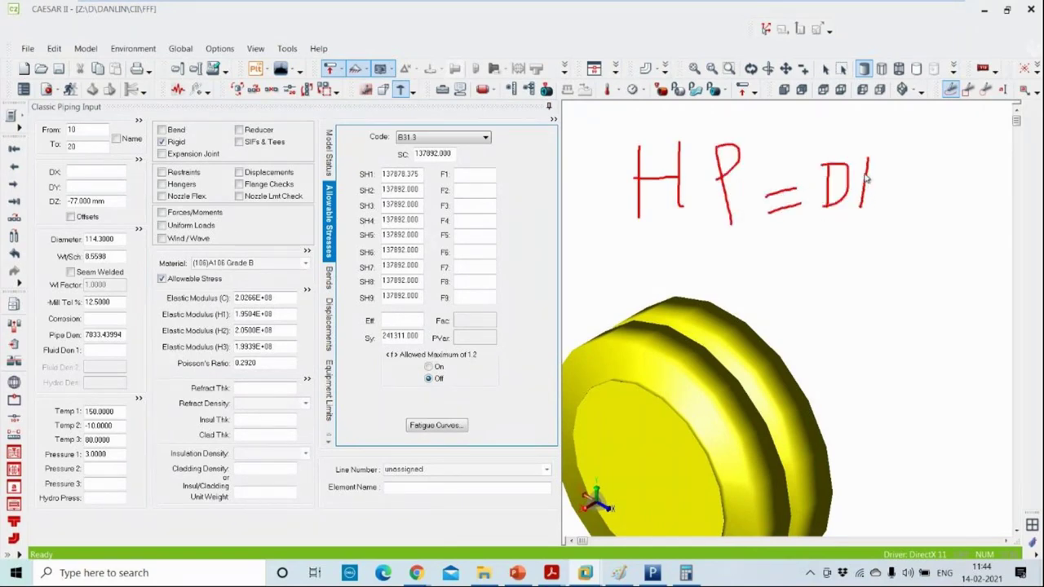
pyautogui.moveTo(869, 161)
pyautogui.mouseDown()
pyautogui.moveTo(866, 184)
pyautogui.moveTo(929, 208)
pyautogui.moveTo(889, 208)
pyautogui.moveTo(943, 196)
pyautogui.moveTo(942, 174)
pyautogui.moveTo(987, 183)
pyautogui.moveTo(972, 198)
pyautogui.mouseUp()
pyautogui.click(959, 193)
pyautogui.moveTo(909, 219); pyautogui.dragTo(994, 219)
pyautogui.moveTo(834, 219); pyautogui.dragTo(896, 220)
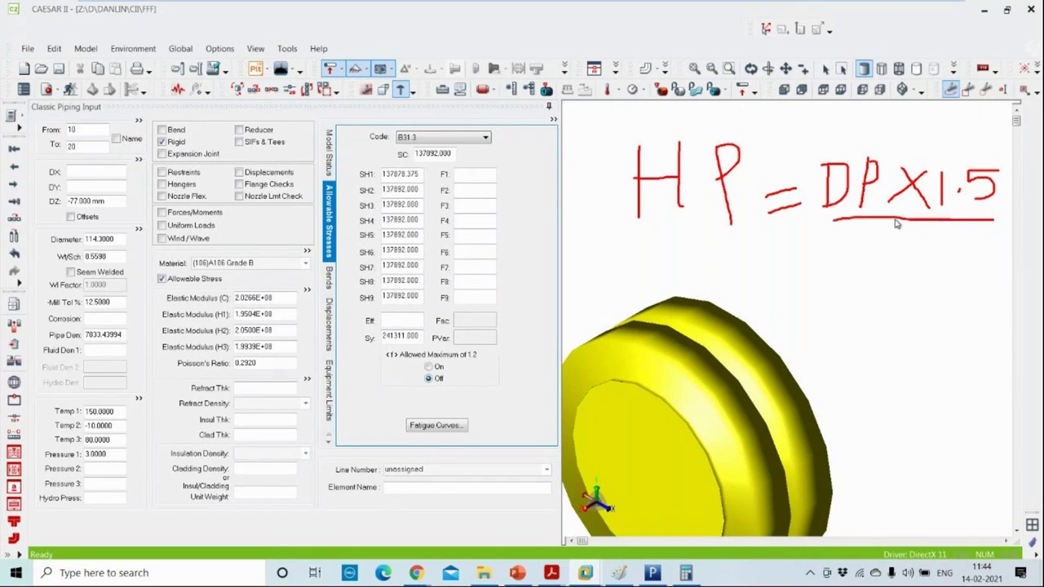
pyautogui.moveTo(832, 219)
pyautogui.mouseDown()
pyautogui.moveTo(803, 147)
pyautogui.moveTo(1011, 152)
pyautogui.moveTo(1016, 190)
pyautogui.moveTo(983, 225)
pyautogui.moveTo(999, 225)
pyautogui.mouseUp()
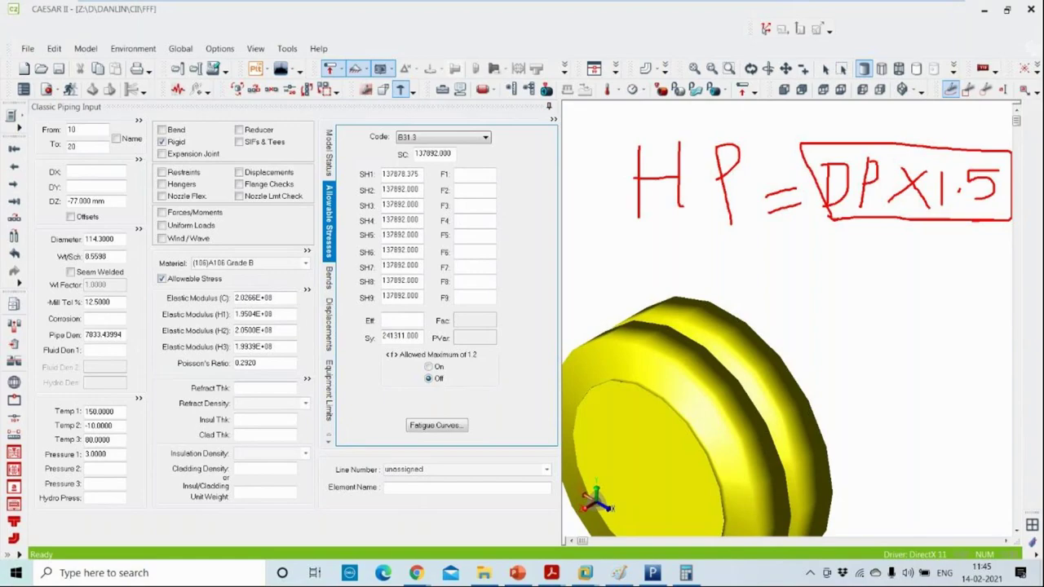
# Switch to the ASME B16.5-2013 PDF and examine the working pressure by classes table on page 37
pyautogui.hotkey('alt', 'Tab')
pyautogui.moveTo(971, 57); pyautogui.dragTo(718, 55)
pyautogui.doubleClick(718, 55)
pyautogui.scroll(3, 495, 247)
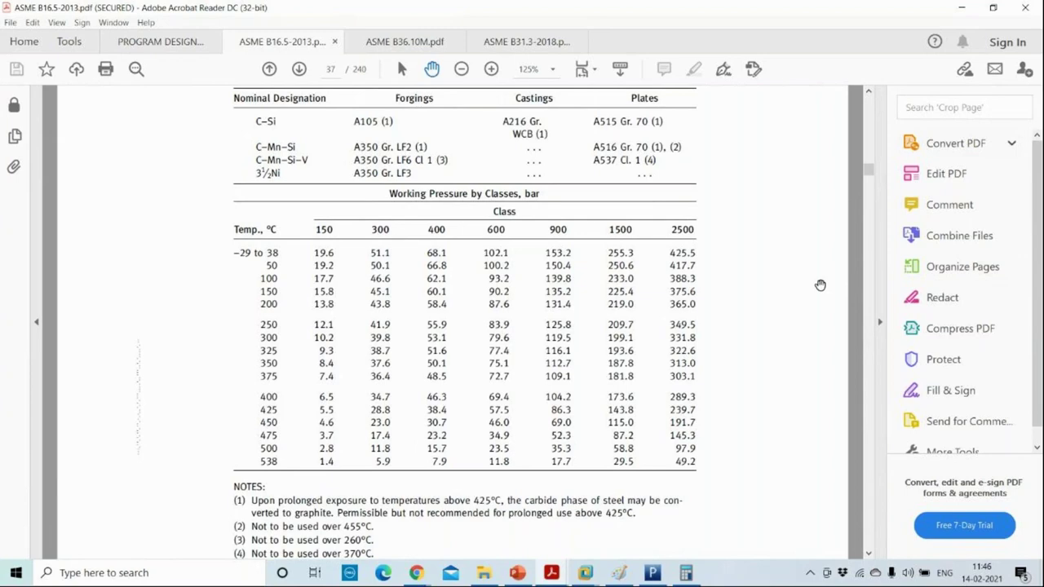
pyautogui.click(970, 9)
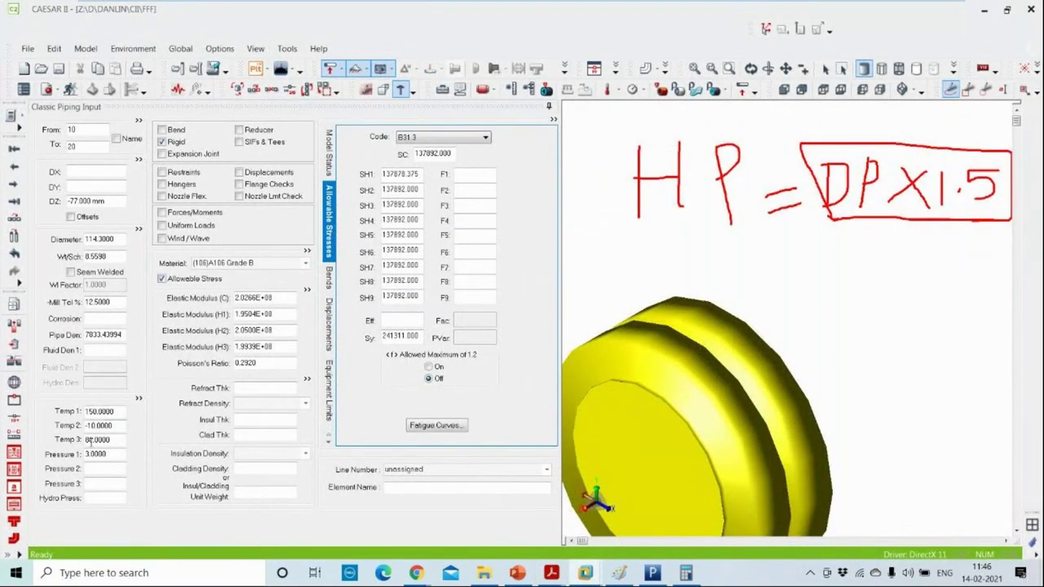
# Set the element's hydro test pressure to 3*1.5 (4.5 bar) in CAESAR II
pyautogui.click(100, 499)
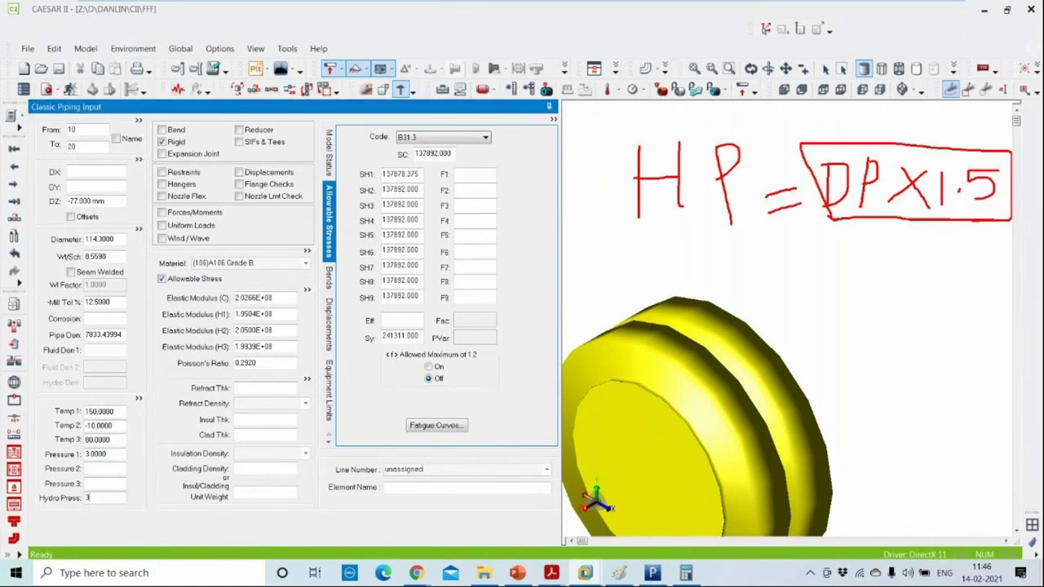
pyautogui.write('3*1.5')
pyautogui.press('Tab')
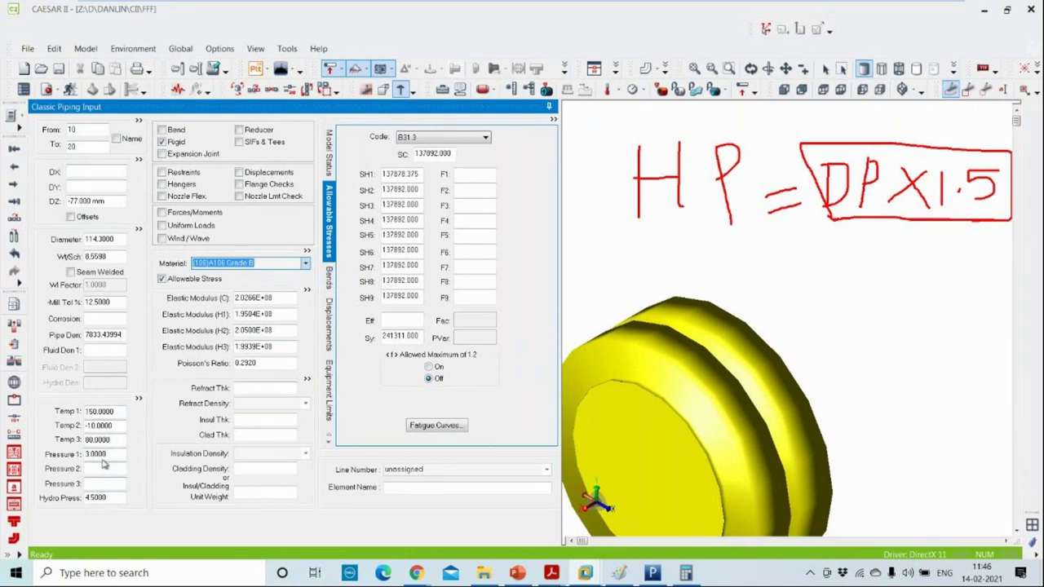
# Reselect (106)A106 Grade B as the element's material and B31.3 as the allowable stress code
pyautogui.click(306, 263)
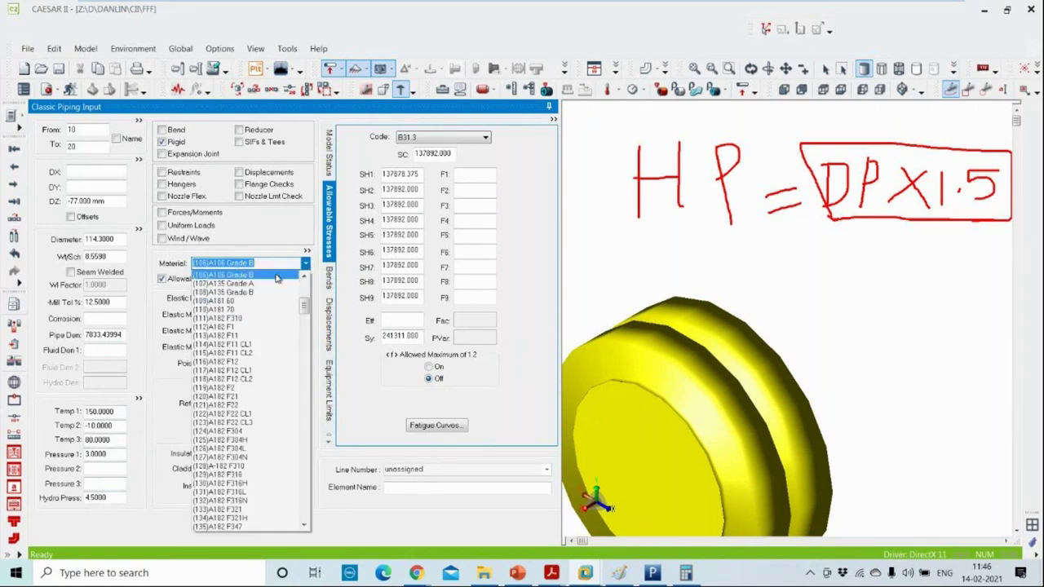
pyautogui.click(277, 276)
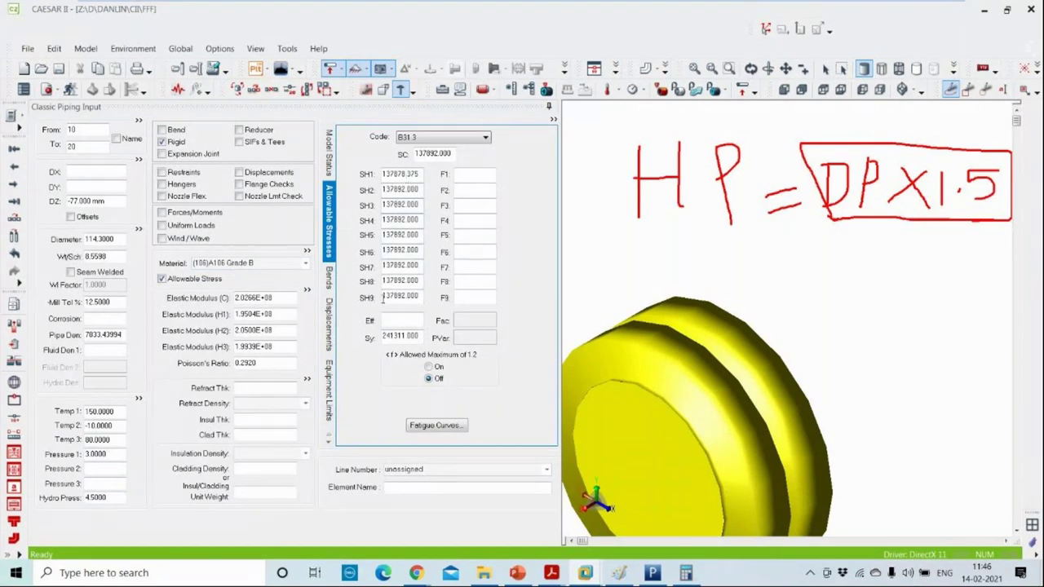
pyautogui.click(484, 138)
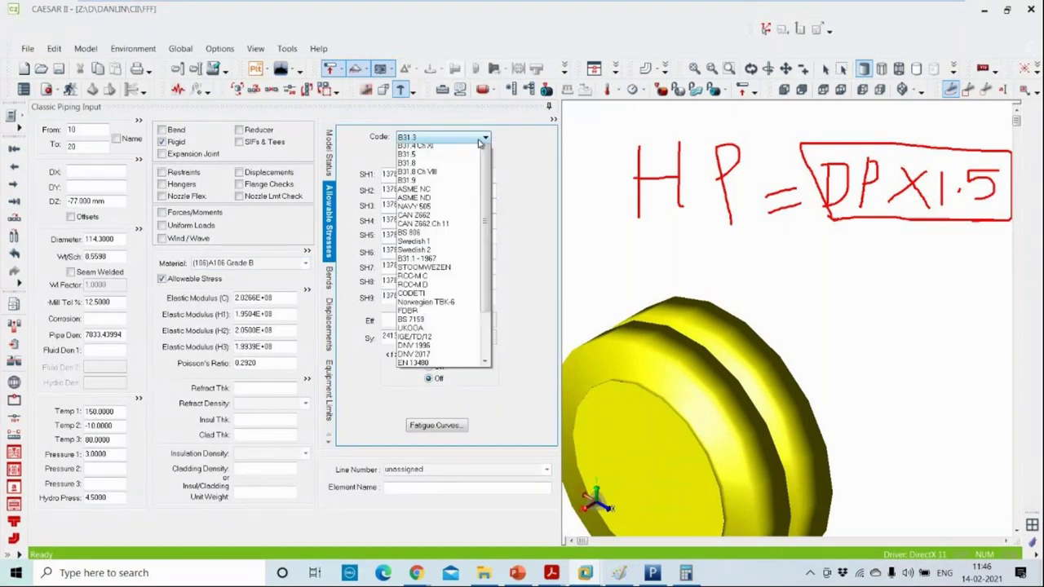
pyautogui.scroll(1, 487, 183)
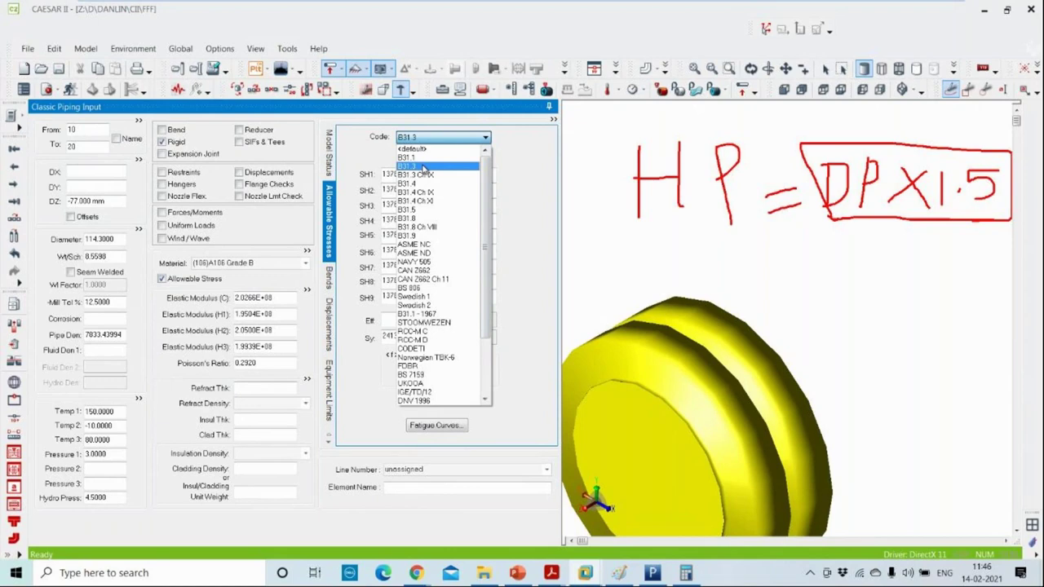
pyautogui.click(423, 167)
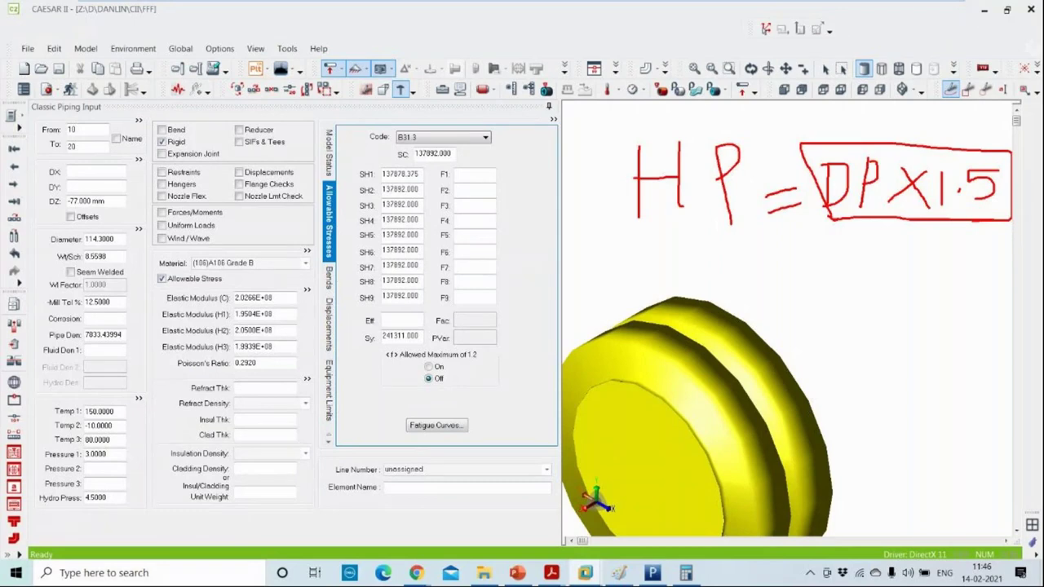
# Switch to the ASME B31.3-2018 PDF, go to page 278 and browse the basic allowable stress tables
pyautogui.click(551, 572)
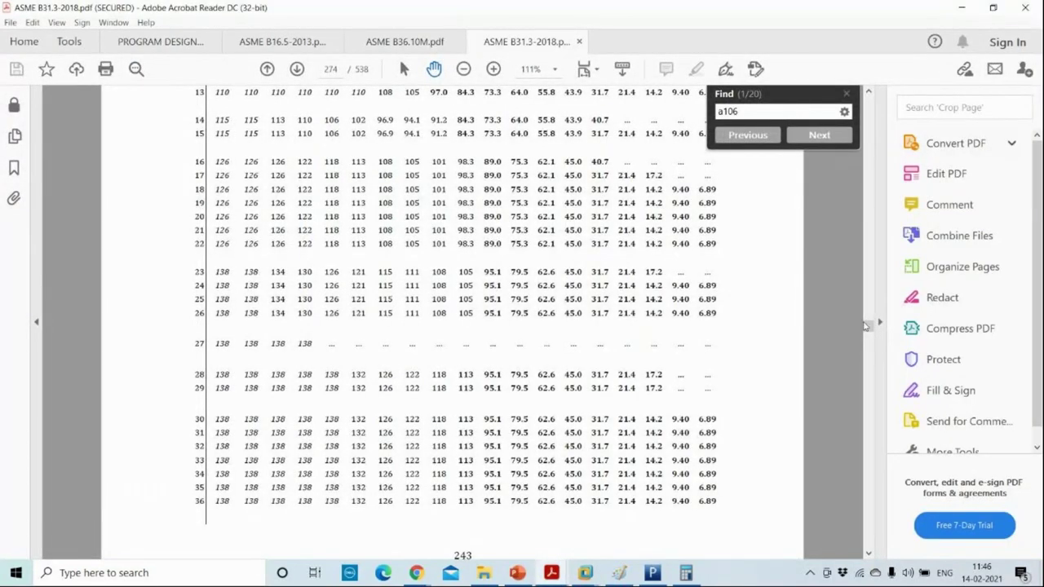
pyautogui.moveTo(869, 326); pyautogui.dragTo(869, 99)
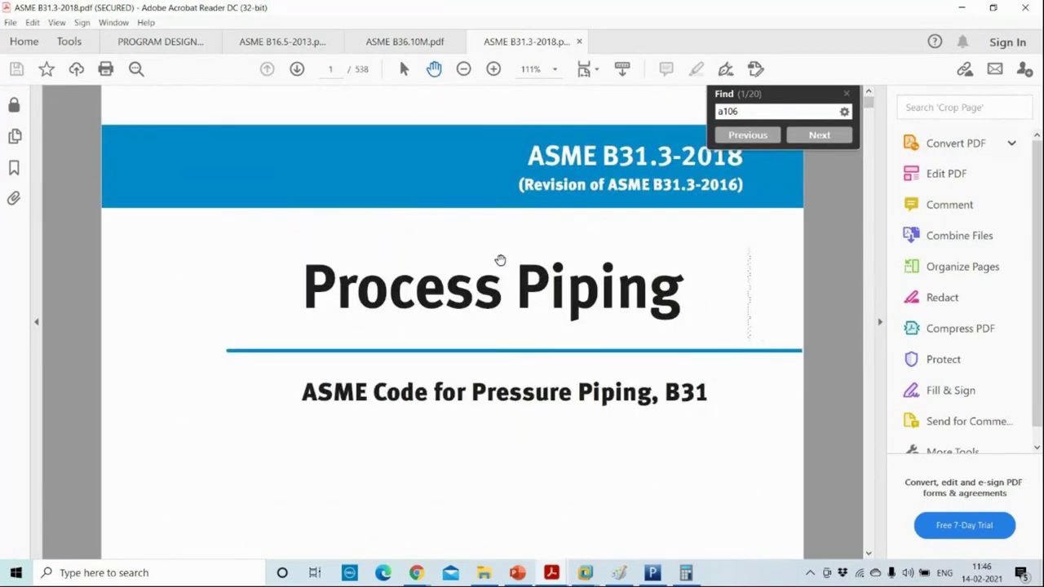
pyautogui.click(348, 73)
pyautogui.write('278')
pyautogui.press('Return')
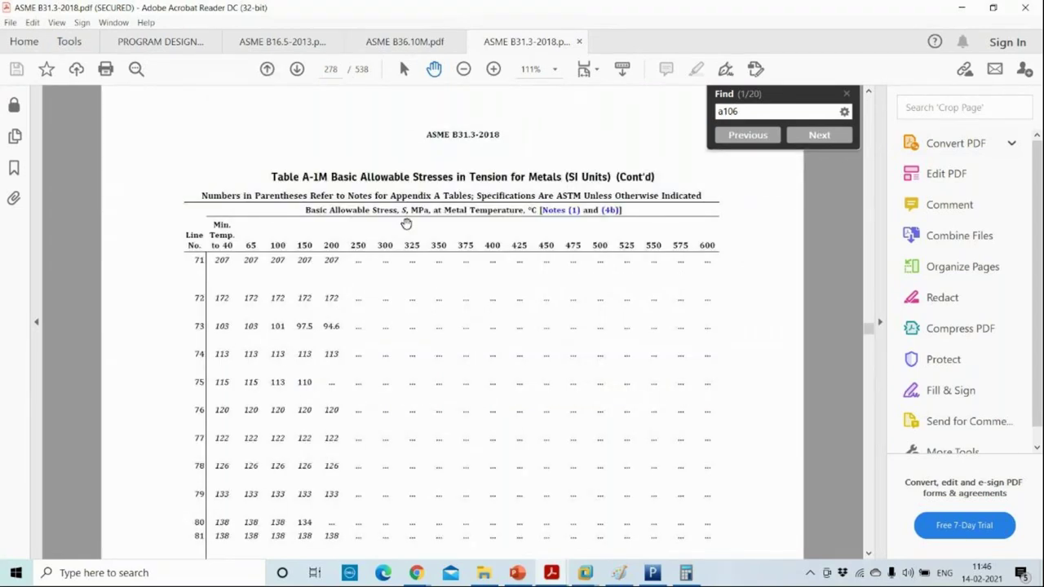
pyautogui.keyDown('ctrl'); pyautogui.scroll(-3, 543, 373); pyautogui.keyUp('ctrl')
pyautogui.scroll(3, 605, 285)
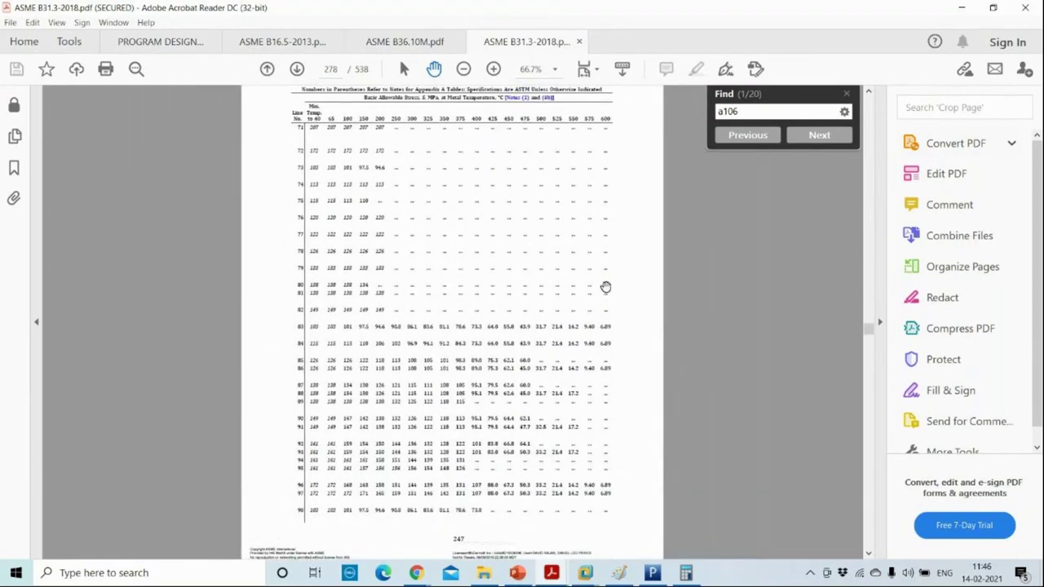
pyautogui.scroll(11, 693, 188)
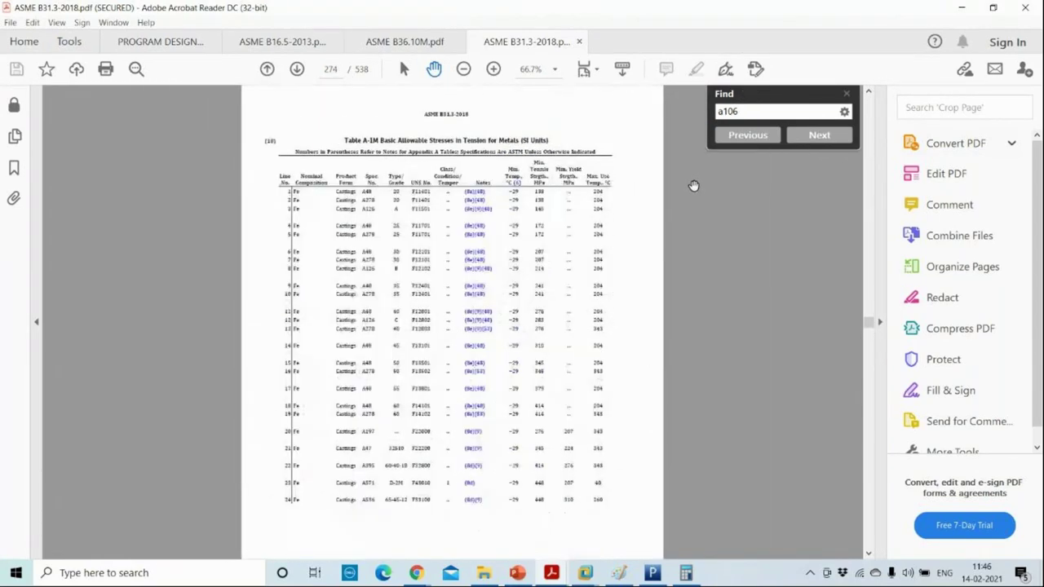
pyautogui.scroll(-6, 694, 181)
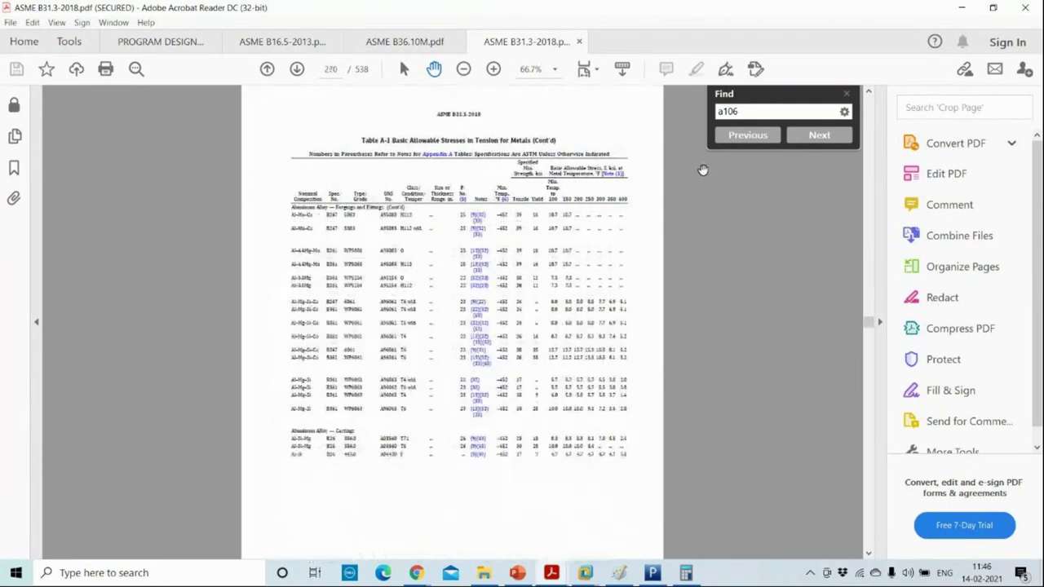
pyautogui.scroll(1, 740, 163)
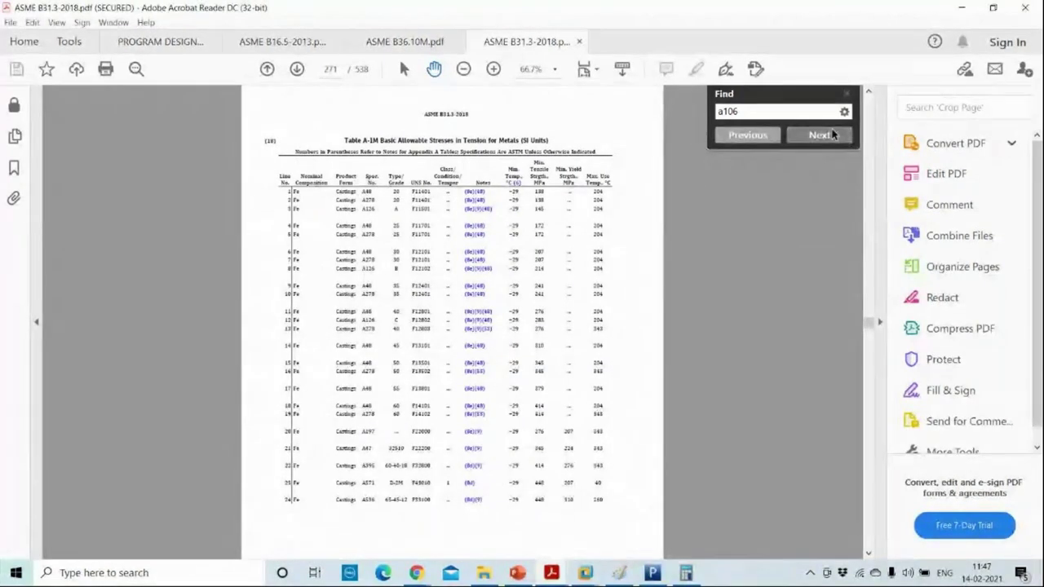
# Search the PDF for a106 and examine the A106 Grade B row in Table A-1M on page 273
pyautogui.click(825, 134)
pyautogui.keyDown('ctrl'); pyautogui.scroll(5, 456, 317); pyautogui.keyUp('ctrl')
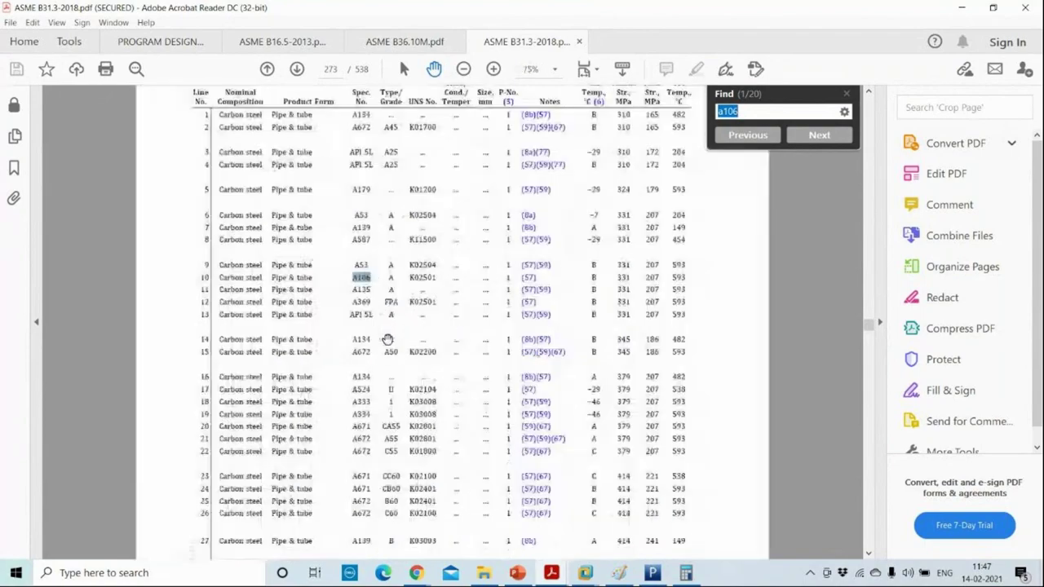
pyautogui.scroll(-5, 482, 236)
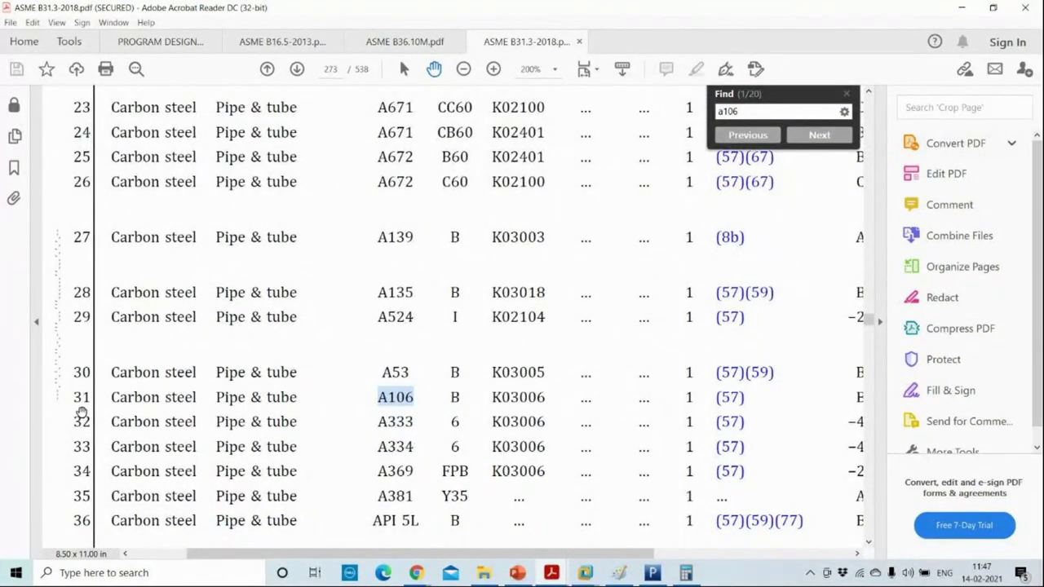
pyautogui.keyDown('ctrl'); pyautogui.scroll(-4, 408, 412); pyautogui.keyUp('ctrl')
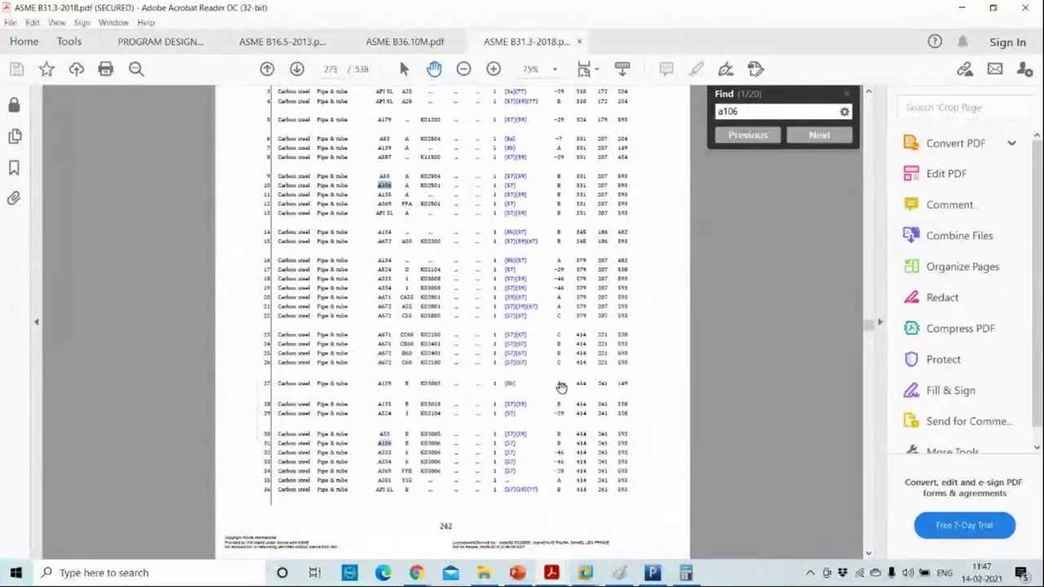
pyautogui.keyDown('ctrl'); pyautogui.scroll(3, 688, 213); pyautogui.keyUp('ctrl')
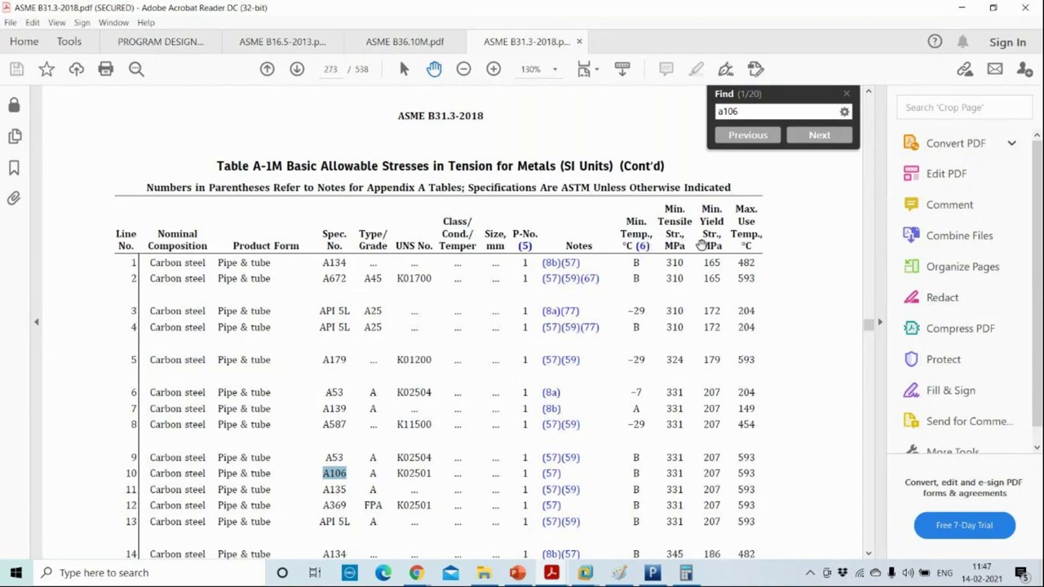
pyautogui.scroll(-10, 774, 337)
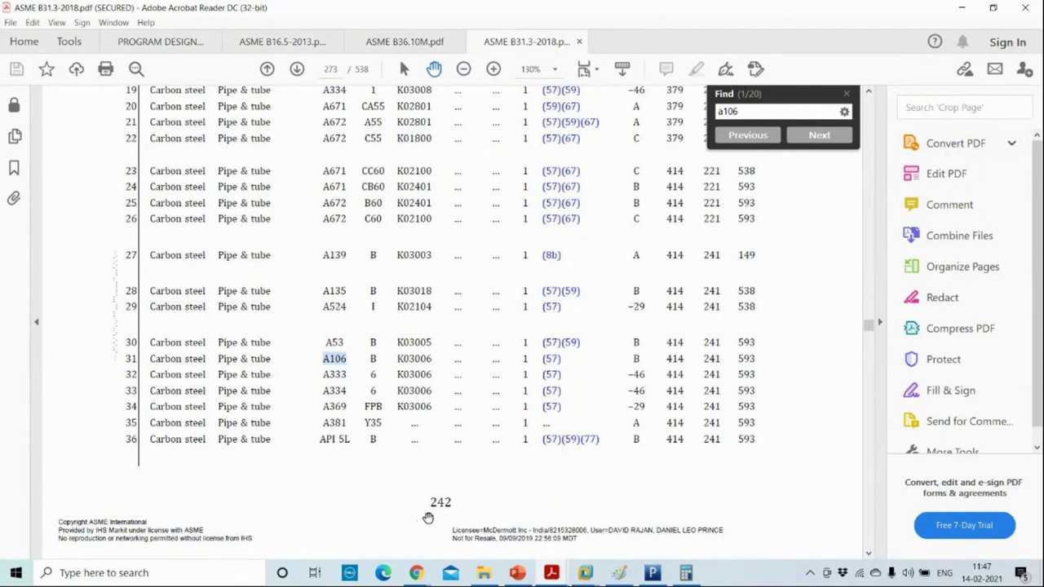
# Look up the basic allowable stress of line 31 (A106 Grade B) at 150 °C in Table A-1M on page 274
pyautogui.scroll(-8, 105, 419)
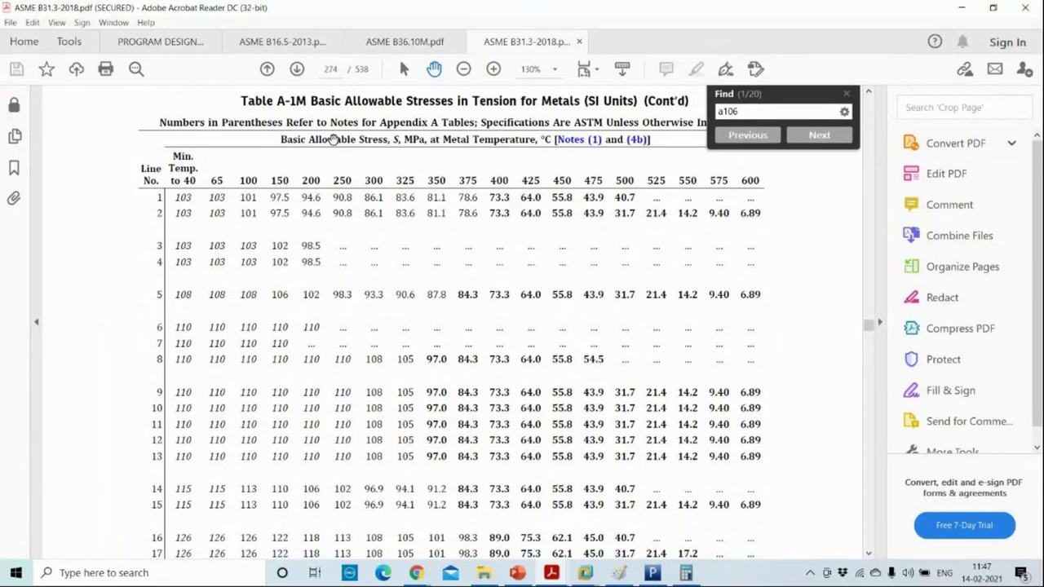
pyautogui.moveTo(297, 471); pyautogui.dragTo(300, 318)
pyautogui.scroll(-4, 300, 318)
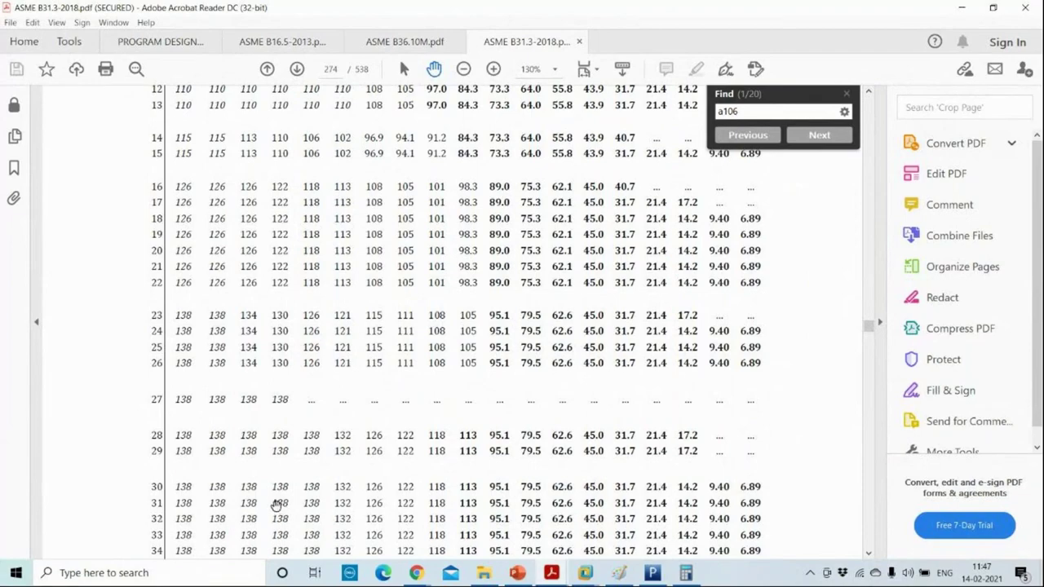
pyautogui.scroll(4, 311, 310)
pyautogui.scroll(3, 327, 254)
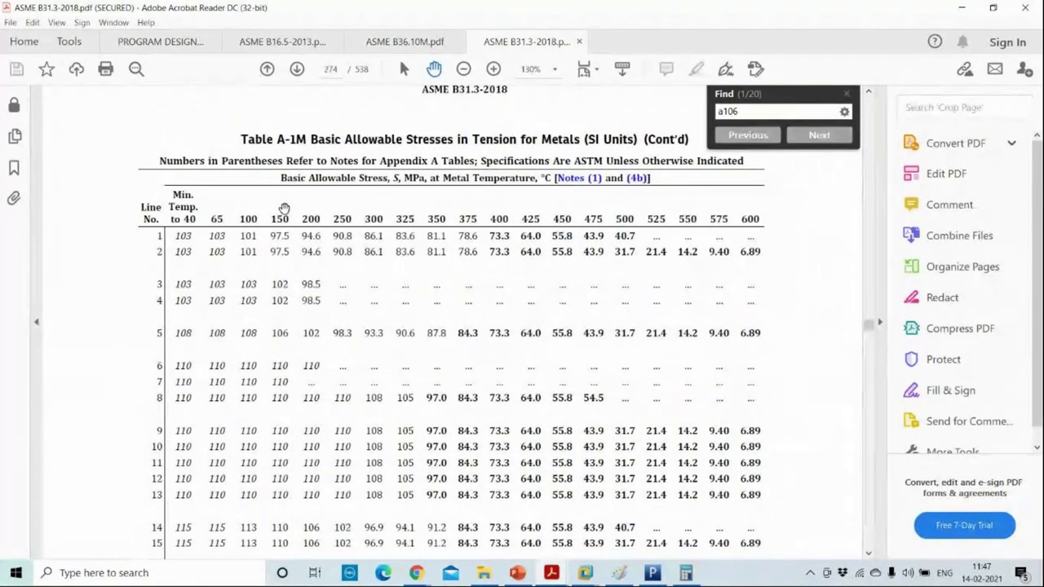
pyautogui.scroll(-10, 411, 198)
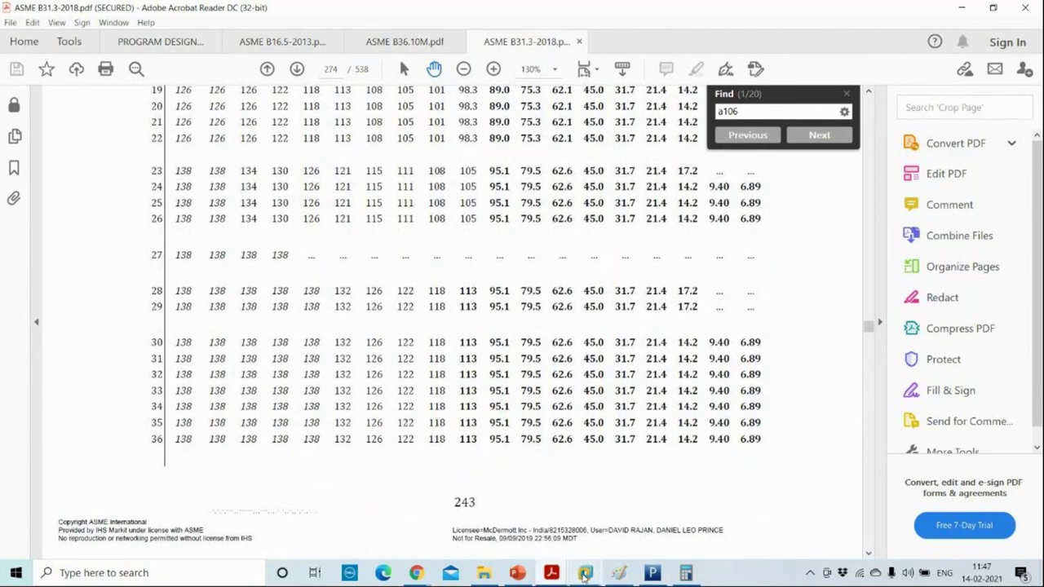
# Compare the CAESAR II SH allowable stresses with line 31 (A106 Grade B) across the temperature columns of Table A-1M in the B31.3 PDF
pyautogui.moveTo(595, 573)
pyautogui.click(608, 493)
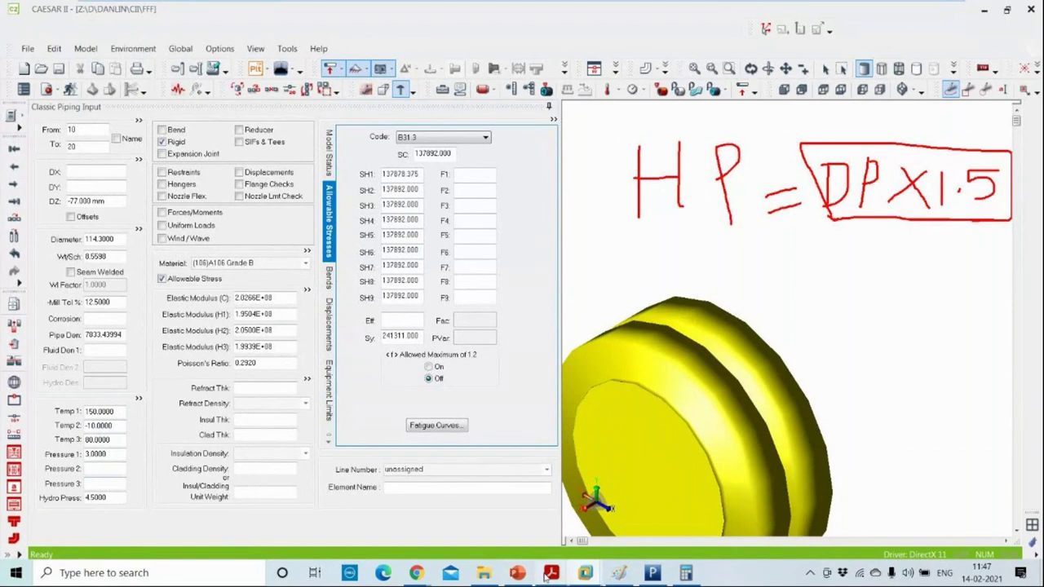
pyautogui.moveTo(545, 575)
pyautogui.click(815, 546)
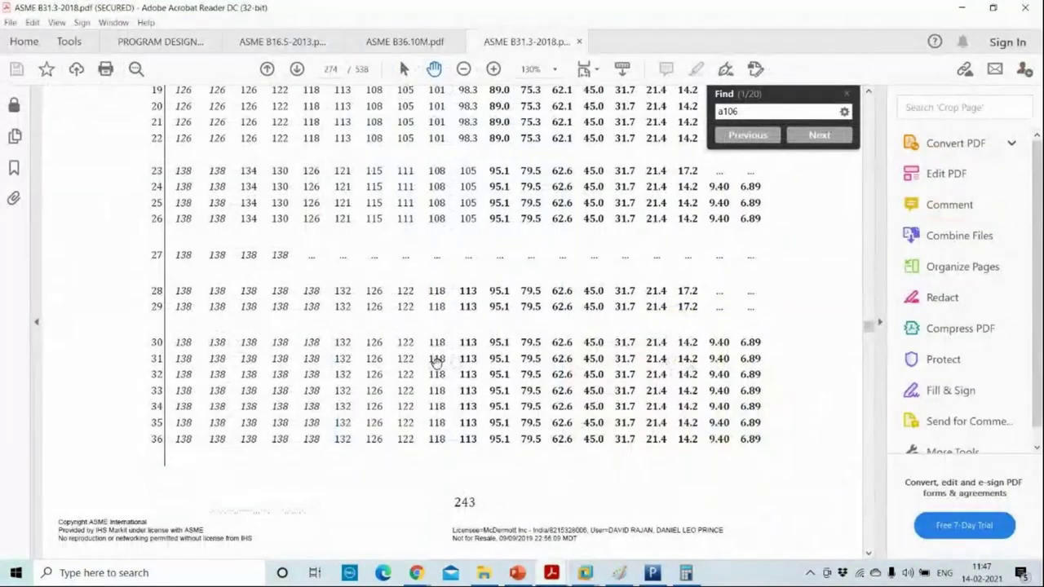
pyautogui.scroll(10, 400, 236)
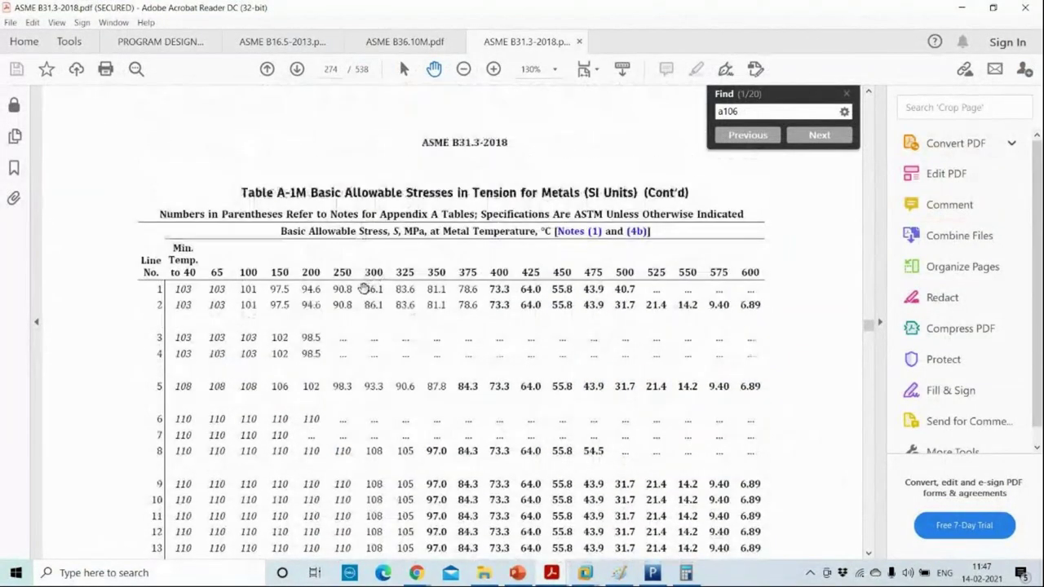
pyautogui.scroll(-5, 384, 243)
pyautogui.scroll(-6, 384, 242)
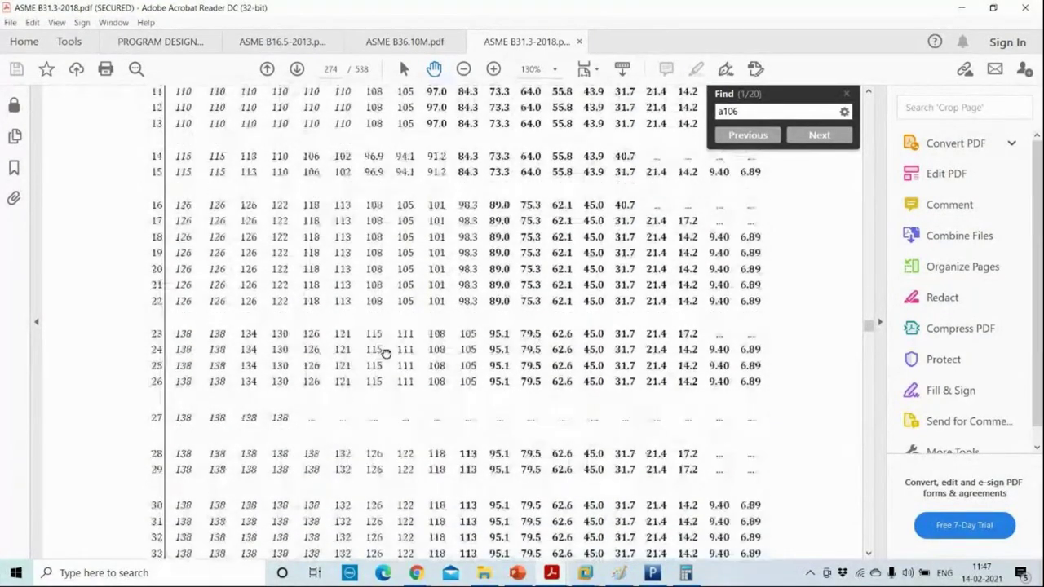
pyautogui.scroll(-2, 384, 353)
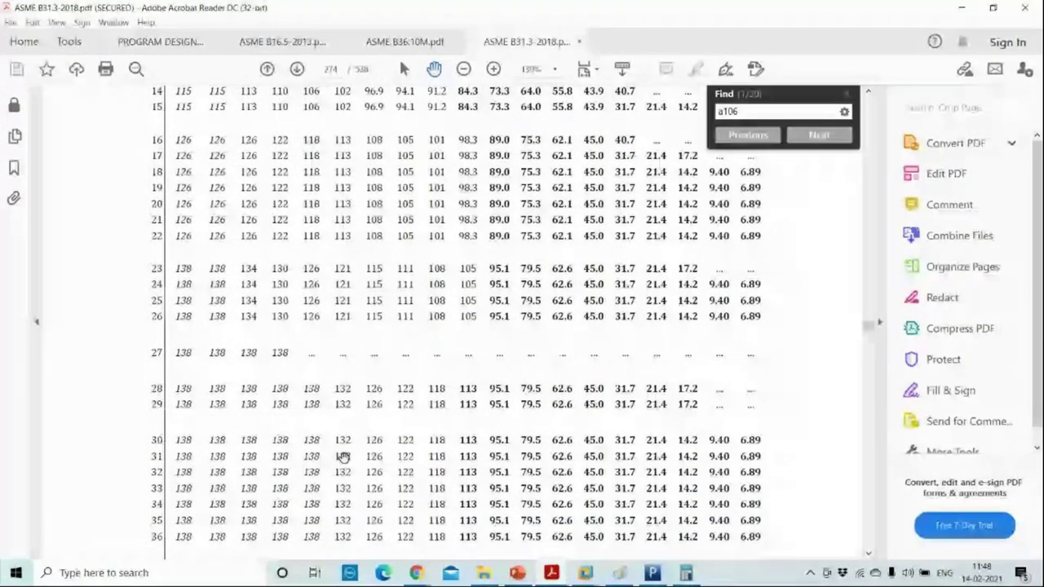
pyautogui.scroll(11, 323, 329)
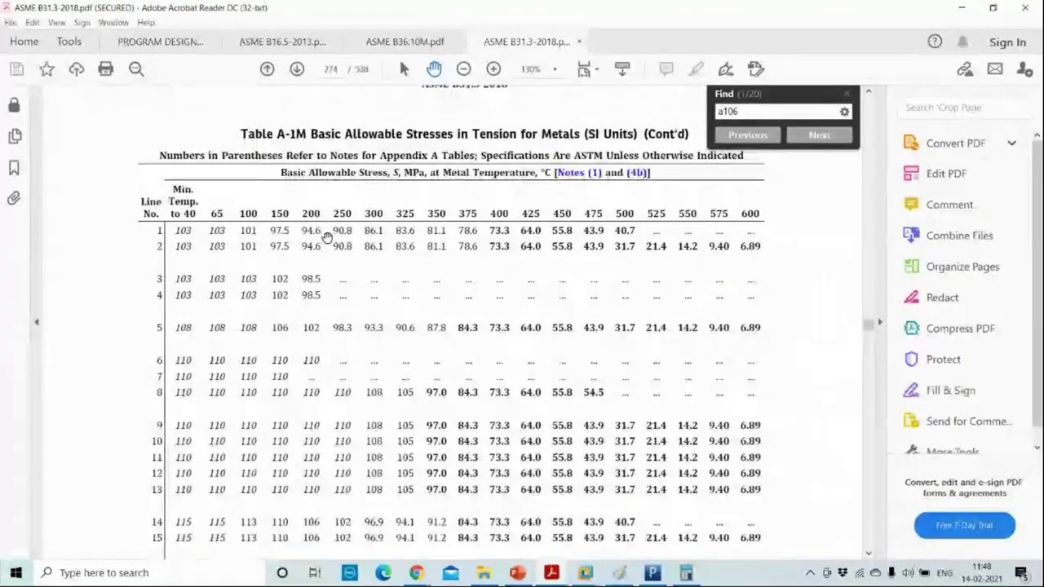
pyautogui.scroll(-8, 326, 237)
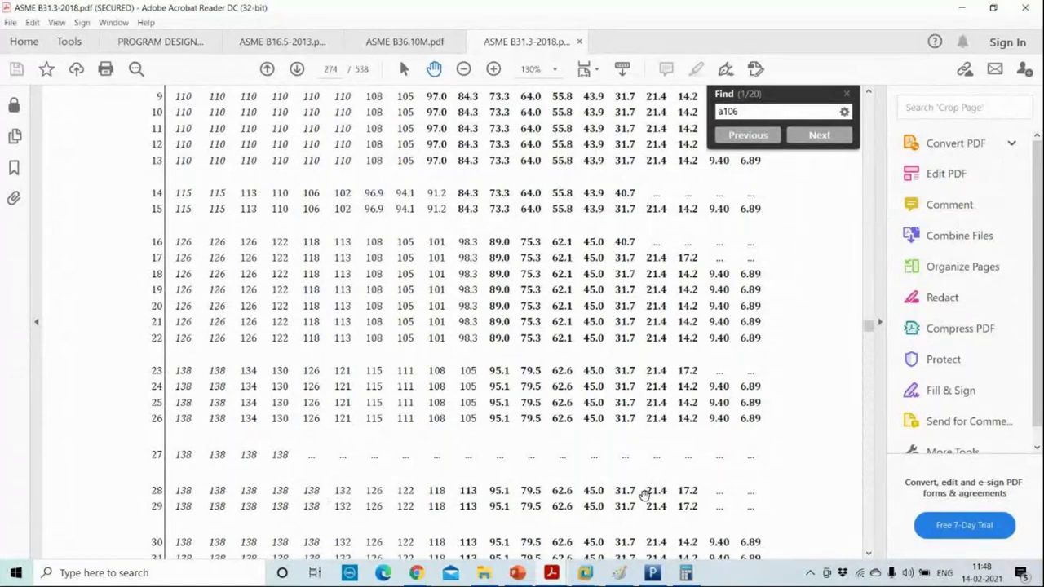
# Switch to CAESAR II, set Temp 1 of element 10-20 to 300 and check the SH1 allowable stress
pyautogui.moveTo(584, 572)
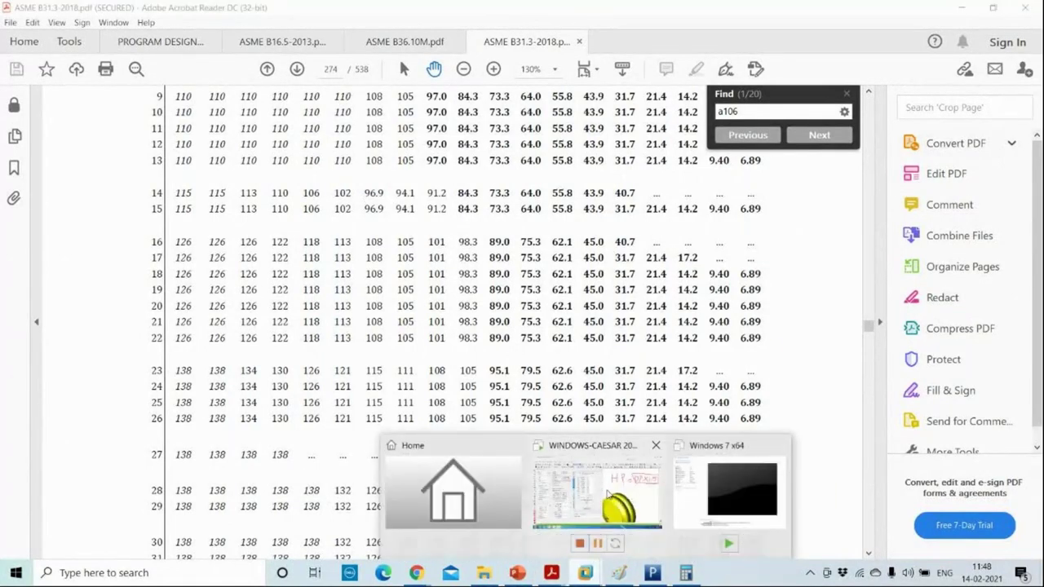
pyautogui.click(580, 542)
pyautogui.click(114, 411)
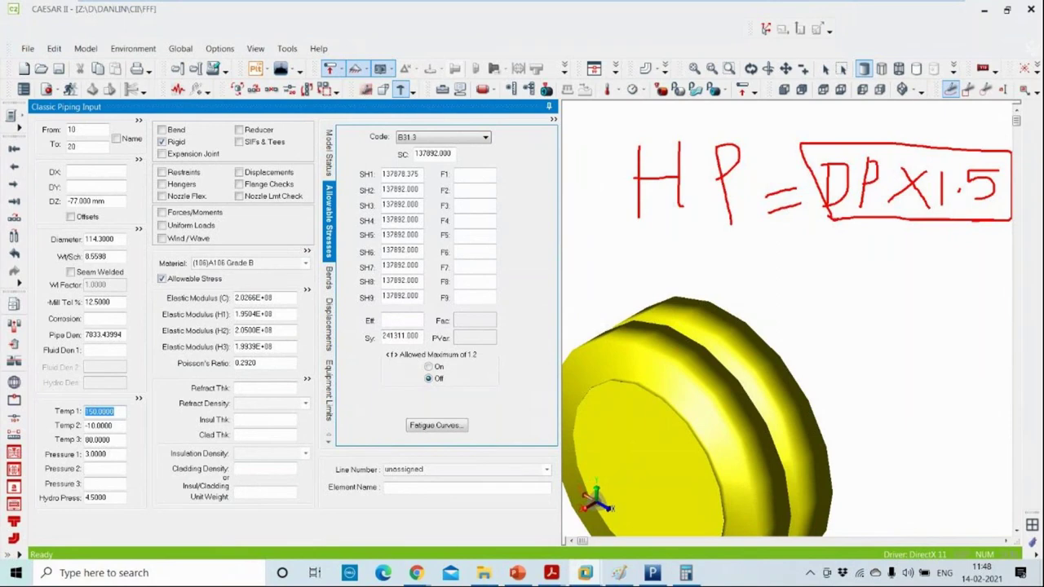
pyautogui.click(121, 411)
pyautogui.write('300')
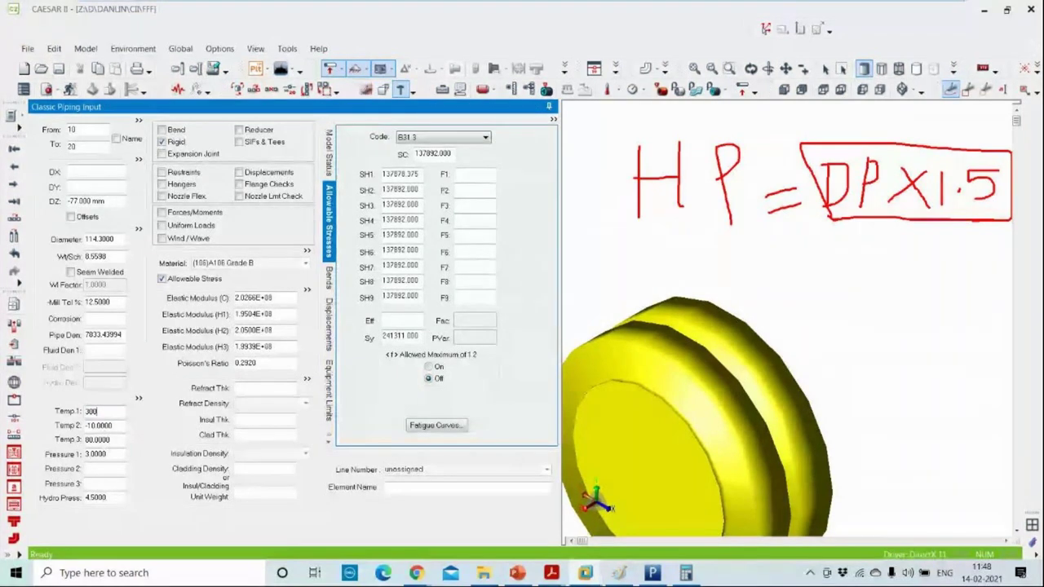
pyautogui.press('Tab')
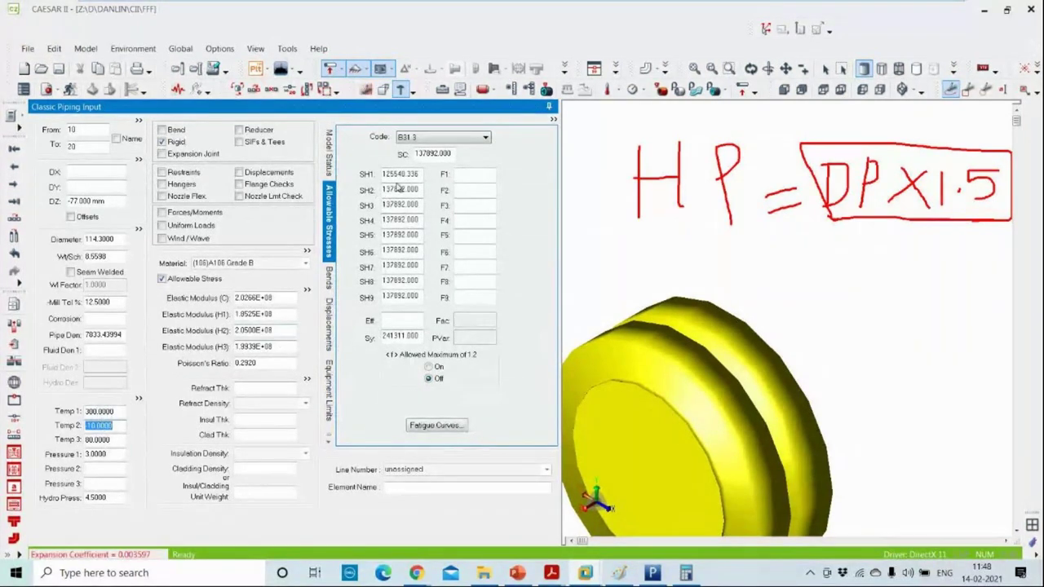
pyautogui.moveTo(418, 176); pyautogui.dragTo(376, 175)
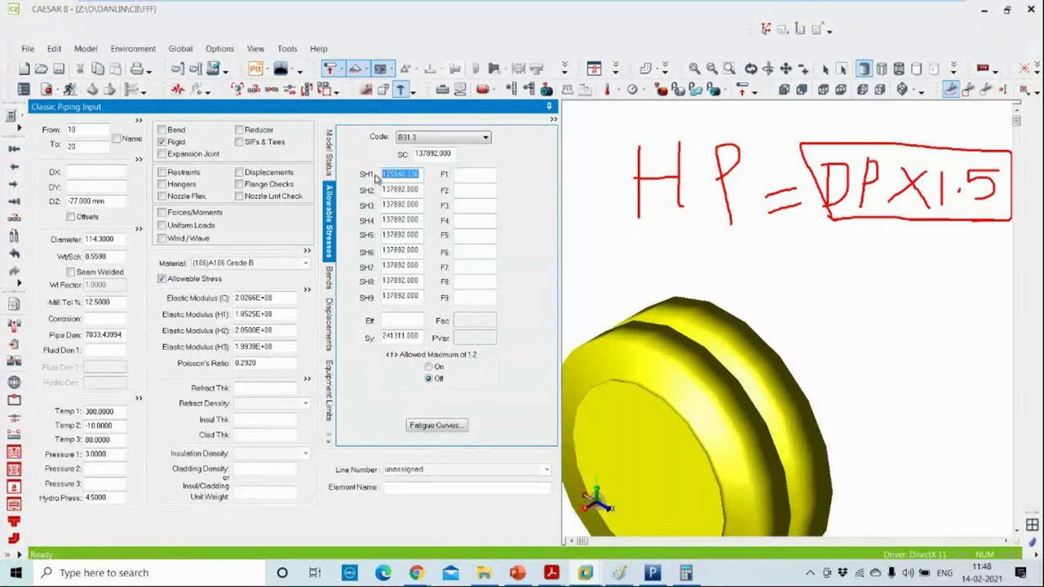
# Set Temp 3 of element 10-20 to 650 and check the SH3 allowable stress
pyautogui.moveTo(104, 441); pyautogui.dragTo(29, 450)
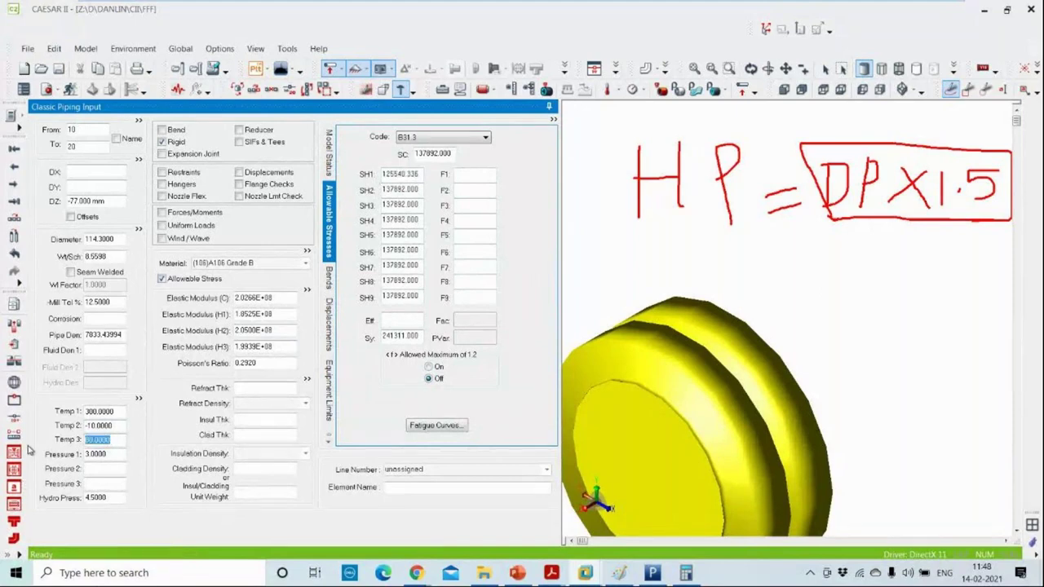
pyautogui.write('650')
pyautogui.press('Tab')
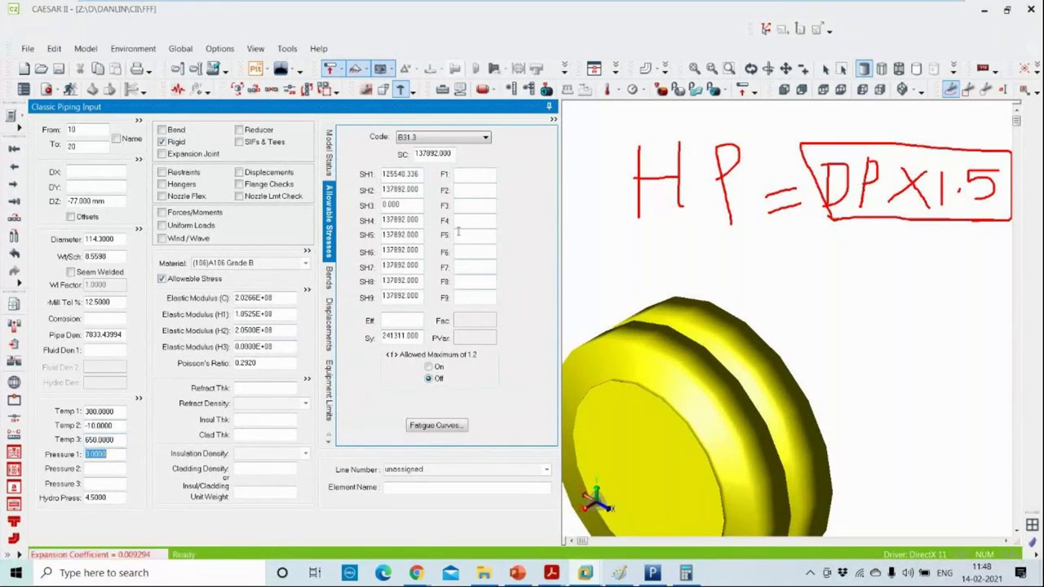
pyautogui.moveTo(410, 206); pyautogui.dragTo(382, 205)
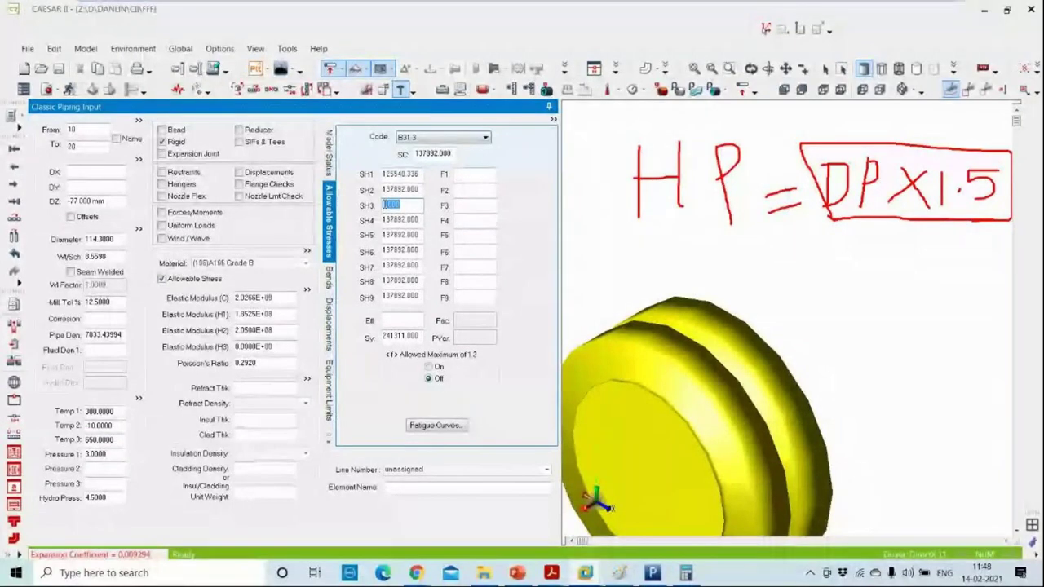
# Restore the operating temperatures of element 10-20, with Temp 1 at 150 and Temp 3 at 80
pyautogui.doubleClick(124, 441)
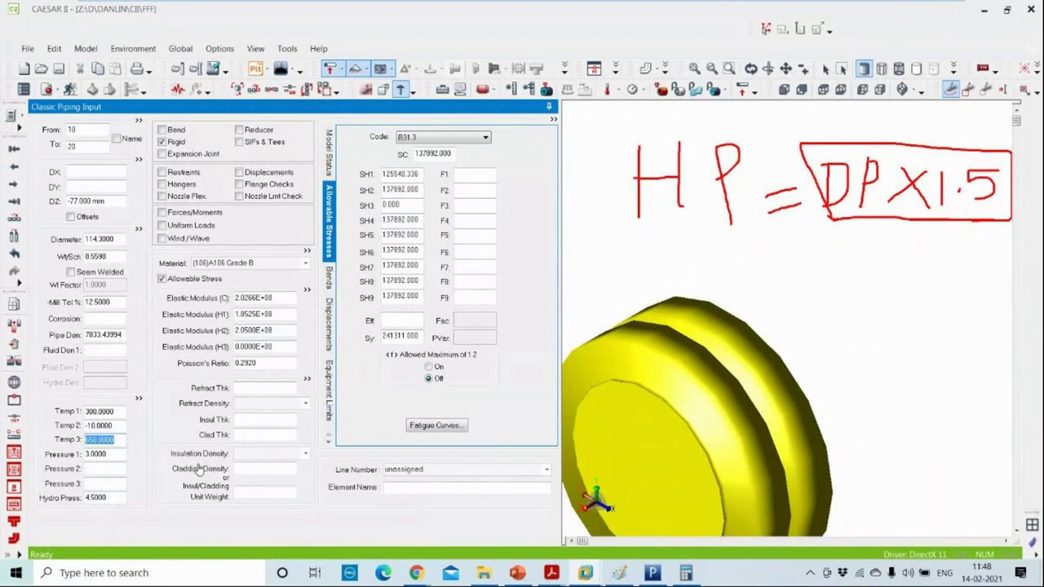
pyautogui.click(124, 439)
pyautogui.write('150')
pyautogui.press('Tab')
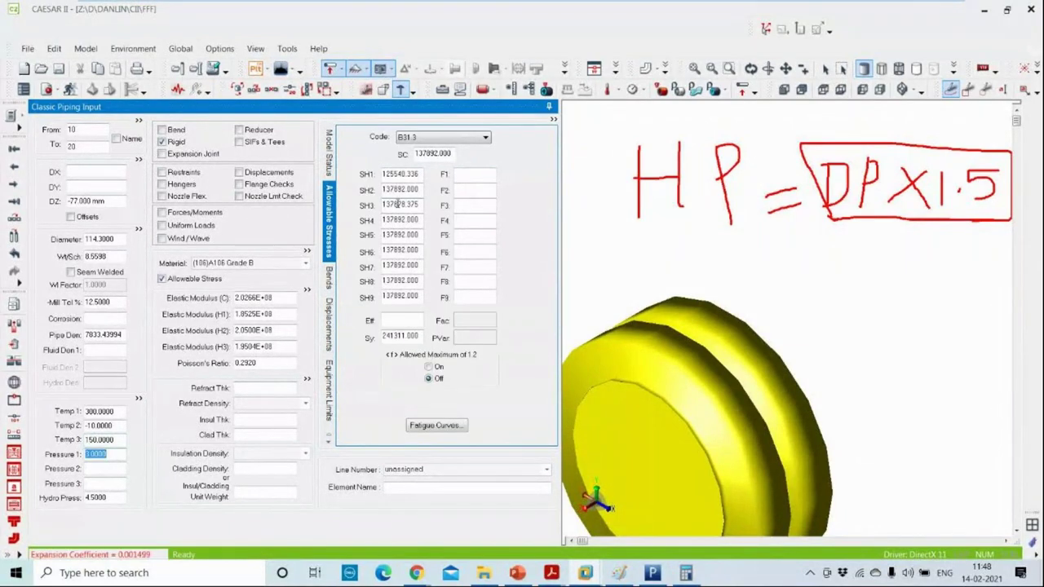
pyautogui.doubleClick(117, 411)
pyautogui.write('150')
pyautogui.press('Tab')
pyautogui.press('Tab')
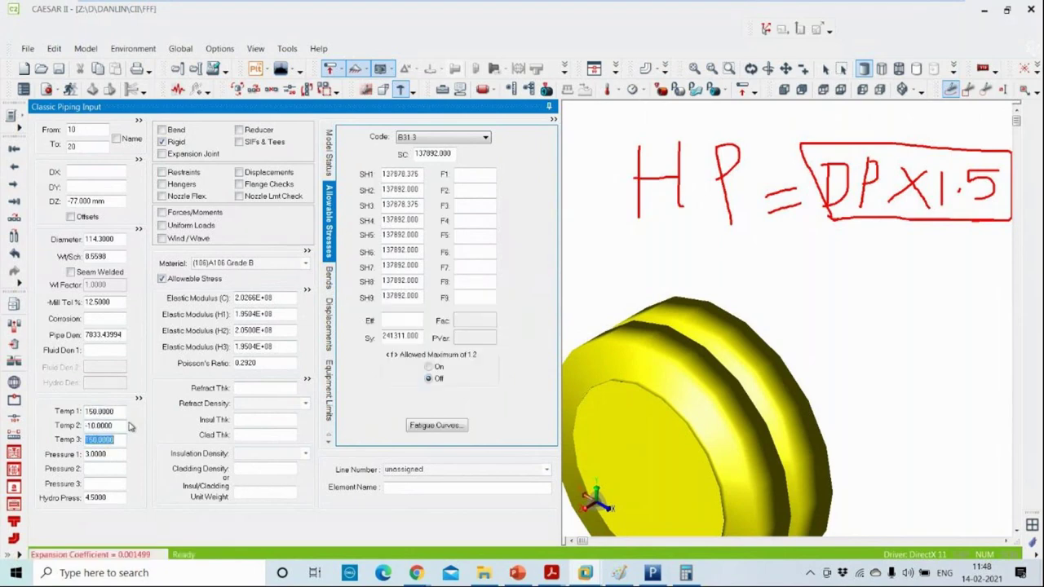
pyautogui.write('10')
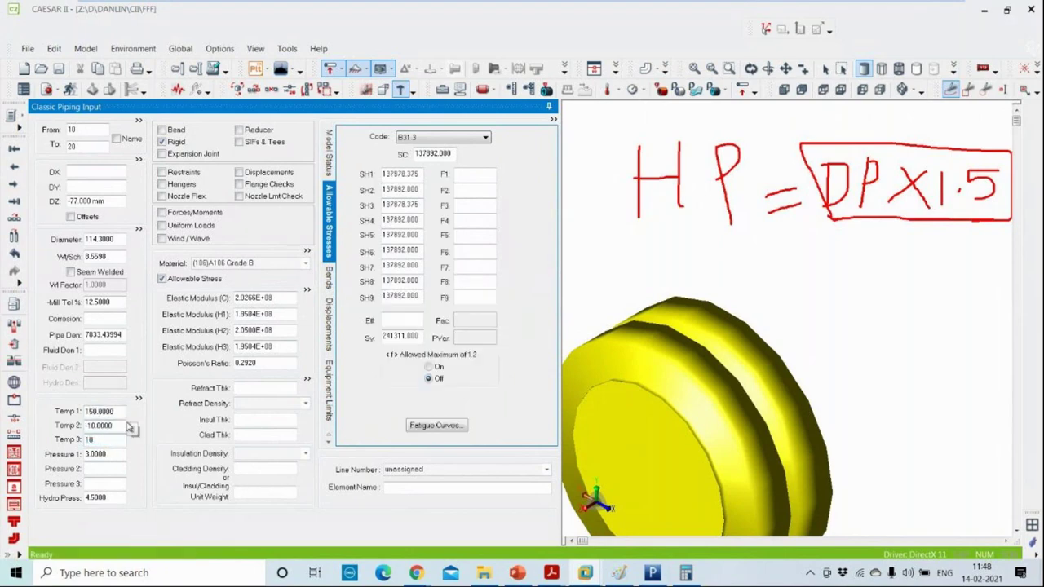
pyautogui.press('Tab')
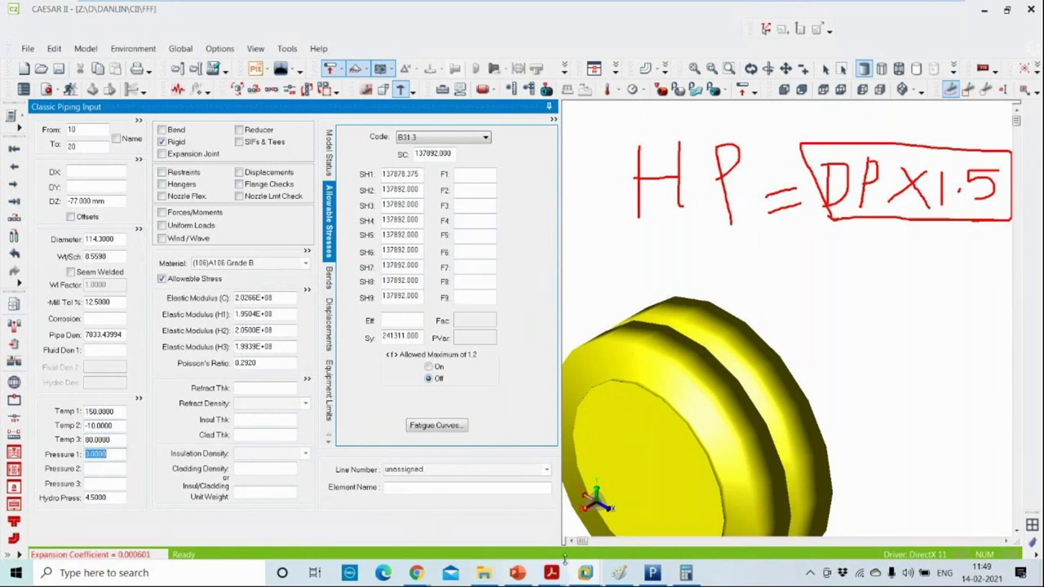
# Switch to the ASME B31.3-2018 PDF, review the temperature column headings of Table A-1M on page 274 and return to CAESAR II
pyautogui.moveTo(555, 561)
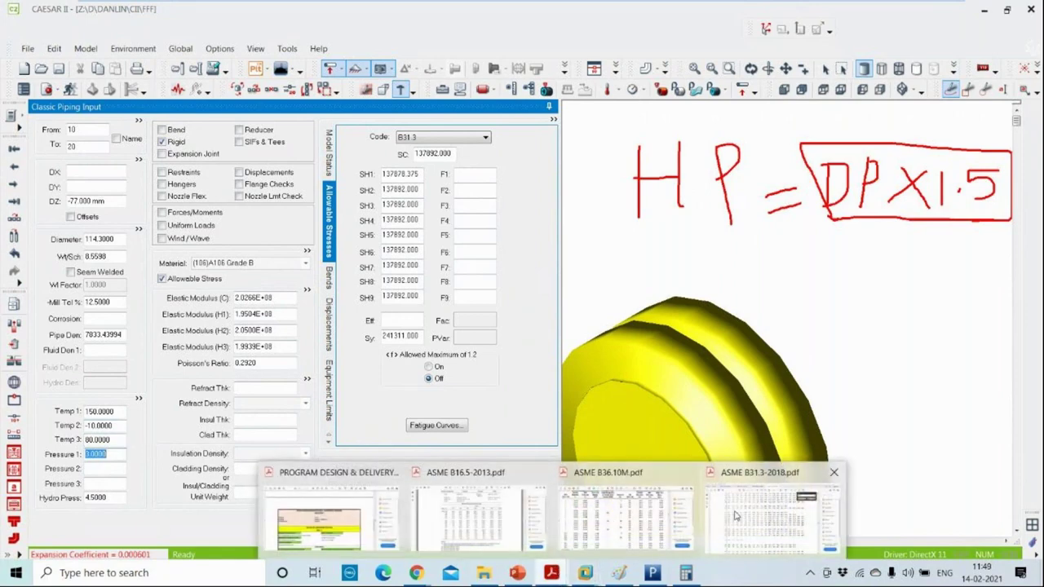
pyautogui.click(738, 515)
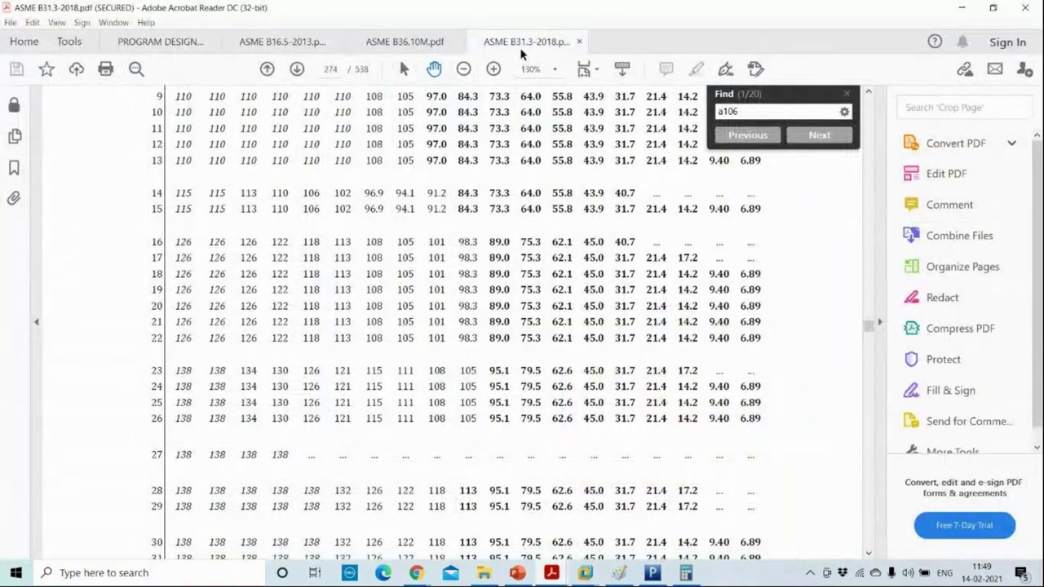
pyautogui.scroll(4, 789, 225)
pyautogui.scroll(5, 813, 238)
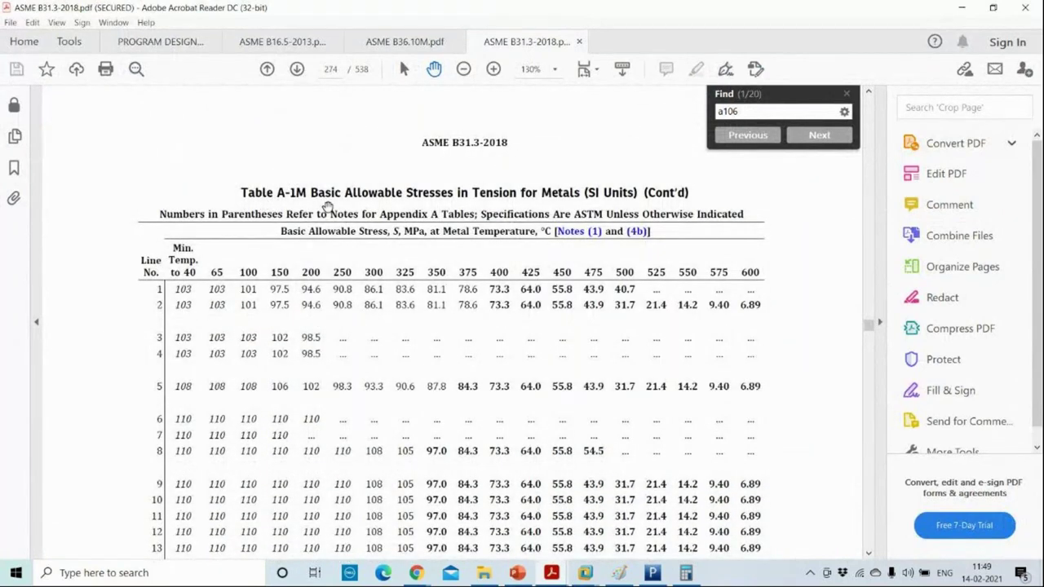
pyautogui.hotkey('alt', 'Tab')
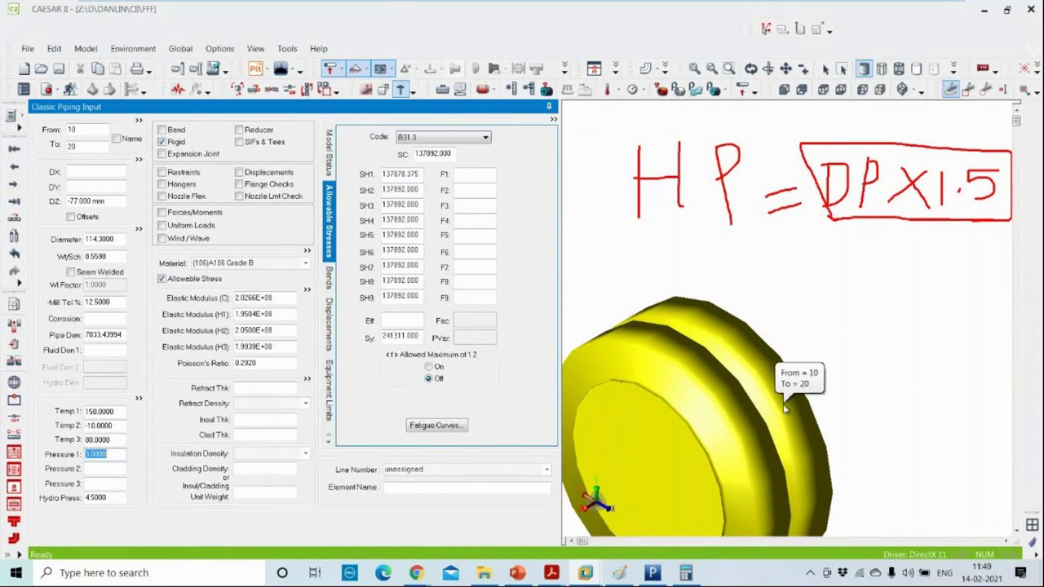
# Clear the old markup and write the freehand notes "C = Cold" and "H = Hot" in the model view
pyautogui.press('Escape')
pyautogui.moveTo(797, 230)
pyautogui.mouseDown()
pyautogui.moveTo(711, 267)
pyautogui.moveTo(776, 270)
pyautogui.mouseUp()
pyautogui.moveTo(732, 342); pyautogui.dragTo(742, 440)
pyautogui.moveTo(807, 341); pyautogui.dragTo(812, 445)
pyautogui.moveTo(752, 405); pyautogui.dragTo(811, 401)
pyautogui.moveTo(811, 261); pyautogui.dragTo(822, 260)
pyautogui.moveTo(813, 271); pyautogui.dragTo(827, 271)
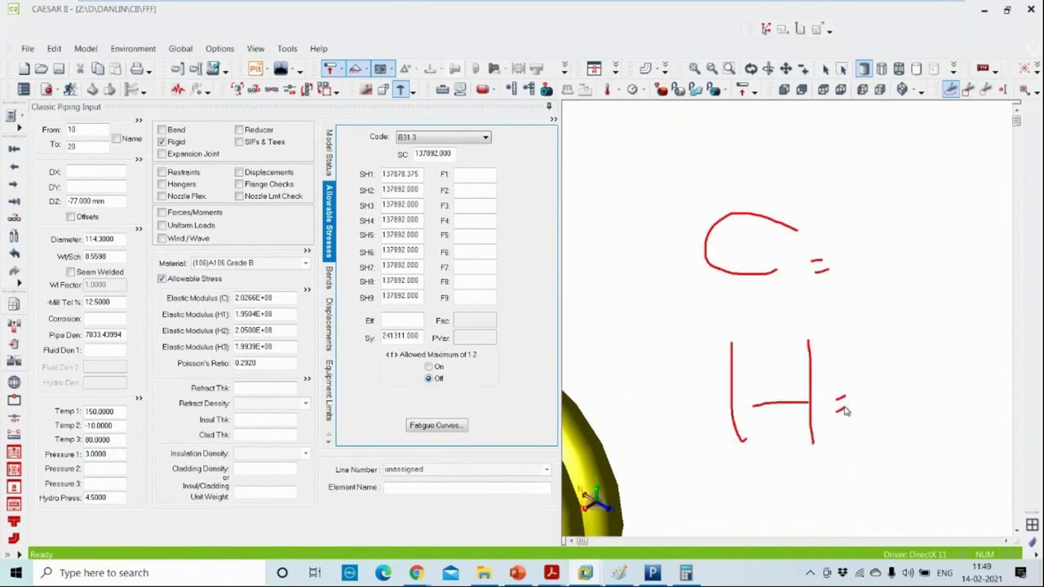
pyautogui.moveTo(733, 405); pyautogui.dragTo(781, 403)
pyautogui.moveTo(887, 213)
pyautogui.mouseDown()
pyautogui.moveTo(861, 262)
pyautogui.moveTo(889, 263)
pyautogui.mouseUp()
pyautogui.moveTo(904, 235); pyautogui.dragTo(902, 236)
pyautogui.moveTo(938, 194); pyautogui.dragTo(931, 265)
pyautogui.moveTo(969, 236)
pyautogui.mouseDown()
pyautogui.moveTo(954, 251)
pyautogui.moveTo(991, 259)
pyautogui.mouseUp()
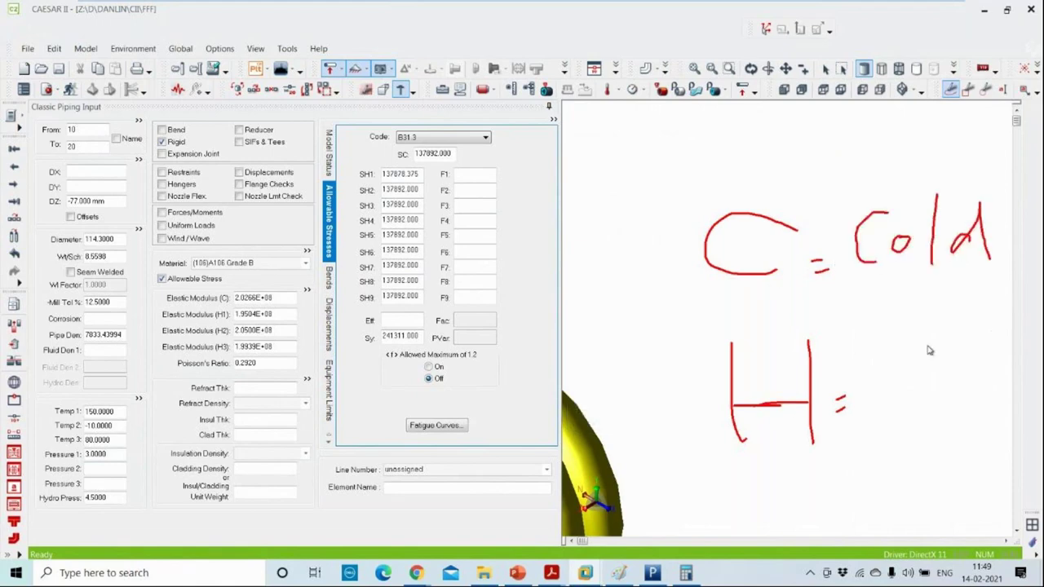
pyautogui.moveTo(867, 367); pyautogui.dragTo(867, 423)
pyautogui.moveTo(904, 369); pyautogui.dragTo(905, 426)
pyautogui.moveTo(861, 407); pyautogui.dragTo(937, 396)
pyautogui.moveTo(970, 352)
pyautogui.mouseDown()
pyautogui.moveTo(993, 406)
pyautogui.moveTo(1008, 372)
pyautogui.mouseUp()
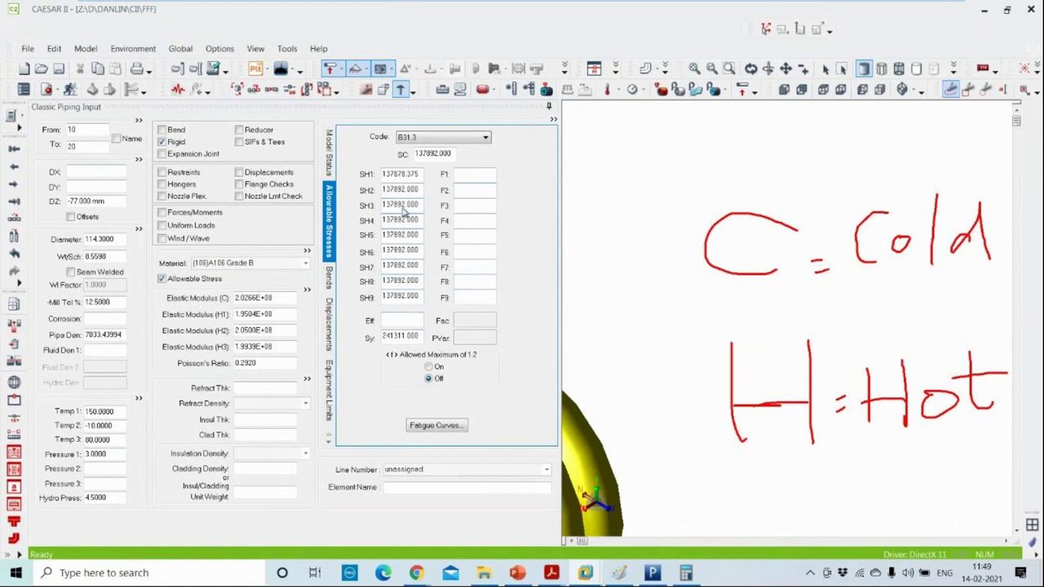
# Compare the cold allowable stress SC with the "Min. Temp. to 40" column of Table A-1M in the B31.3 PDF
pyautogui.moveTo(418, 155); pyautogui.dragTo(451, 156)
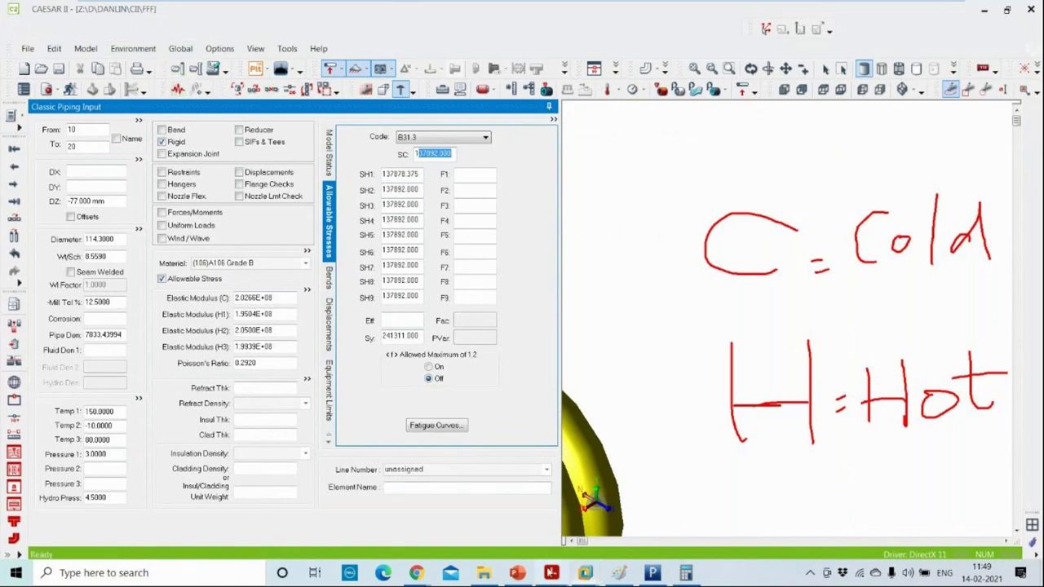
pyautogui.moveTo(551, 573)
pyautogui.click(762, 518)
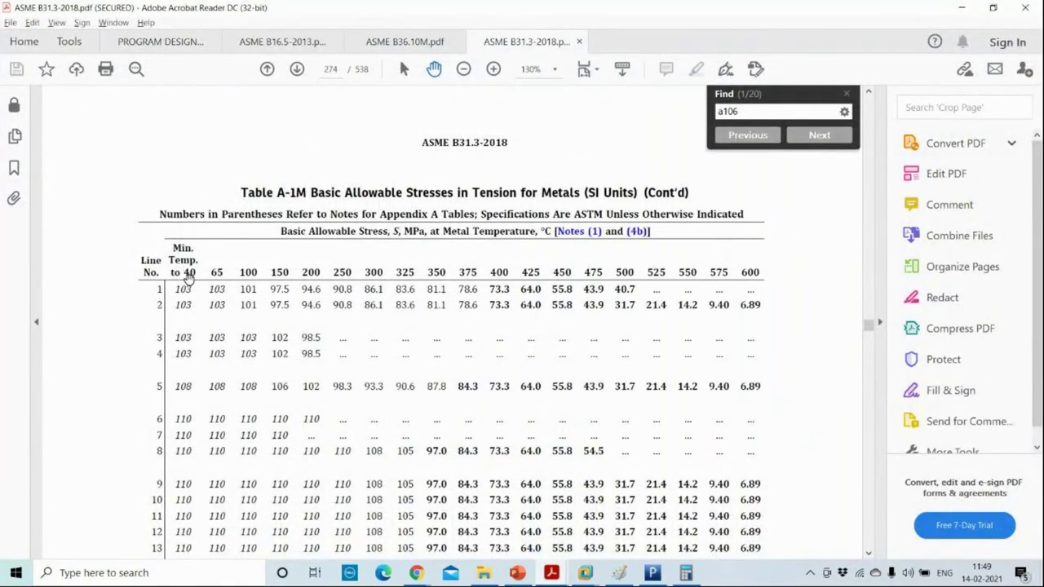
pyautogui.scroll(-6, 215, 424)
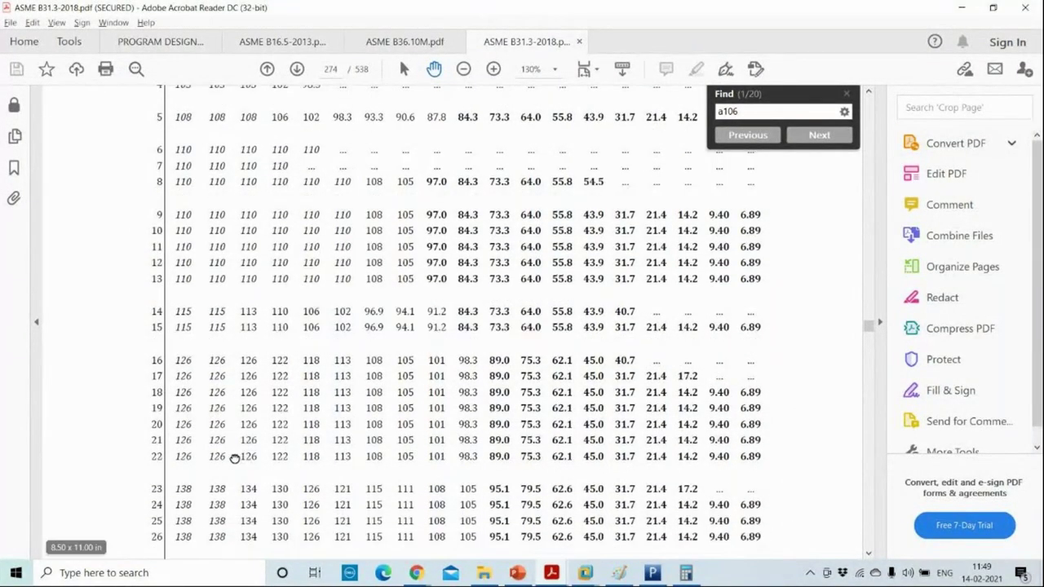
pyautogui.hotkey('alt', 'Tab')
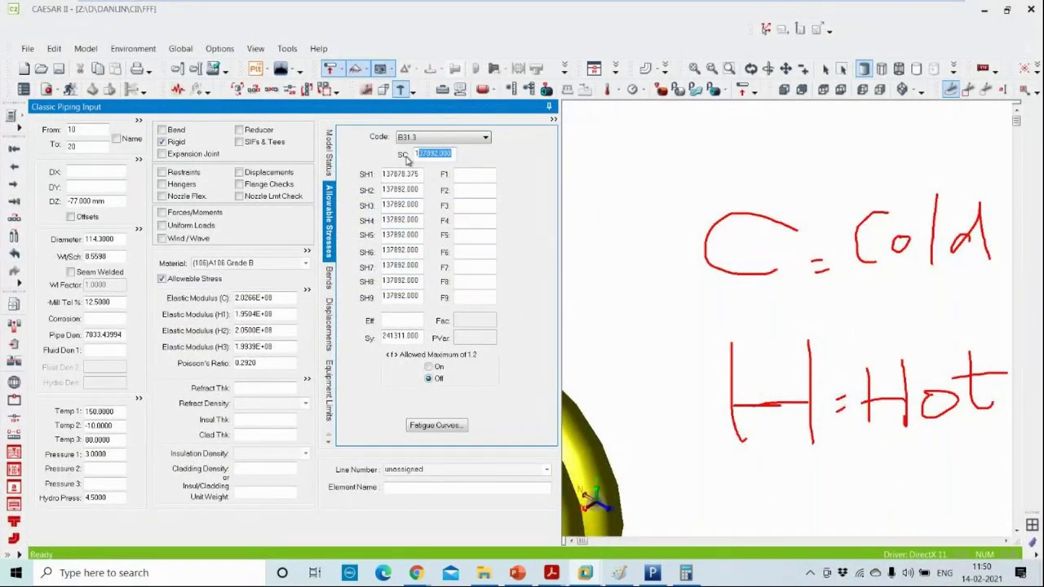
pyautogui.moveTo(416, 157); pyautogui.dragTo(440, 157)
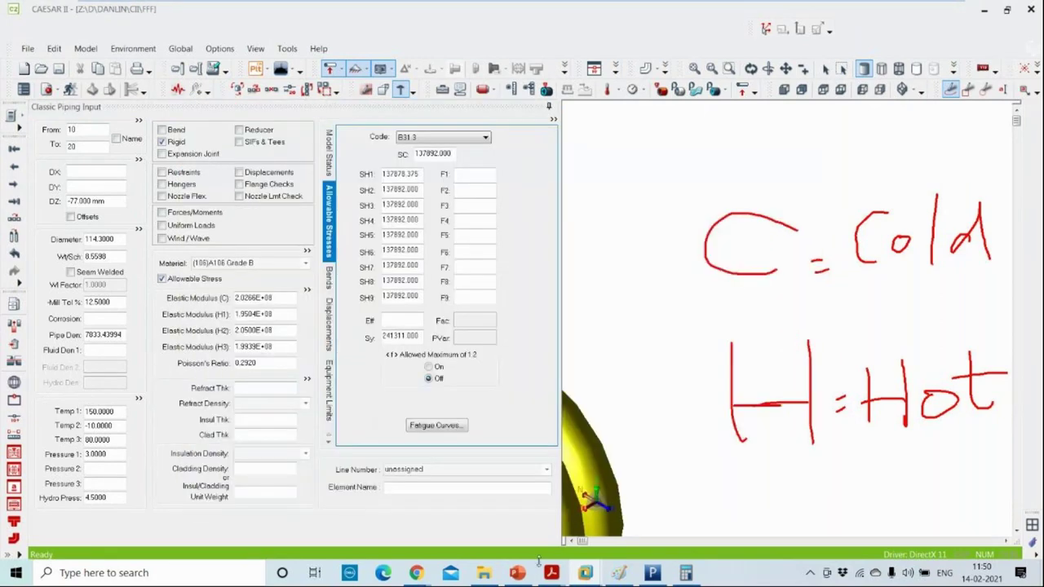
# Switch to the ASME B31.3-2018 PDF and compare the A106 Grade B yield strength on page 273 with the Sy value in CAESAR II
pyautogui.moveTo(551, 572)
pyautogui.click(754, 520)
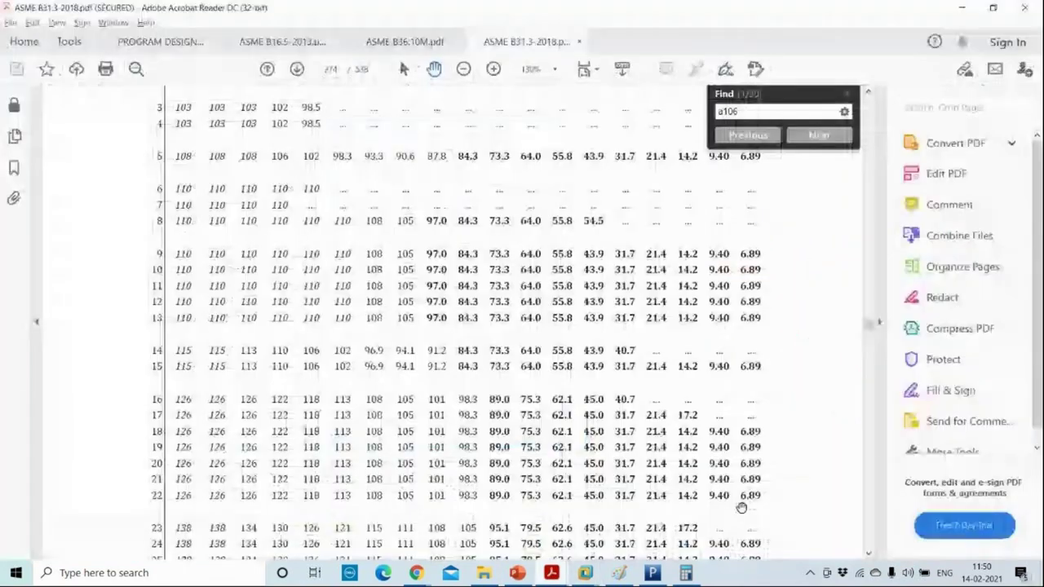
pyautogui.scroll(10, 749, 429)
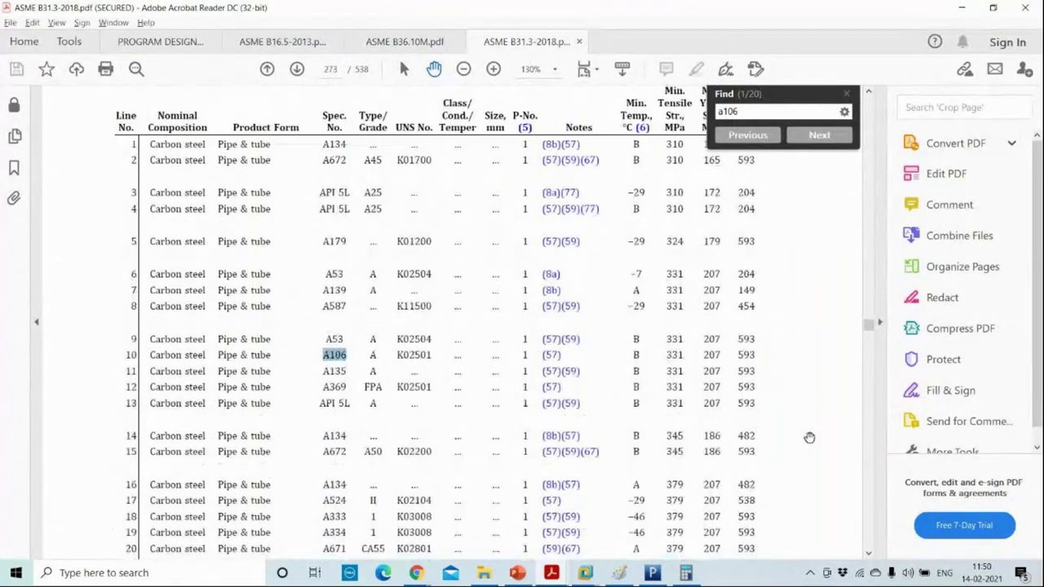
pyautogui.scroll(-10, 772, 349)
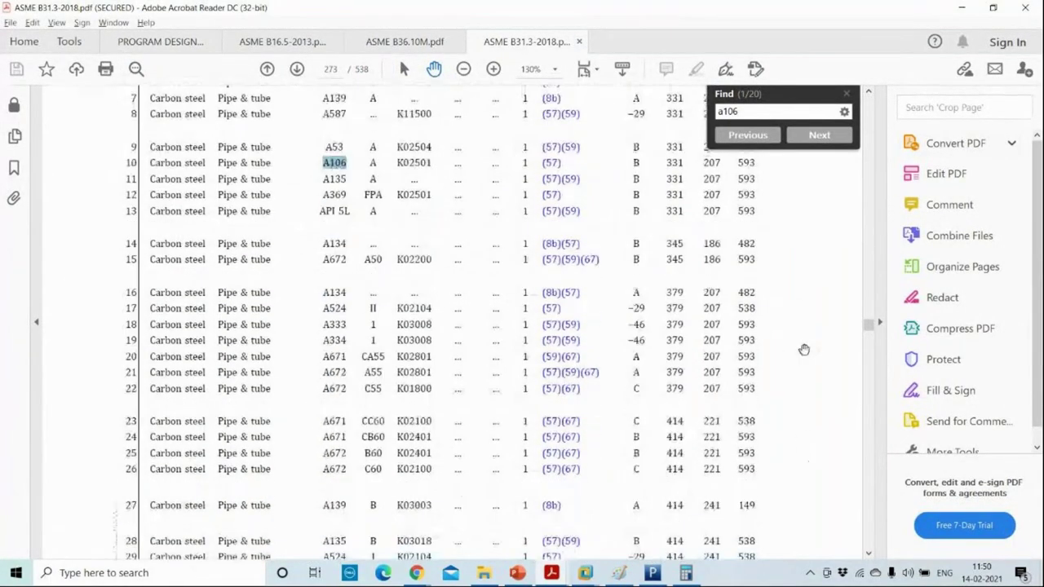
pyautogui.scroll(-2, 798, 432)
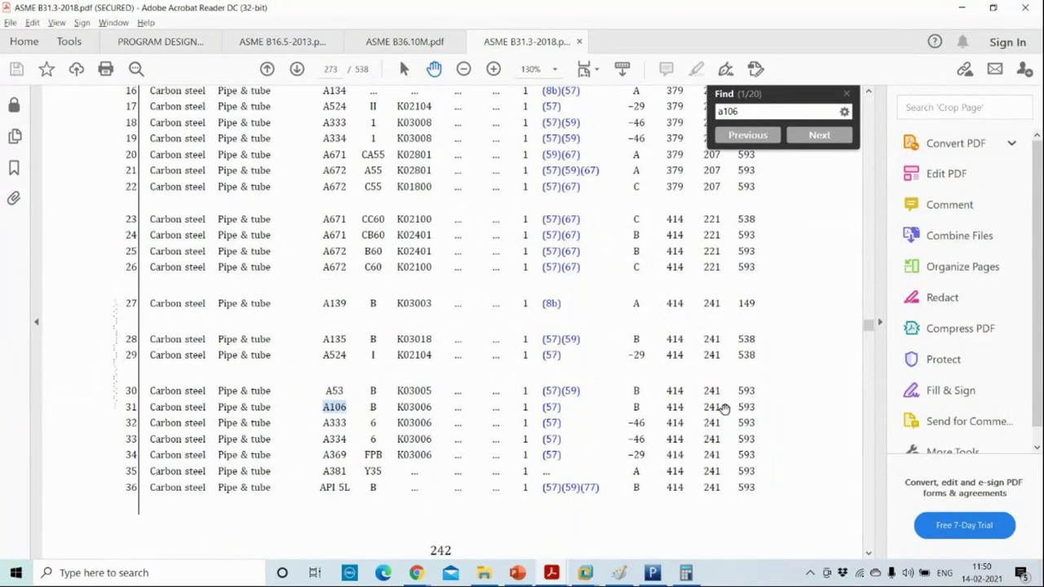
pyautogui.hotkey('alt', 'Tab')
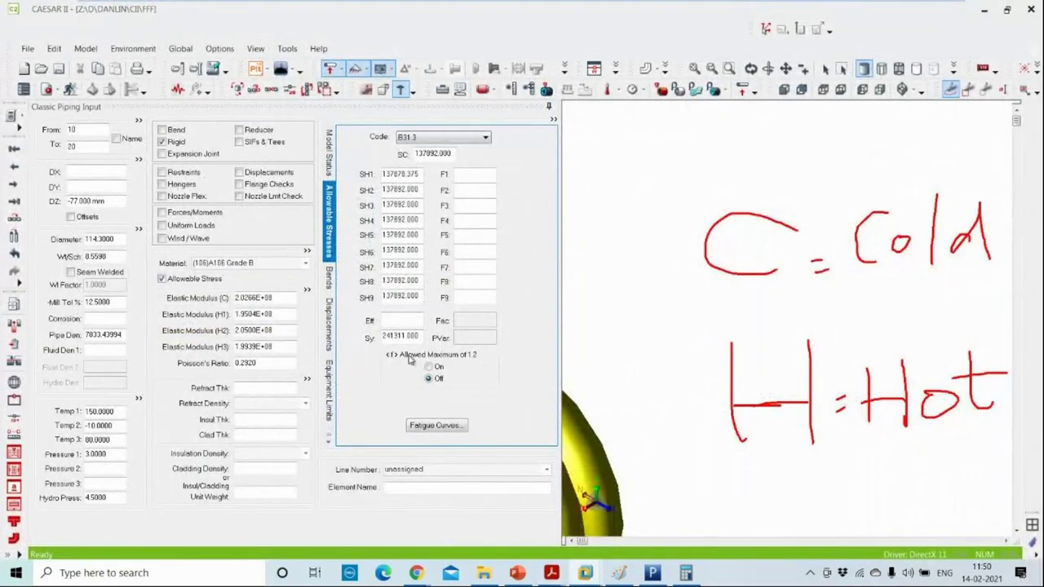
pyautogui.moveTo(392, 336); pyautogui.dragTo(419, 338)
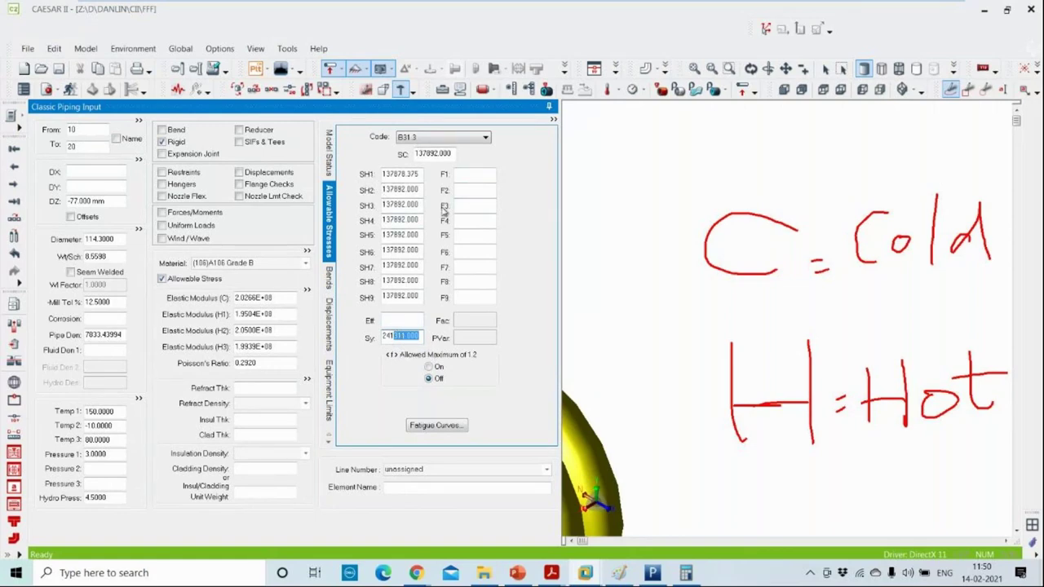
# Review the available piping codes for element 10-20 and select B31.3
pyautogui.click(486, 137)
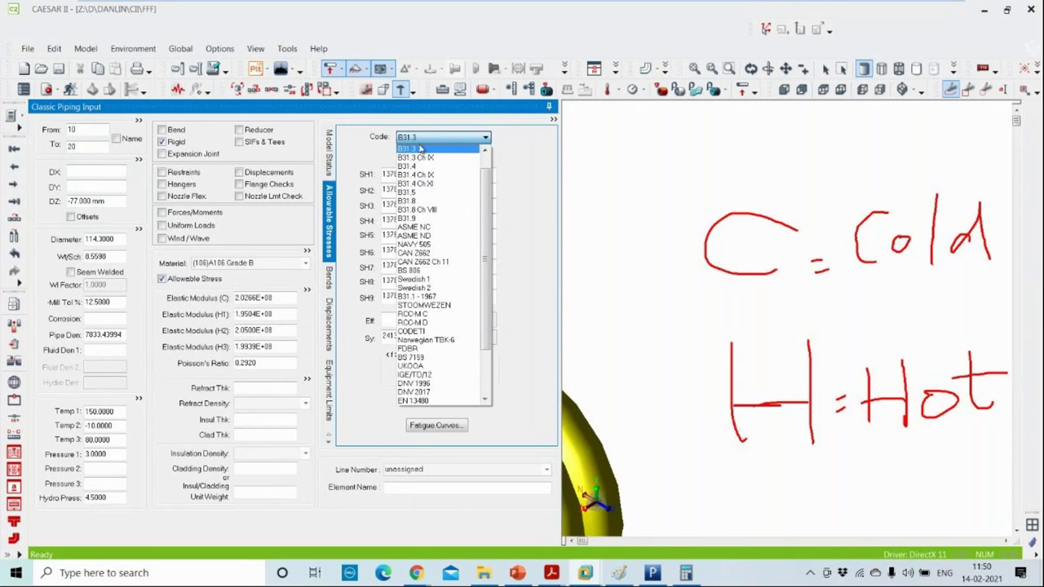
pyautogui.click(425, 148)
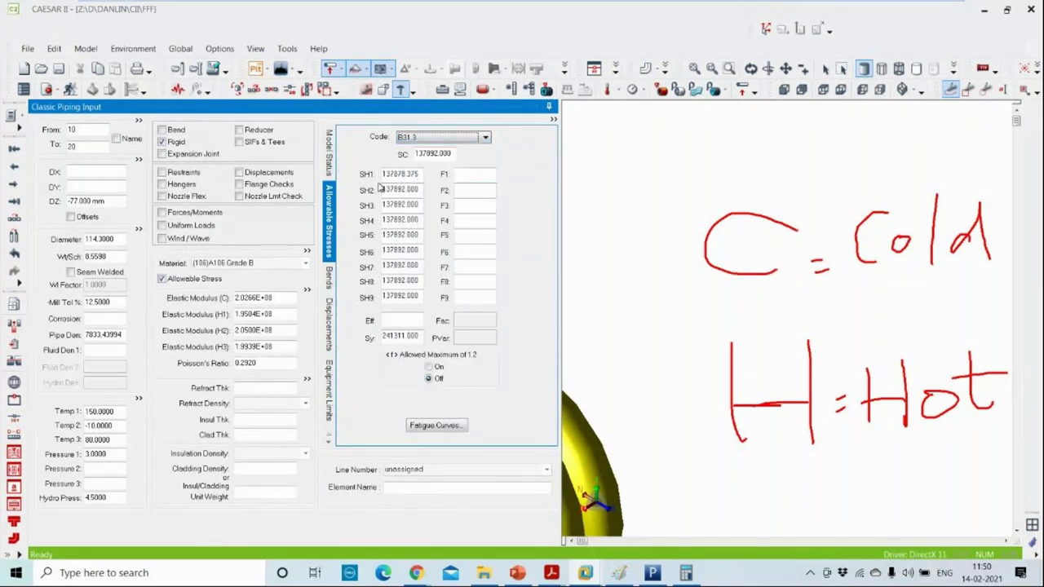
pyautogui.click(682, 289)
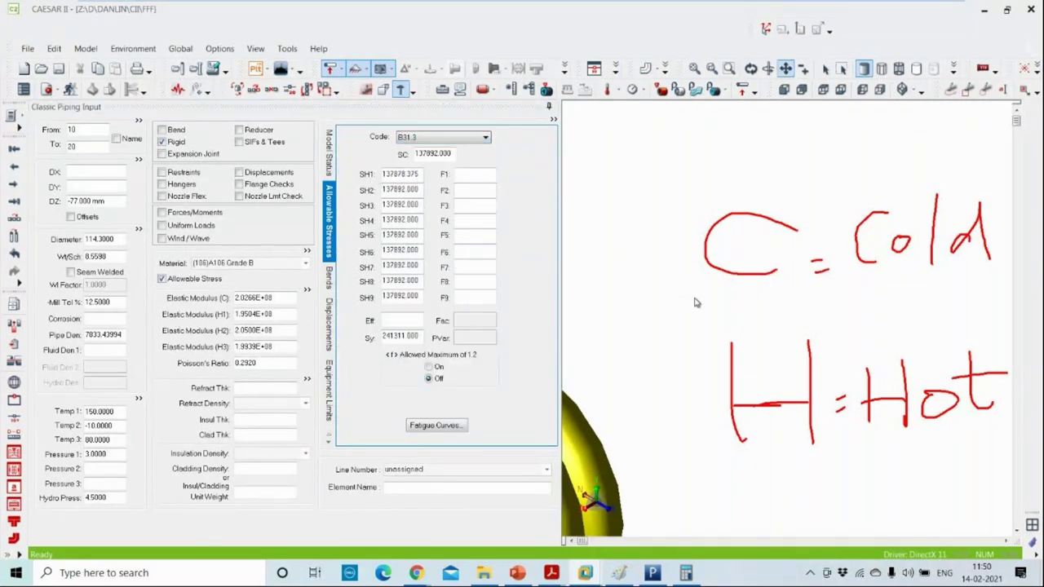
pyautogui.scroll(-5, 699, 303)
pyautogui.moveTo(697, 467); pyautogui.dragTo(700, 462)
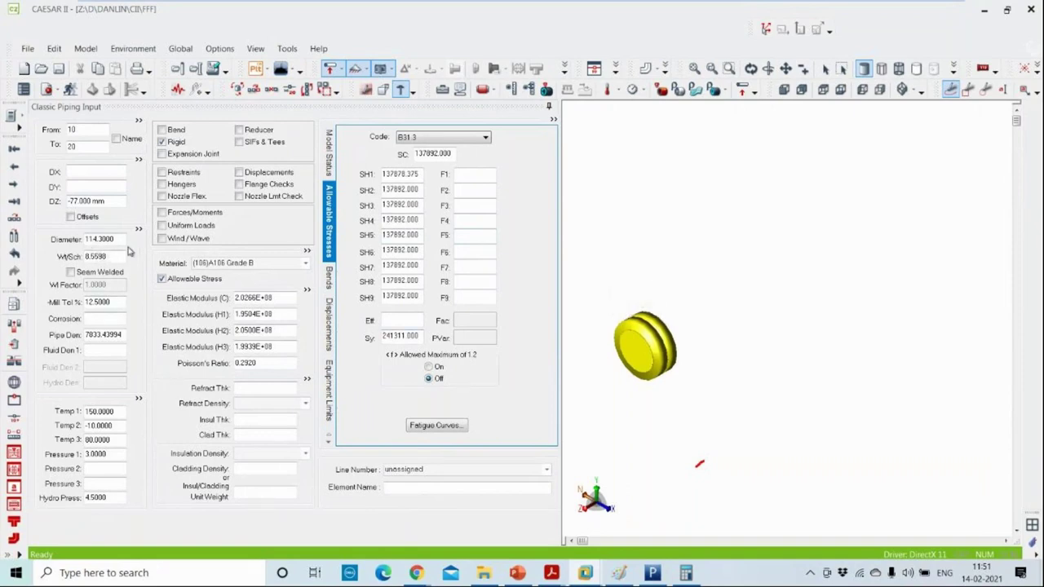
# Set the corrosion allowance of element 10-20 to 3 mm and its fluid density to 1000 kg/cu.m
pyautogui.click(103, 318)
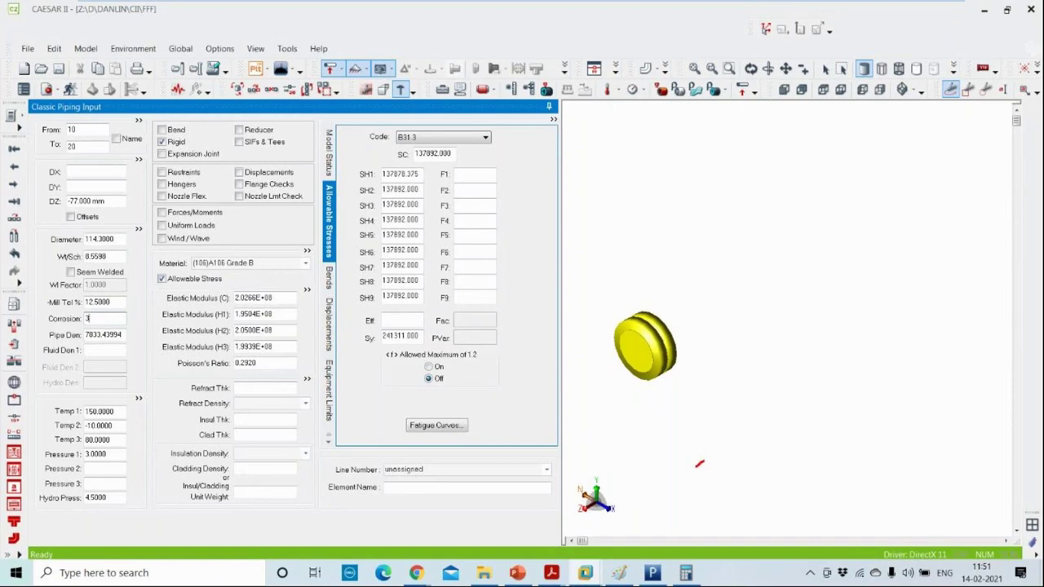
pyautogui.press('Tab')
pyautogui.click(107, 348)
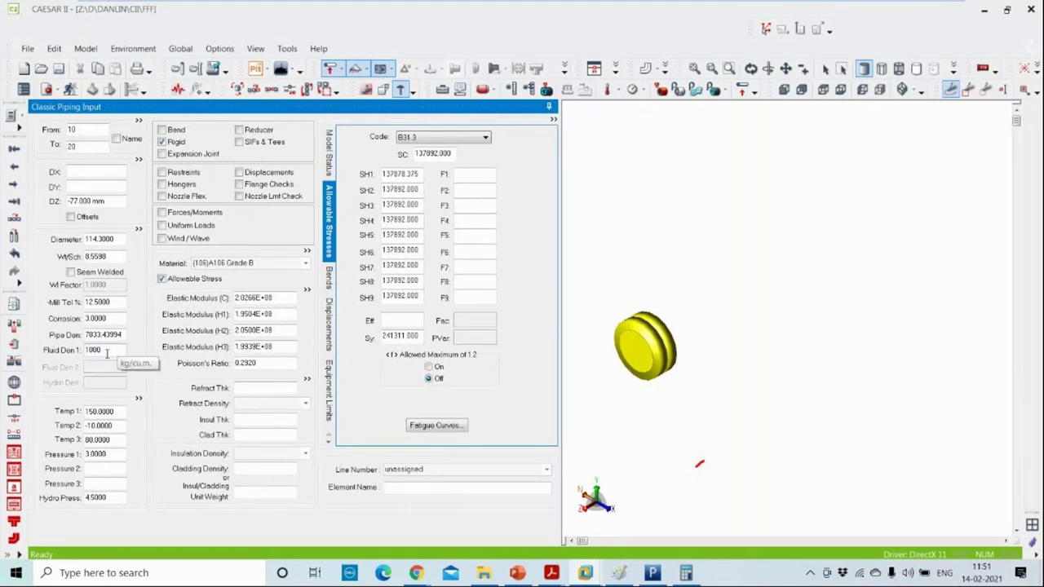
pyautogui.click(563, 396)
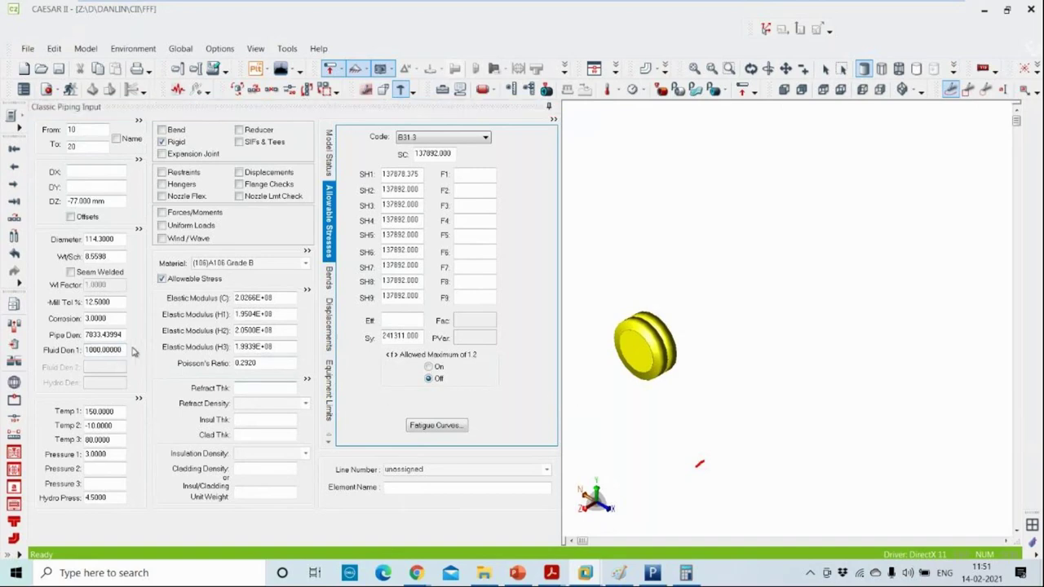
# Look through the insulation thickness input and the list of insulation density materials without choosing any
pyautogui.click(276, 419)
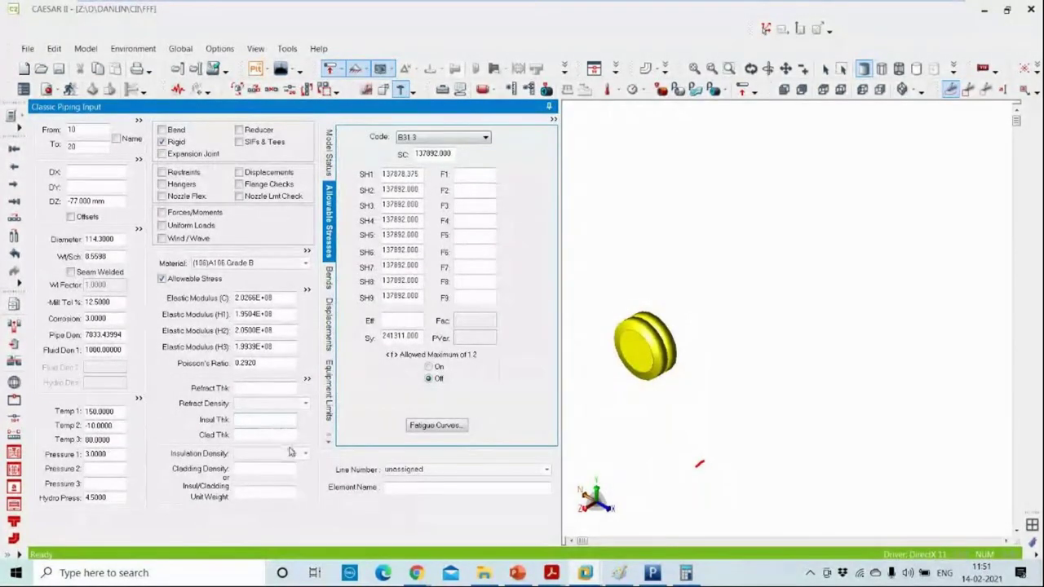
pyautogui.click(293, 453)
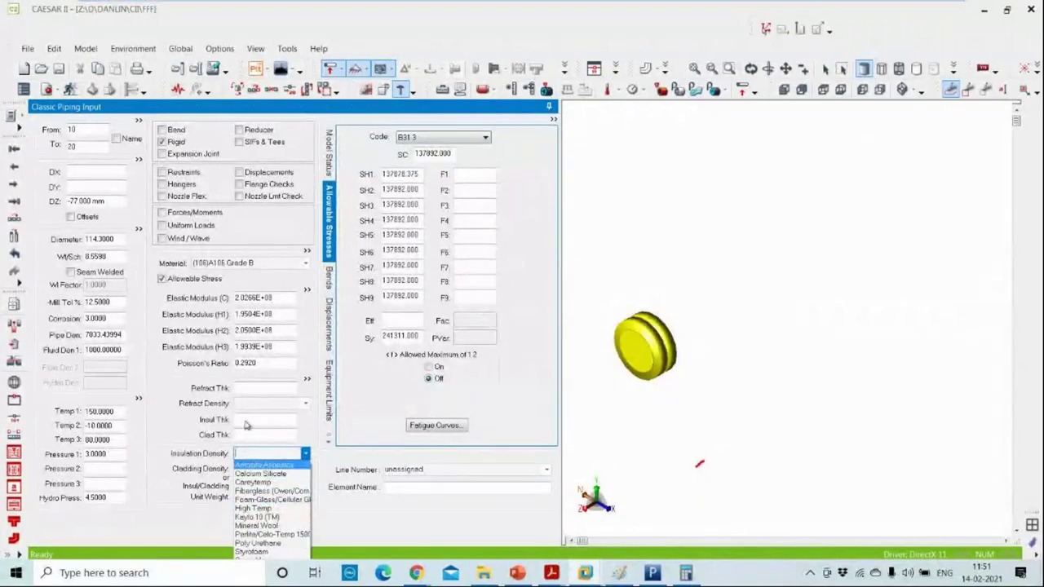
pyautogui.click(659, 405)
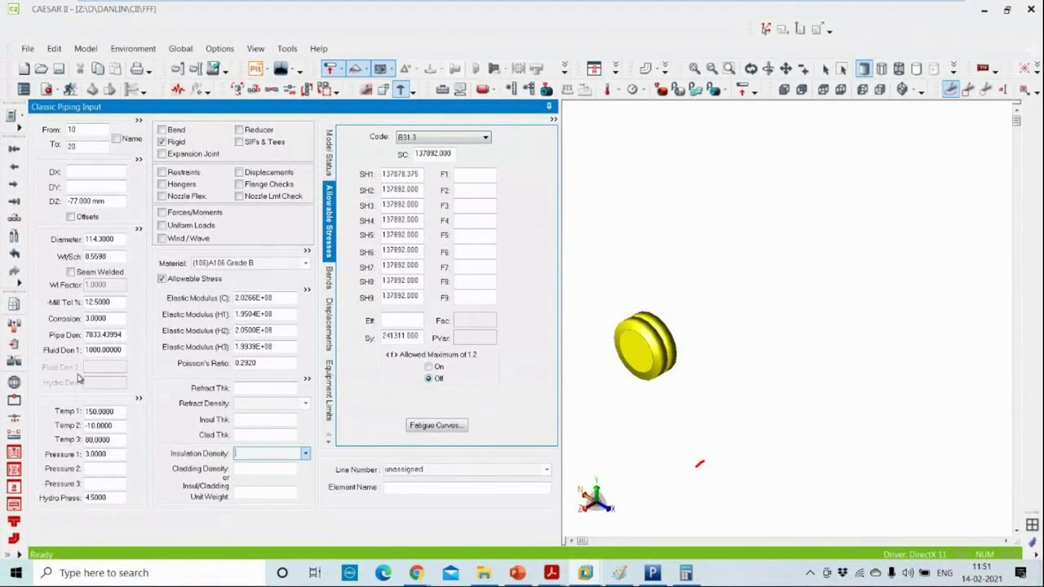
pyautogui.click(718, 326)
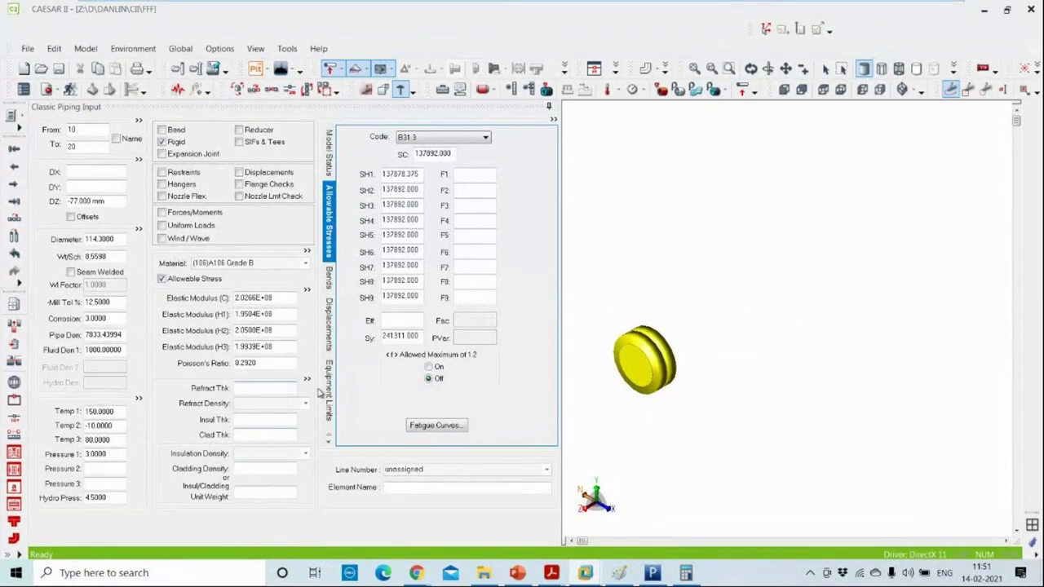
# Switch to the Paint sketch, label runs 20-30 and 30-40 each with the text "5M", and return to CAESAR II
pyautogui.click(619, 572)
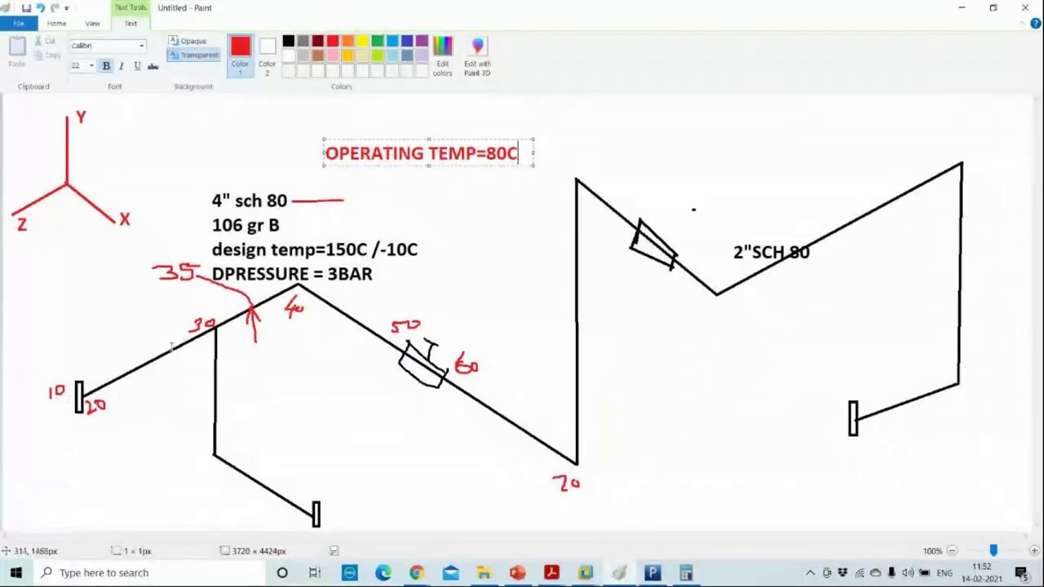
pyautogui.click(168, 104)
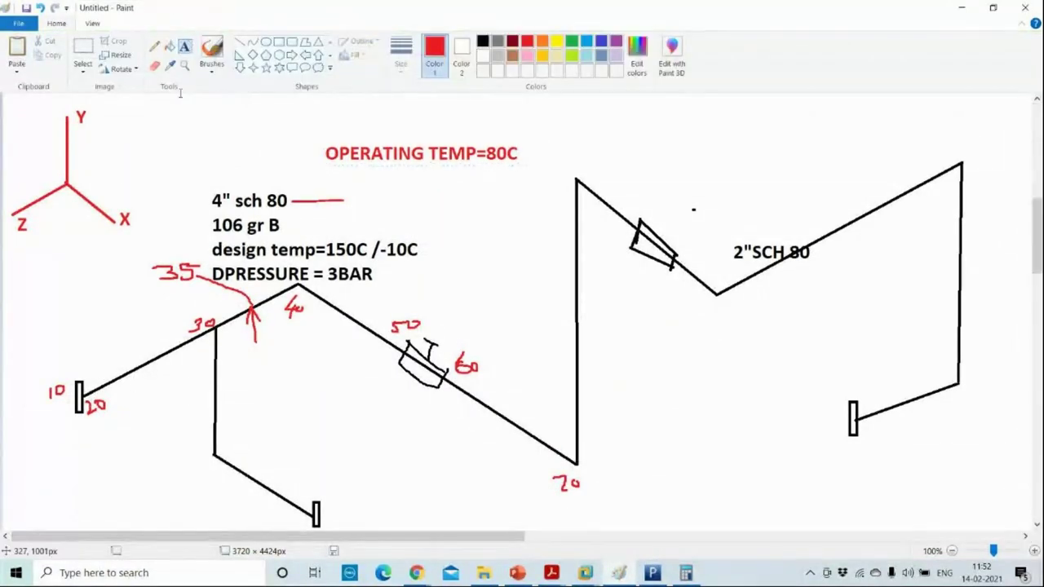
pyautogui.click(114, 335)
pyautogui.write('5M')
pyautogui.click(340, 380)
pyautogui.click(261, 337)
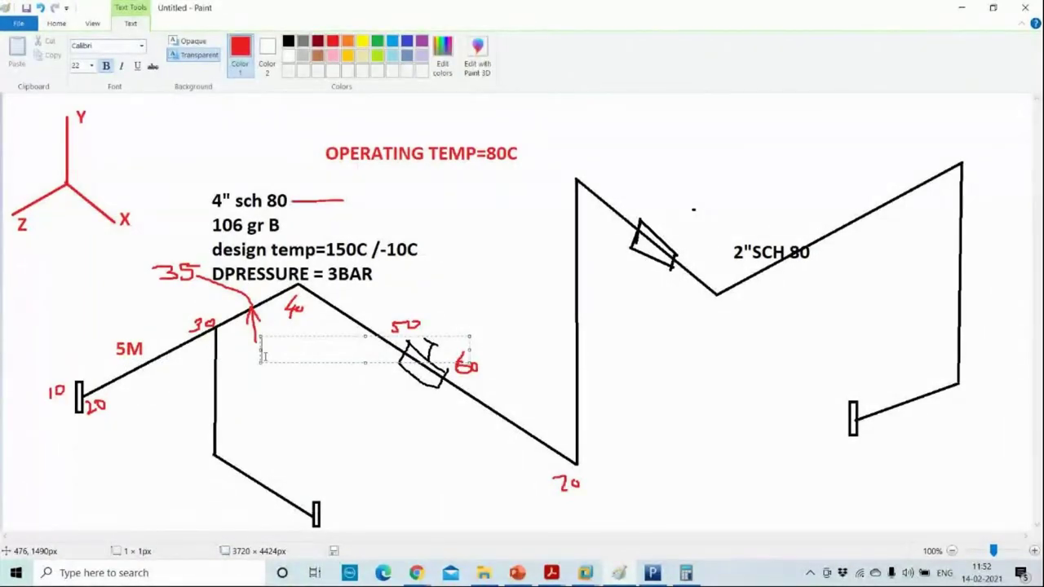
pyautogui.write('5M')
pyautogui.click(362, 389)
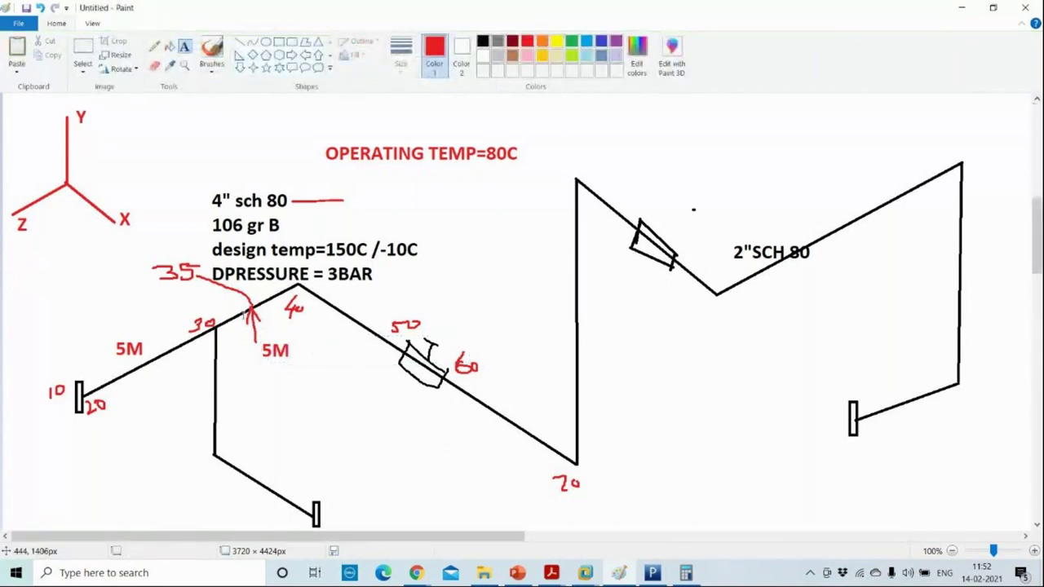
pyautogui.click(585, 573)
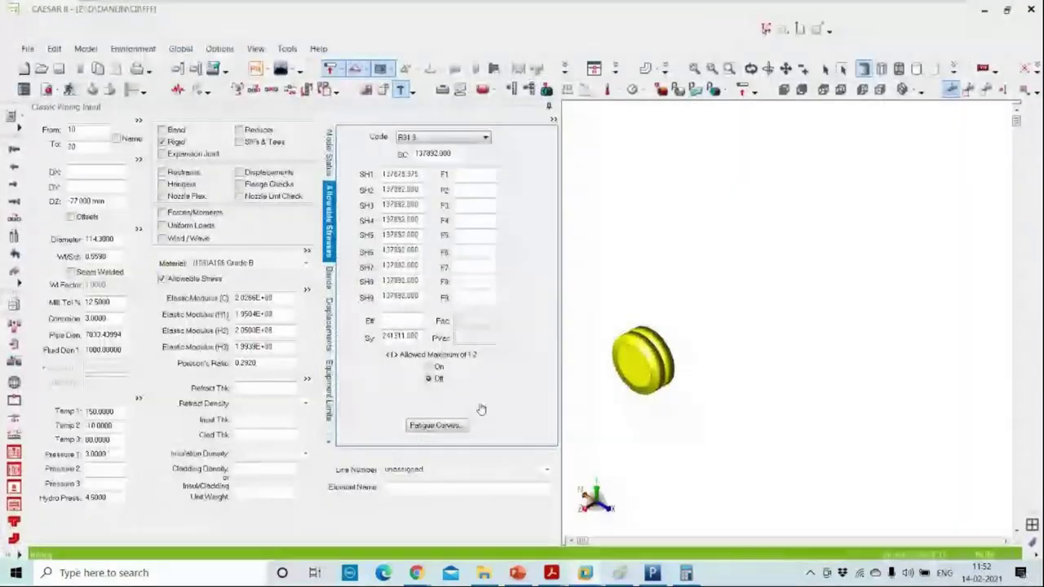
# Float the Navigation toolbar over the model view to inspect its commands and dock it back in its original place
pyautogui.click(117, 199)
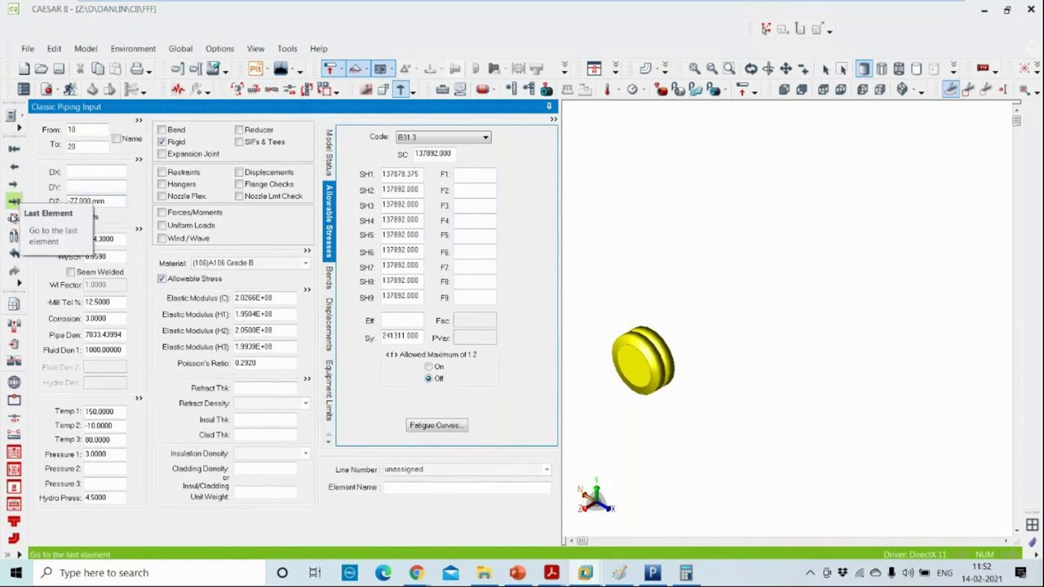
pyautogui.moveTo(25, 134)
pyautogui.mouseDown()
pyautogui.moveTo(222, 142)
pyautogui.moveTo(590, 181)
pyautogui.mouseUp()
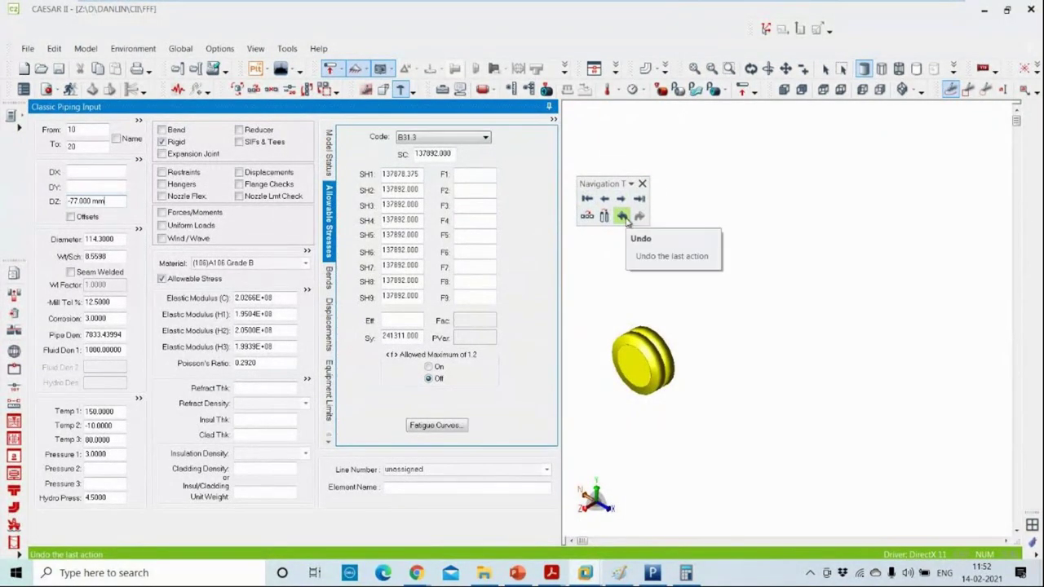
pyautogui.moveTo(602, 183); pyautogui.dragTo(597, 190)
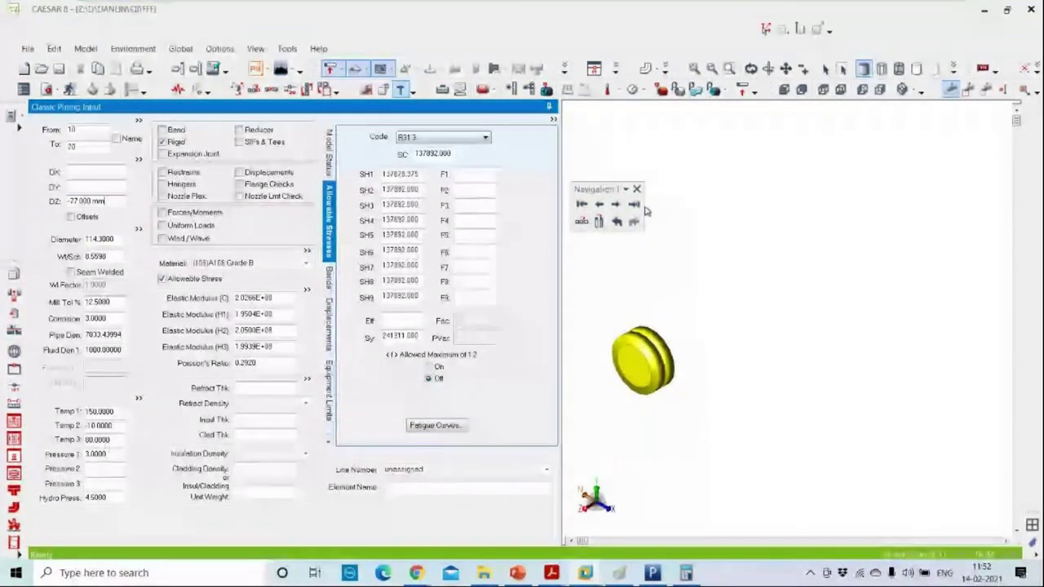
pyautogui.moveTo(592, 189); pyautogui.dragTo(23, 145)
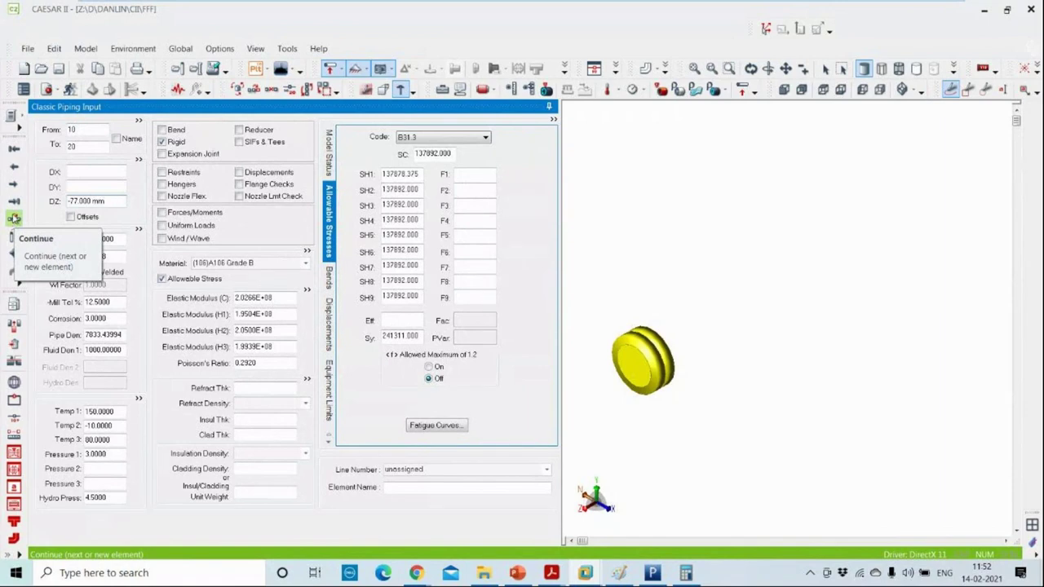
# Write the freehand note "ALT + C" in the model view above the flange
pyautogui.click(950, 89)
pyautogui.moveTo(625, 175); pyautogui.dragTo(613, 236)
pyautogui.moveTo(631, 157)
pyautogui.mouseDown()
pyautogui.moveTo(659, 236)
pyautogui.moveTo(659, 206)
pyautogui.mouseUp()
pyautogui.moveTo(674, 168)
pyautogui.mouseDown()
pyautogui.moveTo(683, 237)
pyautogui.moveTo(698, 238)
pyautogui.moveTo(733, 172)
pyautogui.moveTo(760, 166)
pyautogui.mouseUp()
pyautogui.moveTo(787, 199)
pyautogui.mouseDown()
pyautogui.moveTo(838, 197)
pyautogui.moveTo(814, 223)
pyautogui.mouseUp()
pyautogui.moveTo(928, 156)
pyautogui.mouseDown()
pyautogui.moveTo(889, 193)
pyautogui.moveTo(957, 209)
pyautogui.mouseUp()
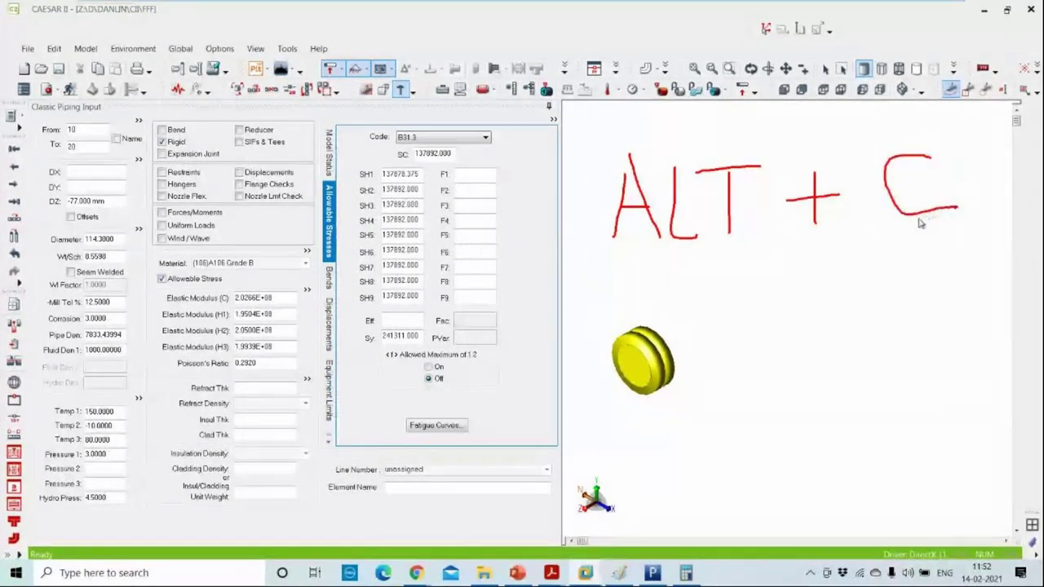
# Continue to a new element from node 20 to 30 and set its DZ length to -5000 mm
pyautogui.click(14, 218)
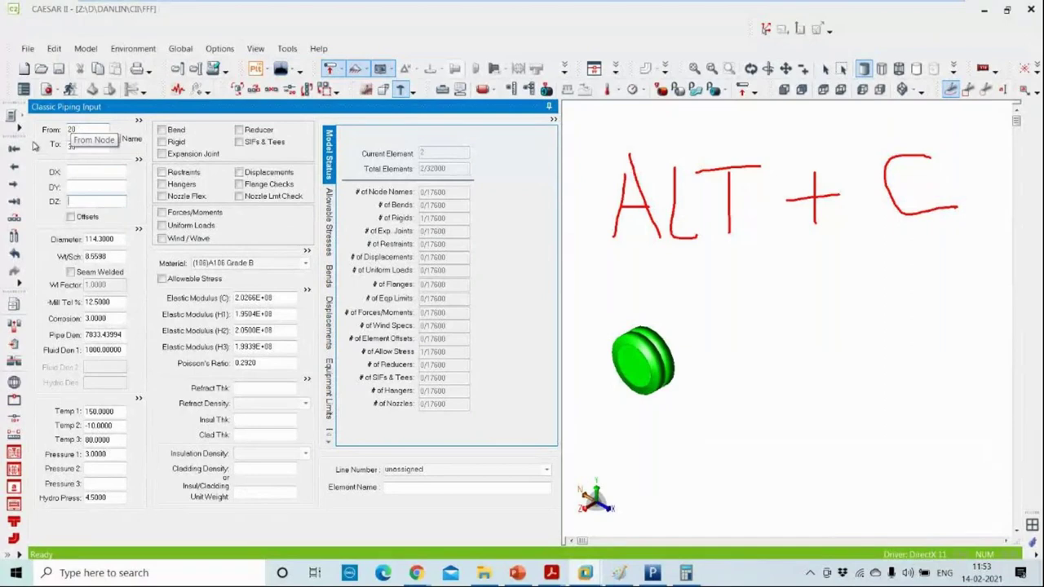
pyautogui.click(13, 167)
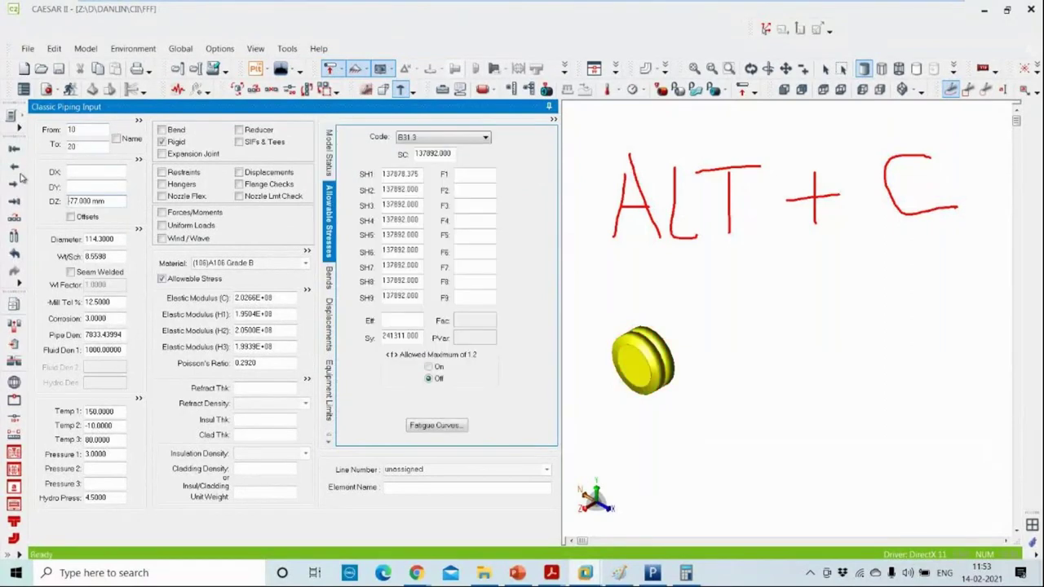
pyautogui.hotkey('alt', 'c')
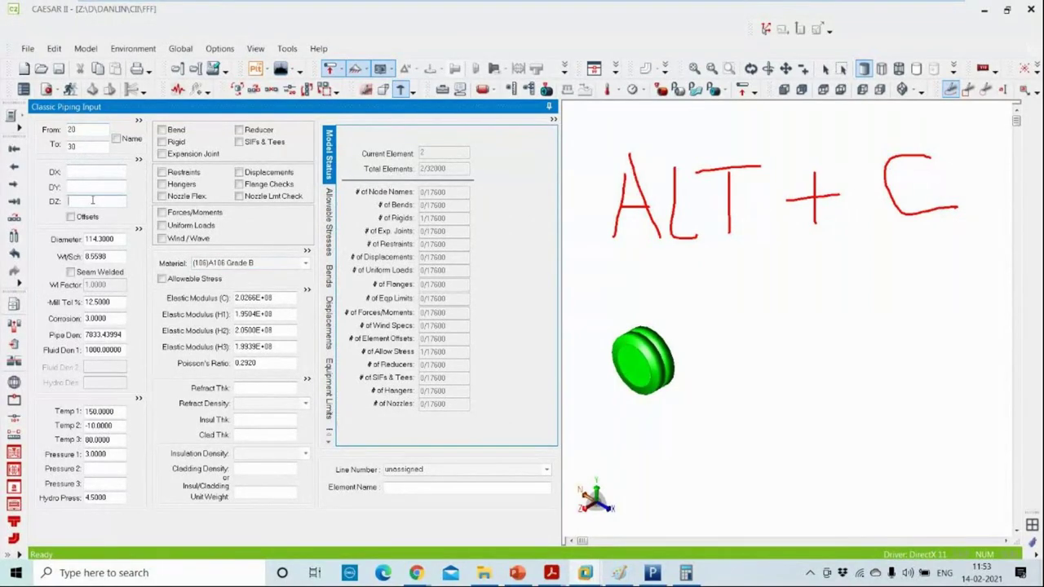
pyautogui.write('-5000')
pyautogui.press('Tab')
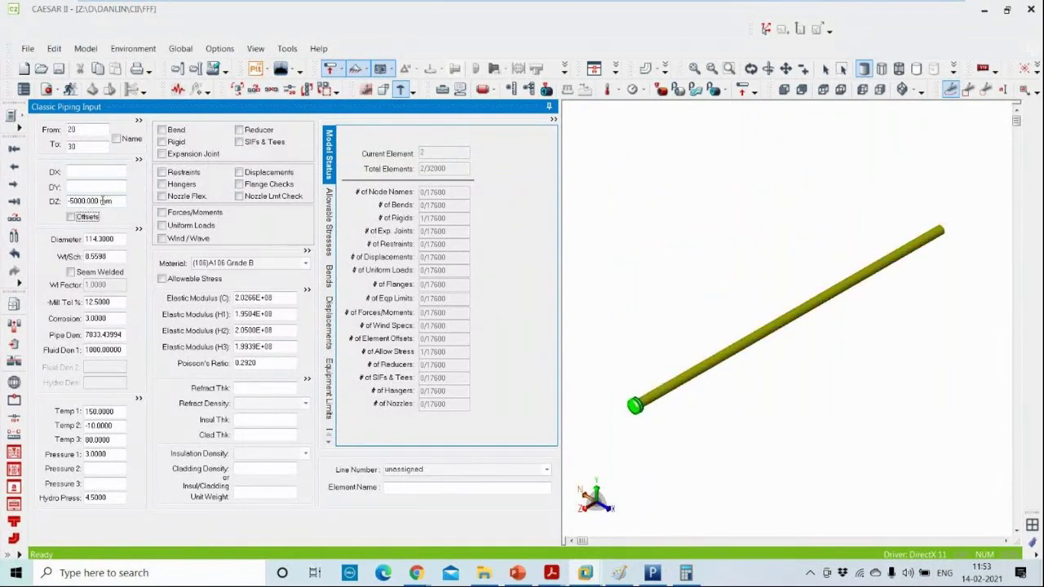
pyautogui.press('Tab')
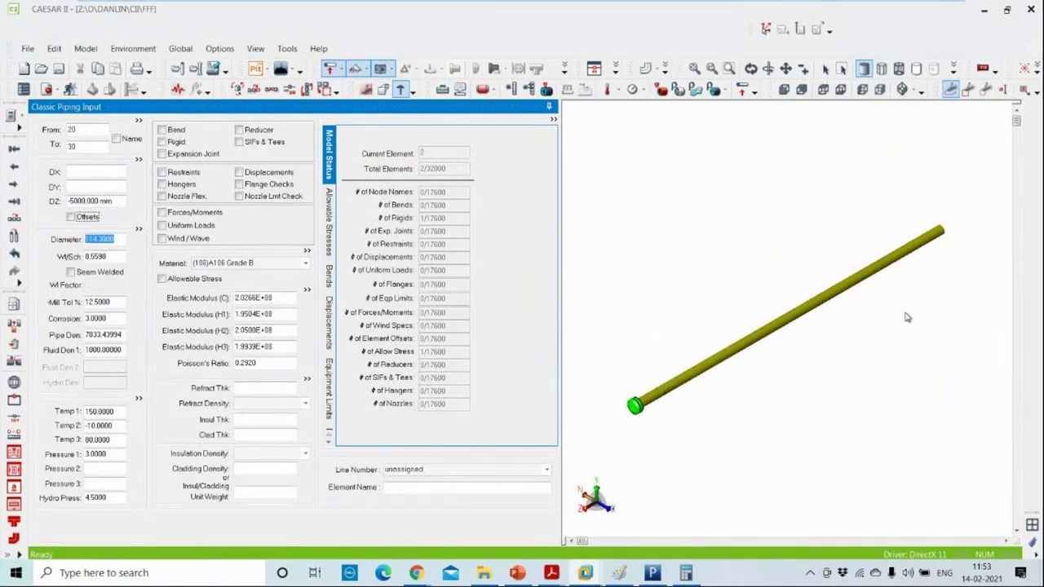
# Check the piping sketch in Paint around node 30 and return to the CAESAR II model
pyautogui.scroll(-2, 901, 318)
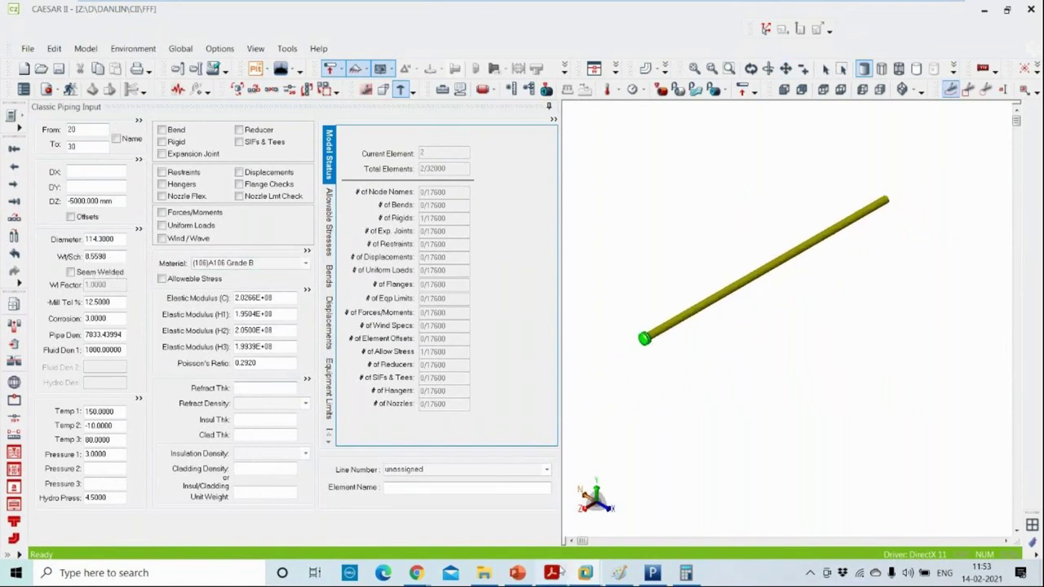
pyautogui.click(618, 573)
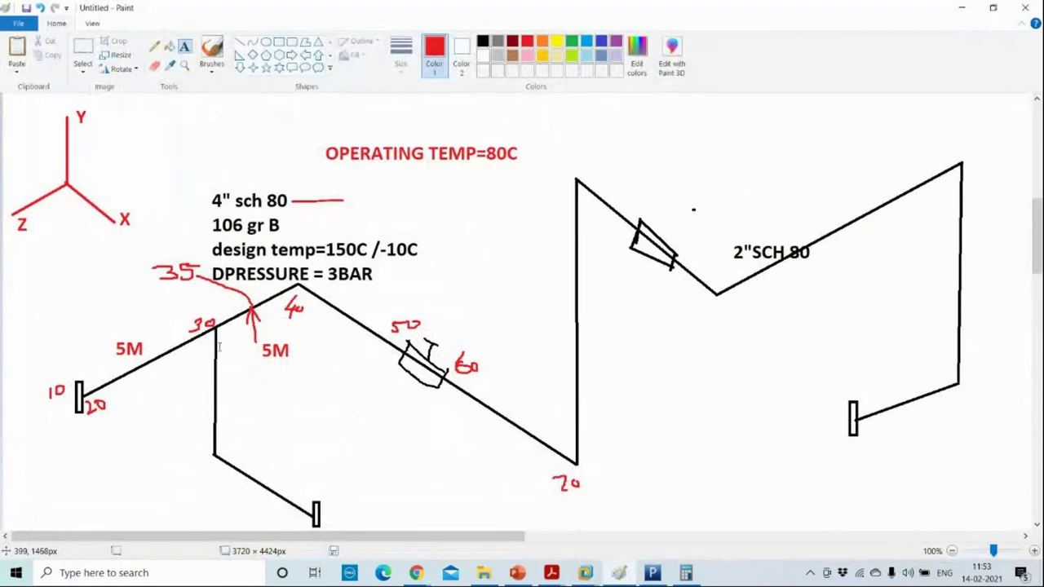
pyautogui.click(961, 7)
pyautogui.scroll(5, 815, 299)
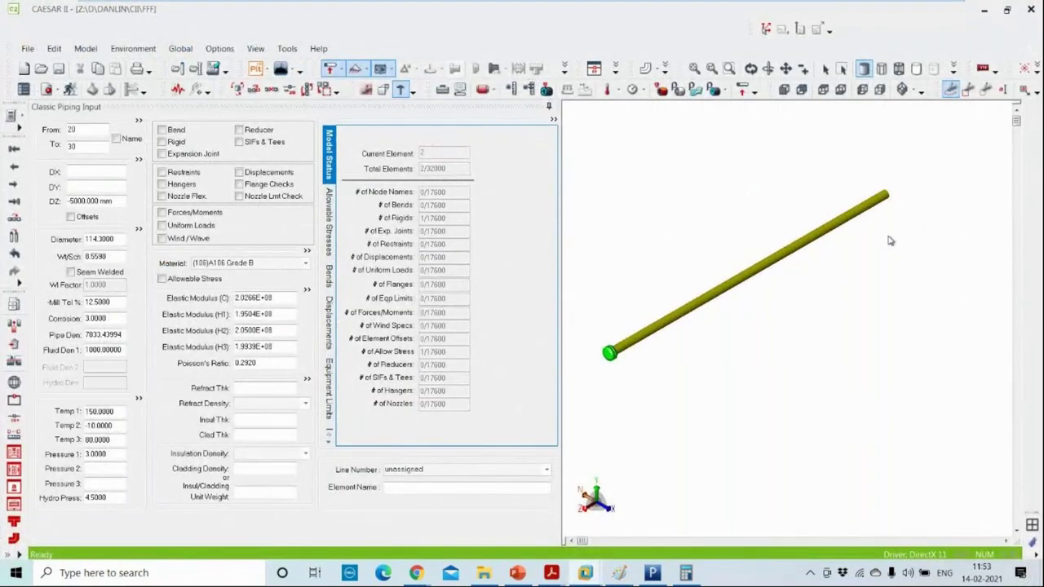
pyautogui.moveTo(757, 296)
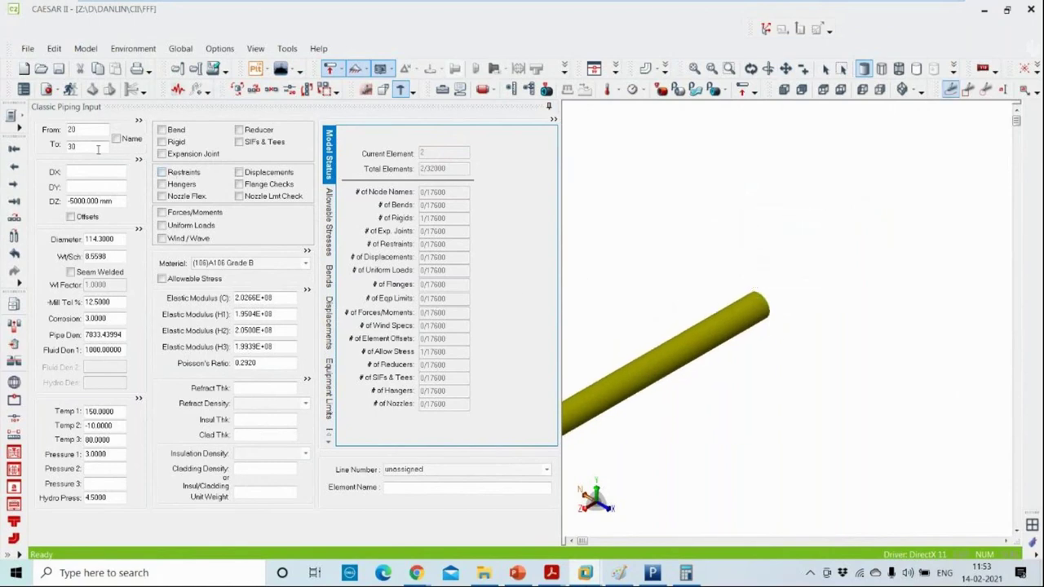
pyautogui.scroll(-1, 701, 211)
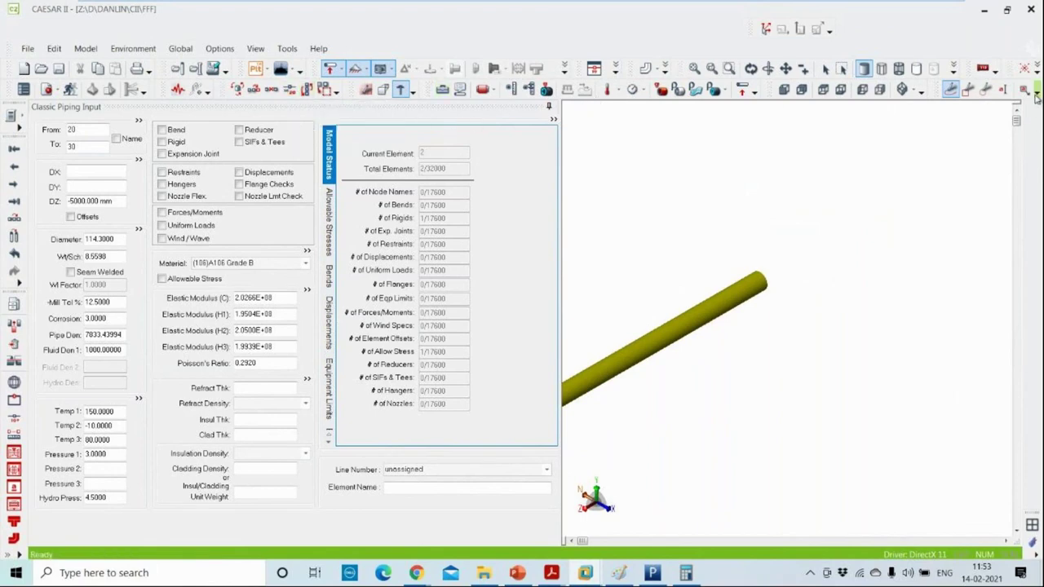
pyautogui.click(1037, 69)
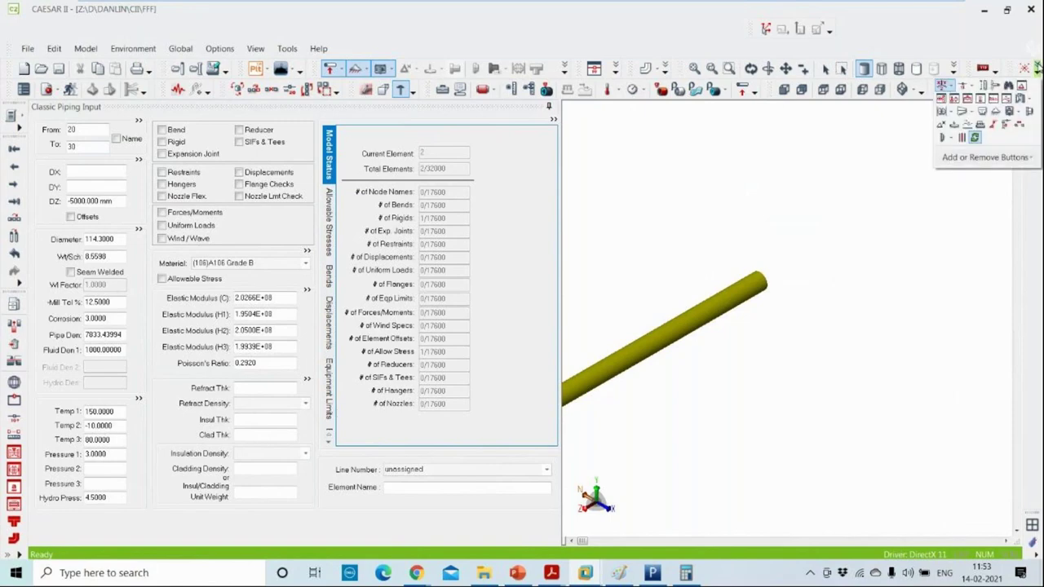
pyautogui.click(898, 239)
pyautogui.scroll(-3, 905, 253)
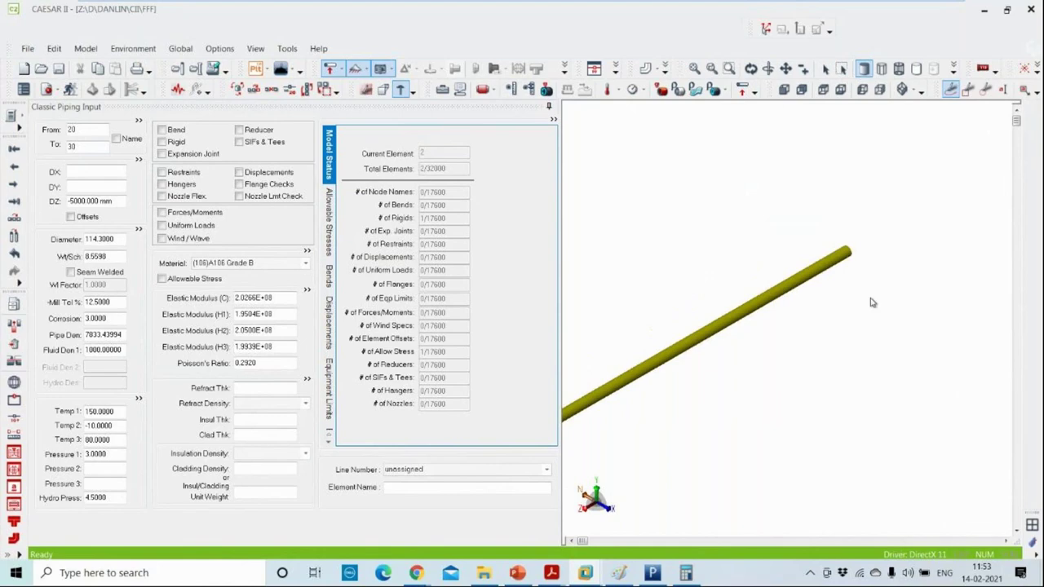
pyautogui.click(750, 68)
pyautogui.moveTo(762, 383); pyautogui.dragTo(832, 356)
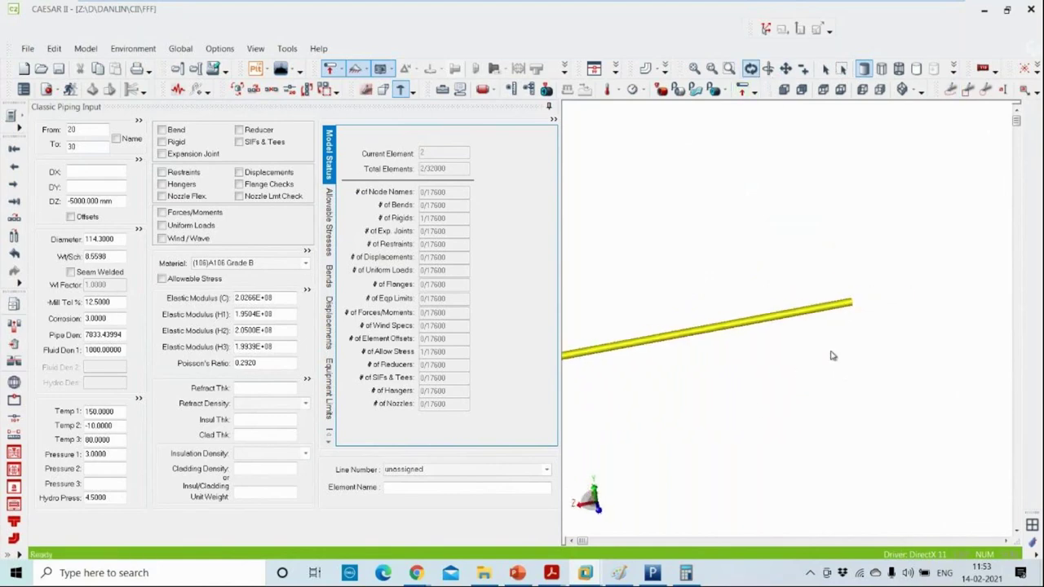
# Enable SIFs & Tees on element 20–30, check the branch in the Paint sketch, and set node 30's type to 3 - Welding
pyautogui.click(239, 143)
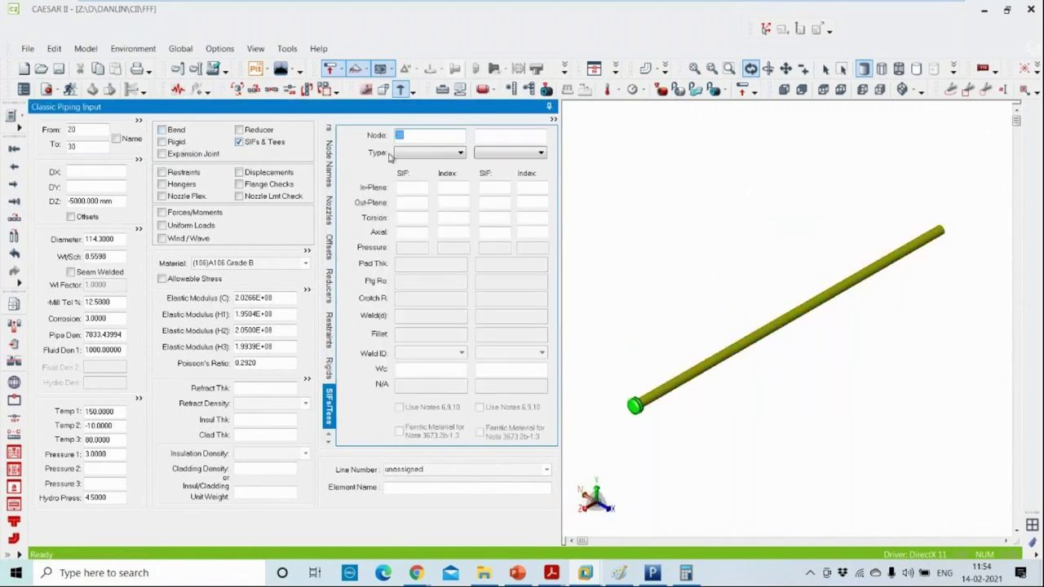
pyautogui.click(426, 154)
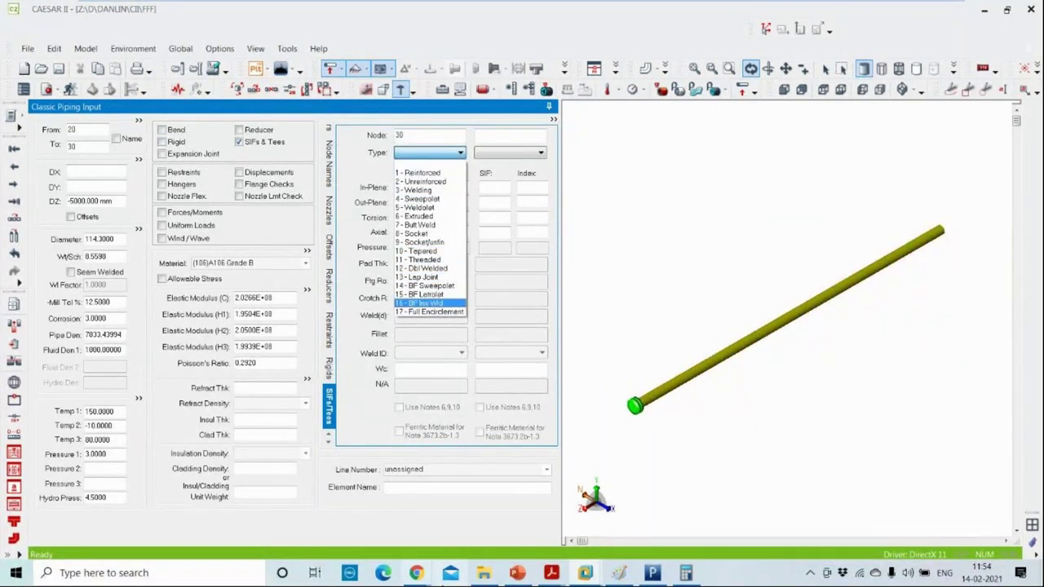
pyautogui.click(618, 573)
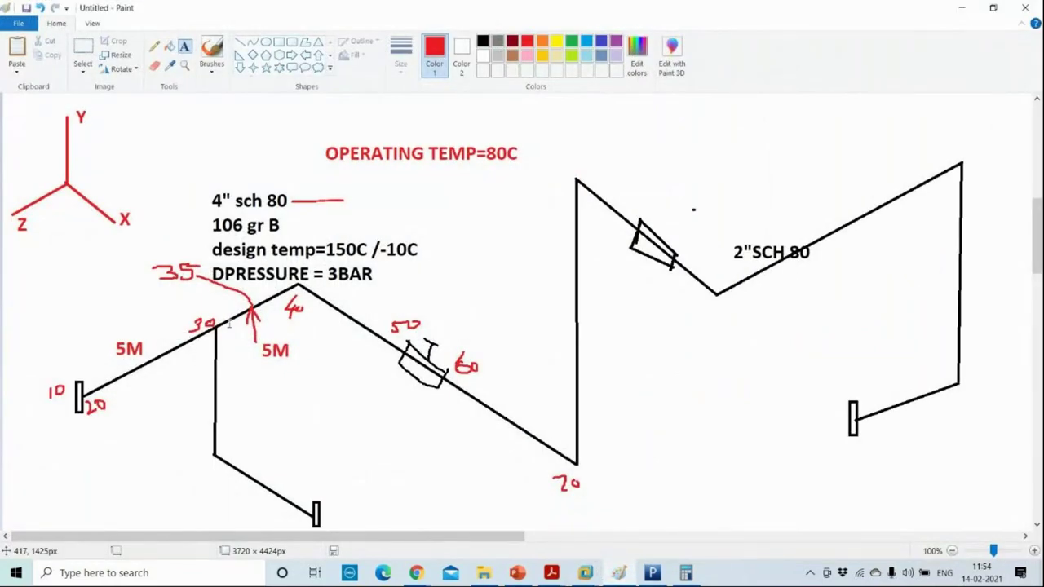
pyautogui.click(962, 7)
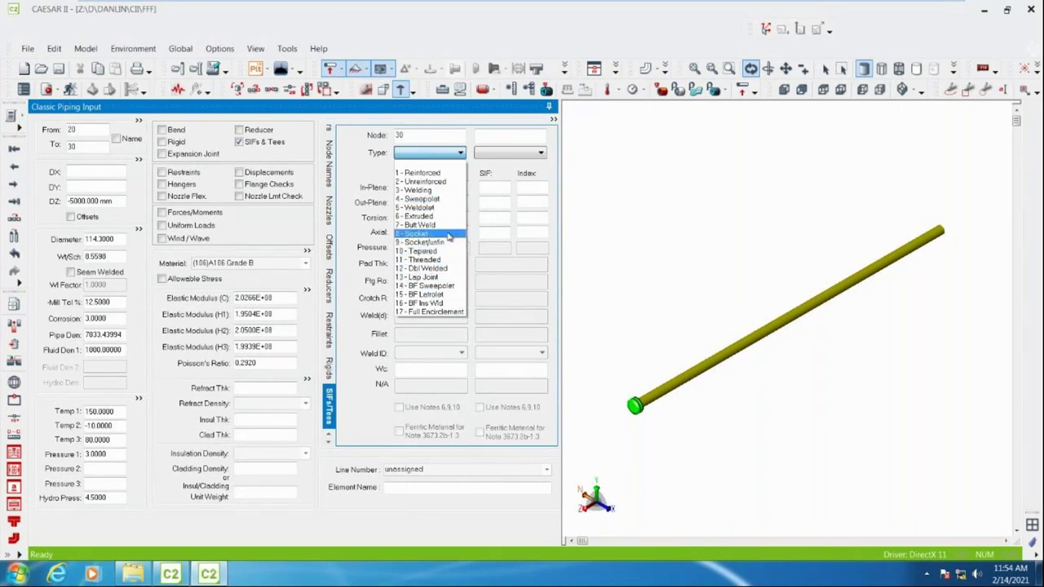
pyautogui.click(447, 190)
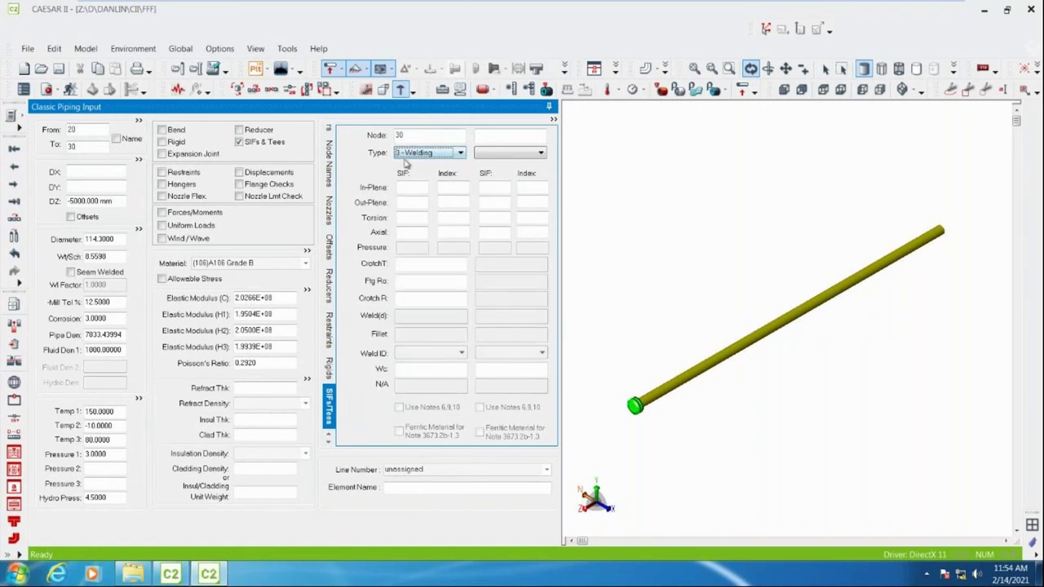
pyautogui.moveTo(845, 222); pyautogui.dragTo(794, 244, button='middle')
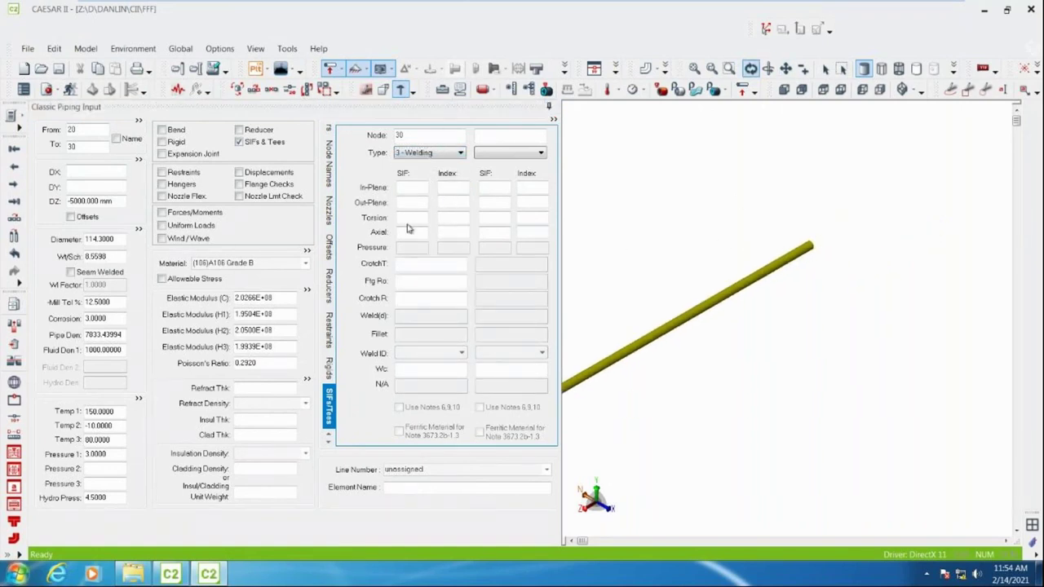
# Continue to a new element from node 30 to 40 and set its DZ length to -5000 mm
pyautogui.click(14, 218)
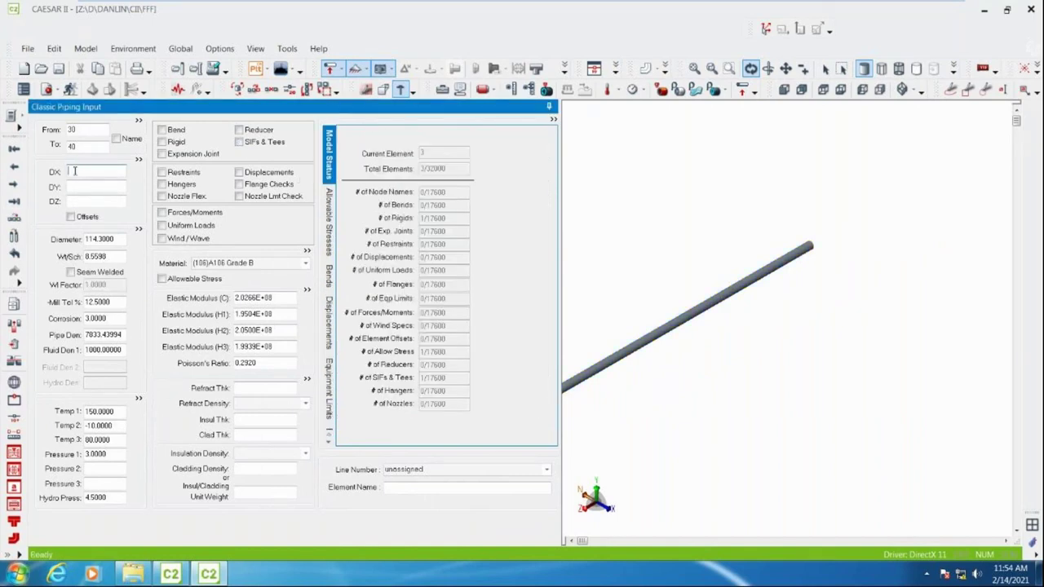
pyautogui.click(90, 202)
pyautogui.write('-5000')
pyautogui.press('Return')
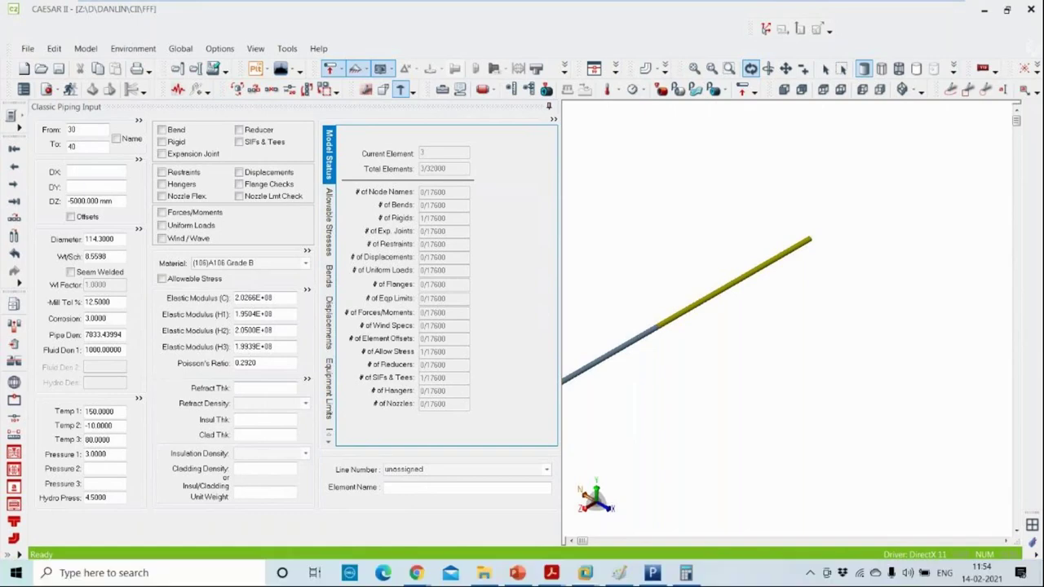
# Check the corner at node 40 in the Paint sketch and add a long-radius bend to element 30–40
pyautogui.click(619, 572)
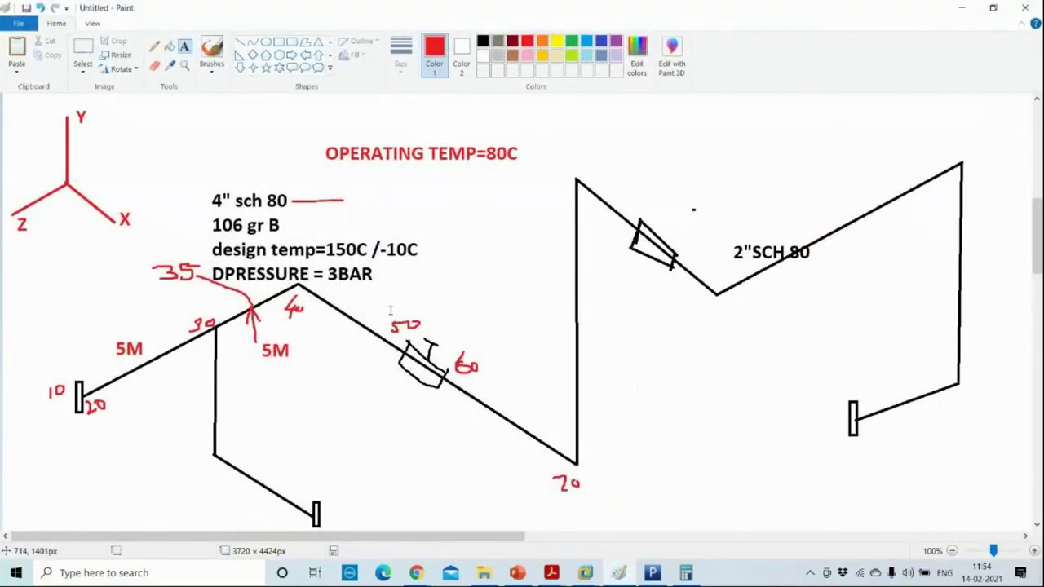
pyautogui.click(584, 573)
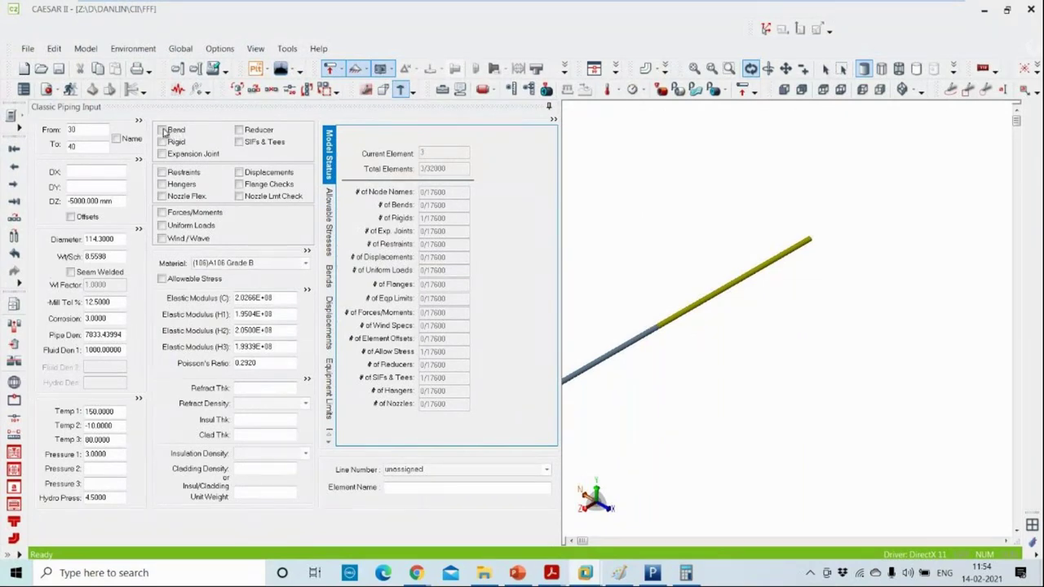
pyautogui.click(163, 131)
pyautogui.click(162, 131)
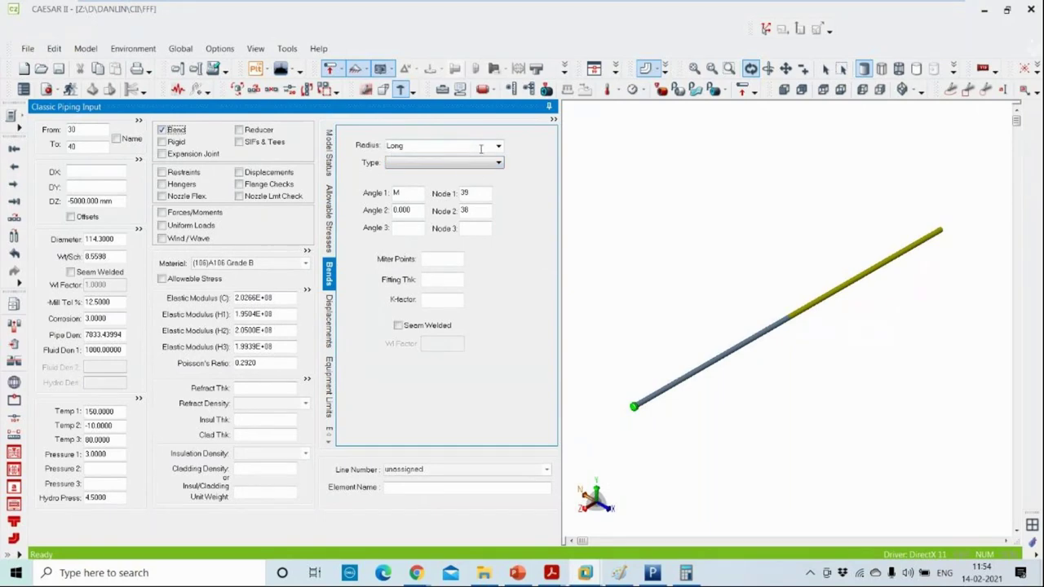
pyautogui.click(494, 150)
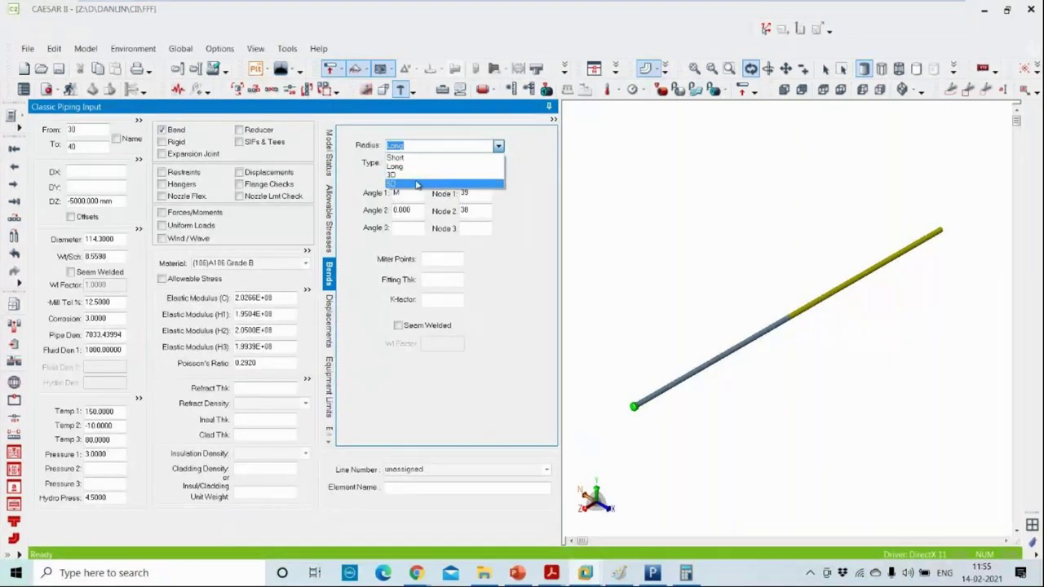
pyautogui.click(608, 171)
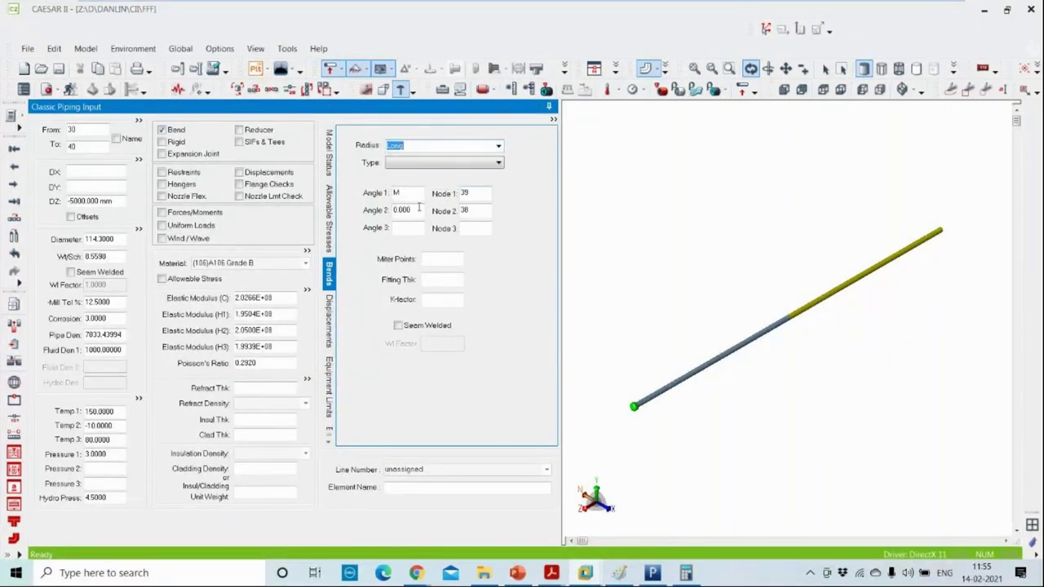
# Continue to element 40–50, mark its direction freehand in the model view, and set its DX length to 5000 mm
pyautogui.click(16, 220)
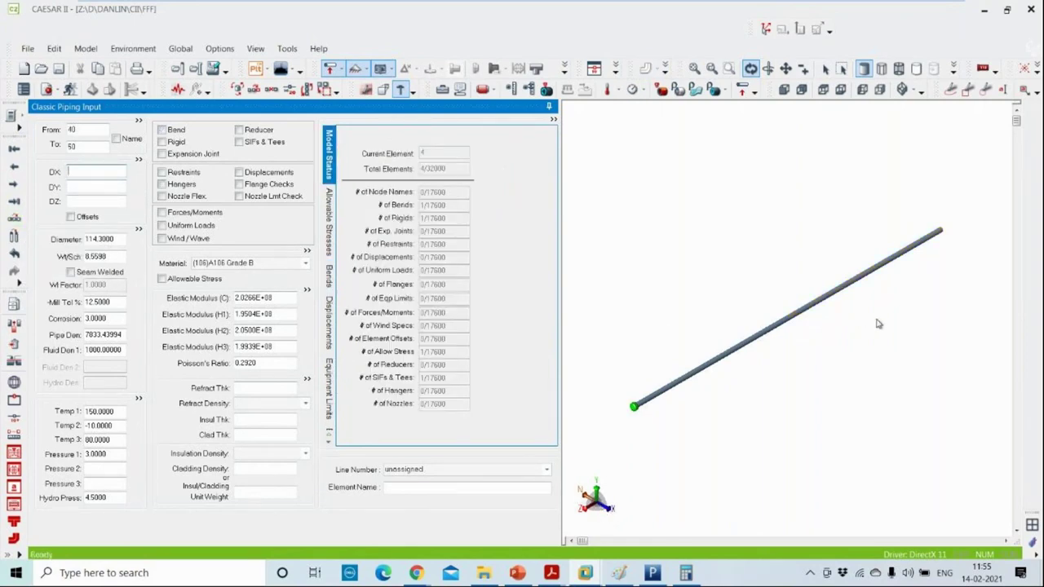
pyautogui.click(951, 89)
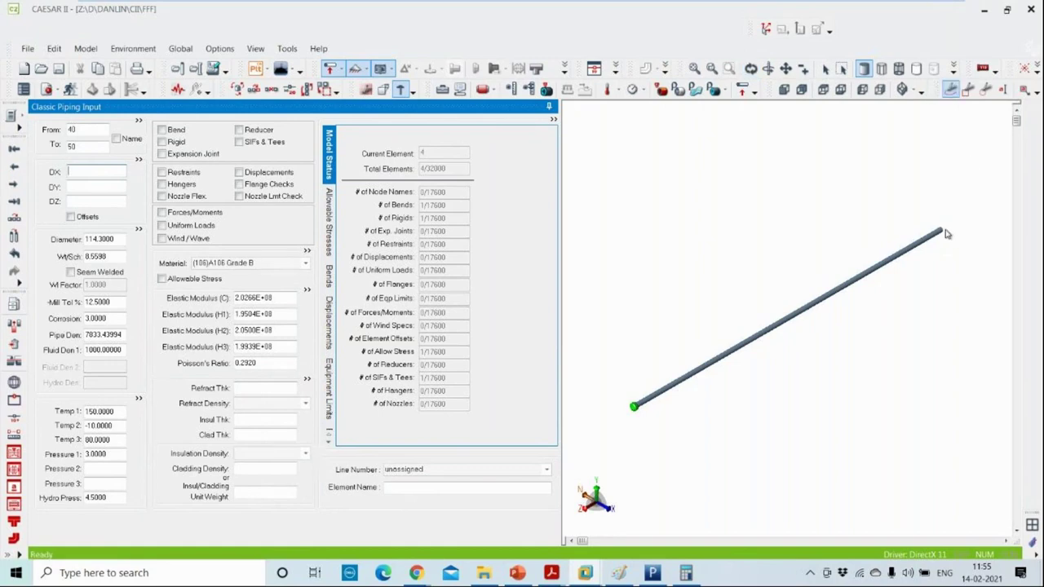
pyautogui.click(943, 232)
pyautogui.click(1012, 306)
pyautogui.click(89, 170)
pyautogui.write('5000')
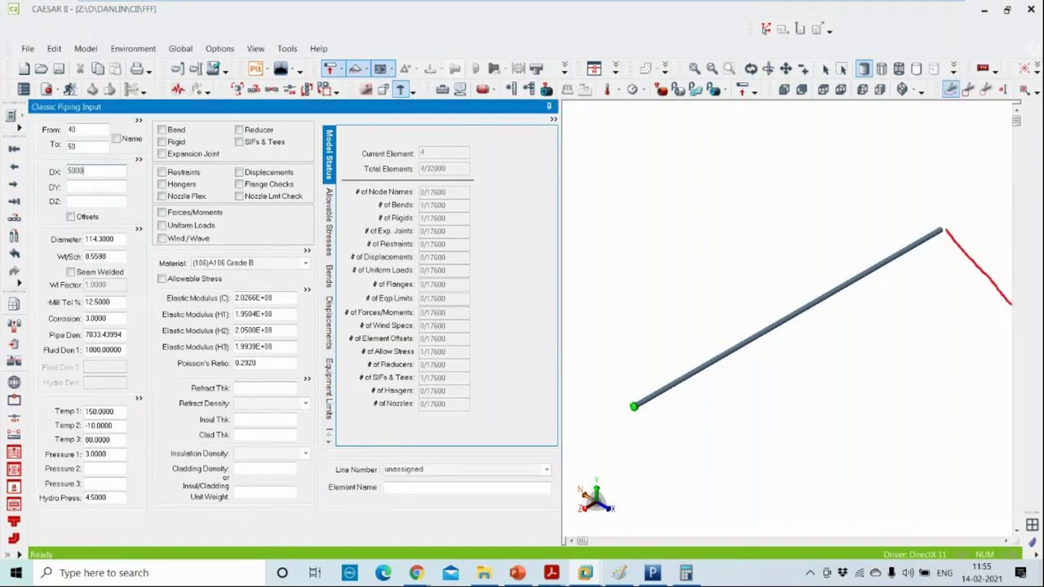
pyautogui.press('Tab')
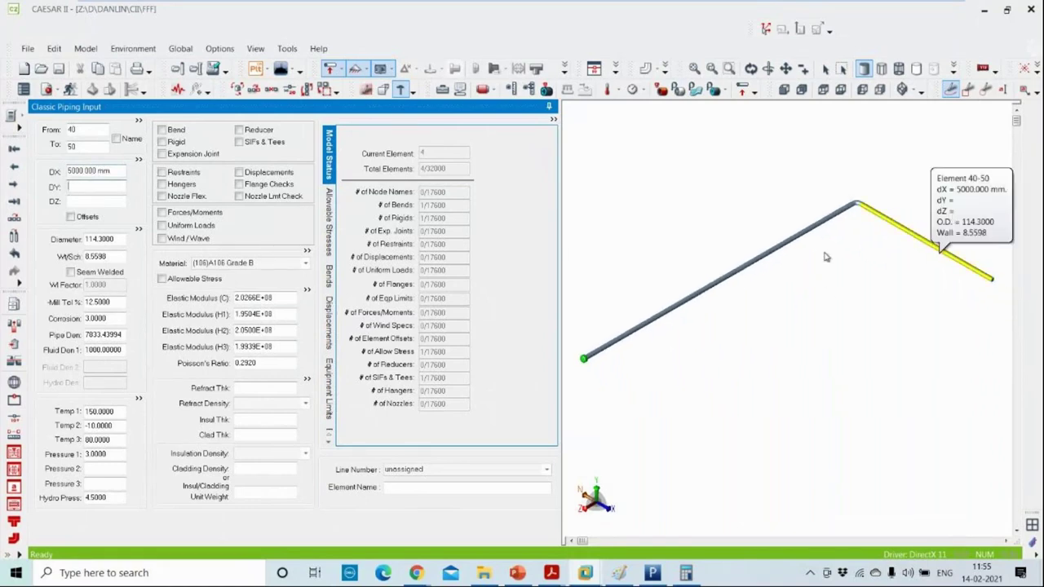
# Examine the bend at node 40 and the adjoining pipe runs up close and from several angles
pyautogui.click(750, 69)
pyautogui.moveTo(754, 208); pyautogui.dragTo(769, 178)
pyautogui.scroll(5, 769, 178)
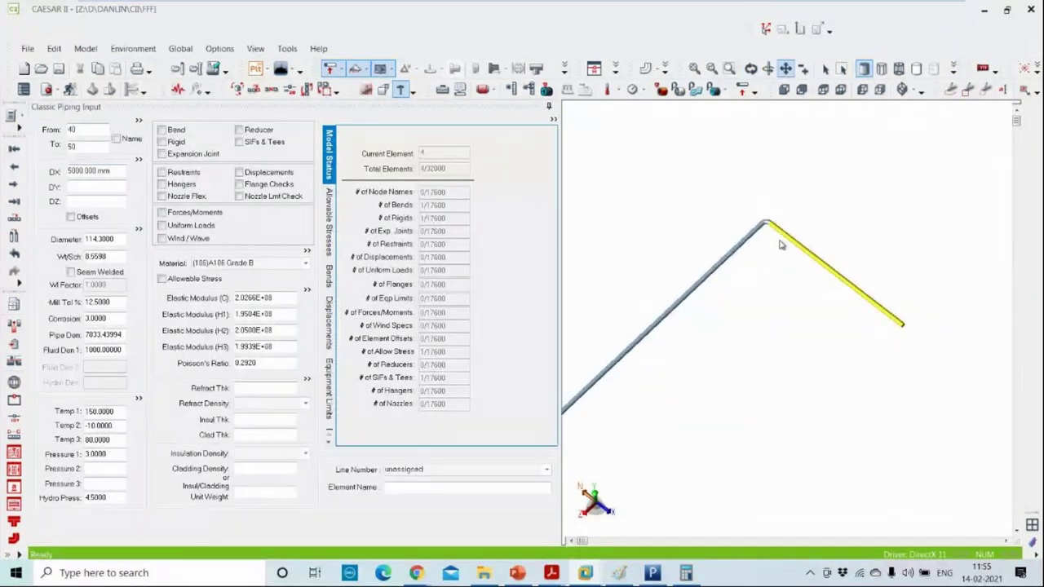
pyautogui.moveTo(839, 155); pyautogui.dragTo(787, 171)
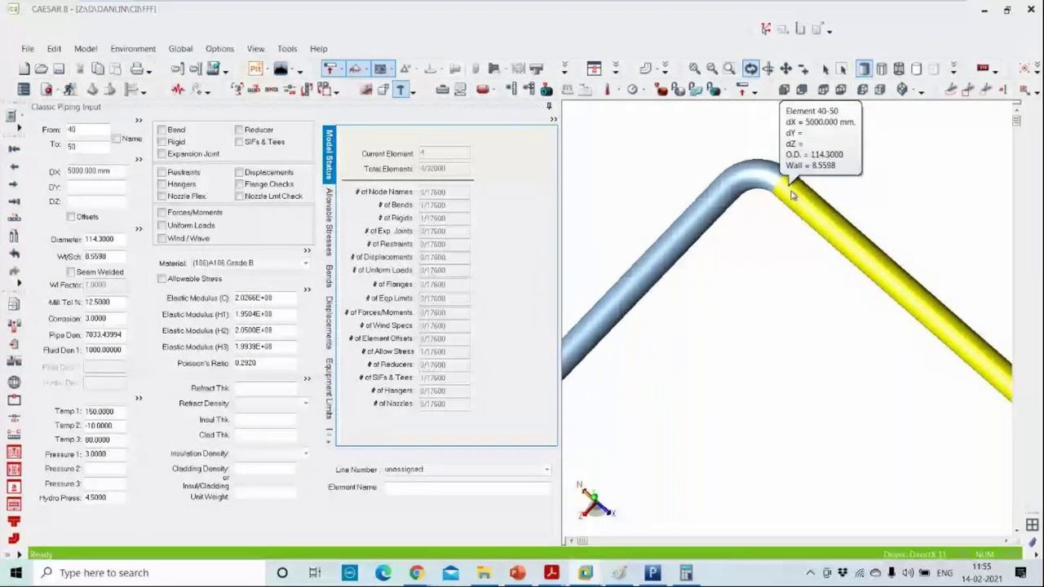
pyautogui.scroll(-3, 799, 228)
pyautogui.moveTo(839, 280)
pyautogui.mouseDown()
pyautogui.moveTo(824, 315)
pyautogui.moveTo(729, 400)
pyautogui.moveTo(859, 281)
pyautogui.mouseUp()
pyautogui.scroll(-5, 859, 281)
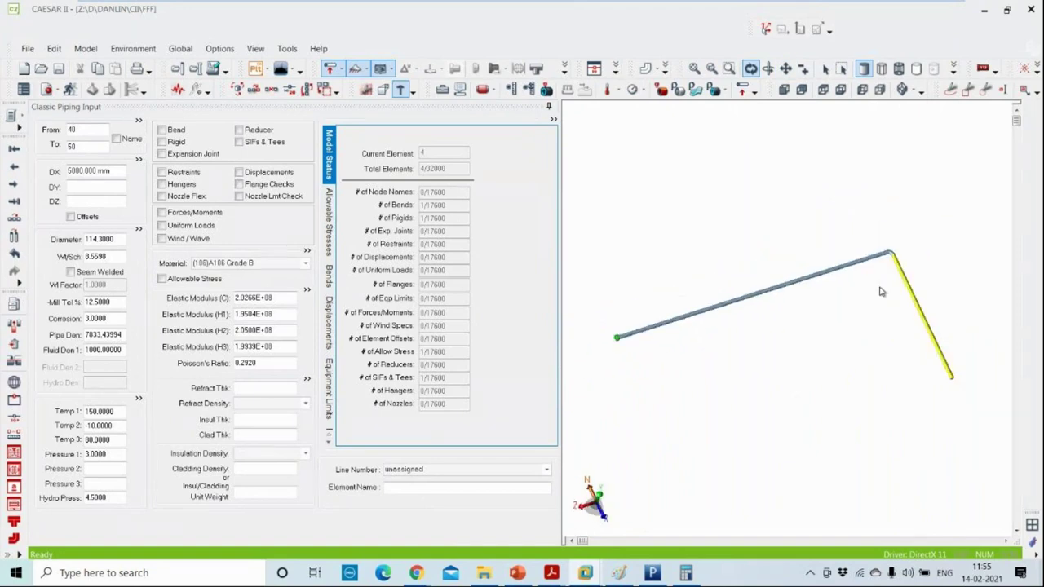
pyautogui.scroll(-1, 789, 285)
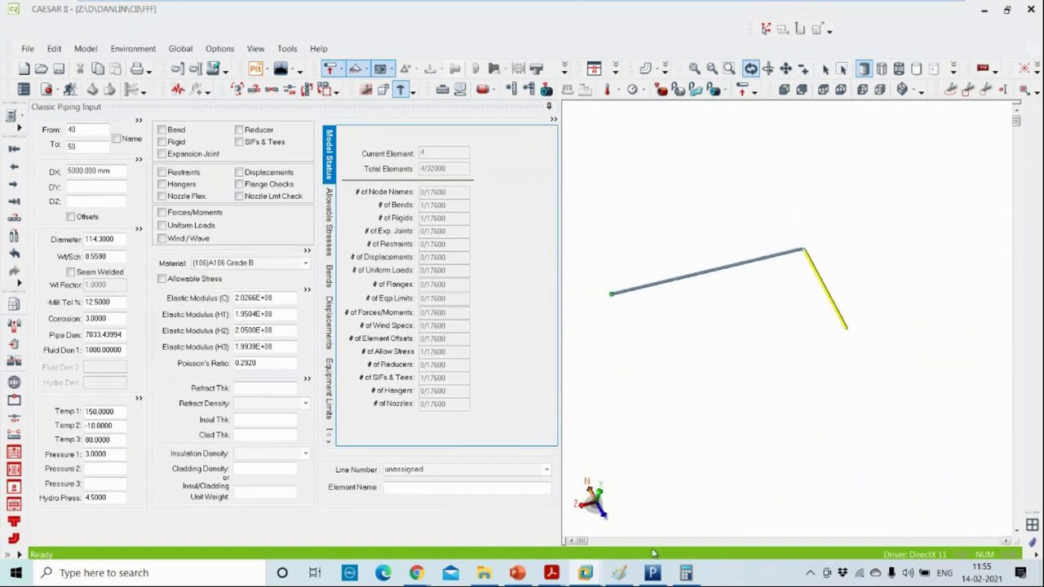
# Check the Paint sketch and draw a freehand flanged valve with outgoing pipe at the node 50 end, clearing the markup
pyautogui.click(620, 573)
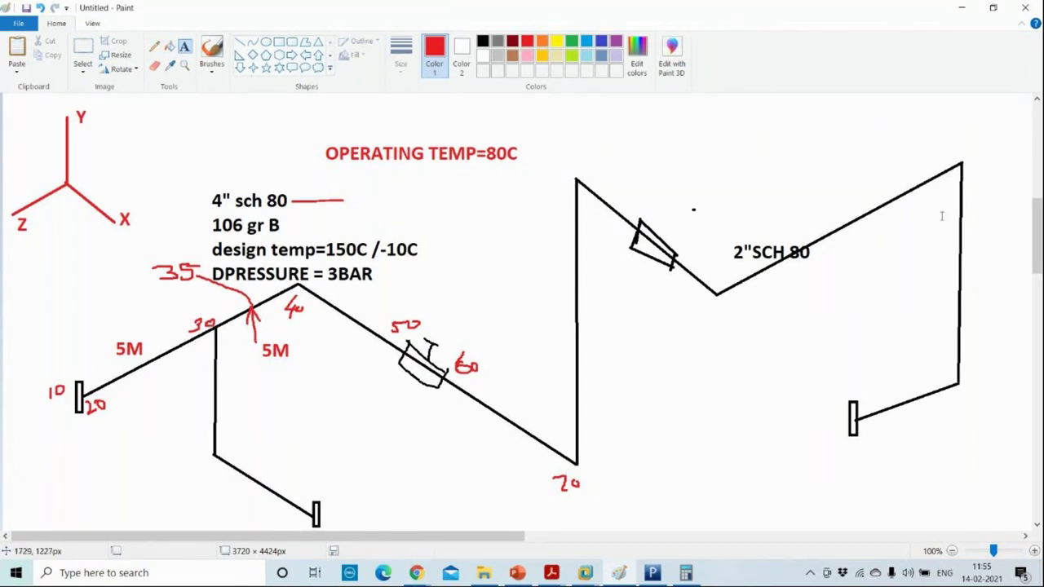
pyautogui.click(971, 9)
pyautogui.moveTo(862, 355)
pyautogui.mouseDown()
pyautogui.moveTo(885, 342)
pyautogui.moveTo(657, 269)
pyautogui.moveTo(795, 310)
pyautogui.moveTo(718, 326)
pyautogui.moveTo(781, 377)
pyautogui.moveTo(733, 357)
pyautogui.moveTo(779, 344)
pyautogui.moveTo(807, 380)
pyautogui.moveTo(816, 362)
pyautogui.mouseUp()
pyautogui.hotkey('alt', 'Tab')
pyautogui.hotkey('alt', 'Tab')
pyautogui.moveTo(912, 423); pyautogui.dragTo(911, 423)
pyautogui.click(750, 68)
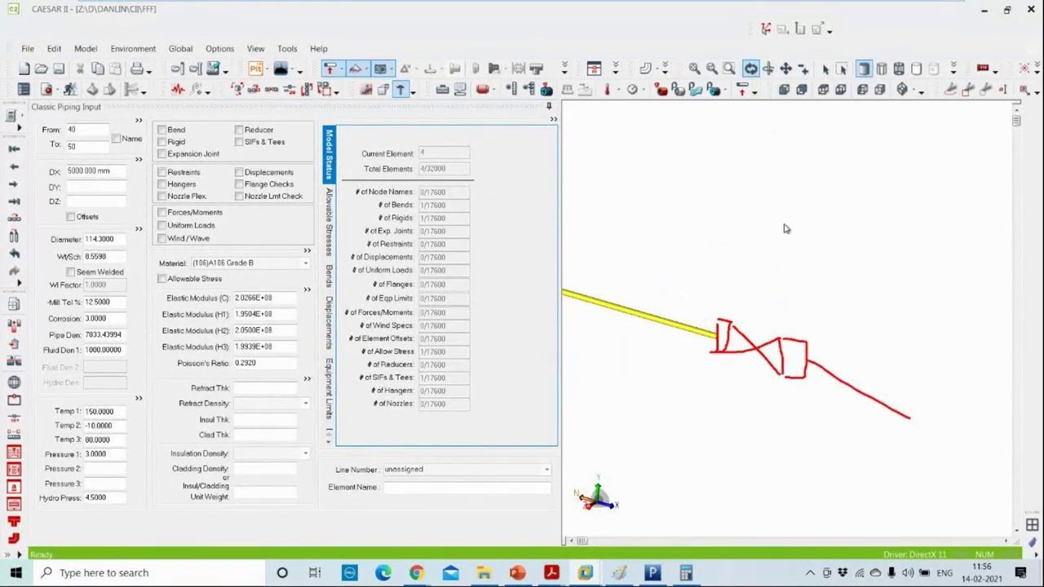
pyautogui.moveTo(784, 229); pyautogui.dragTo(787, 273)
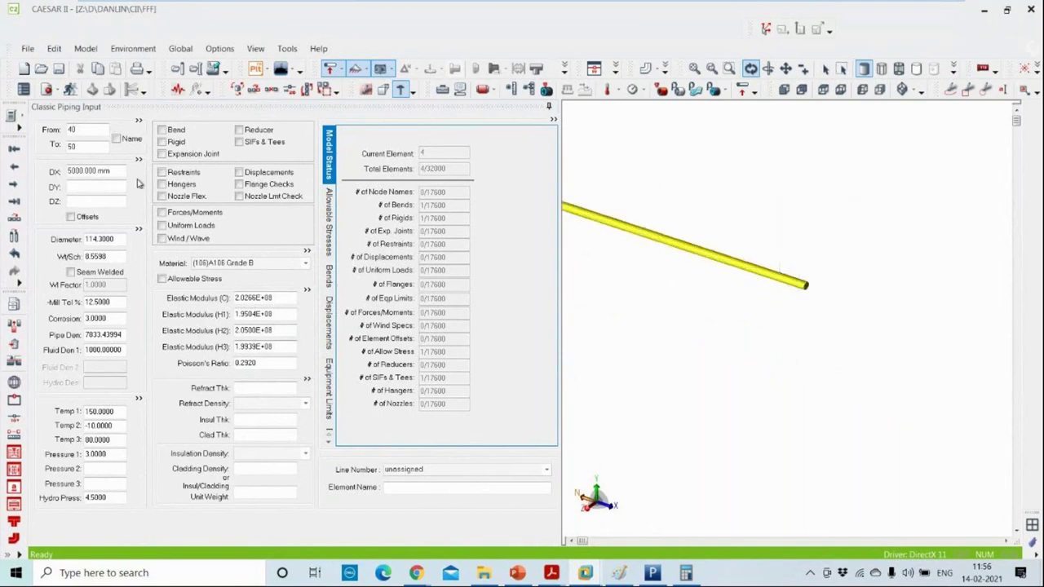
# Continue to a new element from node 50 to 60 and set its DX length to 77 mm
pyautogui.click(111, 171)
pyautogui.hotkey('alt', 'c')
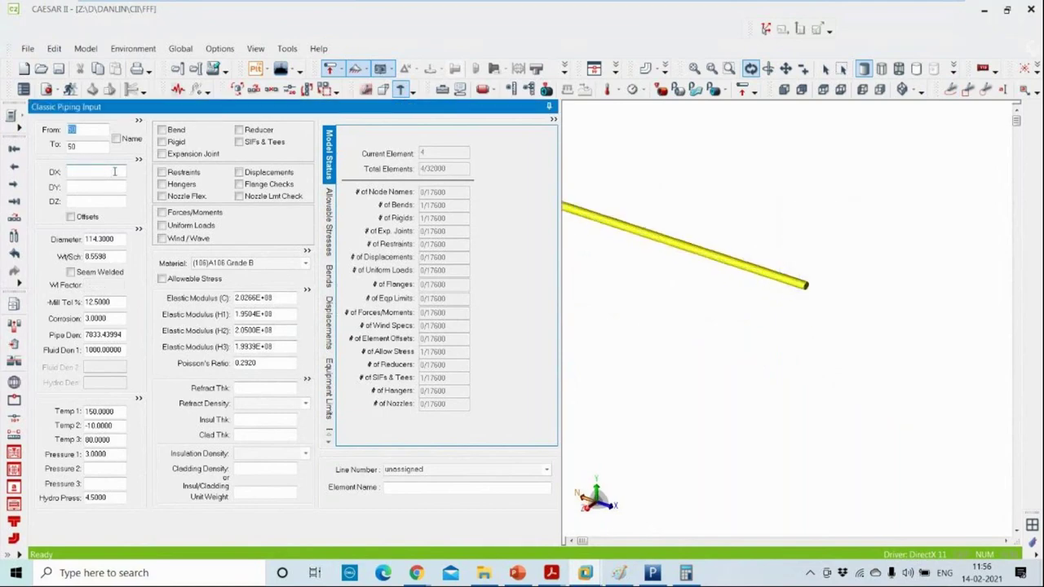
pyautogui.press('Return')
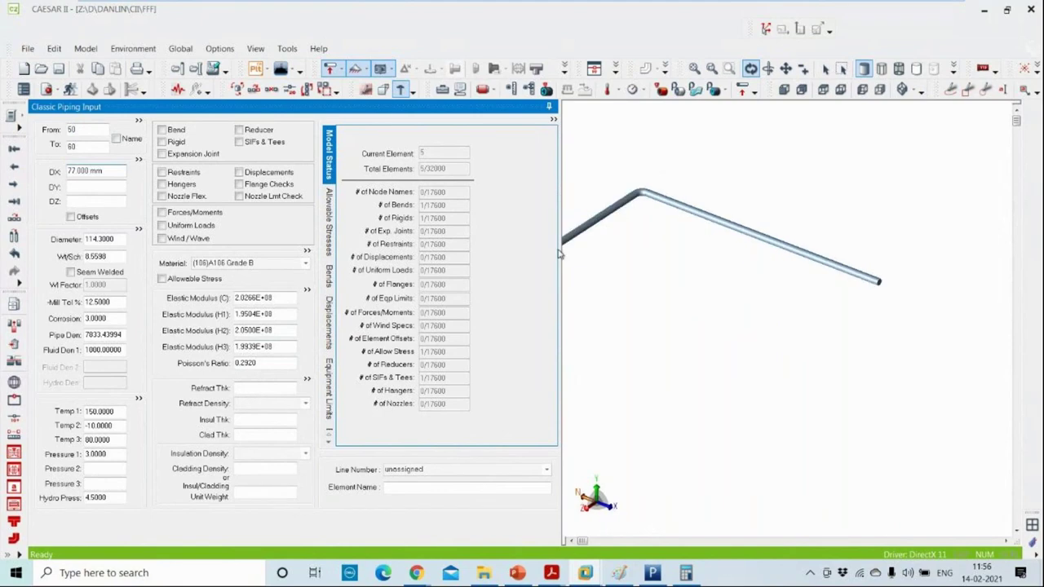
pyautogui.click(858, 306)
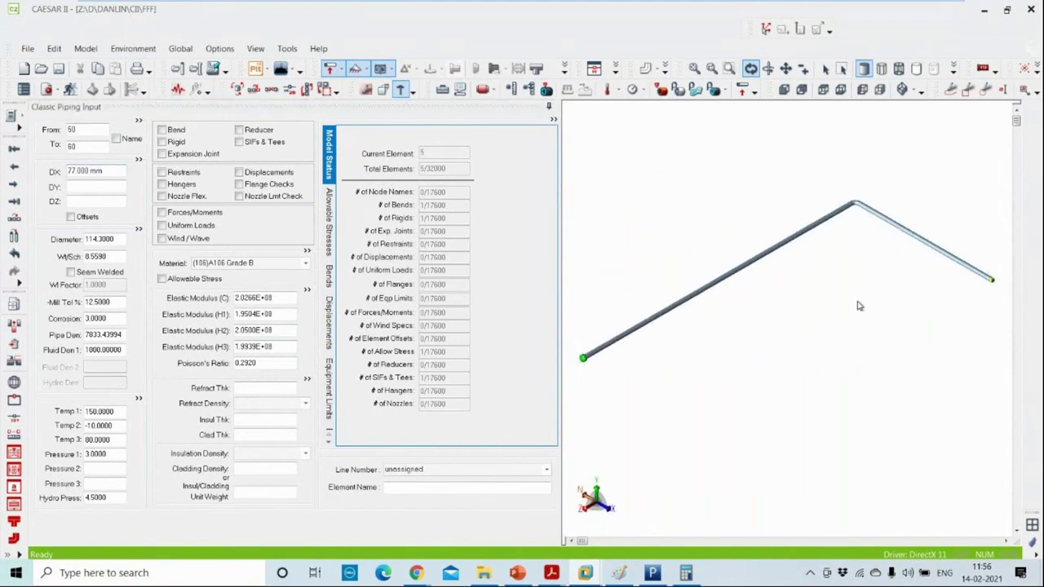
# Mark the short element from node 50 to 60 as rigid
pyautogui.click(178, 142)
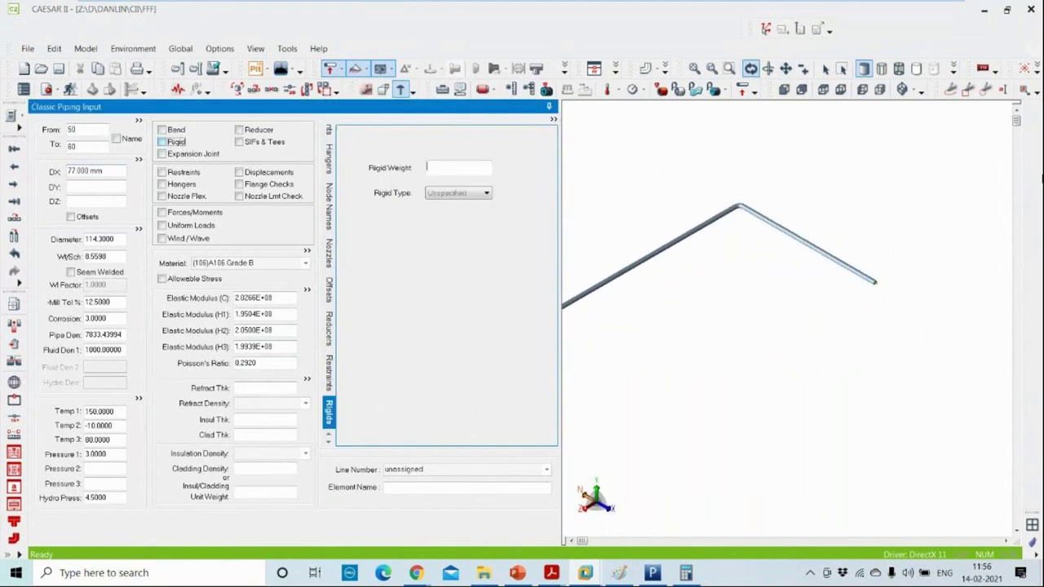
pyautogui.click(1036, 72)
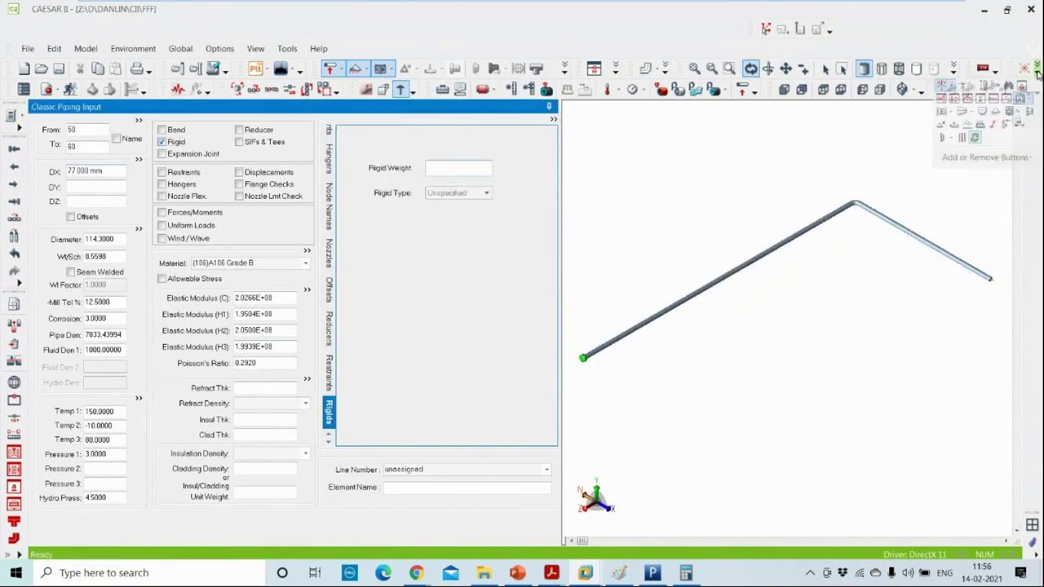
pyautogui.click(976, 139)
pyautogui.moveTo(977, 312); pyautogui.dragTo(826, 307)
pyautogui.scroll(5, 826, 308)
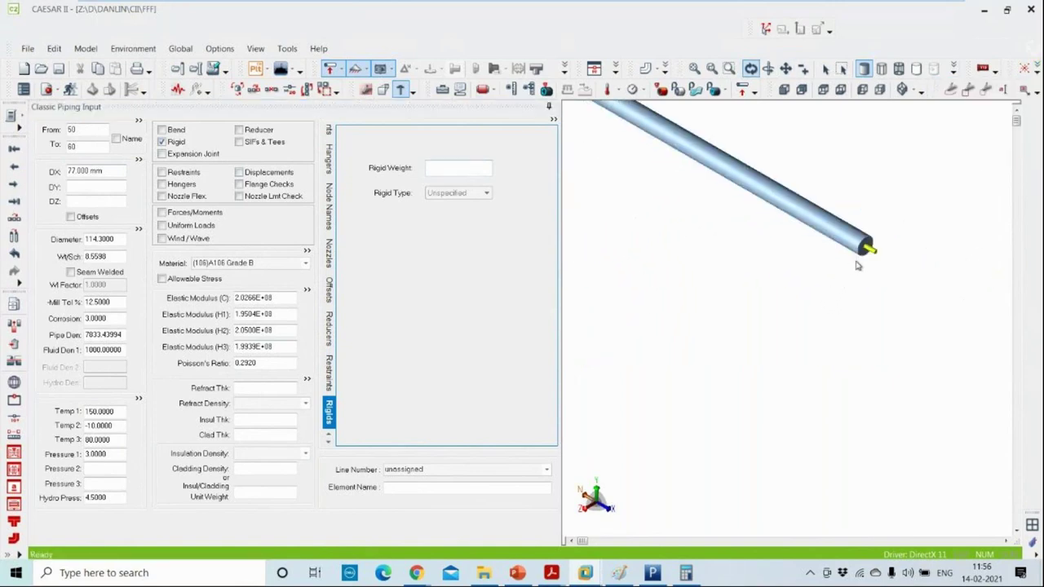
# Set the rigid weight of the element from node 50 to 60 to 90
pyautogui.click(476, 165)
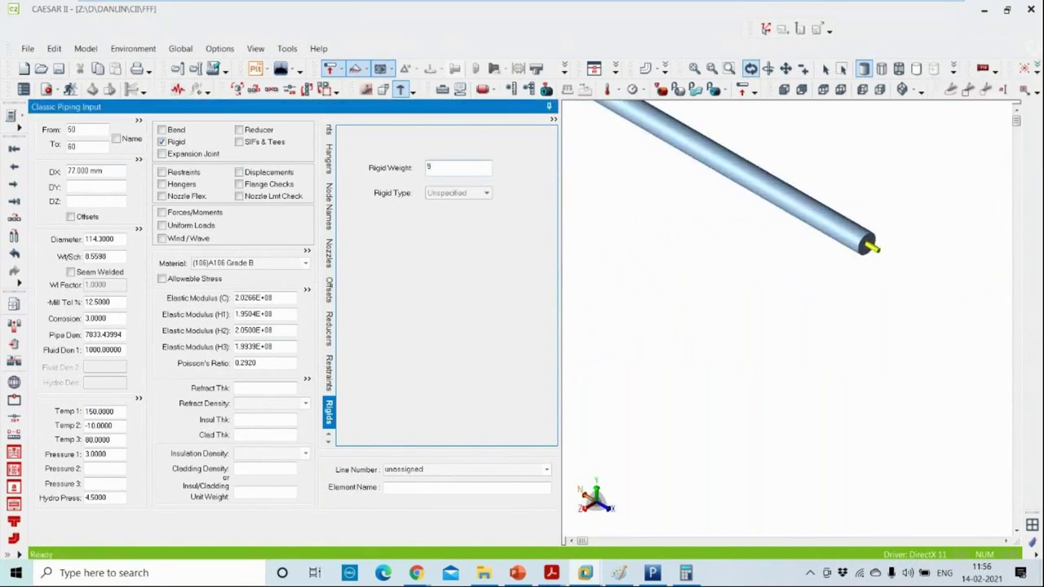
pyautogui.press('Return')
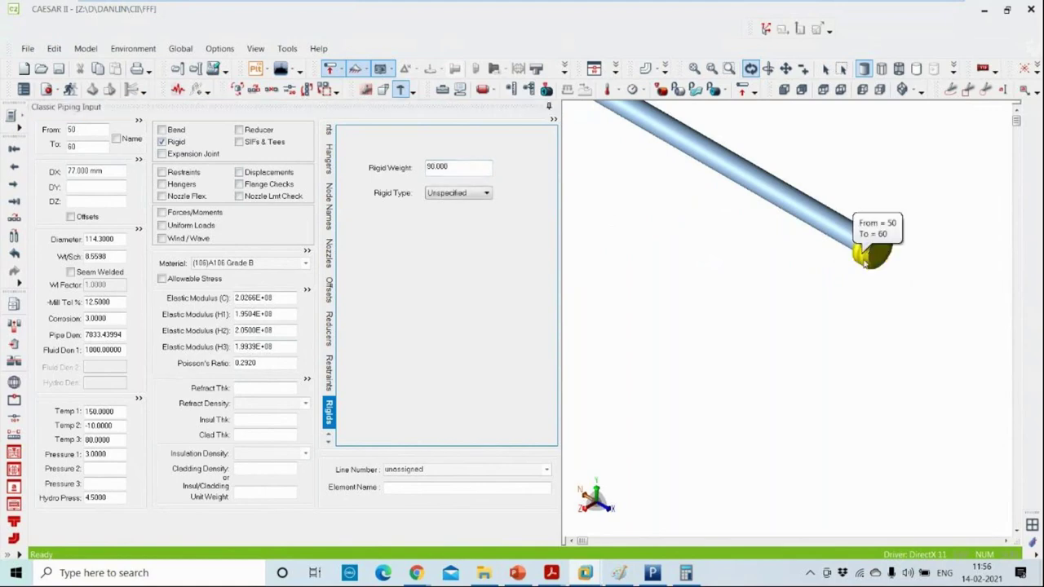
pyautogui.scroll(2, 864, 245)
pyautogui.moveTo(876, 244); pyautogui.dragTo(810, 277)
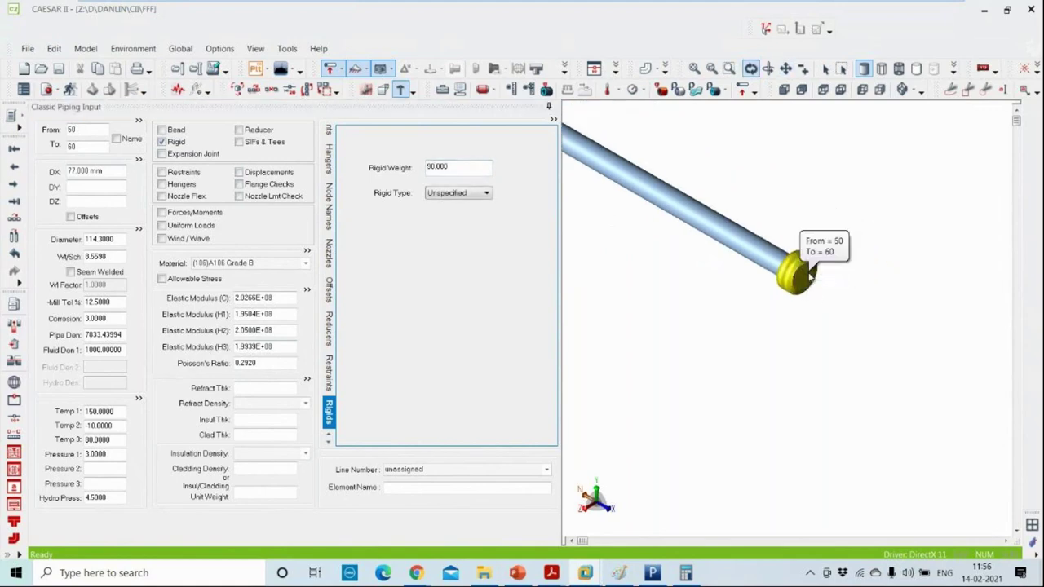
# Switch to Pipedata-Pro and bring up the ASME B16.10 flanged gate valve data
pyautogui.click(653, 573)
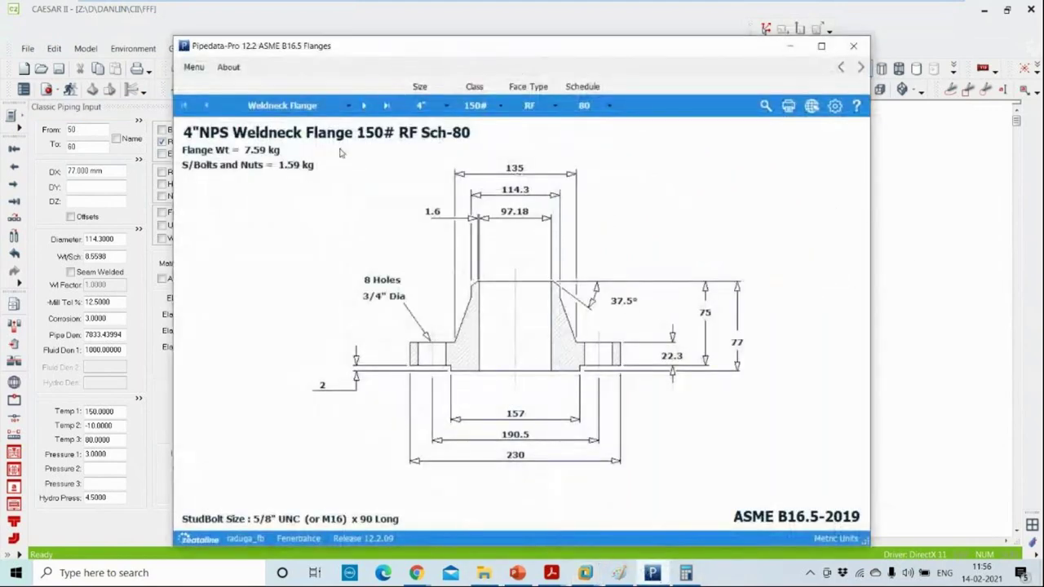
pyautogui.click(193, 66)
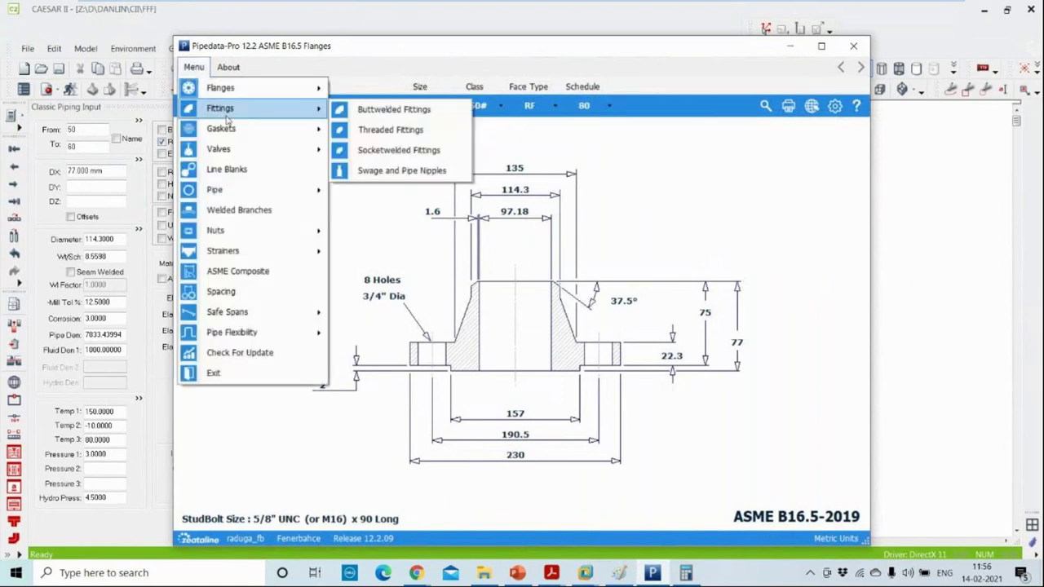
pyautogui.moveTo(228, 150)
pyautogui.click(392, 151)
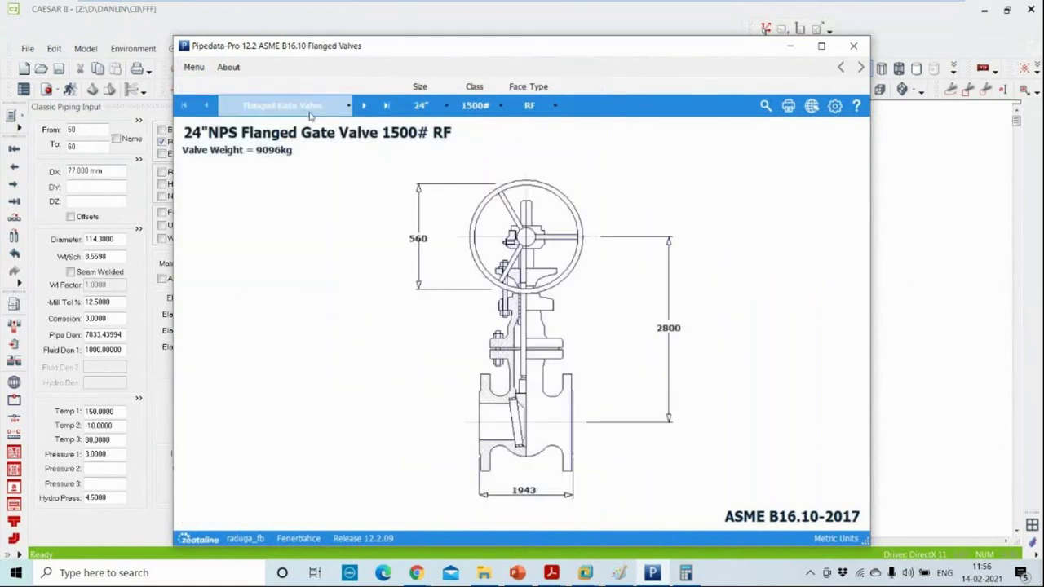
pyautogui.click(293, 105)
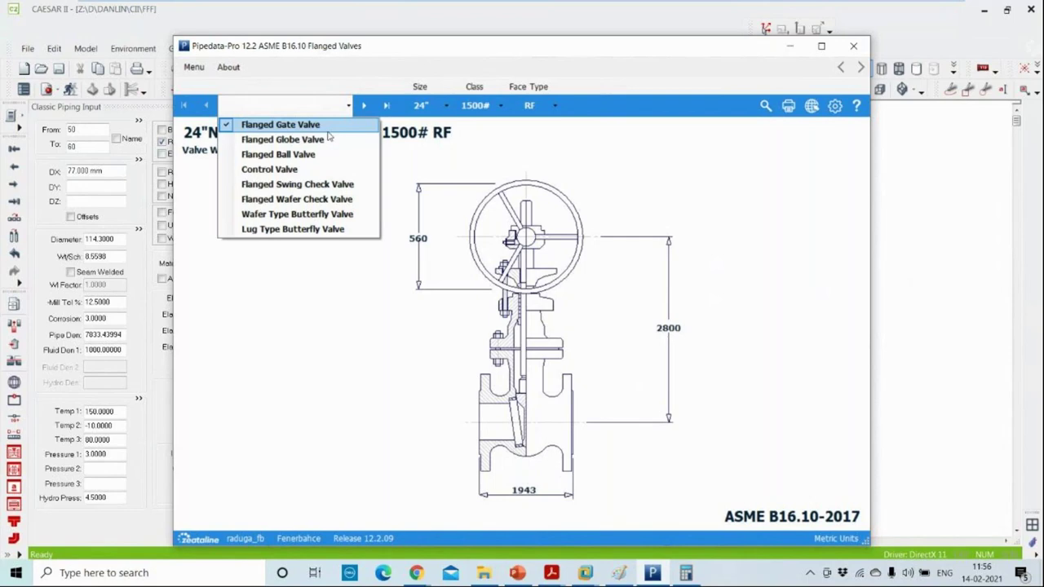
pyautogui.click(327, 127)
# Look up the 4" class 150# RF flanged gate valve's length and weight, and return to CAESAR II
pyautogui.click(428, 106)
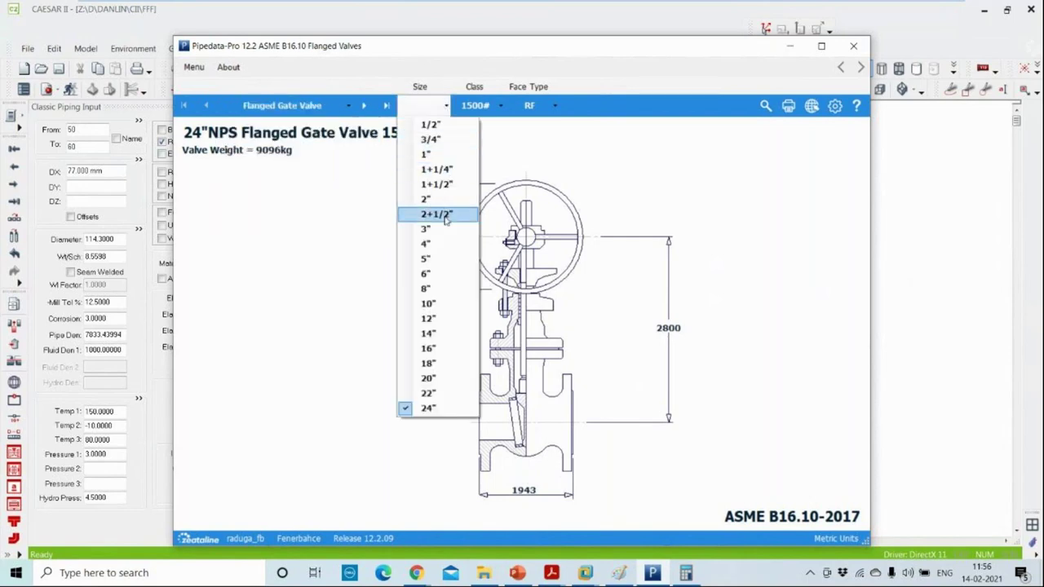
pyautogui.click(435, 242)
pyautogui.click(489, 106)
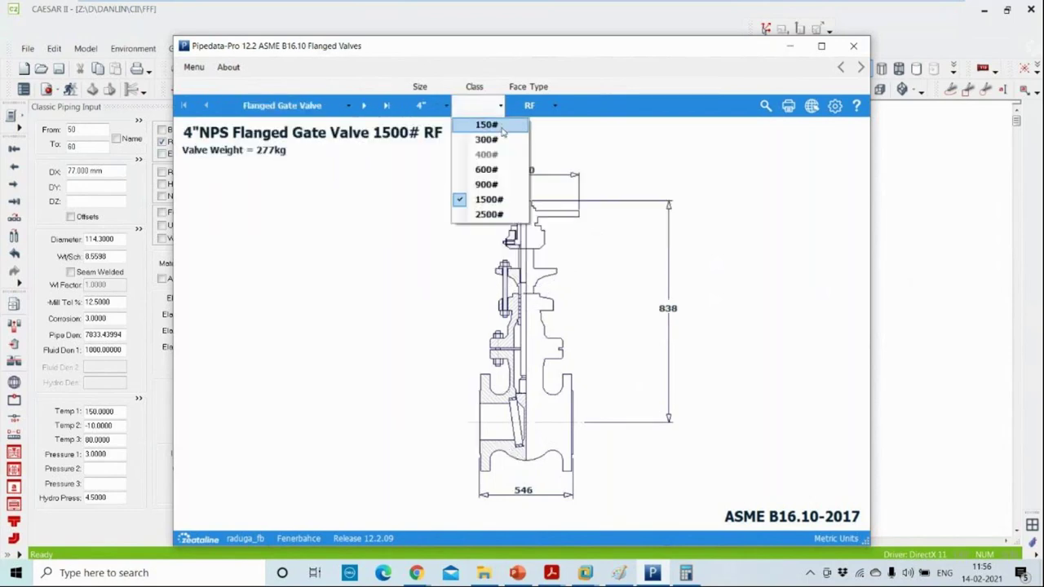
pyautogui.click(487, 125)
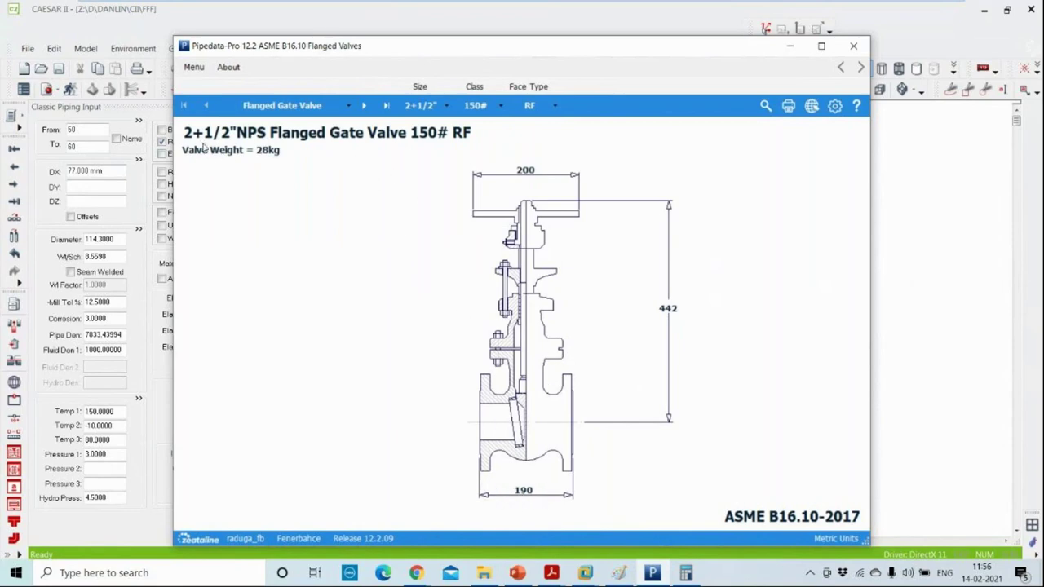
pyautogui.click(424, 105)
pyautogui.click(432, 276)
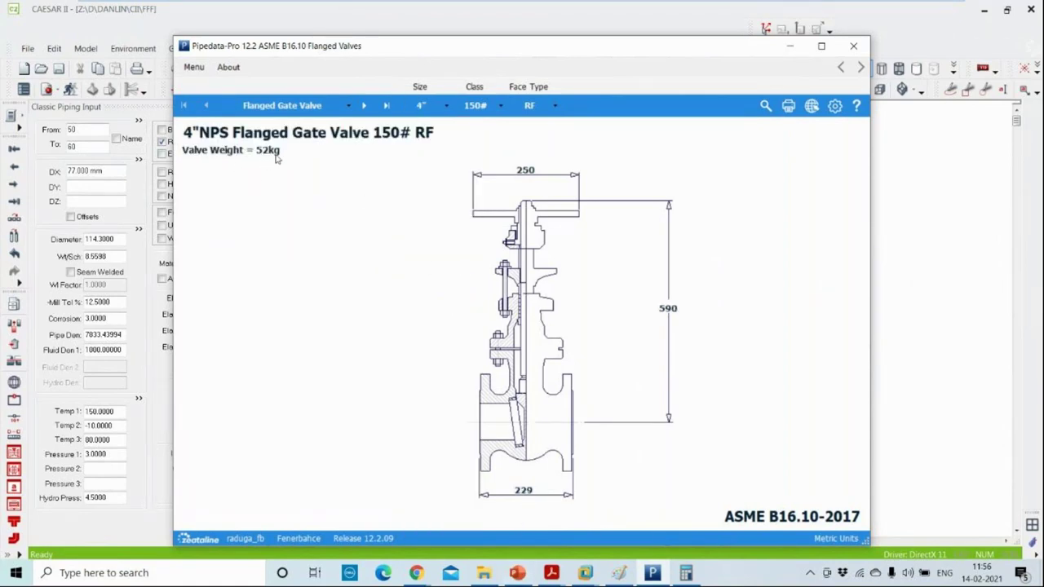
pyautogui.click(942, 231)
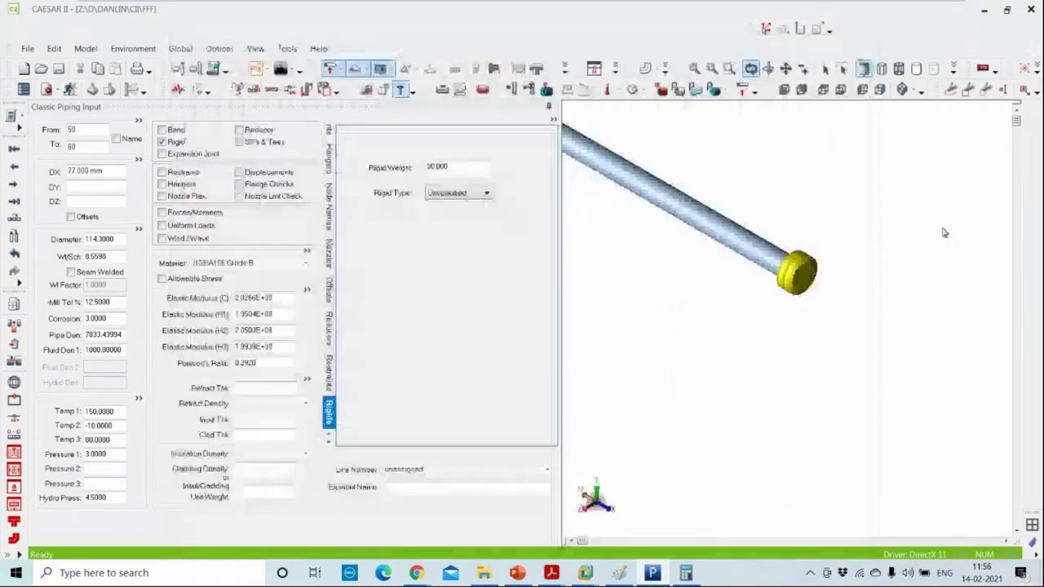
# Continue to a new element from node 60 to 70, set its DX length to 229 mm and mark it as rigid
pyautogui.click(108, 171)
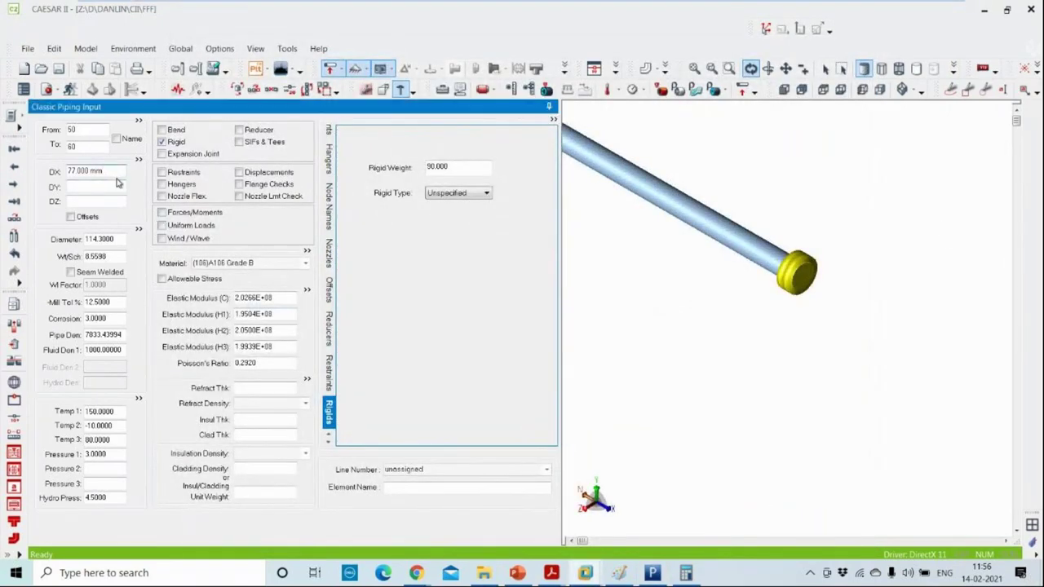
pyautogui.hotkey('alt', 'c')
pyautogui.write('229')
pyautogui.press('Tab')
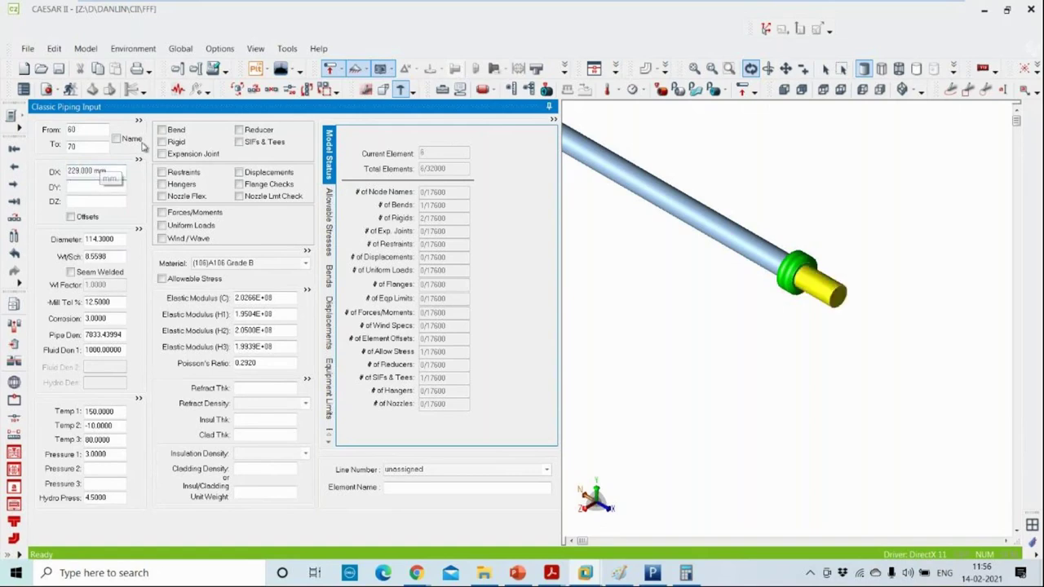
pyautogui.click(173, 143)
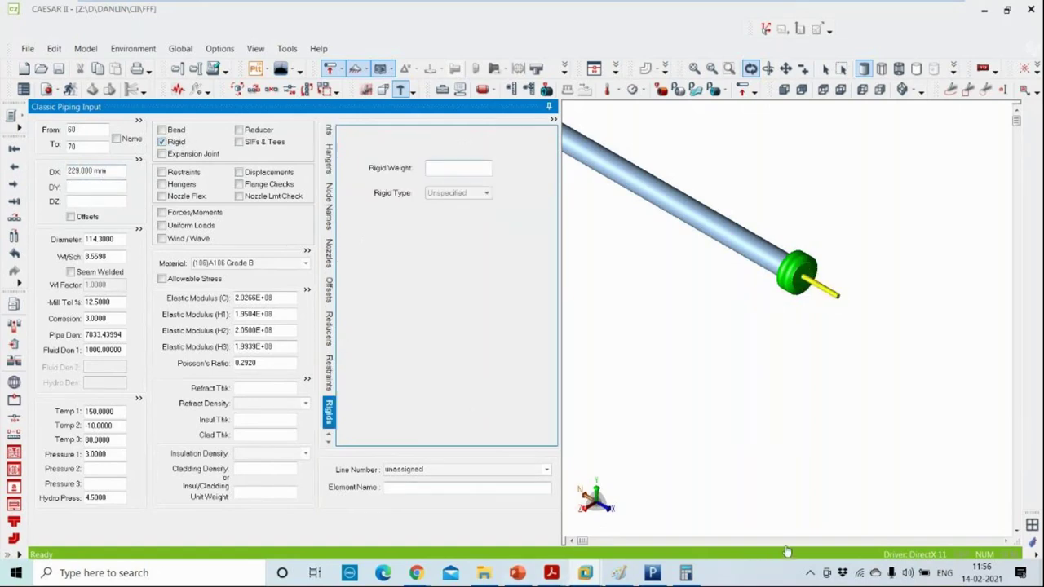
# Check the gate valve weight in Pipedata-Pro and set the rigid weight of element 60 to 70 to 510.12
pyautogui.click(652, 573)
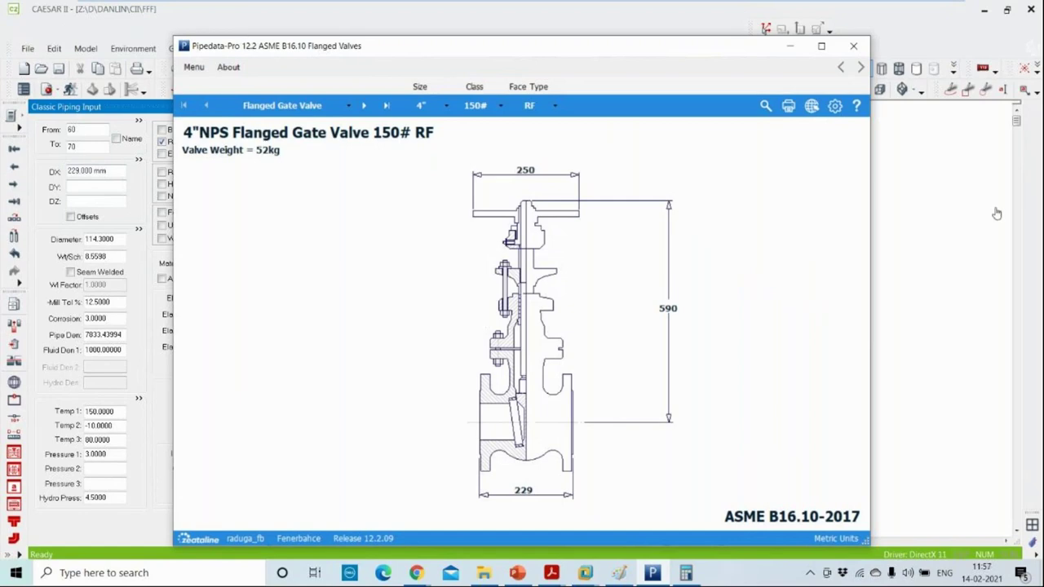
pyautogui.click(962, 226)
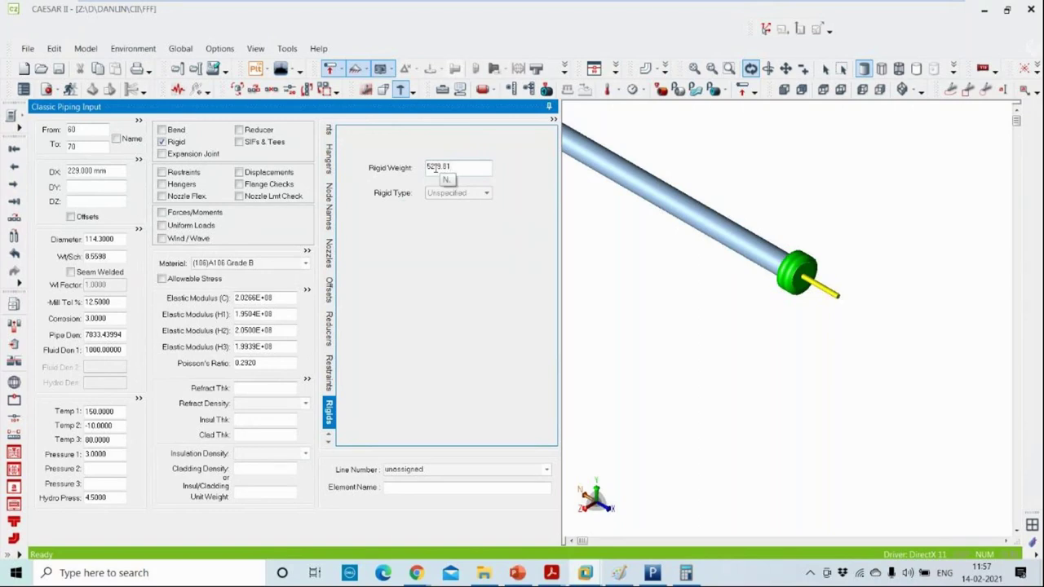
pyautogui.click(617, 177)
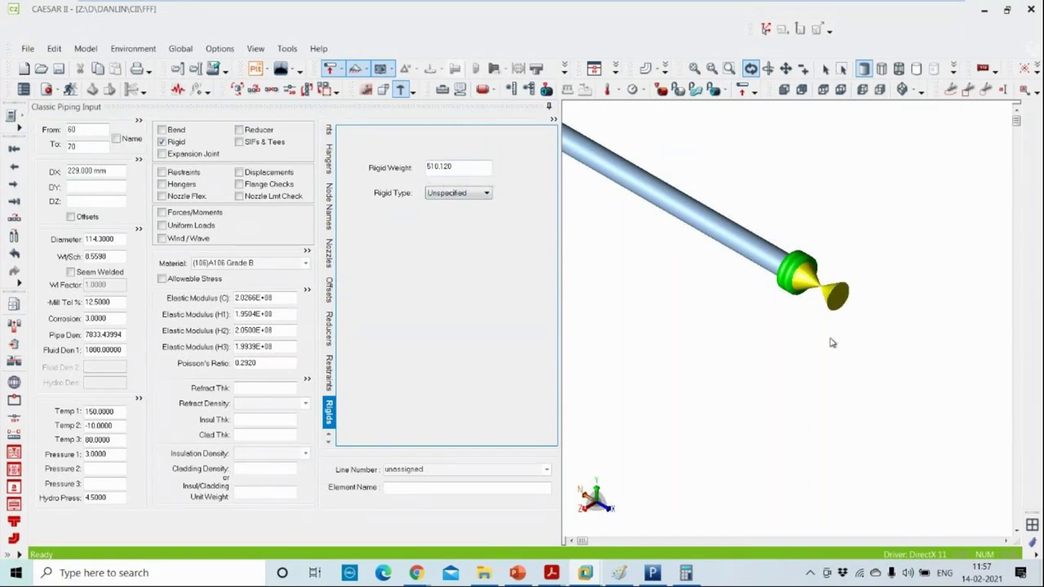
# Continue to a new element from node 70 to 80 with a DX length of 77 mm and define it as rigid
pyautogui.hotkey('alt', 'c')
pyautogui.write('77')
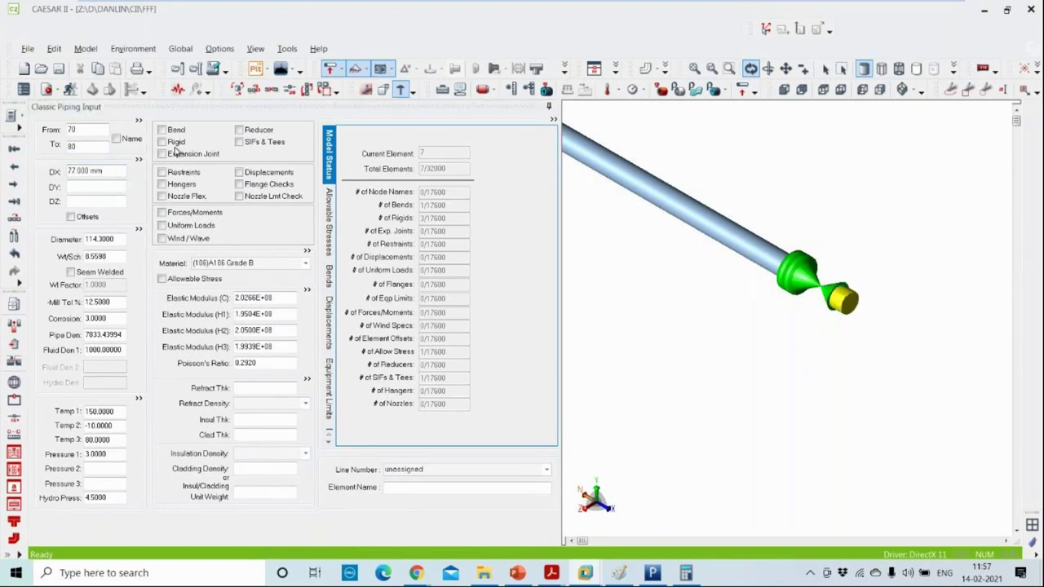
pyautogui.click(175, 143)
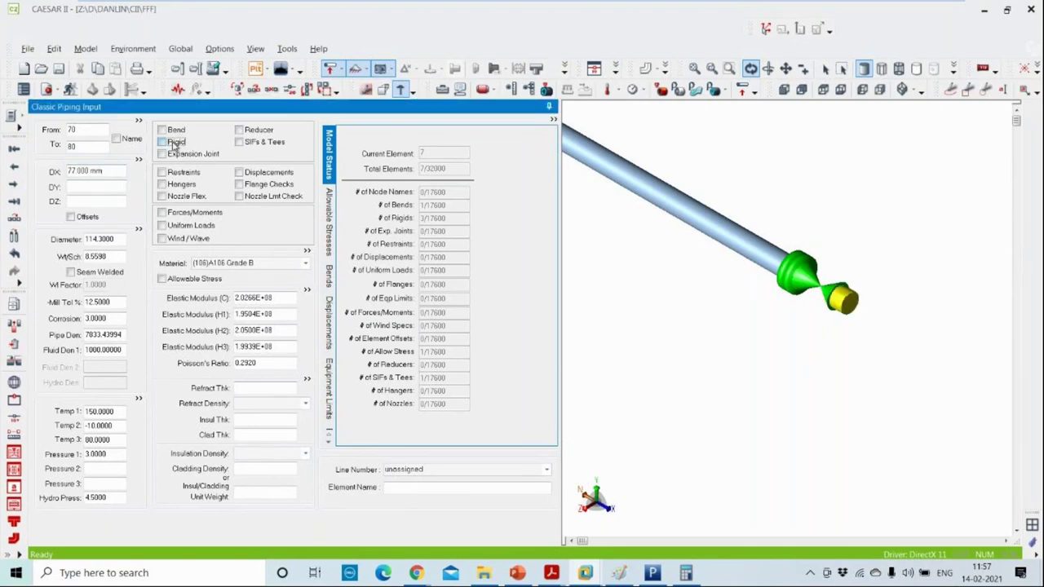
pyautogui.click(772, 341)
# Continue to a new element from node 80 to 90 with a DX length of 2500 mm and add a long-radius bend to it
pyautogui.hotkey('alt', 'c')
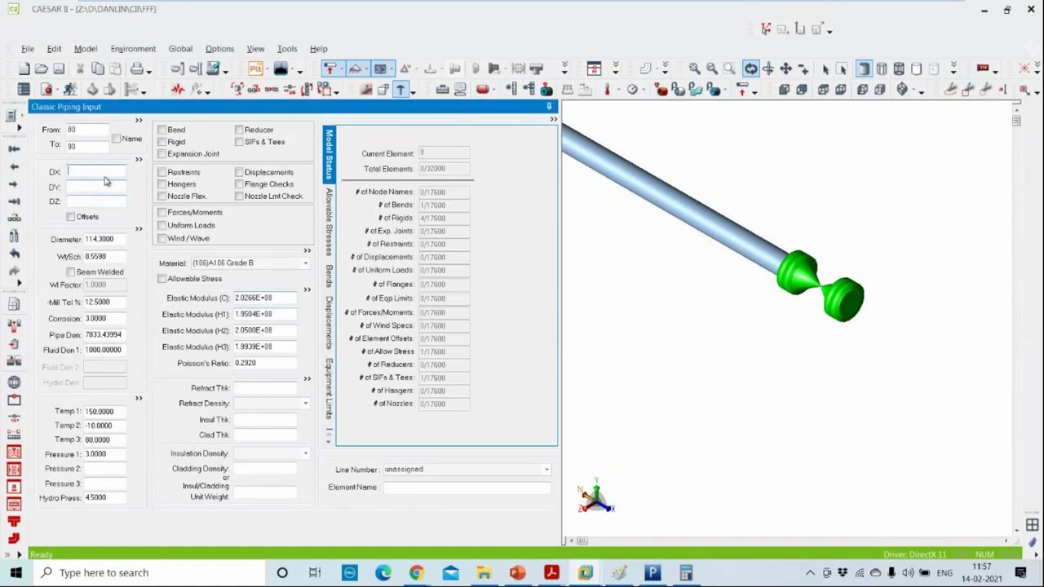
pyautogui.write('2500')
pyautogui.click(863, 432)
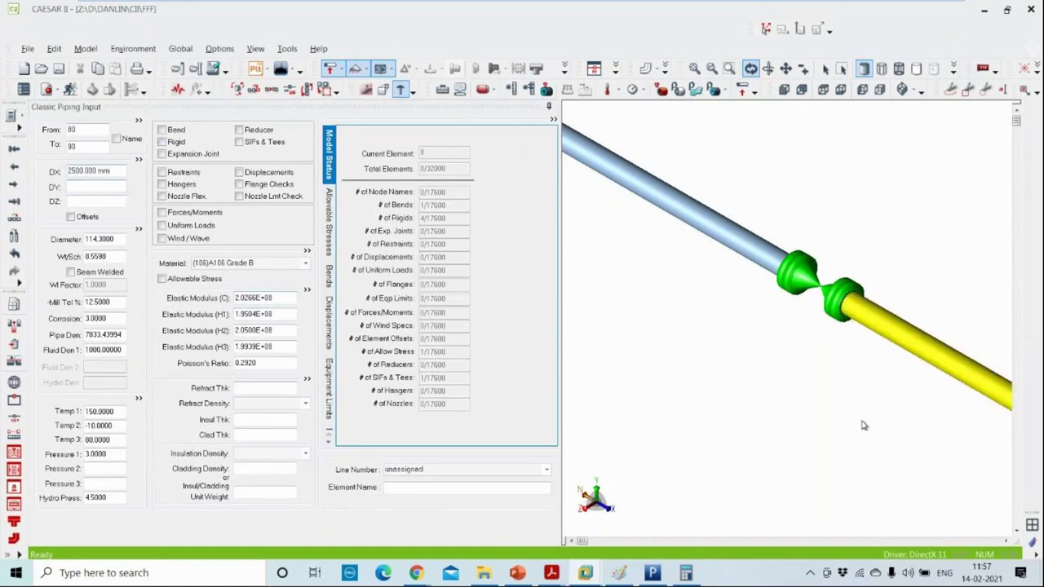
pyautogui.click(178, 131)
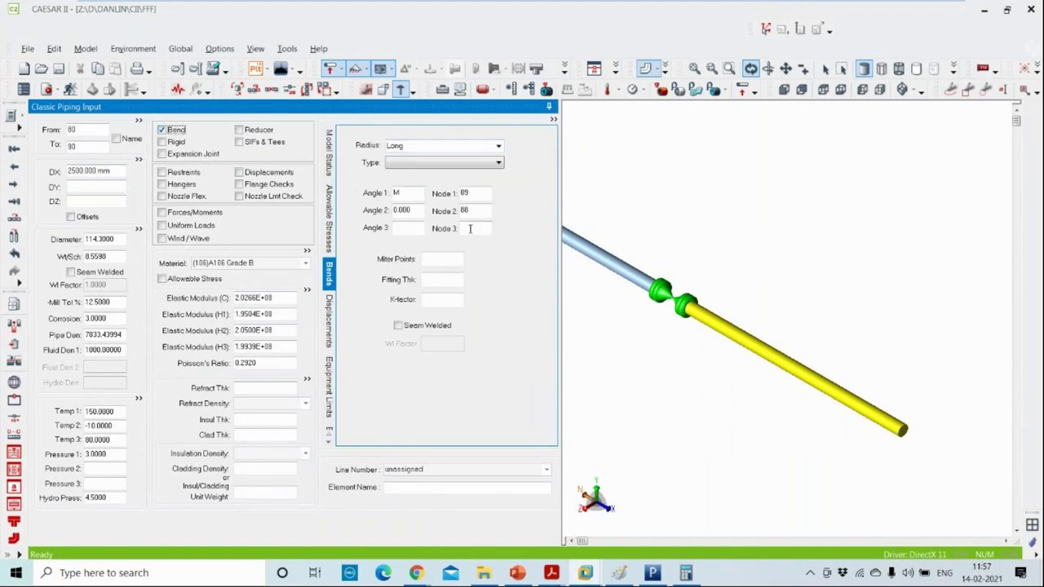
# Continue to a new vertical element from node 90 to 100 and set its DY length to 10000 mm
pyautogui.hotkey('alt', 'c')
pyautogui.click(100, 188)
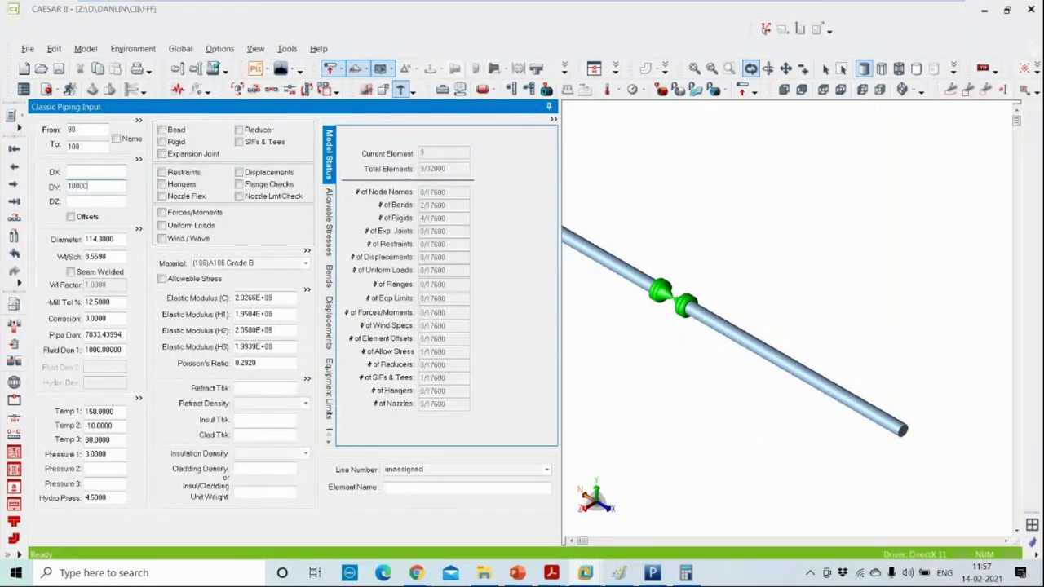
pyautogui.click(700, 371)
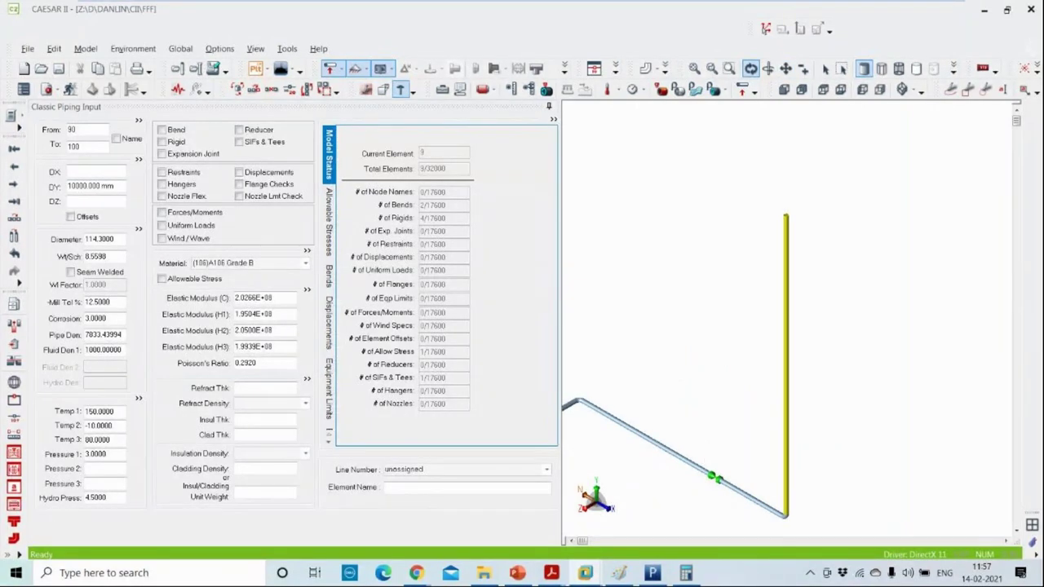
# Check the Paint sketch, return to the model and select the element from node 80 to 90 with the bend at its end
pyautogui.click(586, 573)
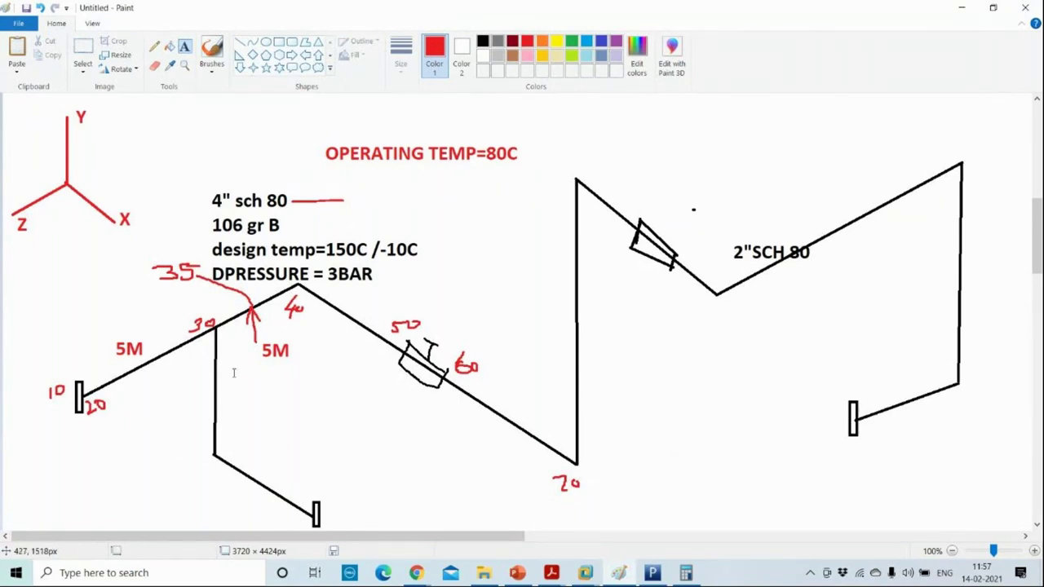
pyautogui.click(964, 6)
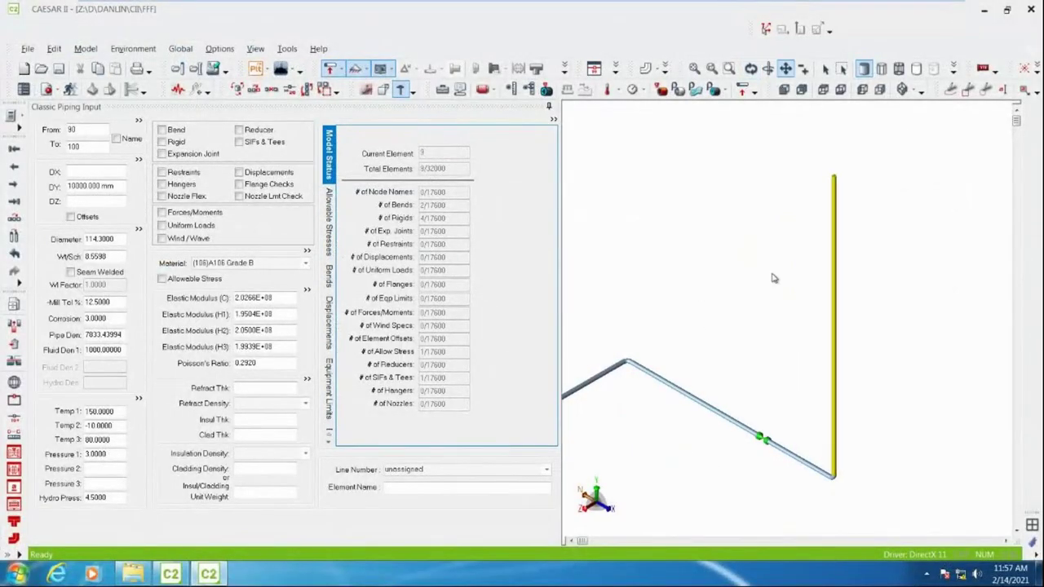
pyautogui.scroll(3, 926, 433)
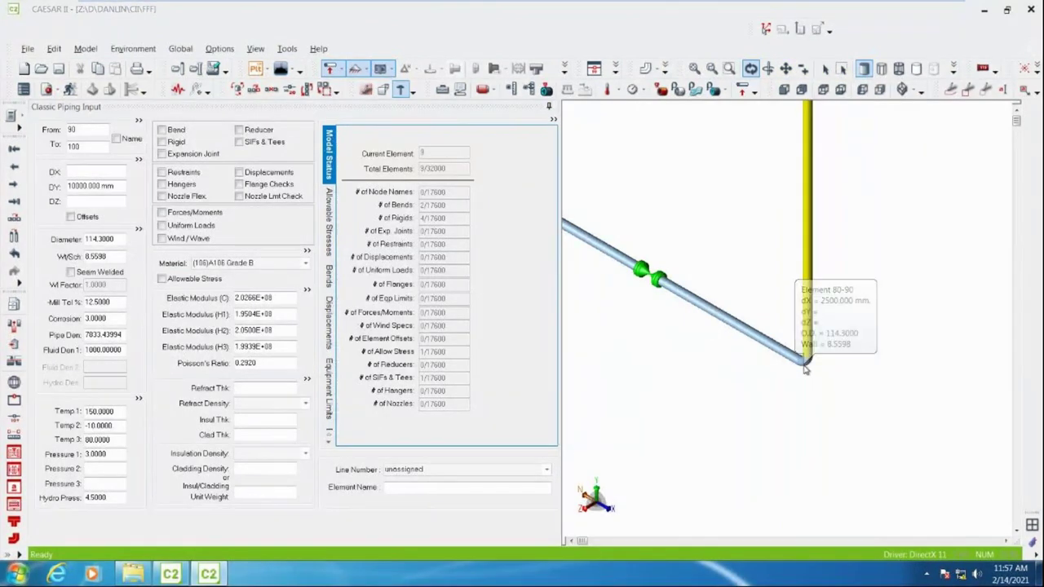
pyautogui.click(804, 368)
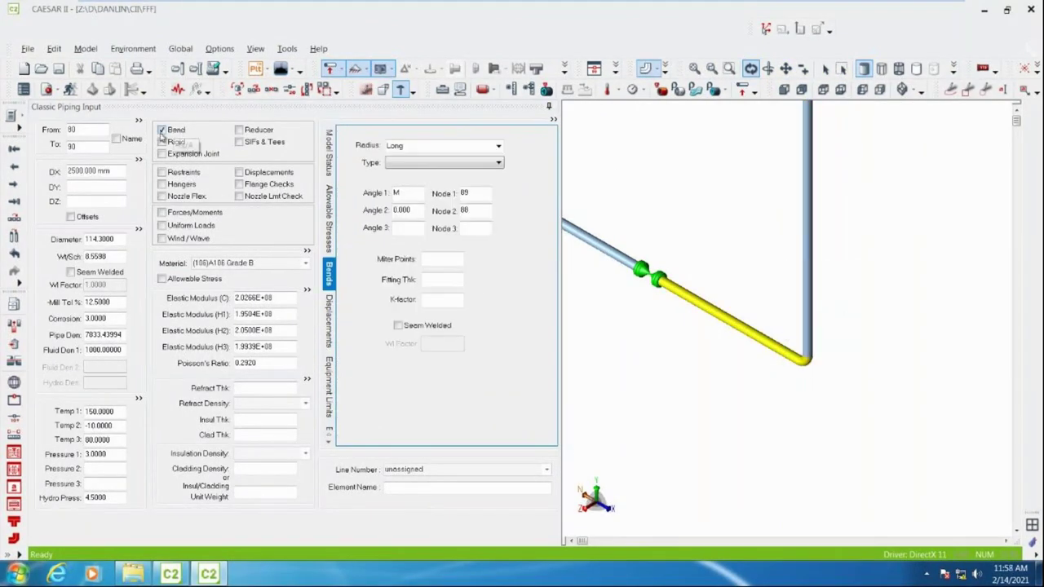
# Annotate the model freehand with node labels 80, 90 and 100 and a line alongside each of the two pipe runs
pyautogui.click(951, 90)
pyautogui.moveTo(655, 302)
pyautogui.mouseDown()
pyautogui.moveTo(654, 314)
pyautogui.moveTo(665, 306)
pyautogui.mouseUp()
pyautogui.moveTo(800, 371)
pyautogui.mouseDown()
pyautogui.moveTo(798, 396)
pyautogui.moveTo(812, 380)
pyautogui.mouseUp()
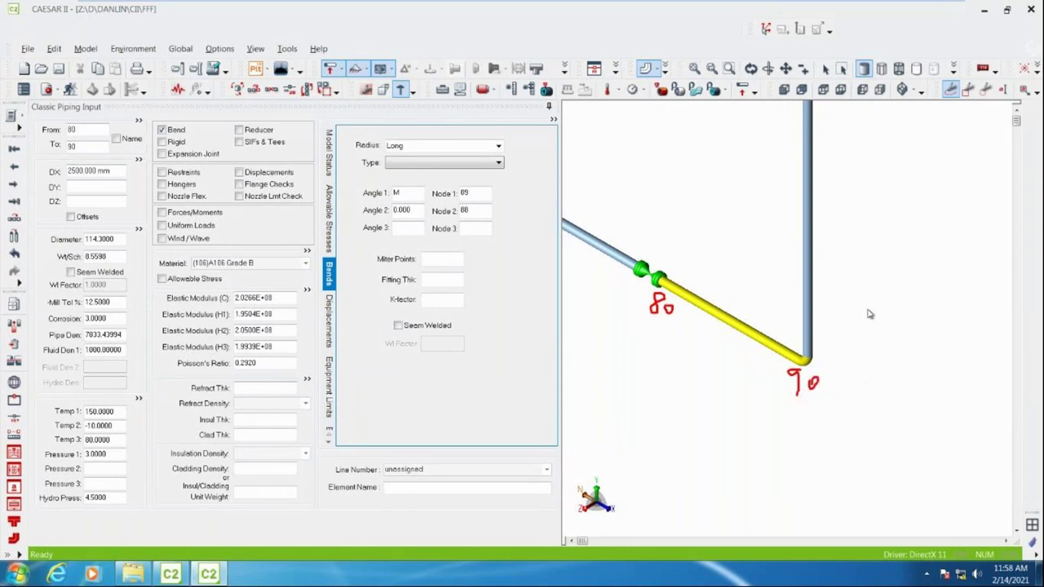
pyautogui.moveTo(826, 121)
pyautogui.mouseDown()
pyautogui.moveTo(826, 135)
pyautogui.moveTo(858, 128)
pyautogui.mouseUp()
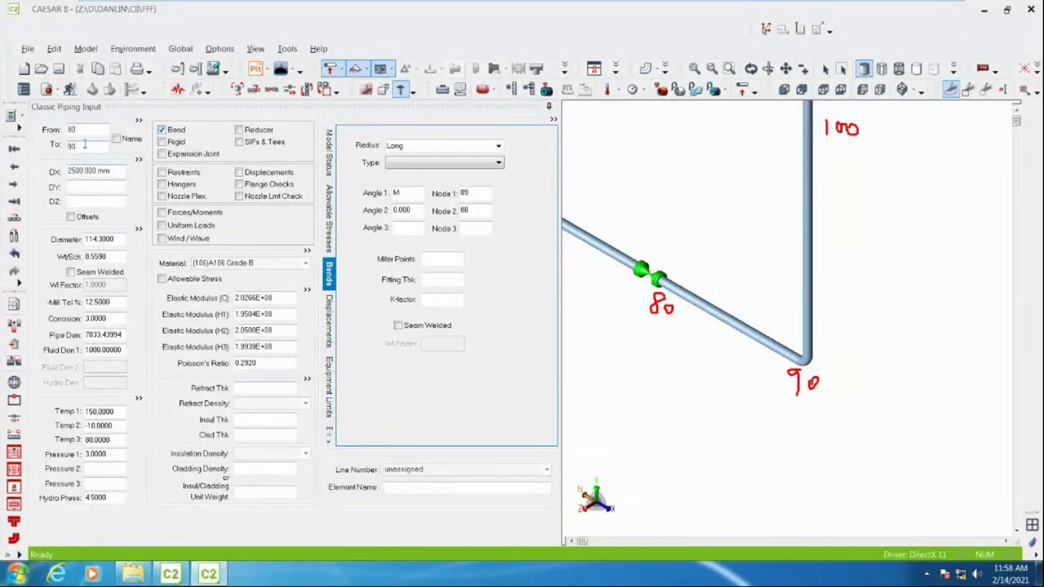
pyautogui.moveTo(676, 354); pyautogui.dragTo(748, 379)
pyautogui.moveTo(846, 210); pyautogui.dragTo(842, 334)
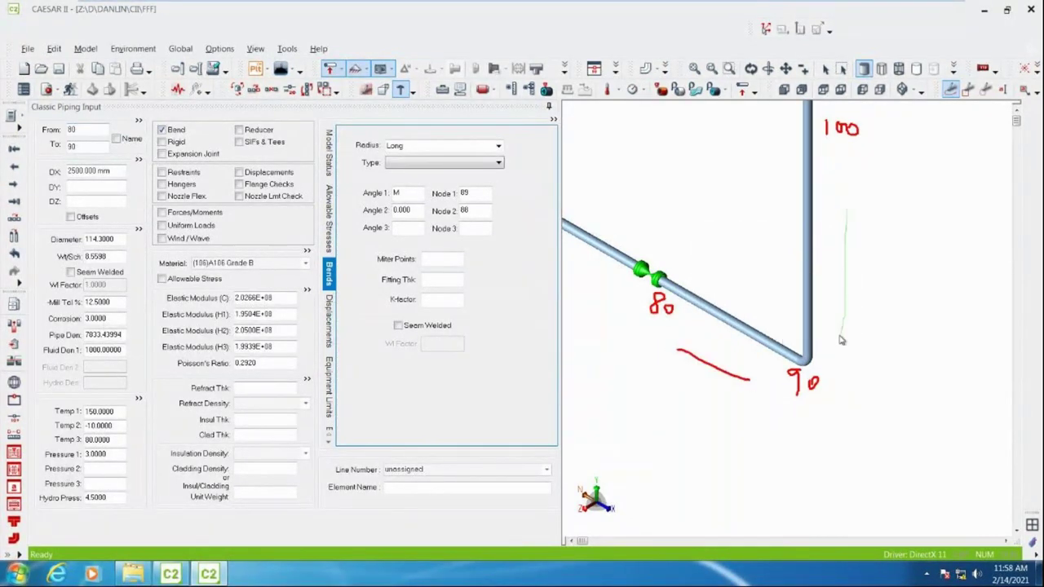
# Remove the bend from the element from node 80 to 90 and pick the vertical run from node 90 to 100
pyautogui.click(179, 135)
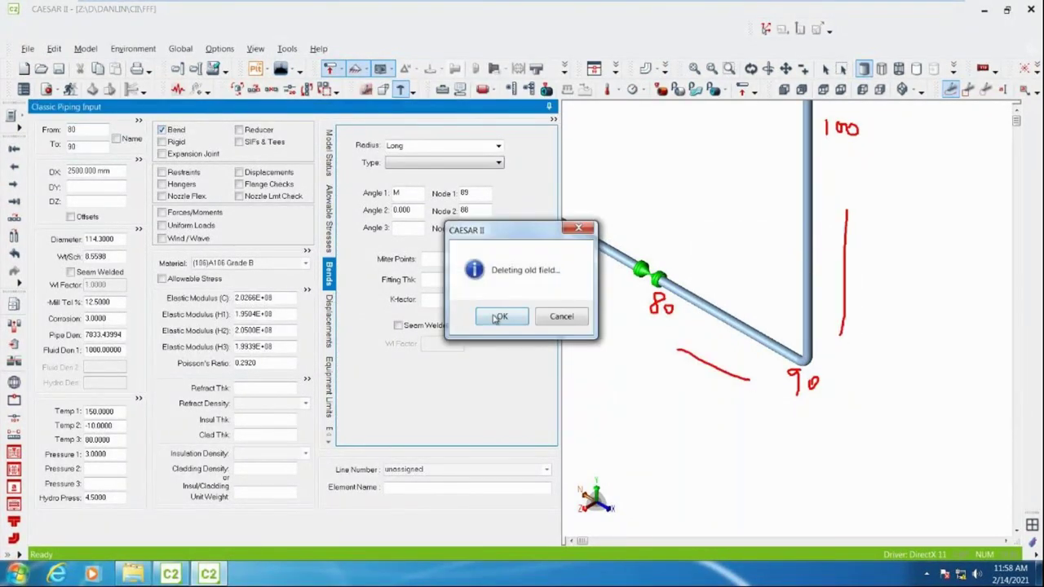
pyautogui.click(494, 320)
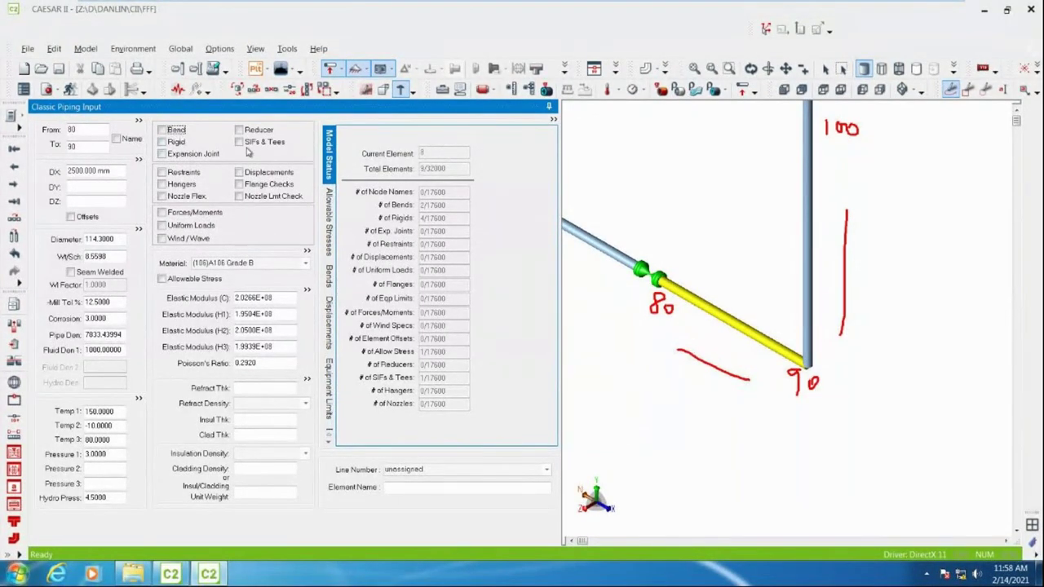
pyautogui.click(810, 329)
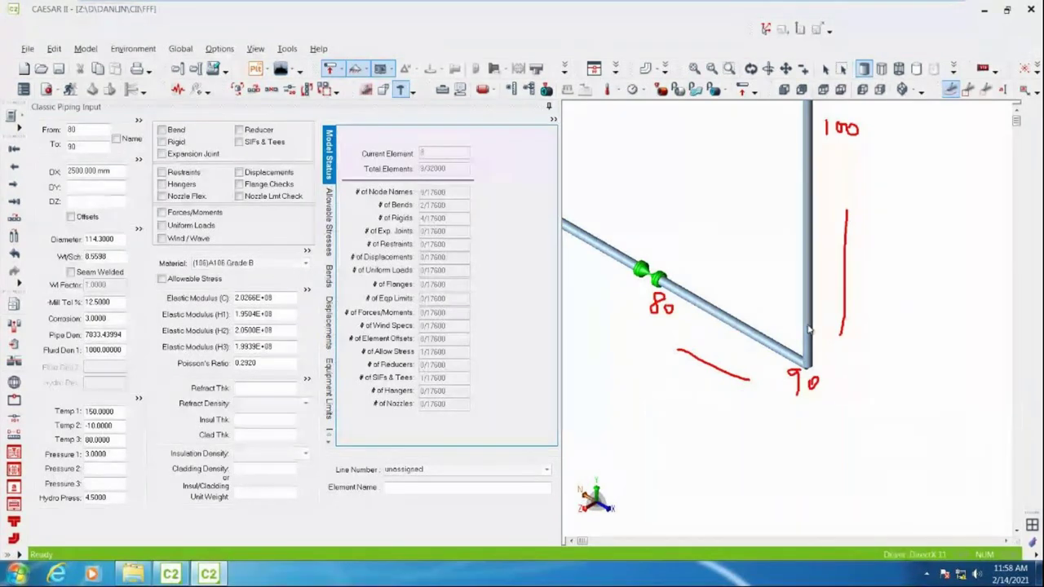
# Add a long-radius bend to the vertical element from node 90 to 100 and to the element from node 80 to 90
pyautogui.click(750, 69)
pyautogui.moveTo(866, 290); pyautogui.dragTo(876, 319)
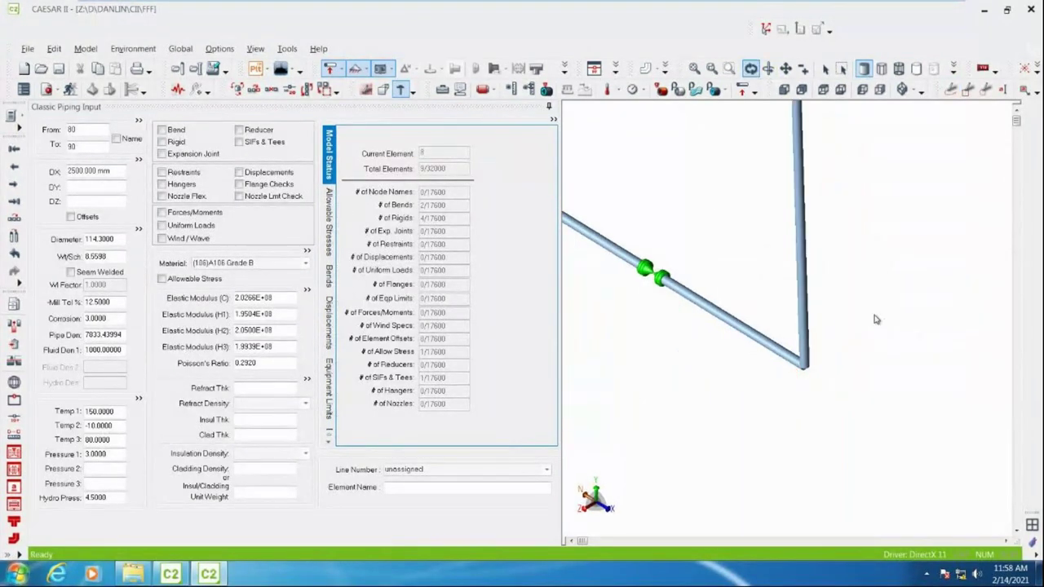
pyautogui.click(813, 313)
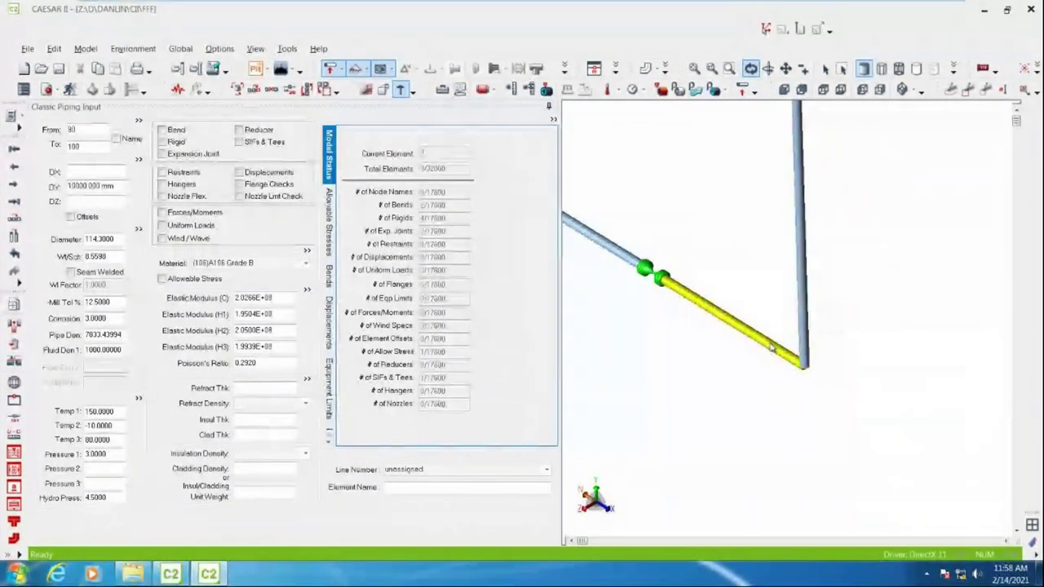
pyautogui.click(771, 347)
pyautogui.click(800, 340)
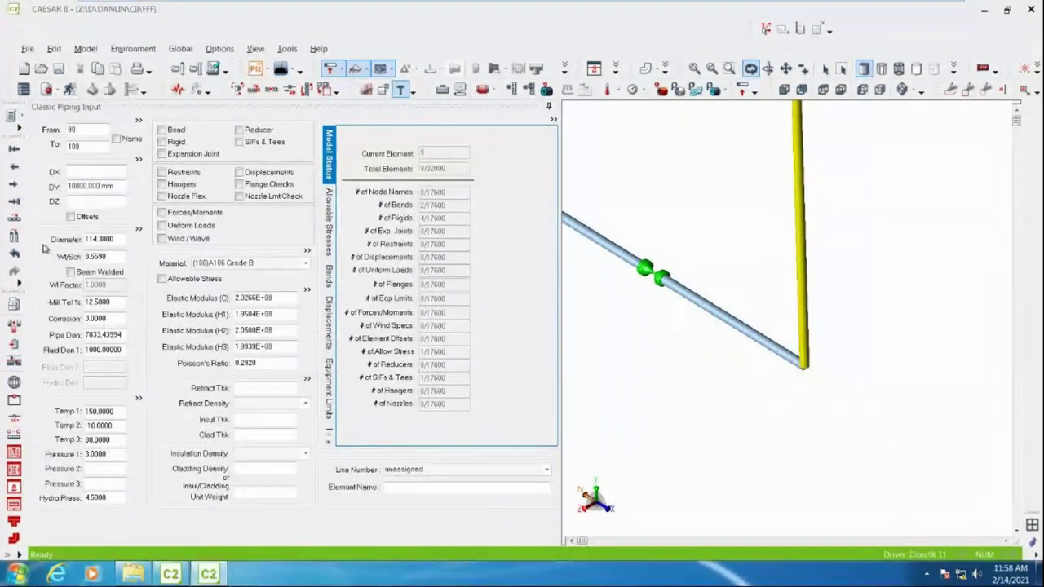
pyautogui.click(163, 132)
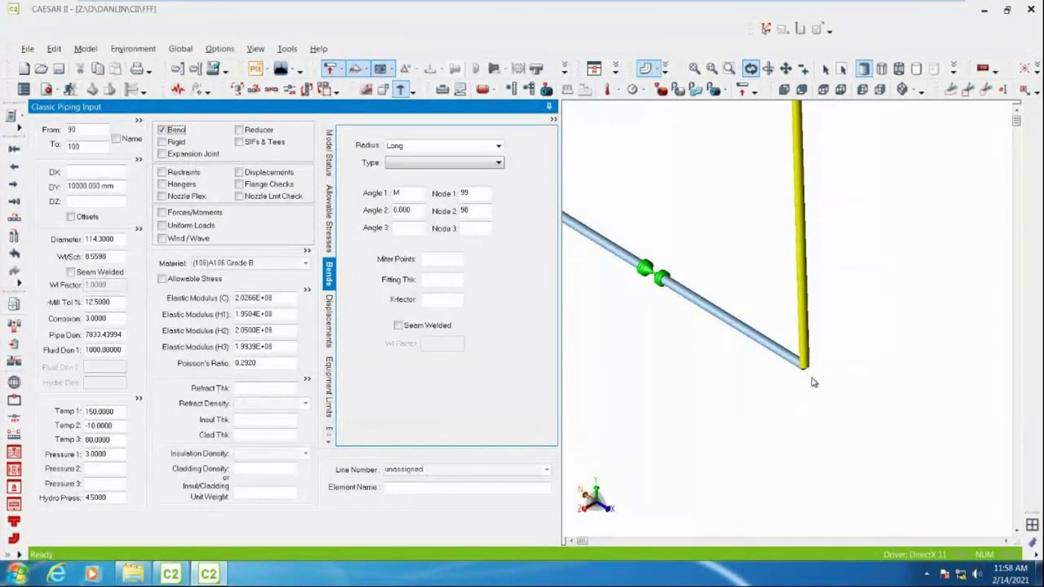
pyautogui.moveTo(812, 381)
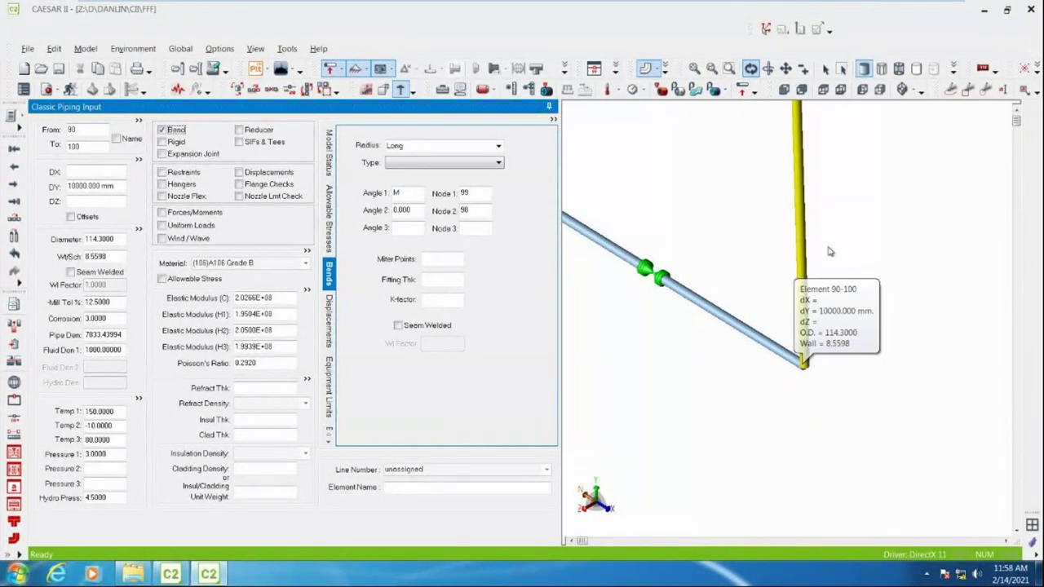
pyautogui.click(779, 356)
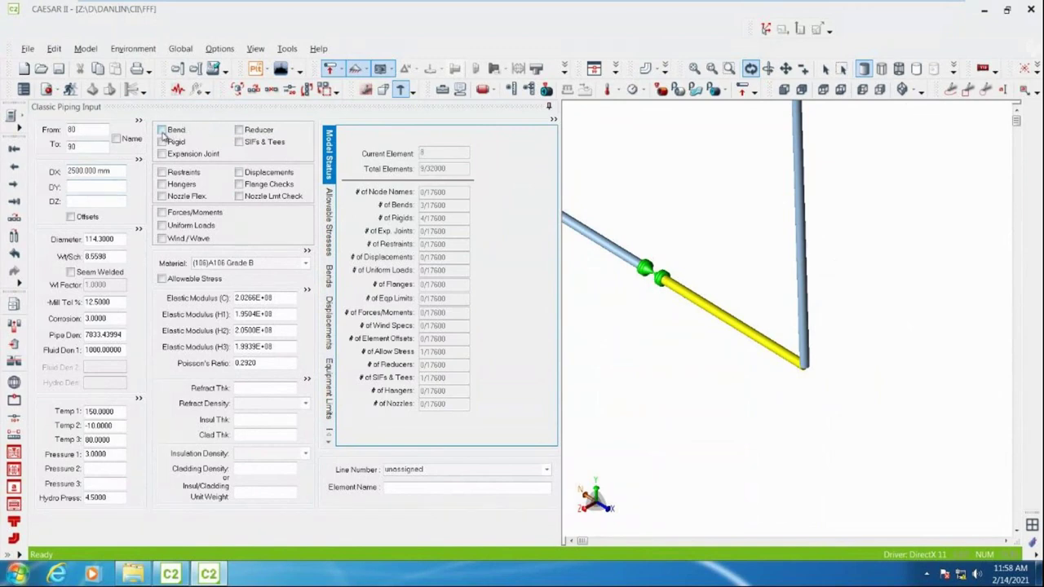
pyautogui.click(162, 130)
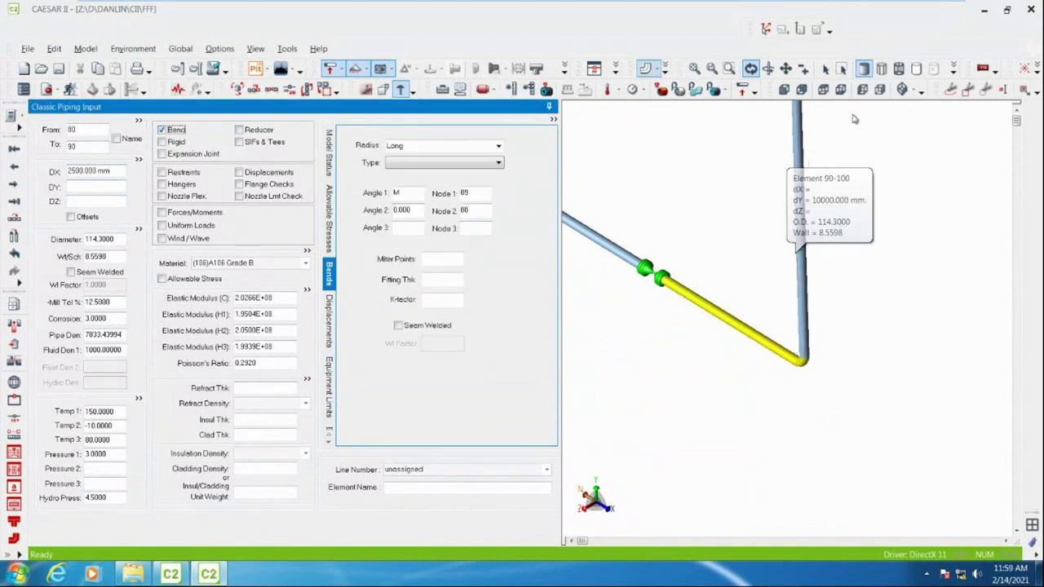
# Annotate the model freehand with a line along each run at node 90, a corner arc and circled labels 1 and 2
pyautogui.click(950, 91)
pyautogui.click(741, 362)
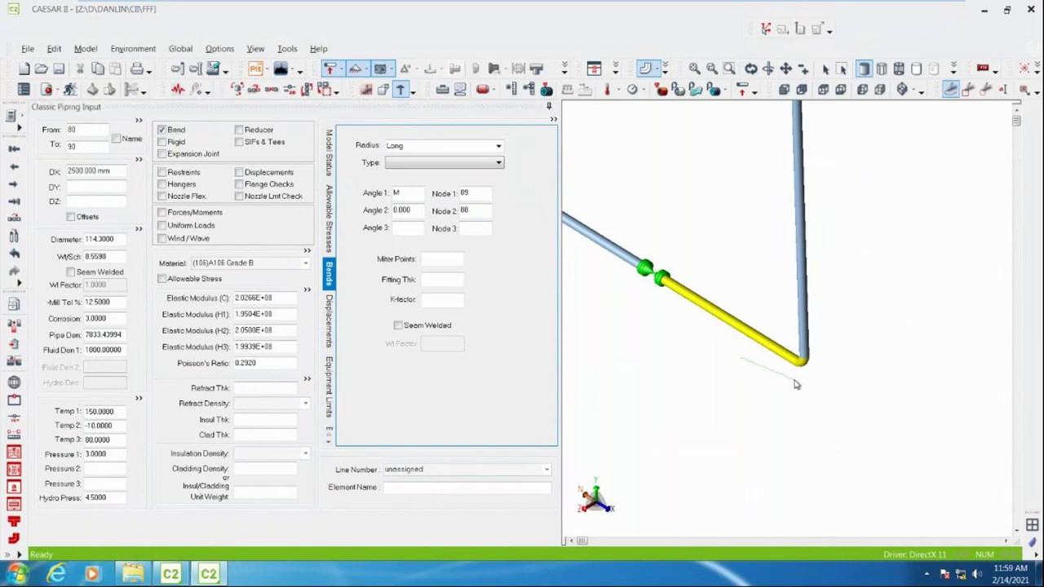
pyautogui.click(806, 388)
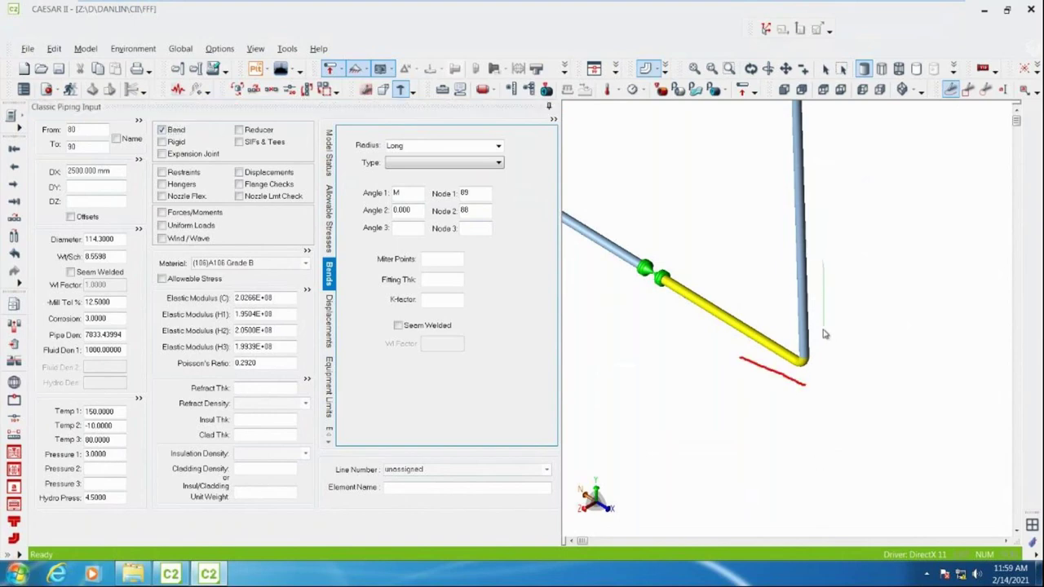
pyautogui.click(822, 371)
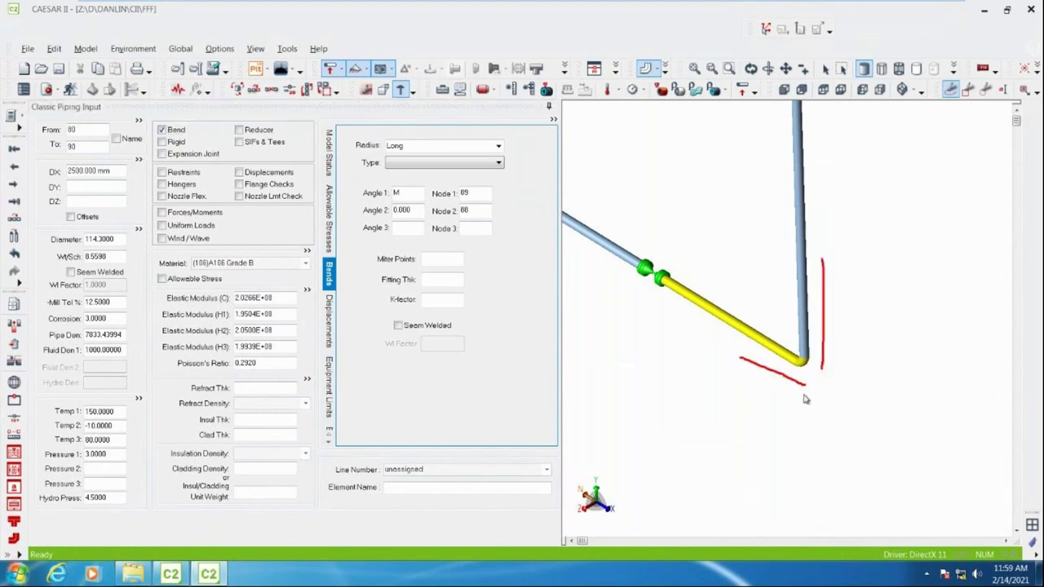
pyautogui.moveTo(830, 372); pyautogui.dragTo(800, 399)
pyautogui.moveTo(767, 389); pyautogui.dragTo(768, 424)
pyautogui.moveTo(838, 334)
pyautogui.mouseDown()
pyautogui.moveTo(840, 349)
pyautogui.moveTo(862, 341)
pyautogui.moveTo(839, 335)
pyautogui.mouseUp()
pyautogui.moveTo(757, 387)
pyautogui.mouseDown()
pyautogui.moveTo(768, 426)
pyautogui.moveTo(745, 406)
pyautogui.mouseUp()
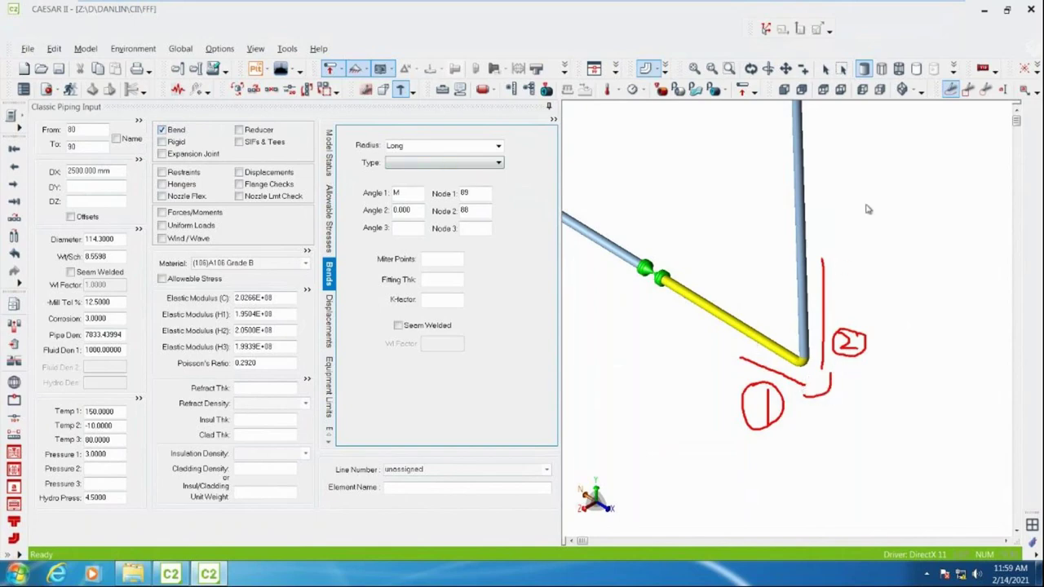
# Continue from the top of the vertical run with a new element from node 100 to 110 and set its DZ length to 2500 mm
pyautogui.moveTo(869, 206)
pyautogui.mouseDown(button='middle')
pyautogui.moveTo(848, 269)
pyautogui.moveTo(858, 408)
pyautogui.mouseUp(button='middle')
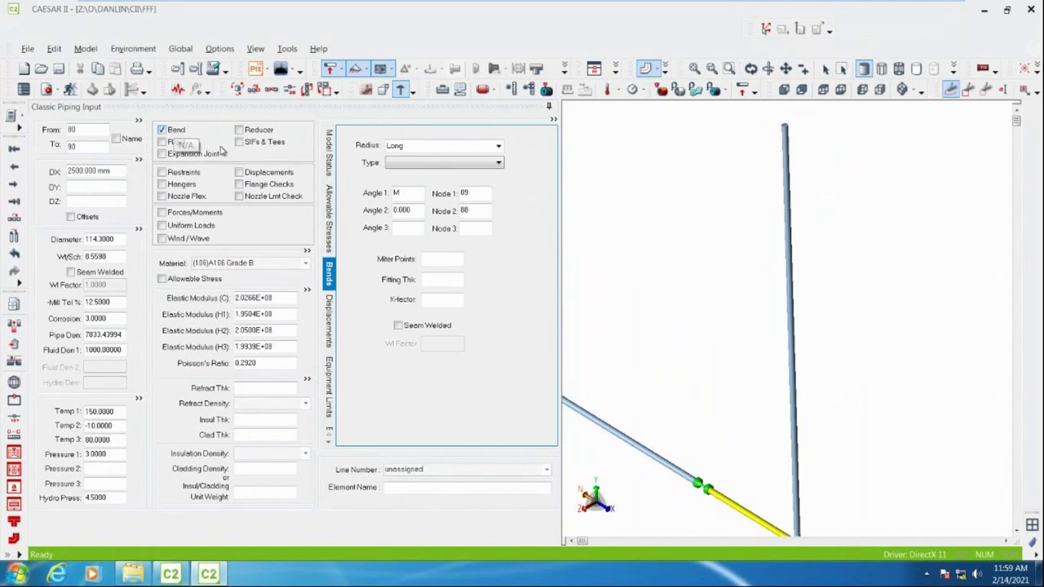
pyautogui.scroll(-2, 633, 310)
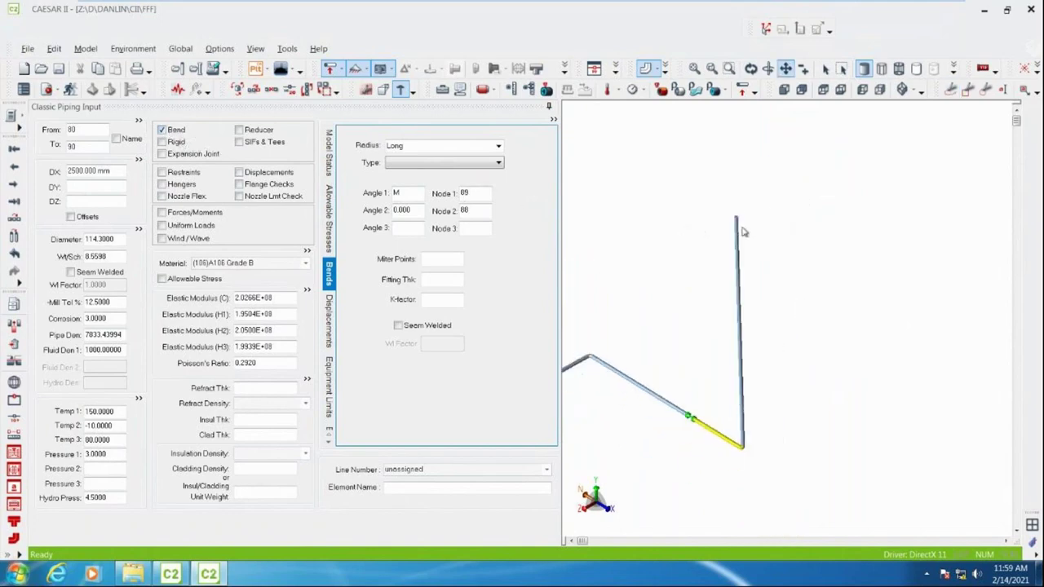
pyautogui.scroll(2, 734, 219)
pyautogui.click(750, 69)
pyautogui.click(734, 256)
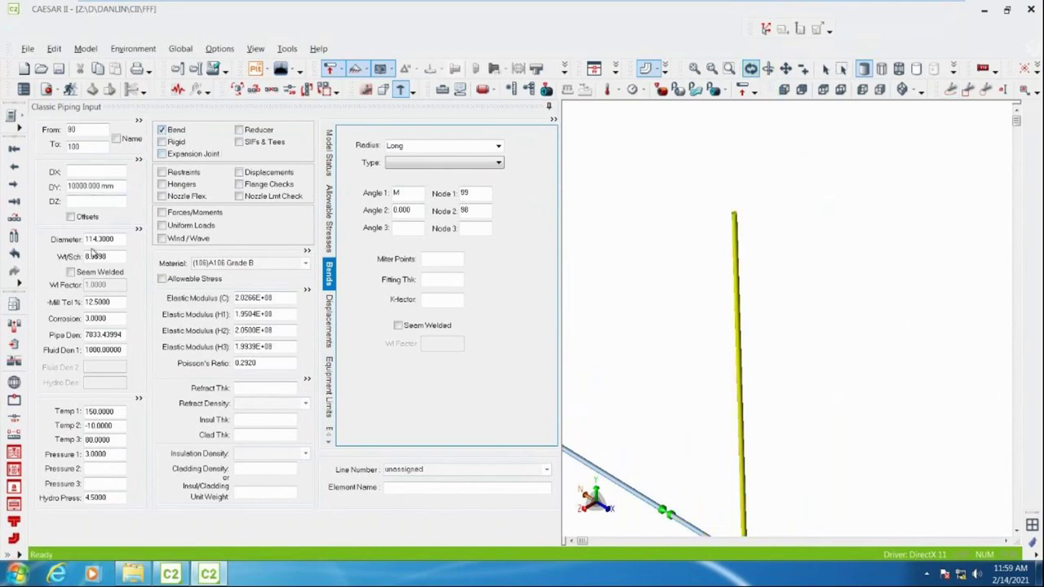
pyautogui.hotkey('alt', 'c')
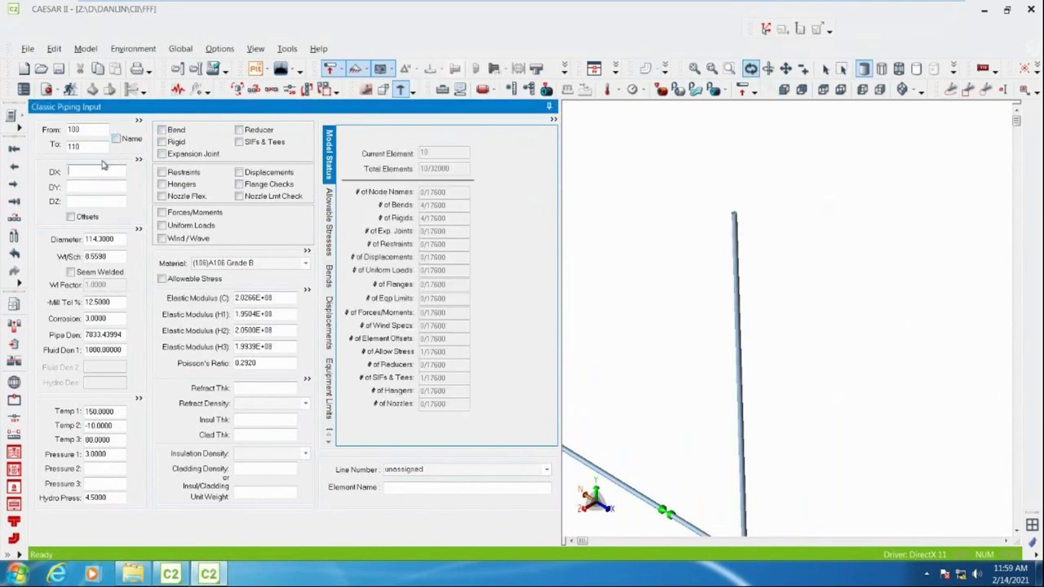
pyautogui.click(104, 199)
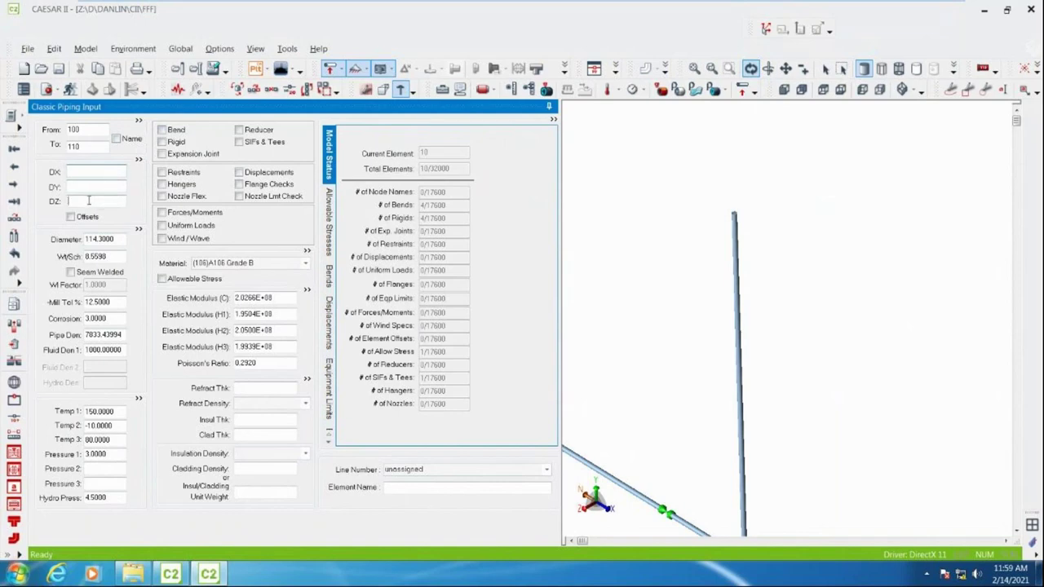
pyautogui.write('2500')
pyautogui.click(697, 259)
pyautogui.click(106, 200)
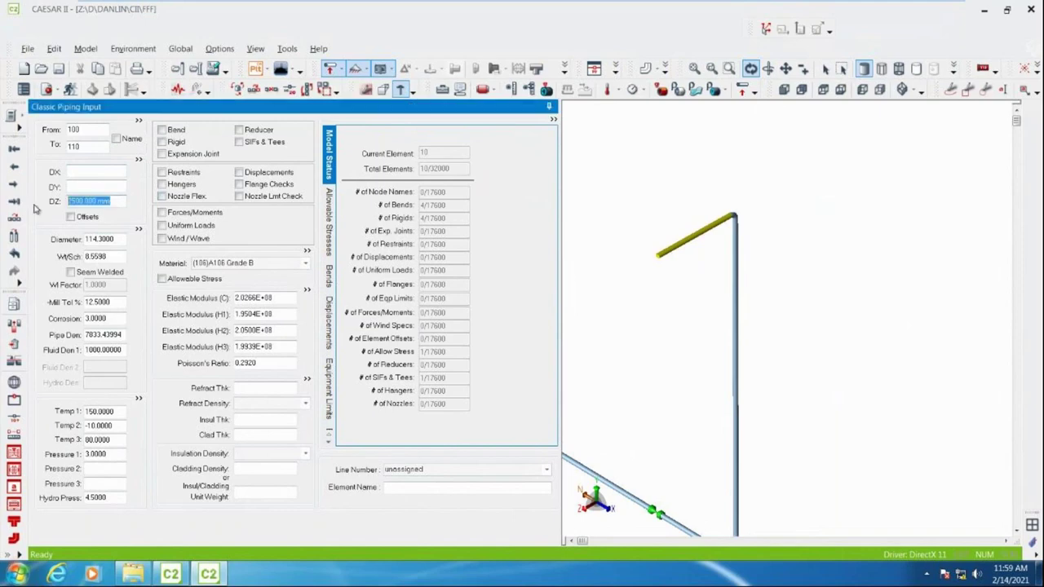
pyautogui.click(721, 260)
pyautogui.scroll(3, 714, 236)
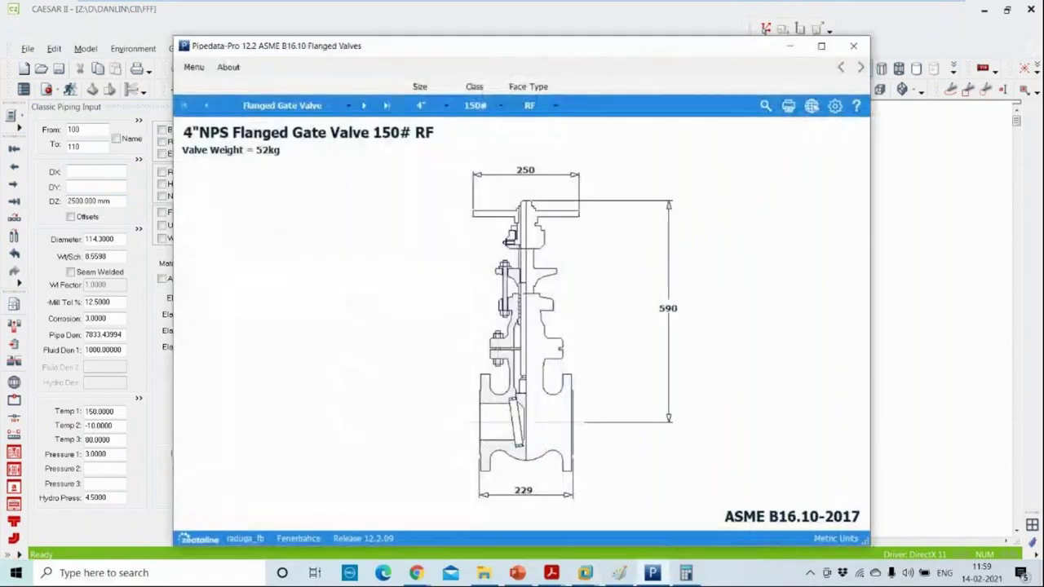
# Switch to Pipedata-Pro and look up the dimensions of the 4" x 2" BW Concentric Reducer in schedule 80
pyautogui.click(585, 573)
pyautogui.click(193, 71)
pyautogui.moveTo(275, 109)
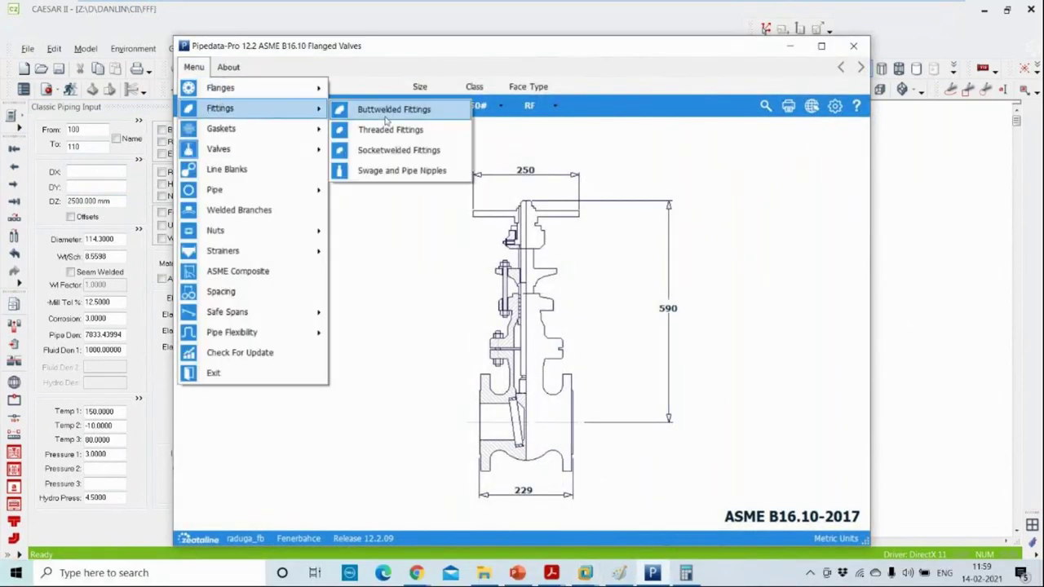
pyautogui.click(401, 111)
pyautogui.click(328, 112)
pyautogui.click(281, 239)
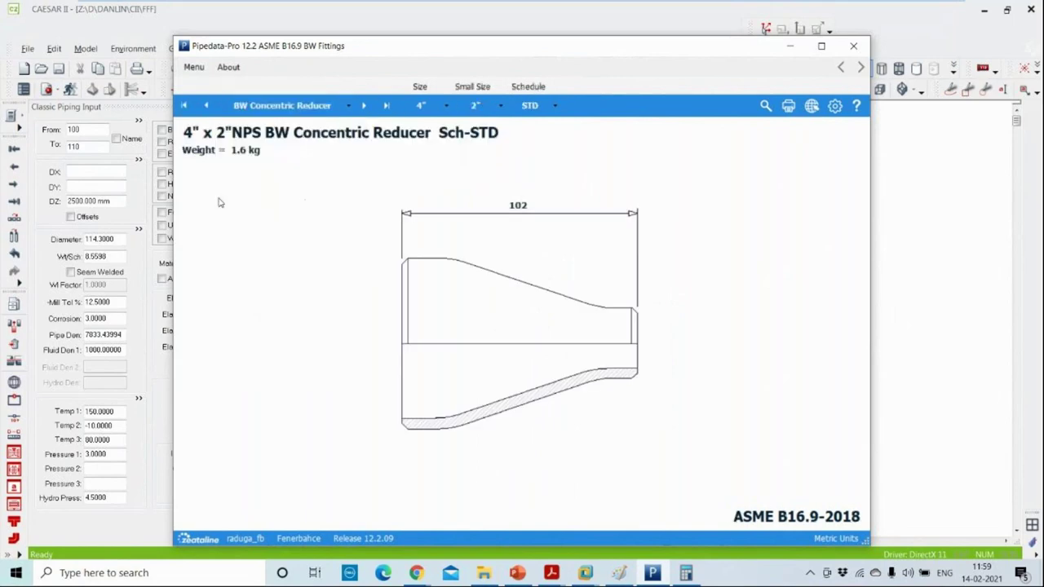
pyautogui.click(526, 106)
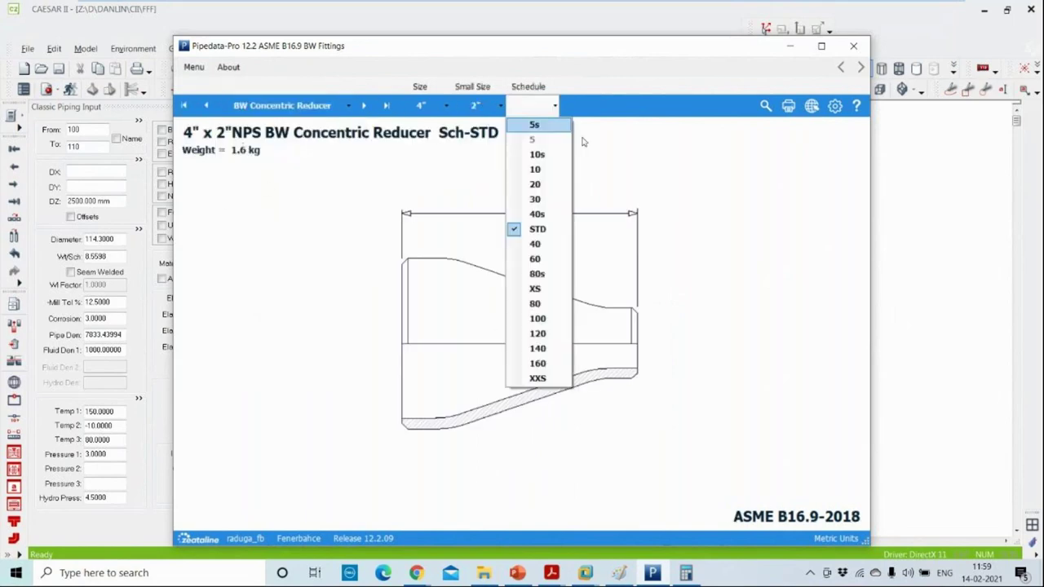
pyautogui.click(534, 304)
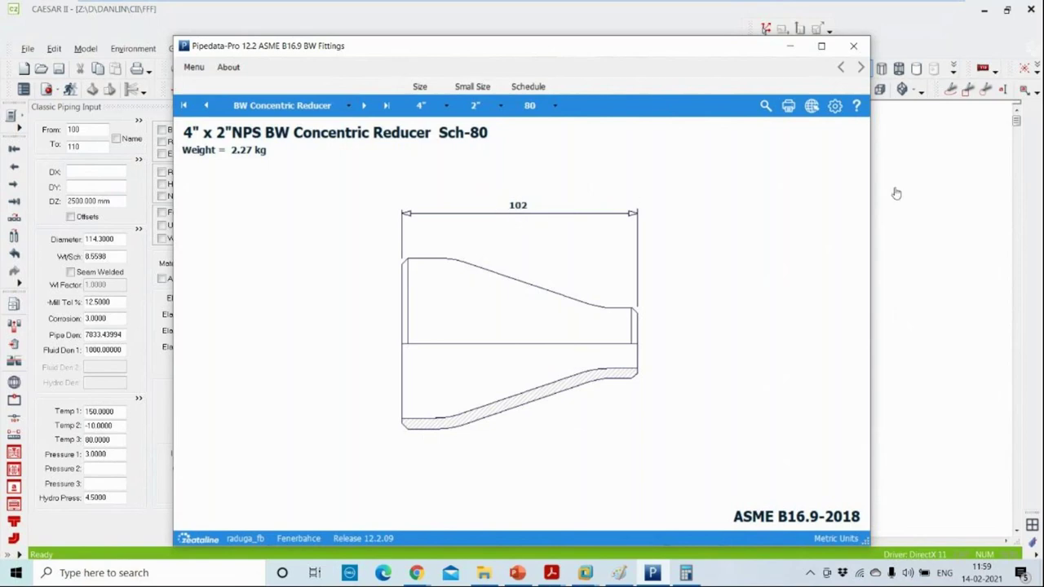
# Return to the CAESAR II model and continue with an element from node 110 to 120, setting its DZ length to 102 mm
pyautogui.click(932, 195)
pyautogui.click(115, 201)
pyautogui.hotkey('alt', 'c')
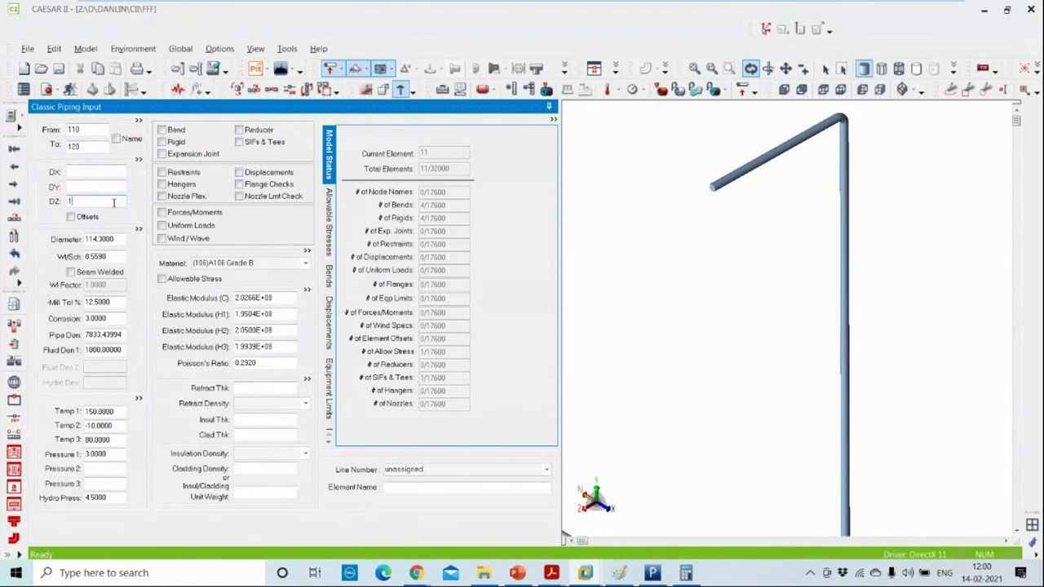
pyautogui.press('Tab')
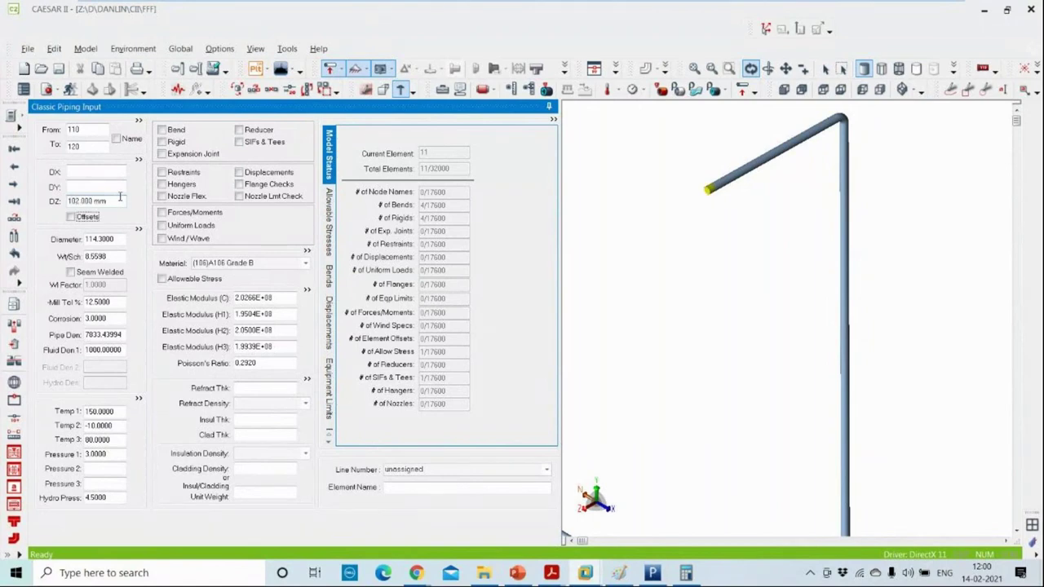
# Make the element from node 110 to 120 a reducer with a 2-inch second diameter and a second thickness of 5.5372
pyautogui.click(245, 132)
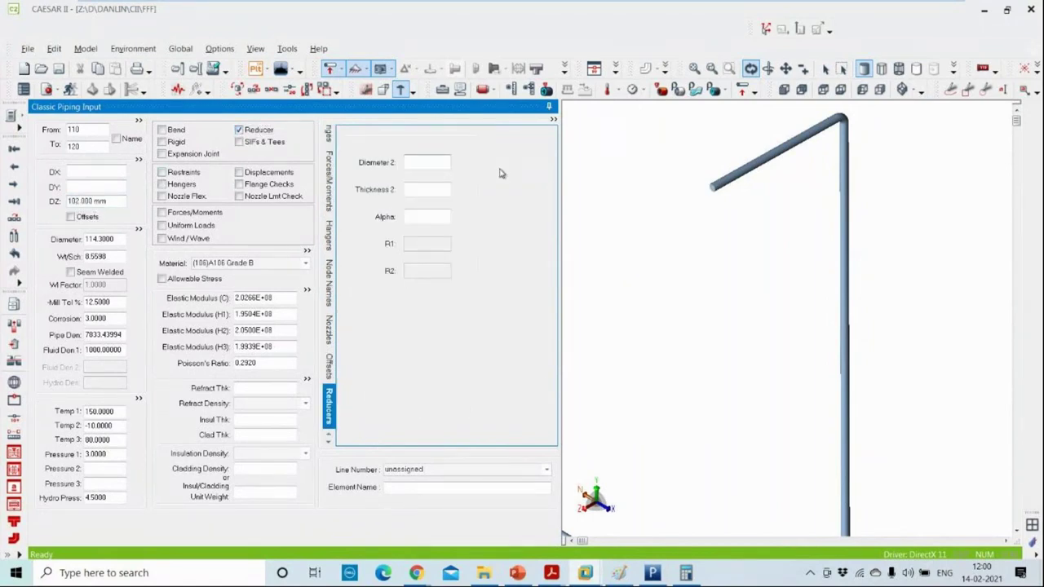
pyautogui.write('2')
pyautogui.press('Tab')
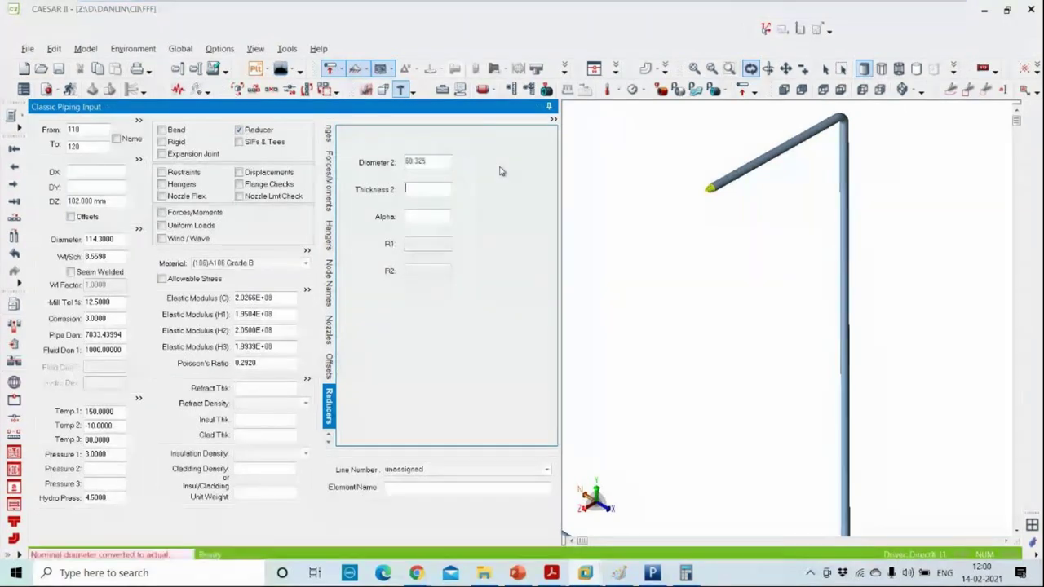
pyautogui.click(703, 200)
pyautogui.scroll(5, 693, 218)
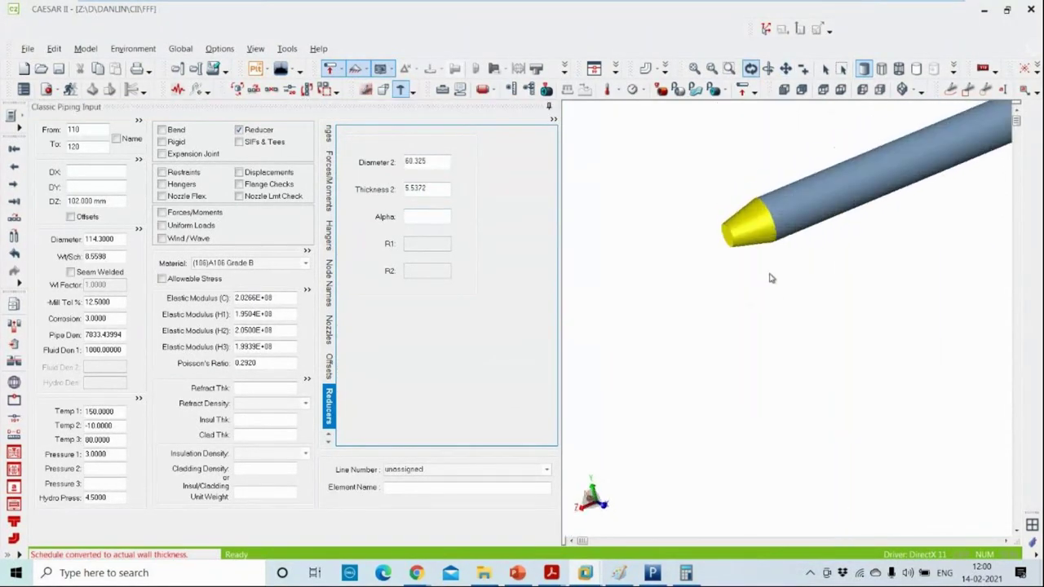
pyautogui.moveTo(745, 163); pyautogui.dragTo(934, 298)
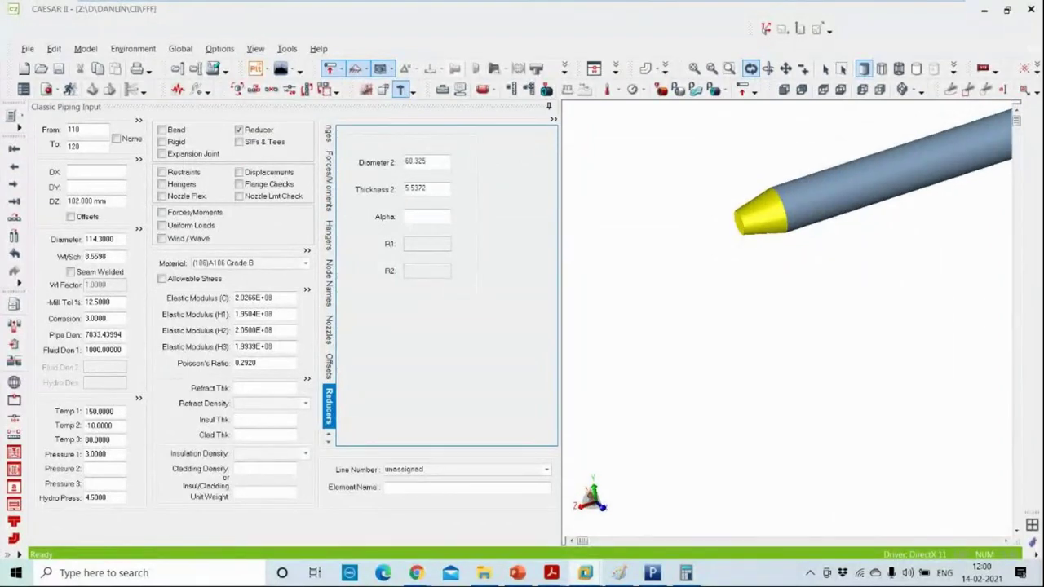
# Look up the 4" x 2" BW Eccentric Reducer in Pipedata-Pro and arrange its window so the modelled reducer stays visible
pyautogui.click(653, 572)
pyautogui.click(318, 105)
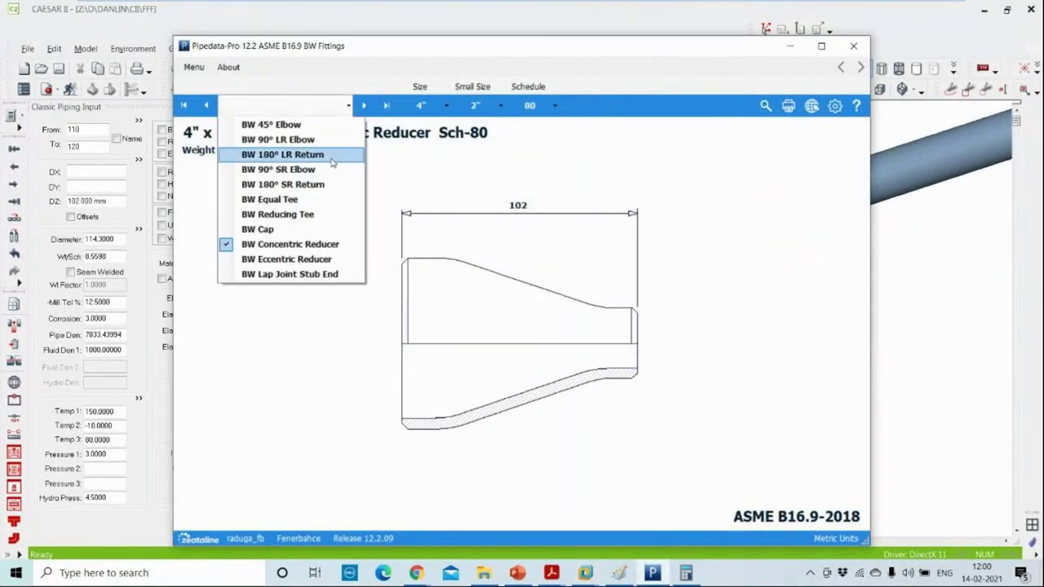
pyautogui.click(335, 259)
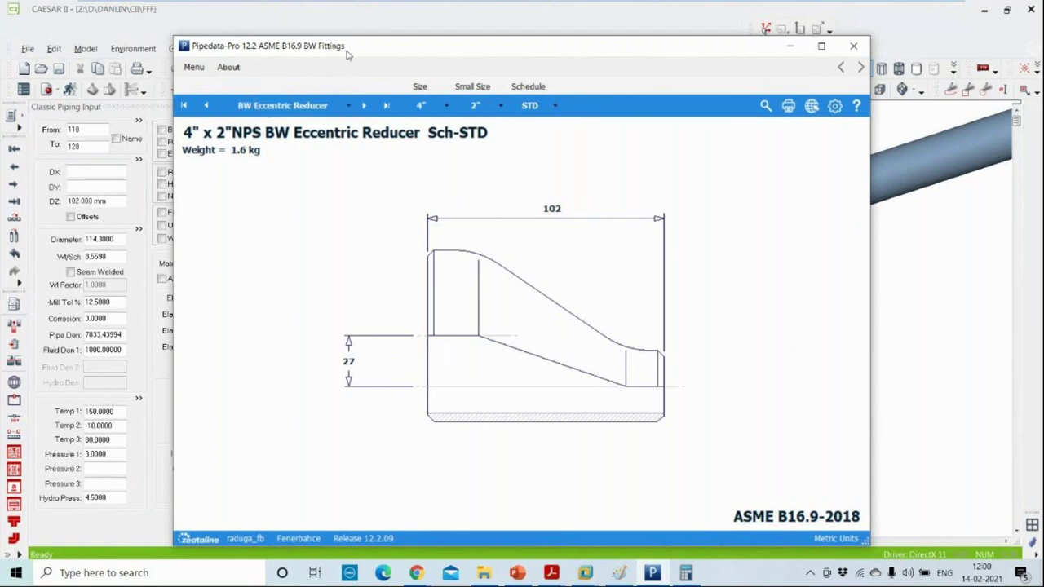
pyautogui.moveTo(350, 51); pyautogui.dragTo(459, 159)
pyautogui.moveTo(432, 269); pyautogui.dragTo(247, 236)
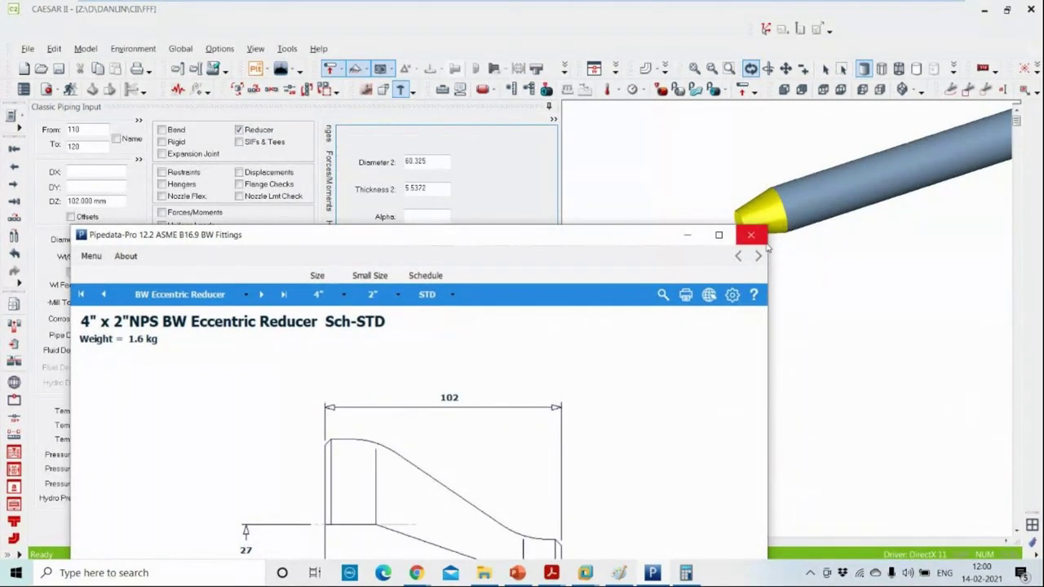
pyautogui.moveTo(767, 253); pyautogui.dragTo(721, 256)
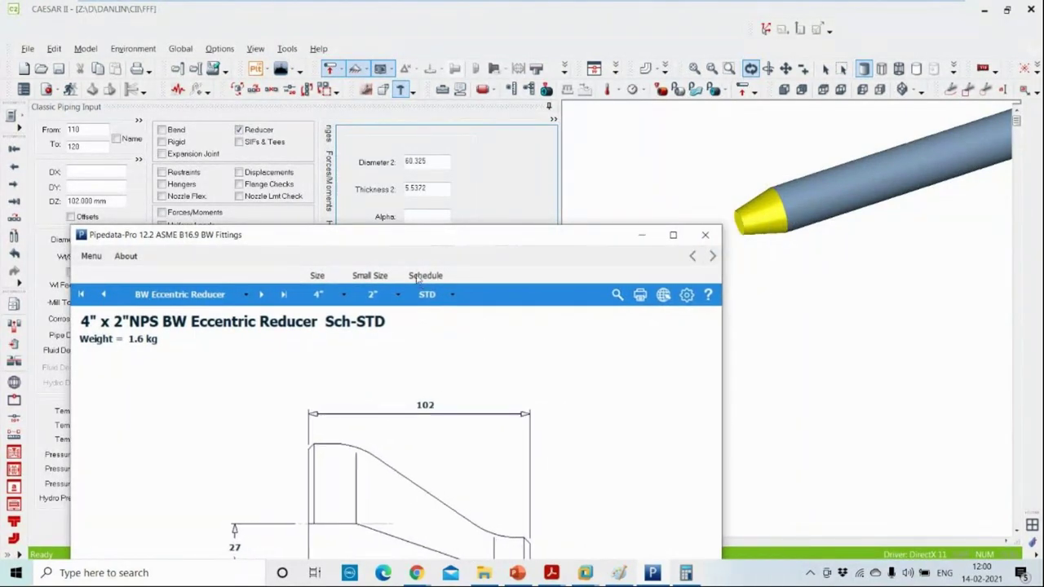
pyautogui.moveTo(424, 244); pyautogui.dragTo(433, 231)
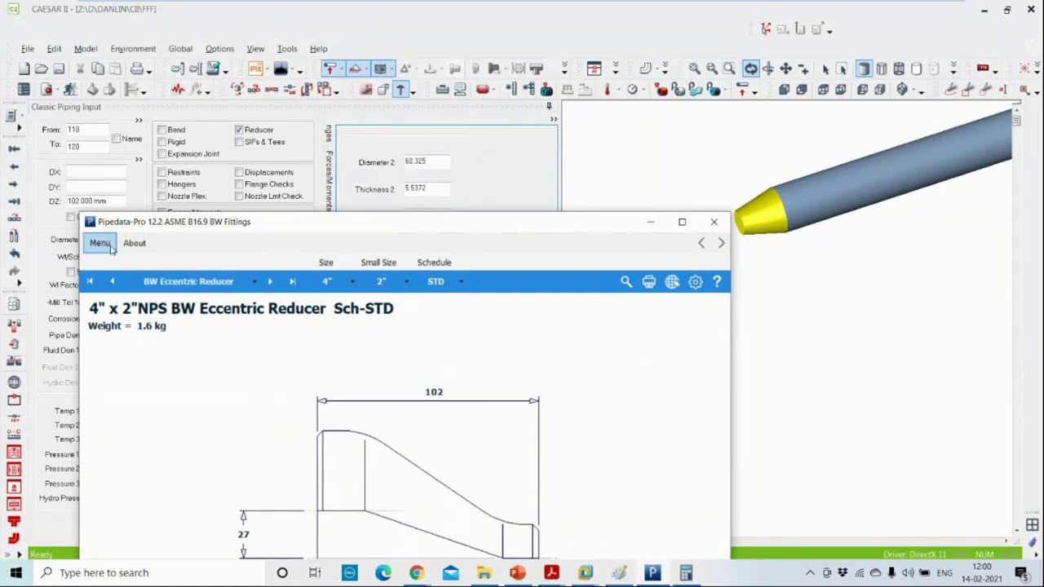
# Switch to the Chrome browser
pyautogui.click(416, 573)
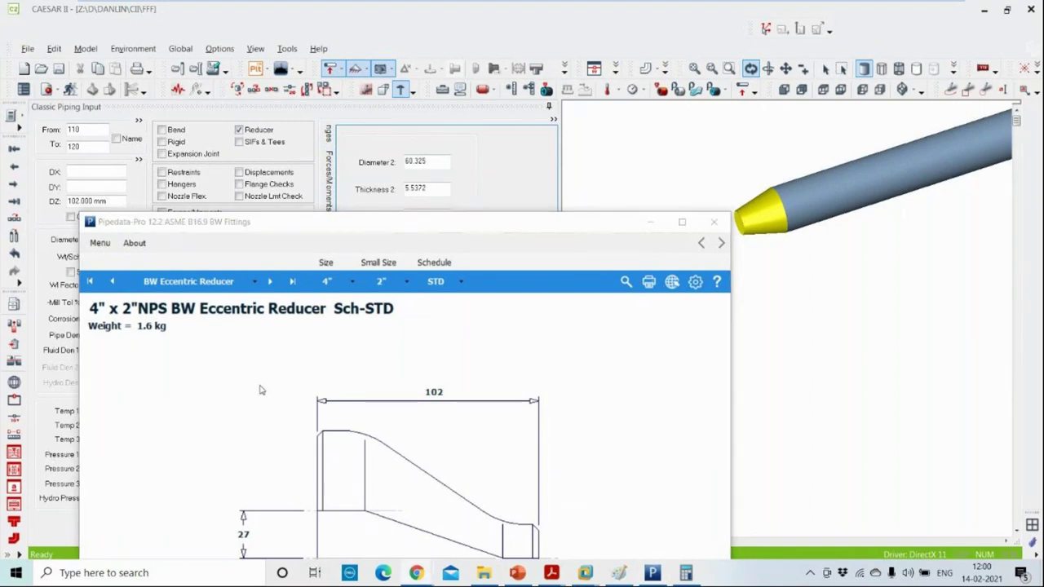